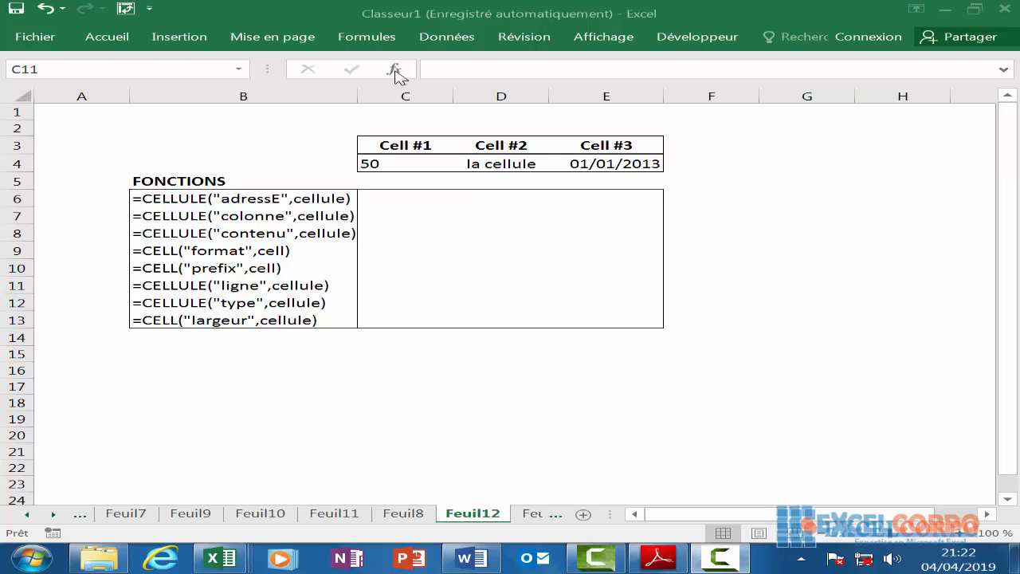
click(396, 72)
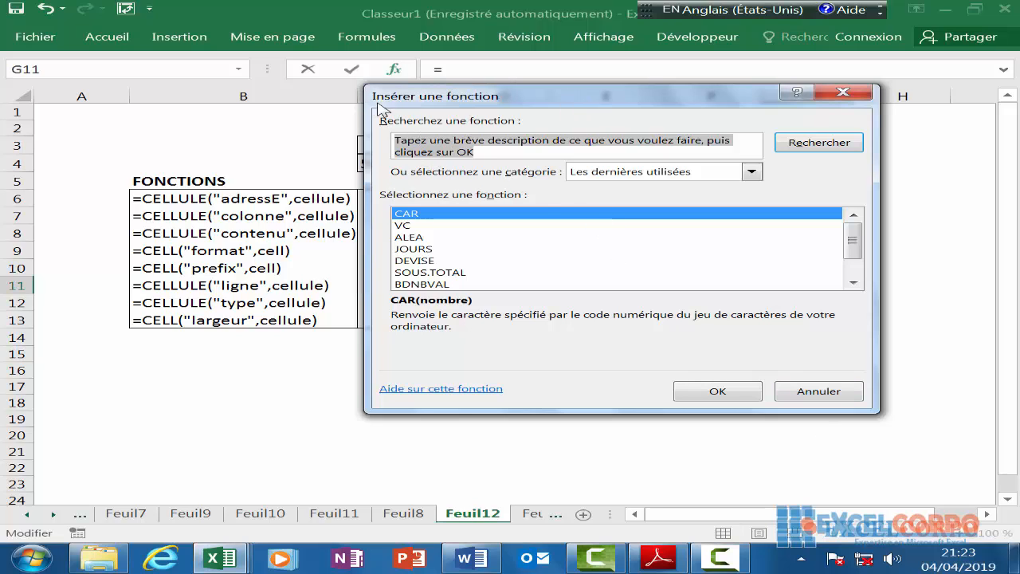
click(842, 95)
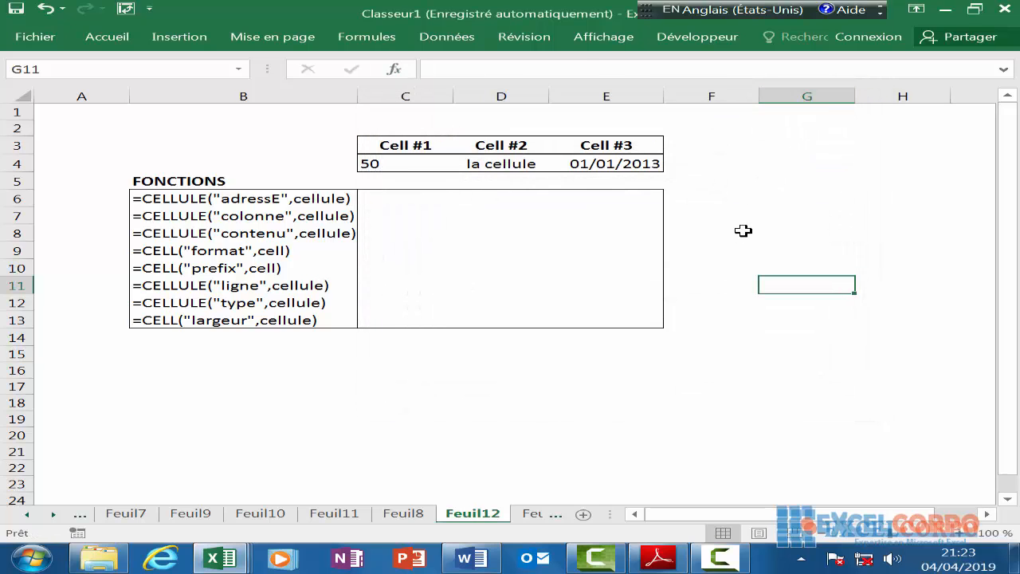
key(shift+F3)
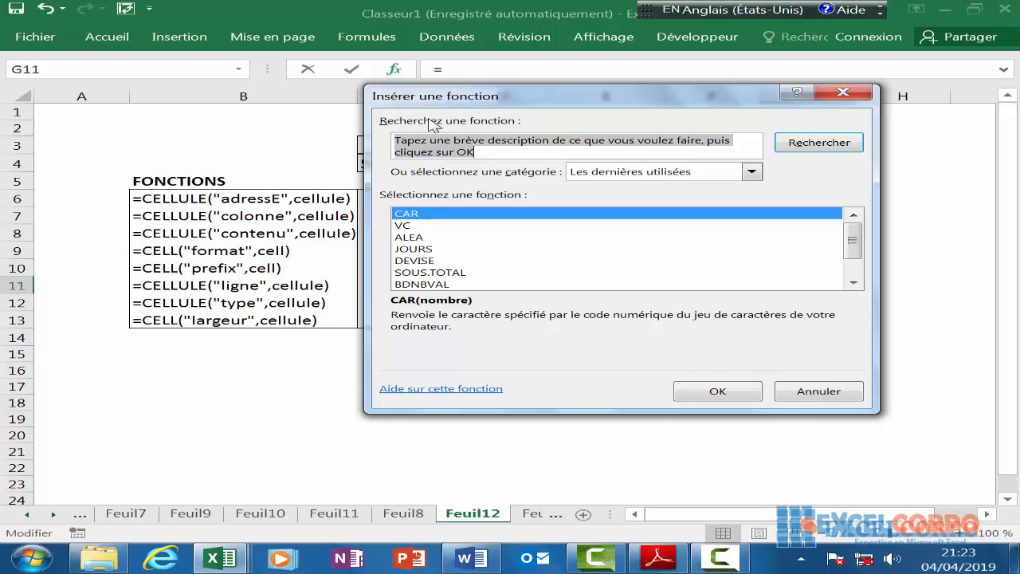
click(831, 94)
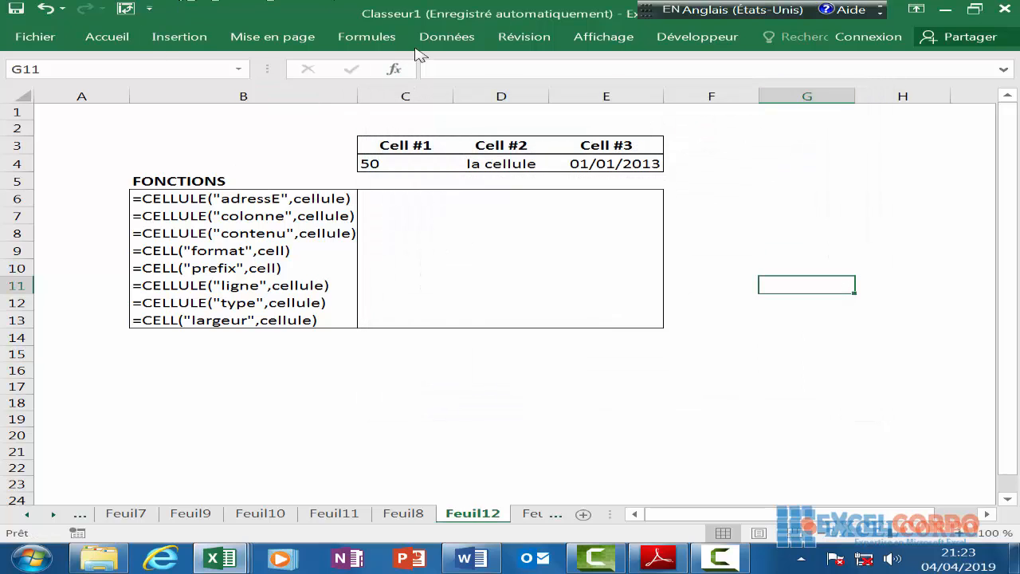
Open the Insert Function dialog for cell G11 and list the functions in the Informations category
click(388, 40)
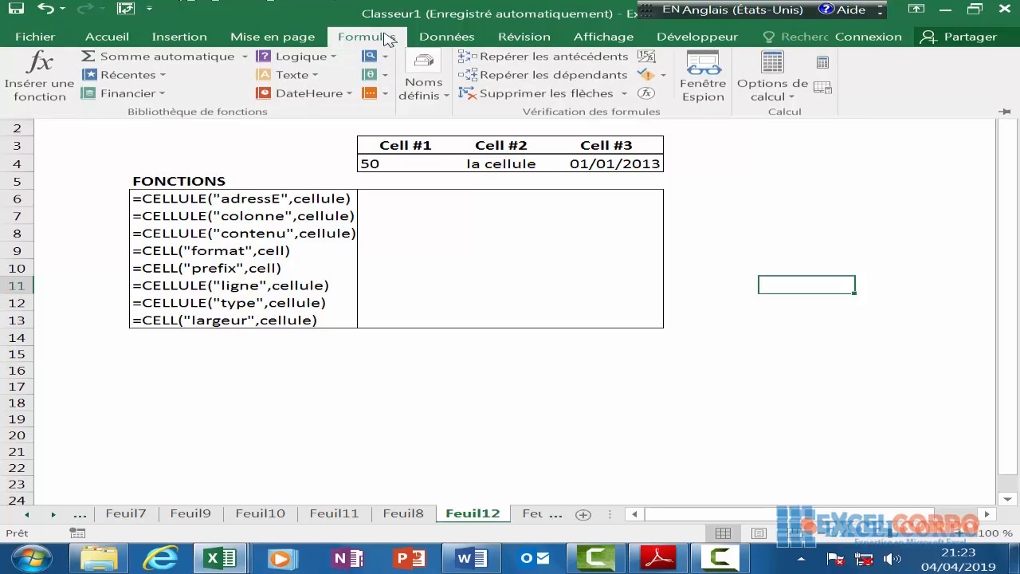
click(41, 97)
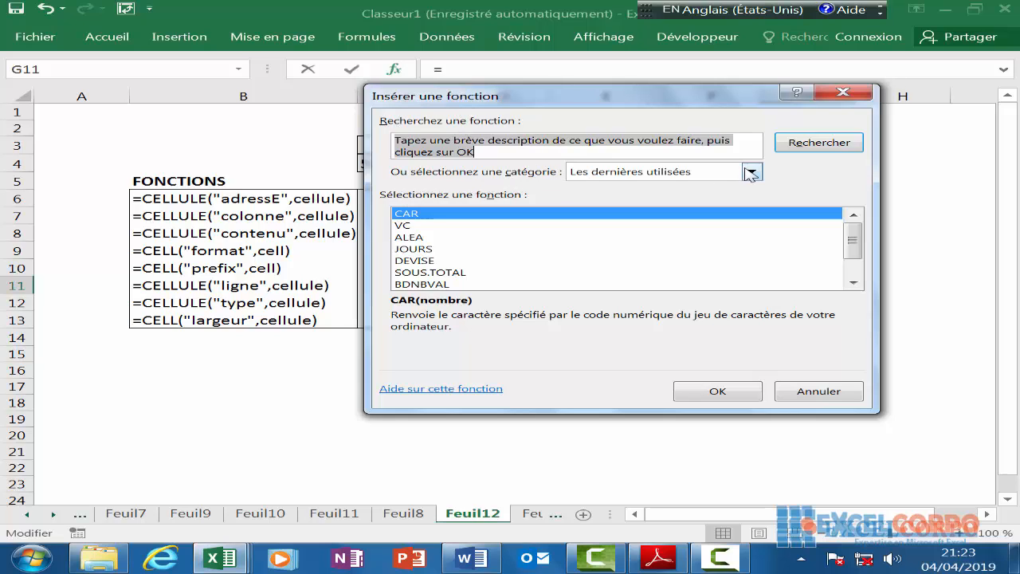
click(752, 171)
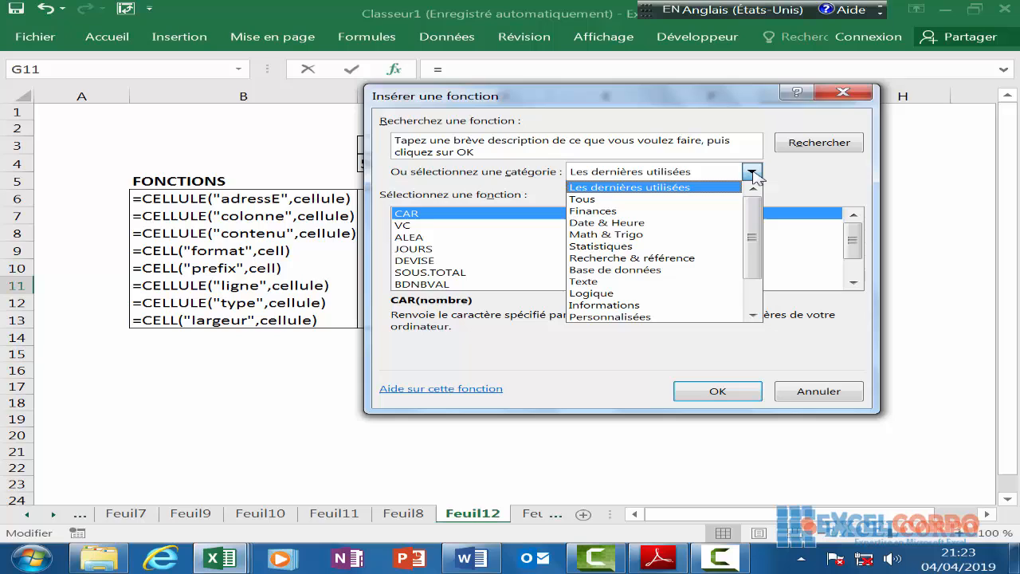
click(659, 306)
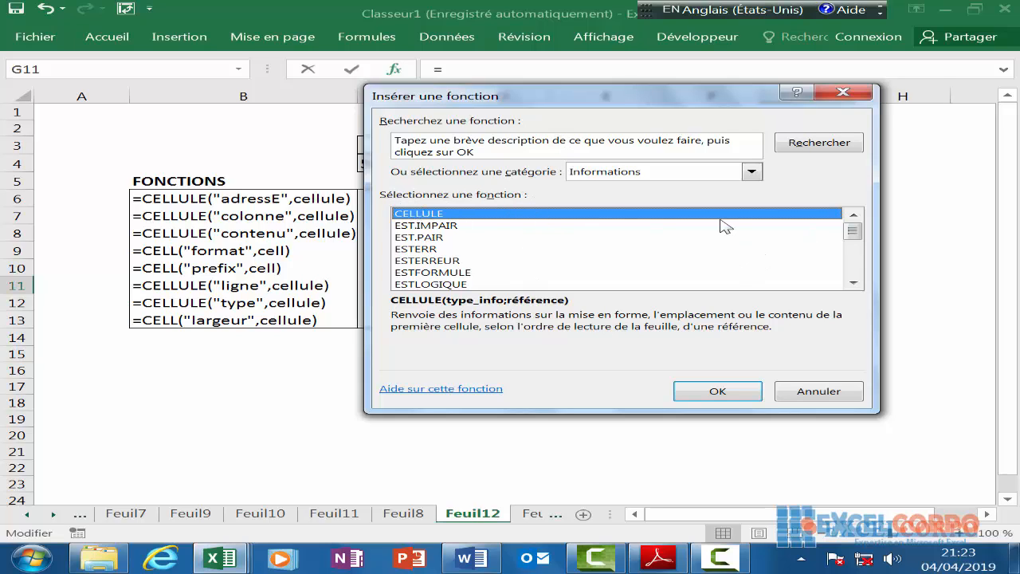
Review the descriptions of the information functions from EST.IMPAIR through ESTLOGIQUE
drag(851, 230, 653, 227)
click(451, 226)
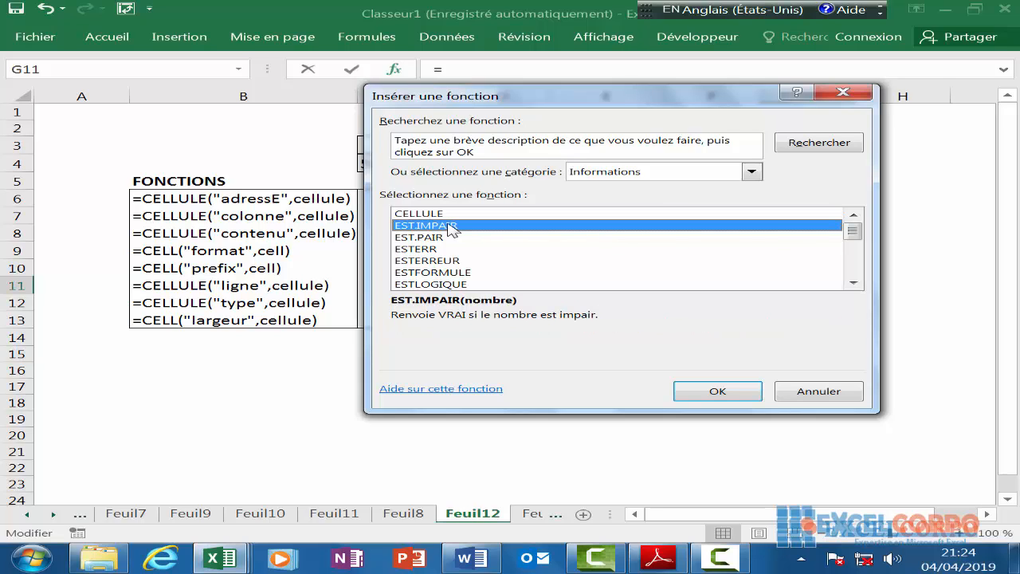
click(443, 237)
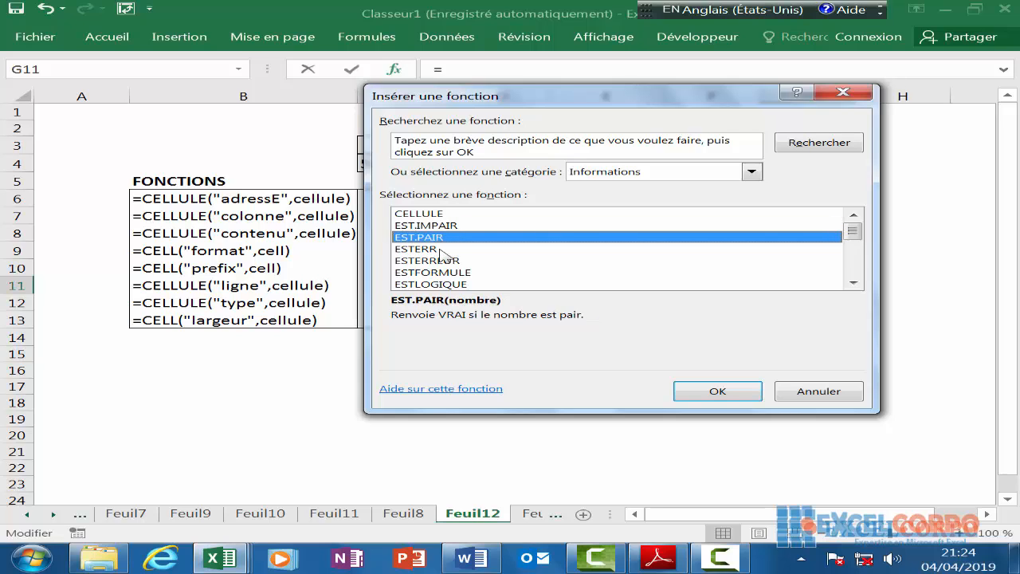
click(440, 249)
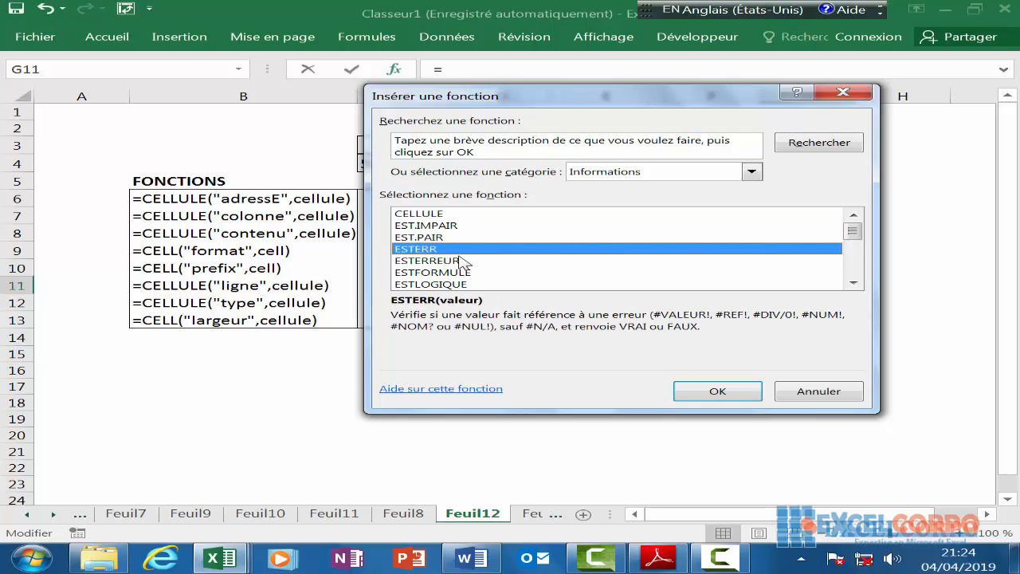
click(440, 262)
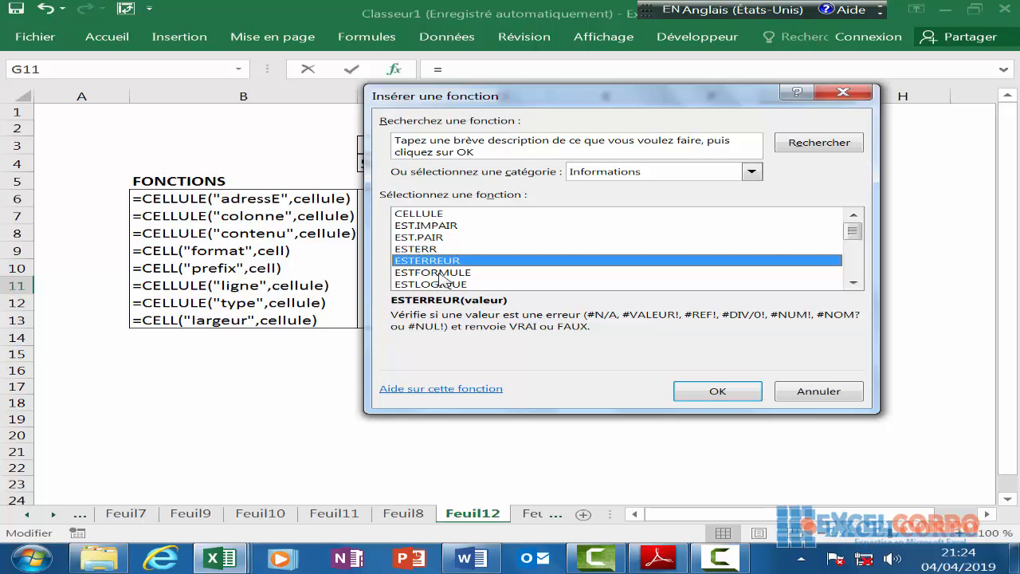
click(440, 273)
click(455, 284)
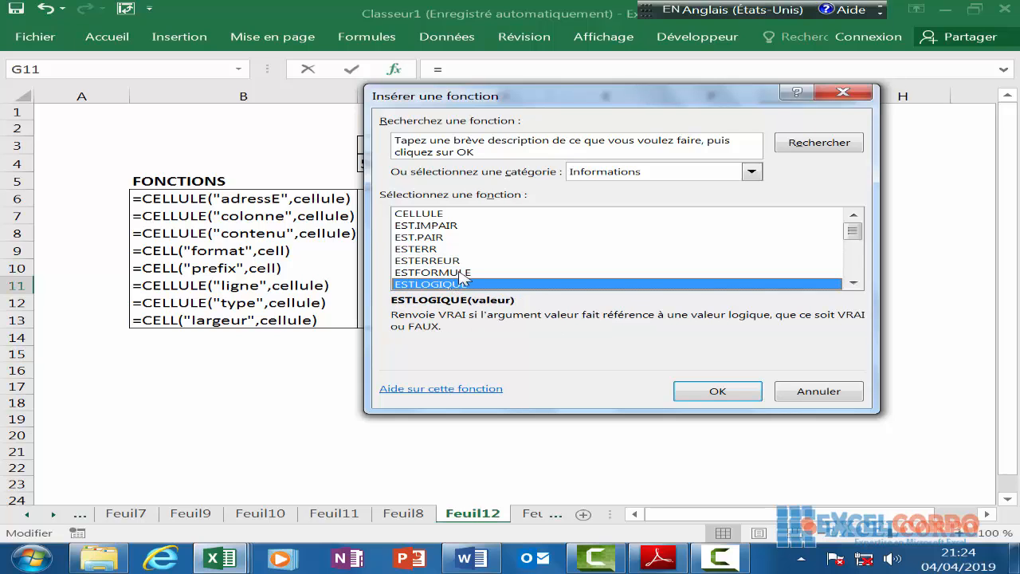
Review the descriptions of the information functions from ESTNA through ESTVIDE
scroll(460, 277, down, 2)
click(440, 226)
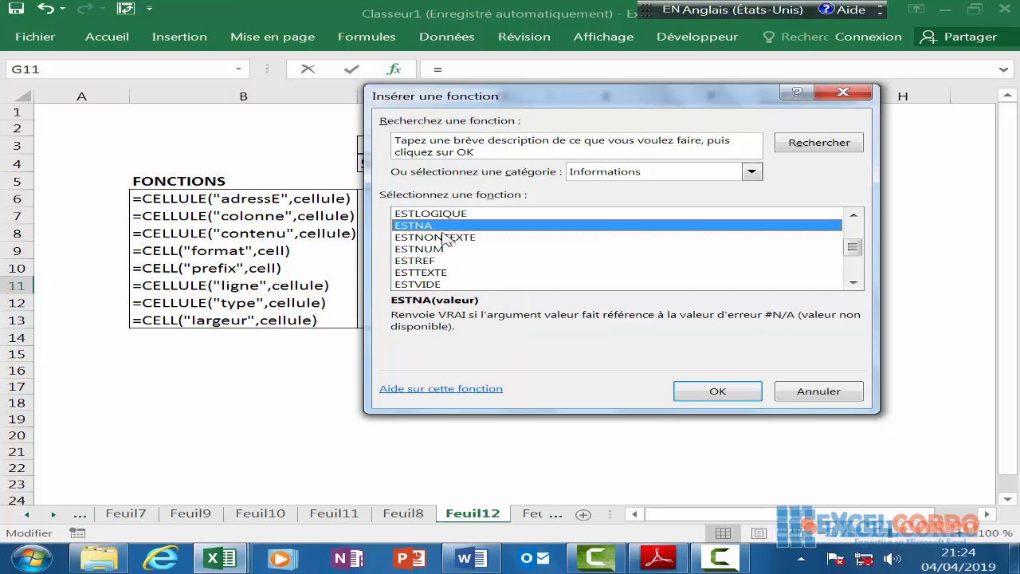
click(445, 237)
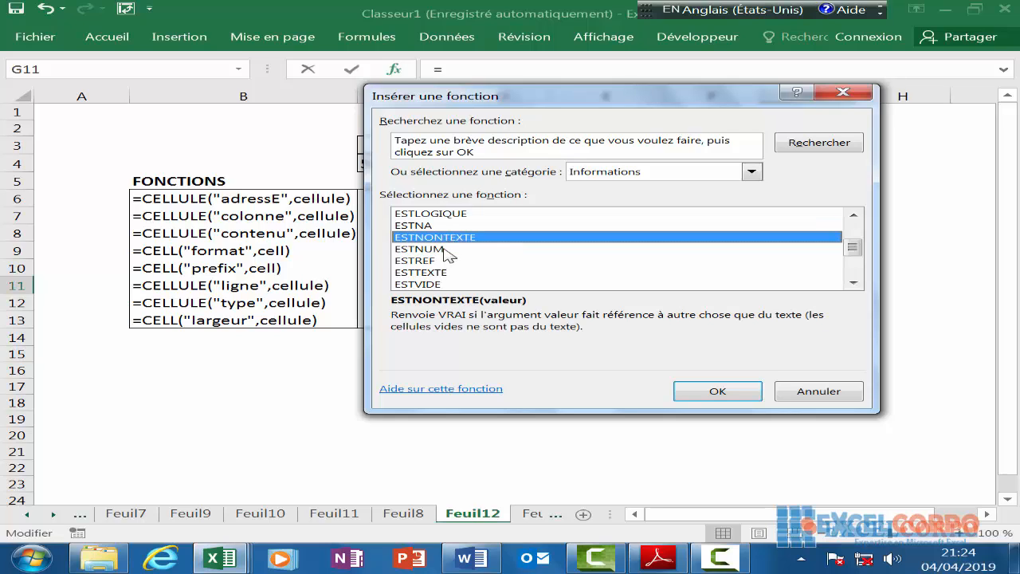
click(444, 249)
click(441, 261)
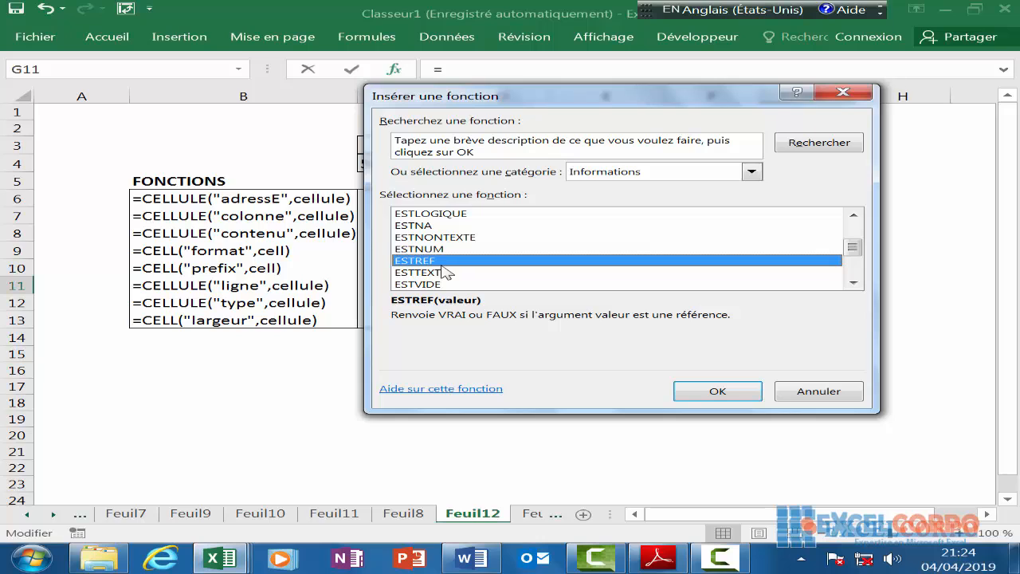
click(443, 272)
click(447, 283)
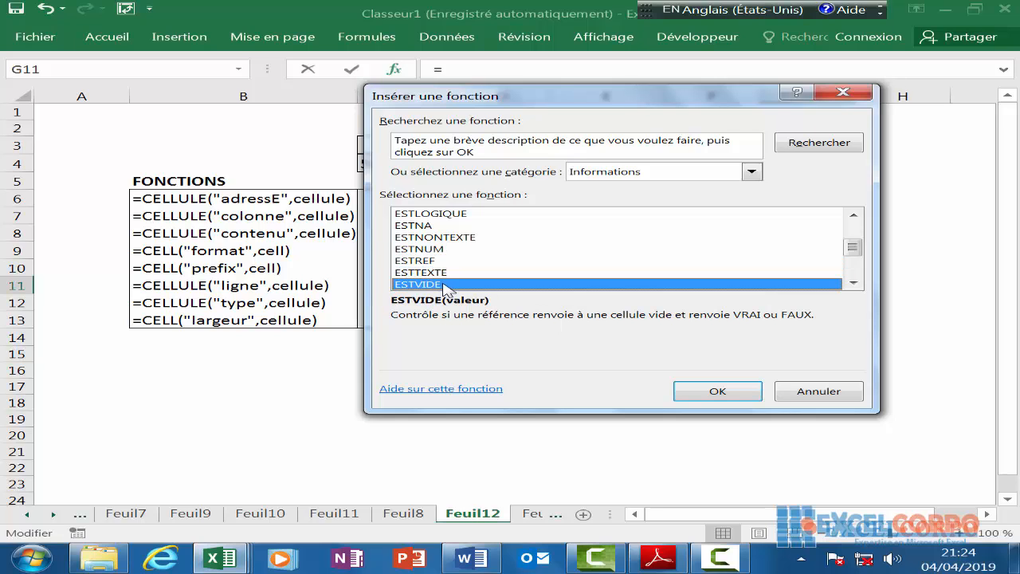
Review the descriptions of the remaining information functions from FEUILLE through TYPE.ERREUR, and return to the start of the list
scroll(453, 277, down, 2)
click(448, 227)
click(449, 238)
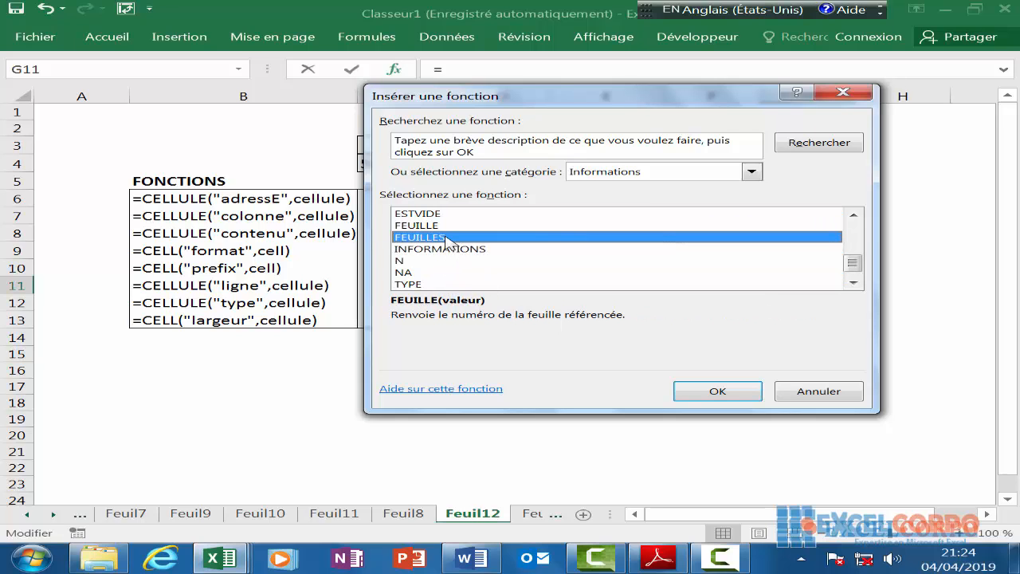
click(503, 241)
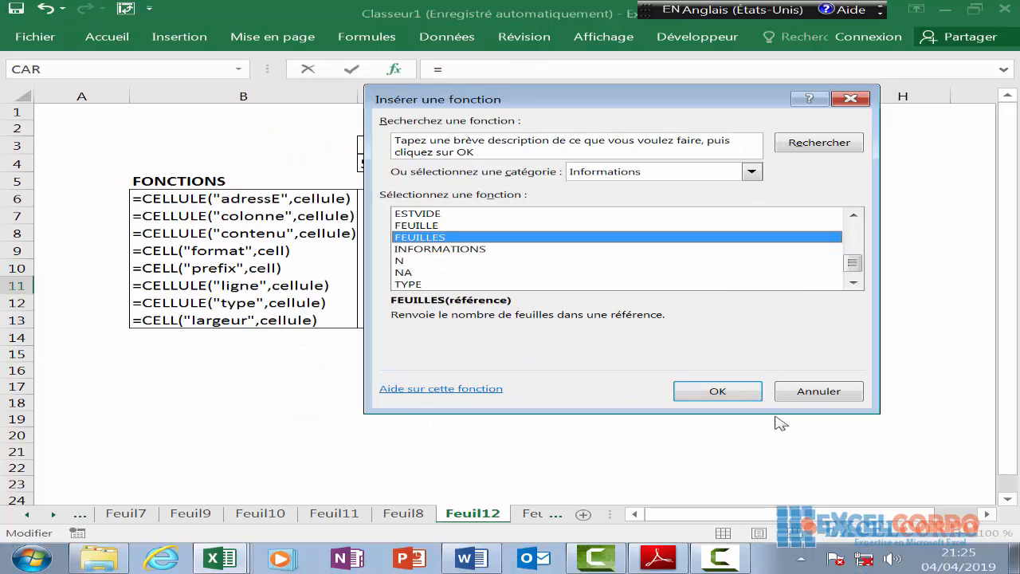
click(462, 249)
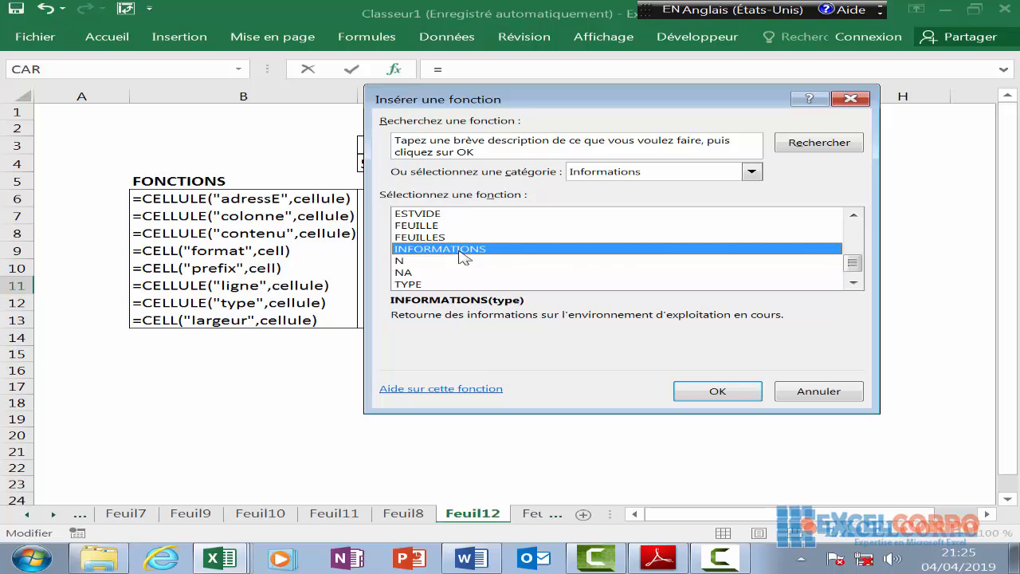
click(419, 262)
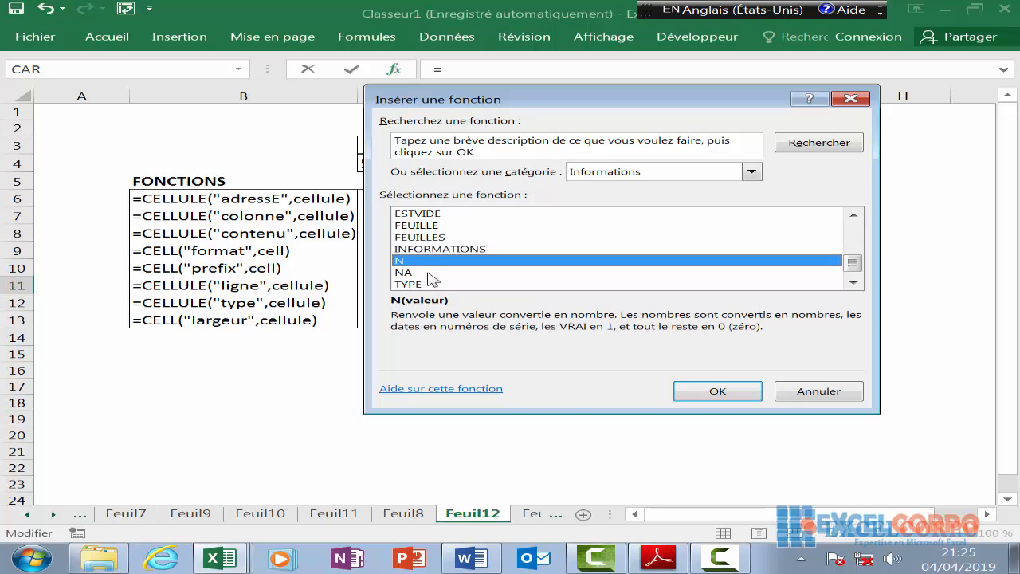
click(429, 273)
click(429, 285)
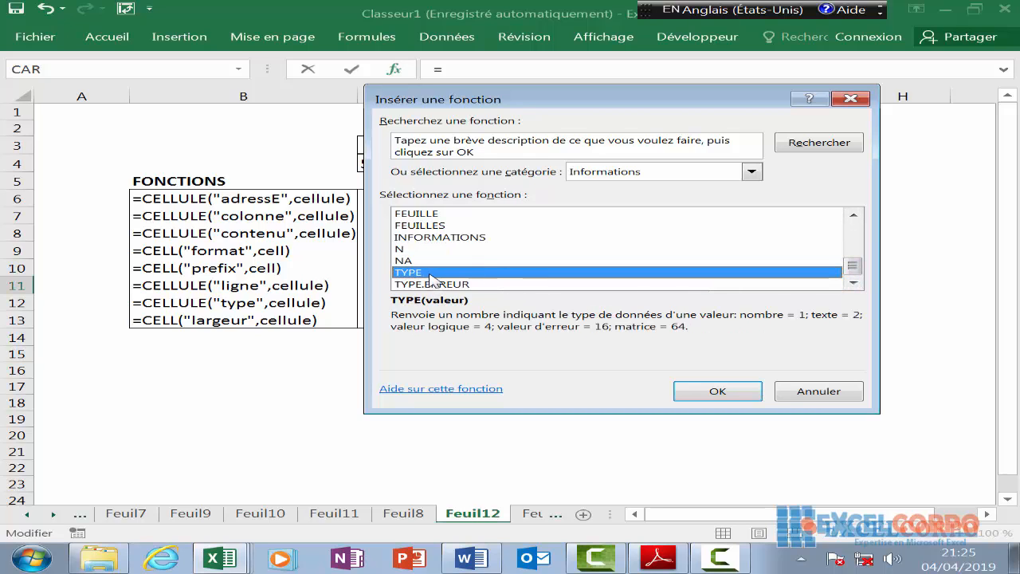
click(465, 285)
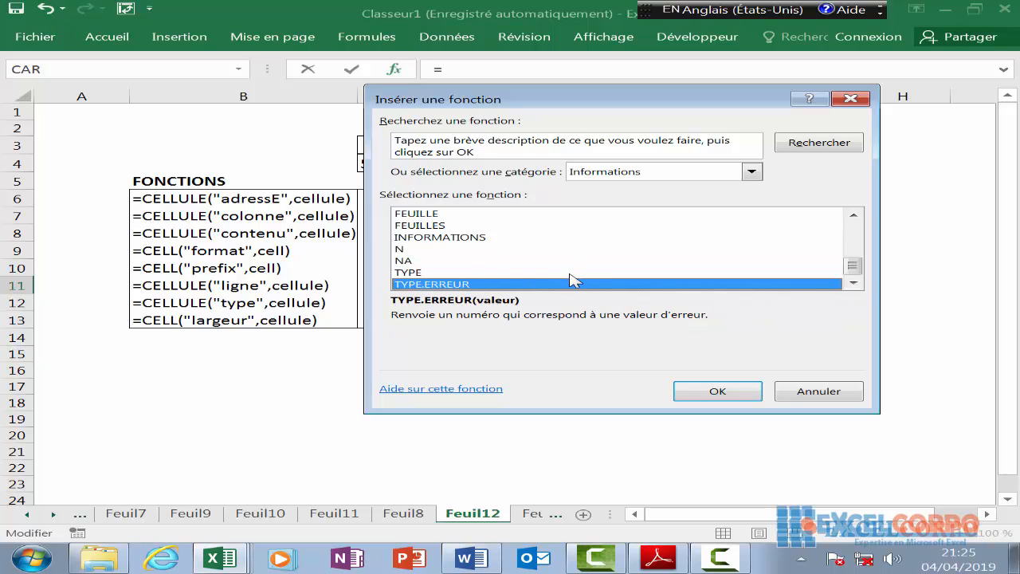
scroll(580, 275, up, 4)
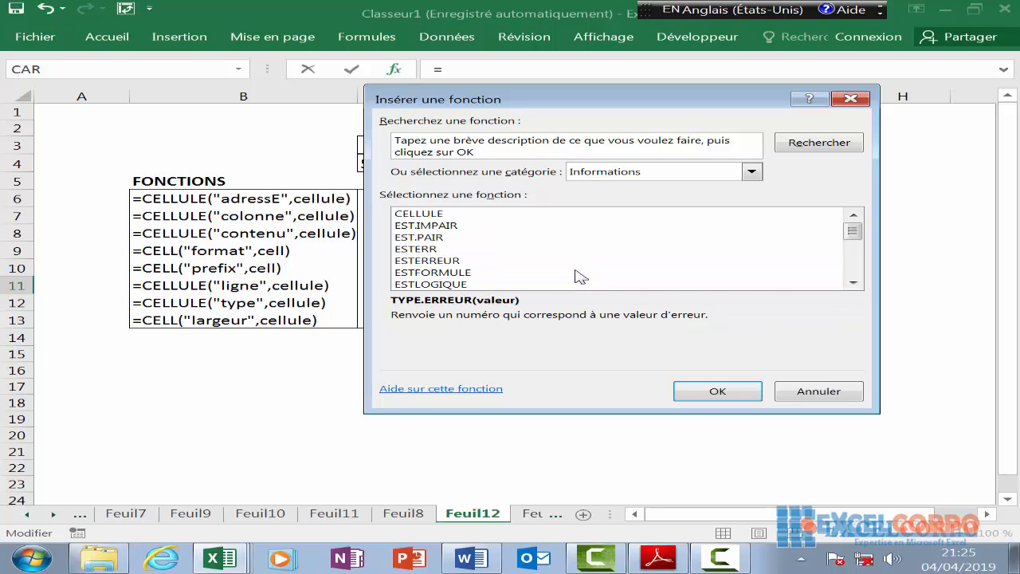
scroll(551, 244, down, 3)
scroll(550, 244, up, 3)
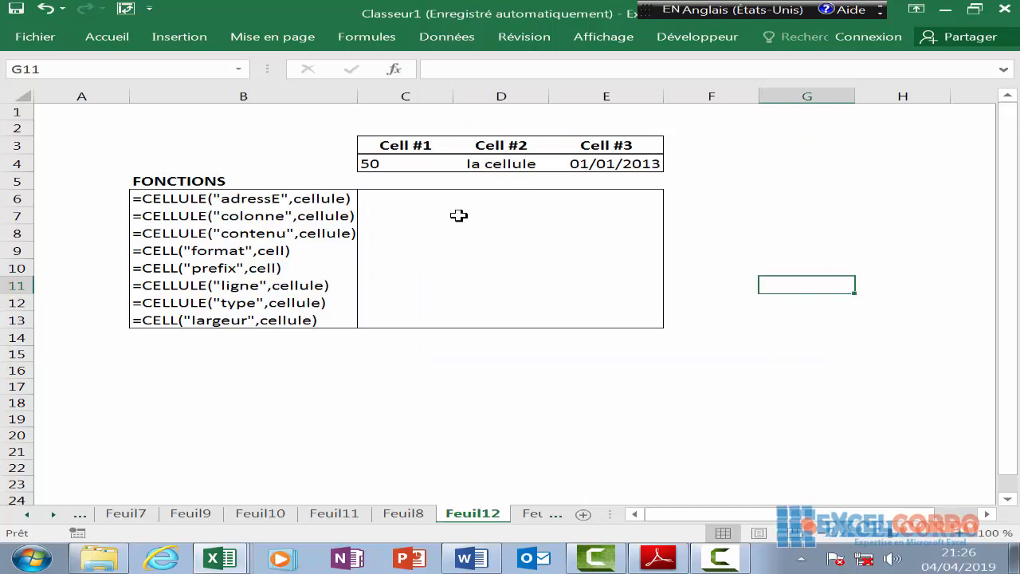
Open the CELLULE function's arguments from cell B6, examine Type_info and Référence, and cancel without inserting the function
click(179, 198)
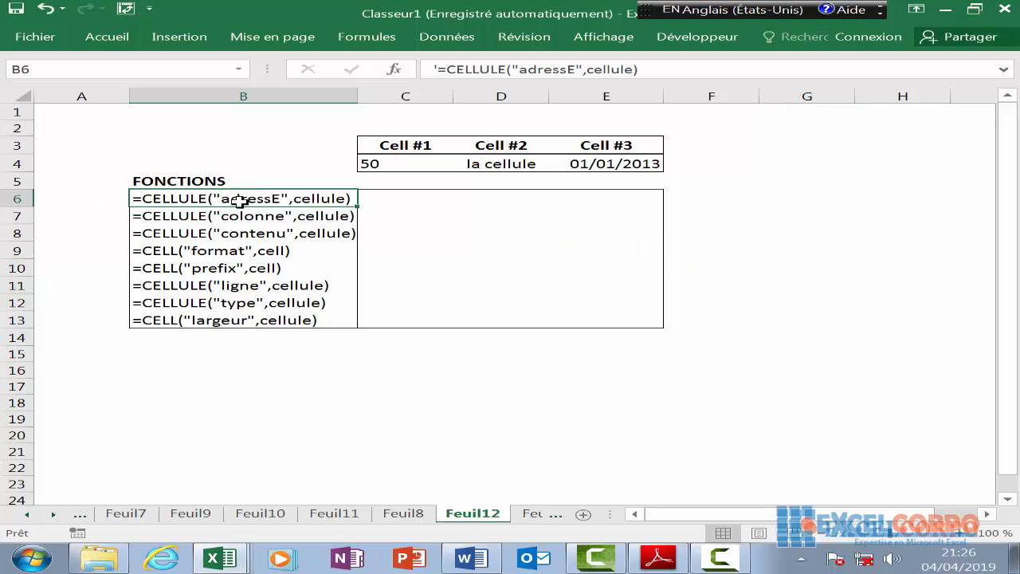
click(393, 70)
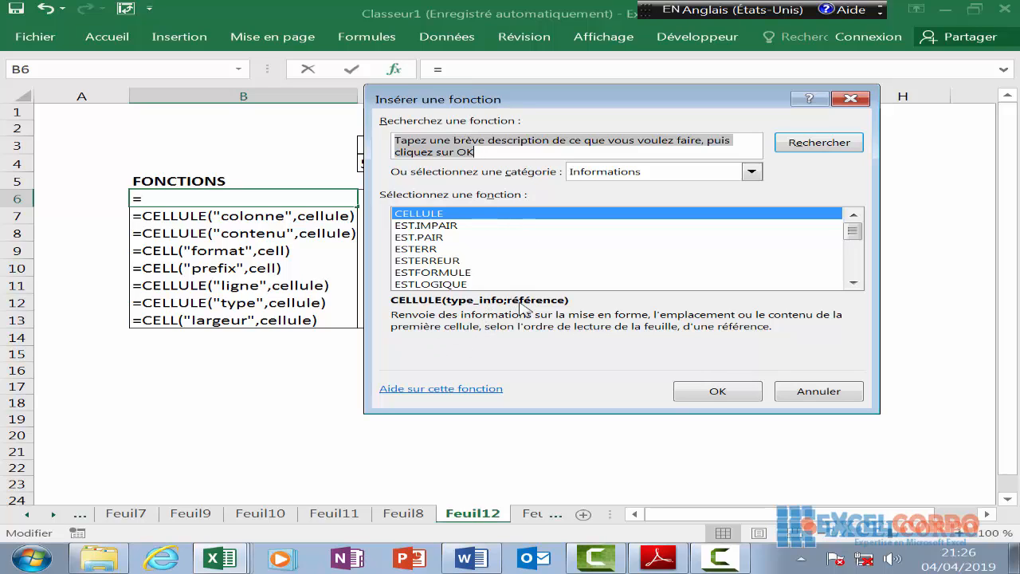
click(741, 552)
click(749, 25)
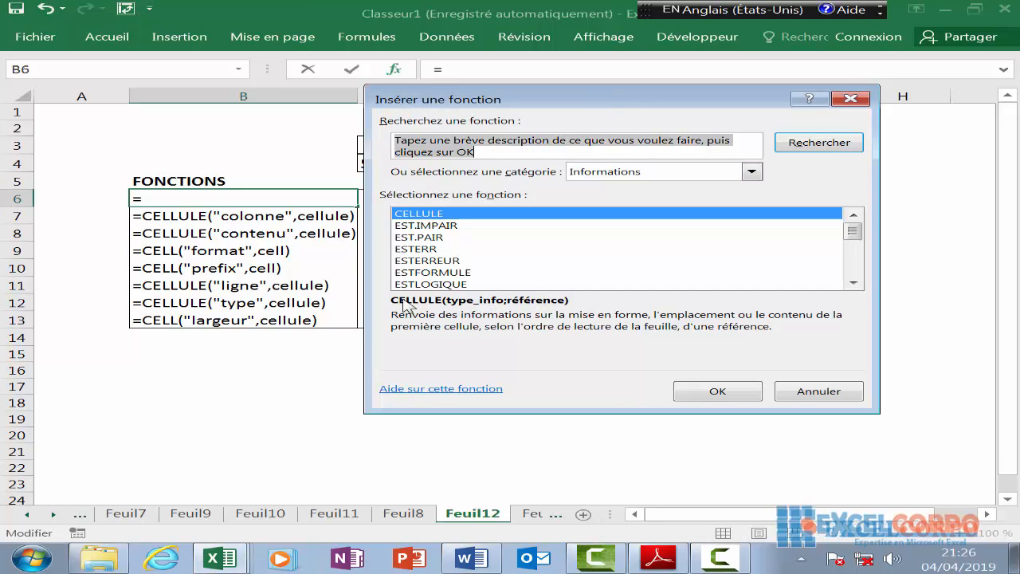
click(717, 391)
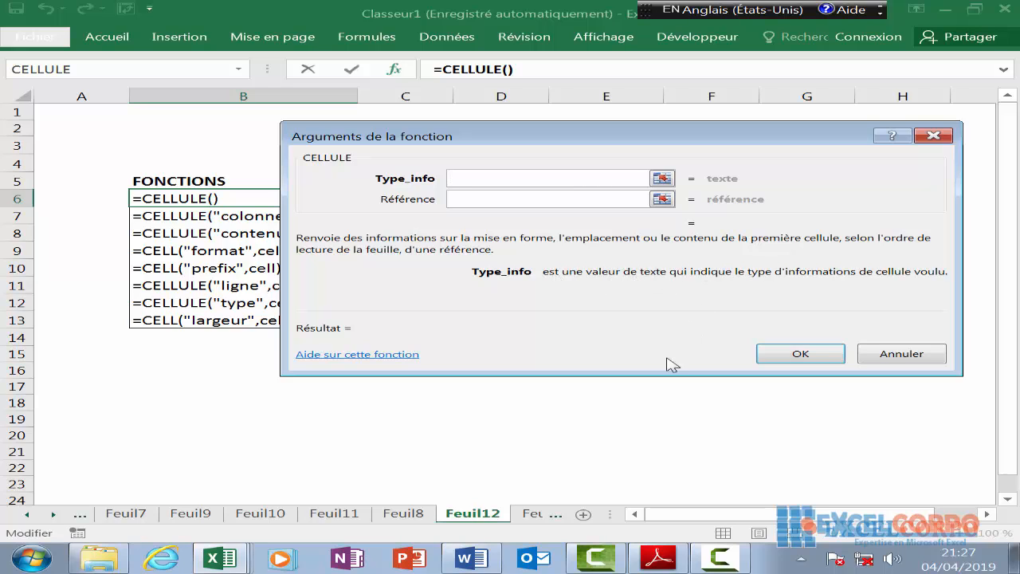
click(454, 200)
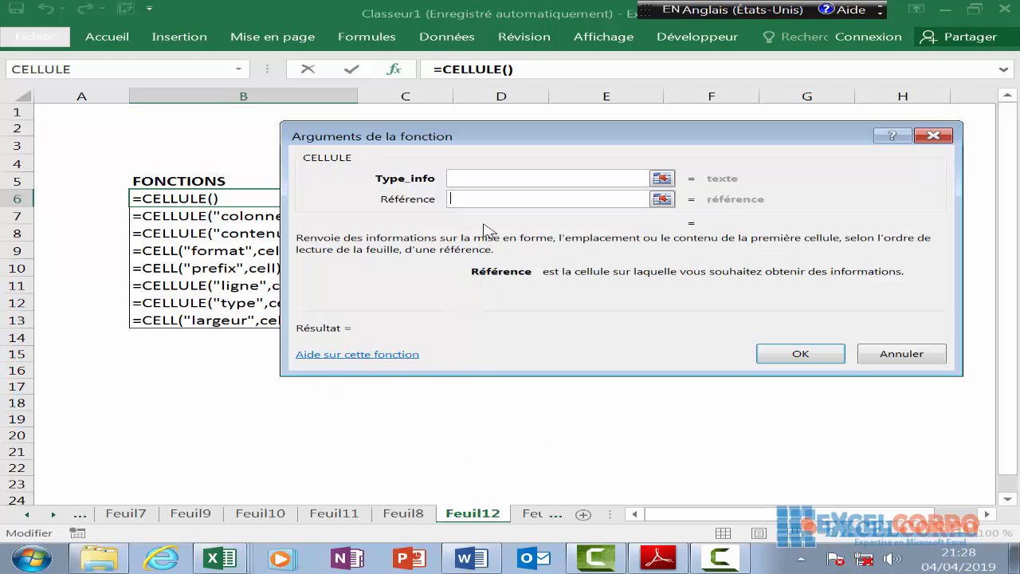
click(469, 182)
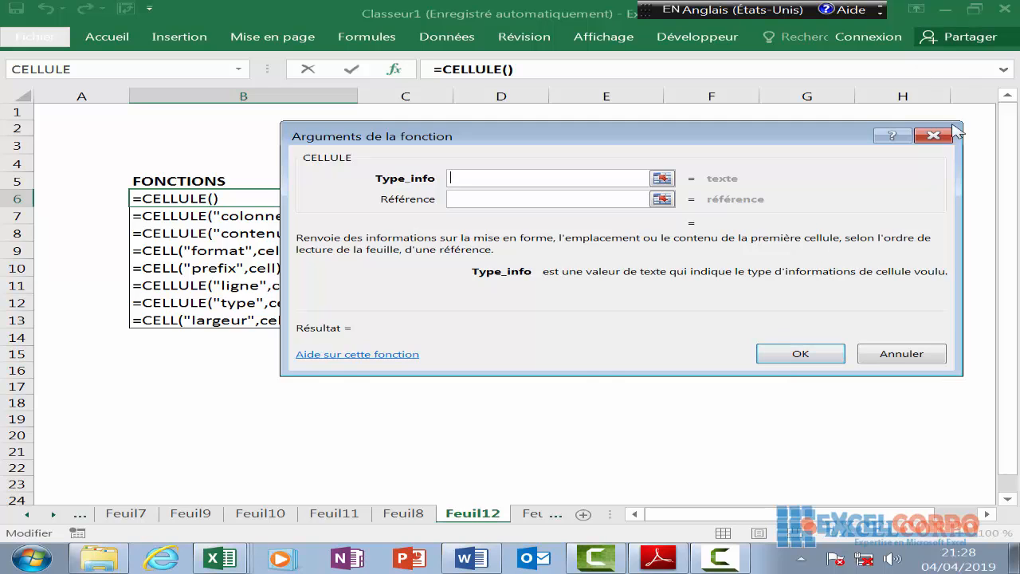
click(918, 135)
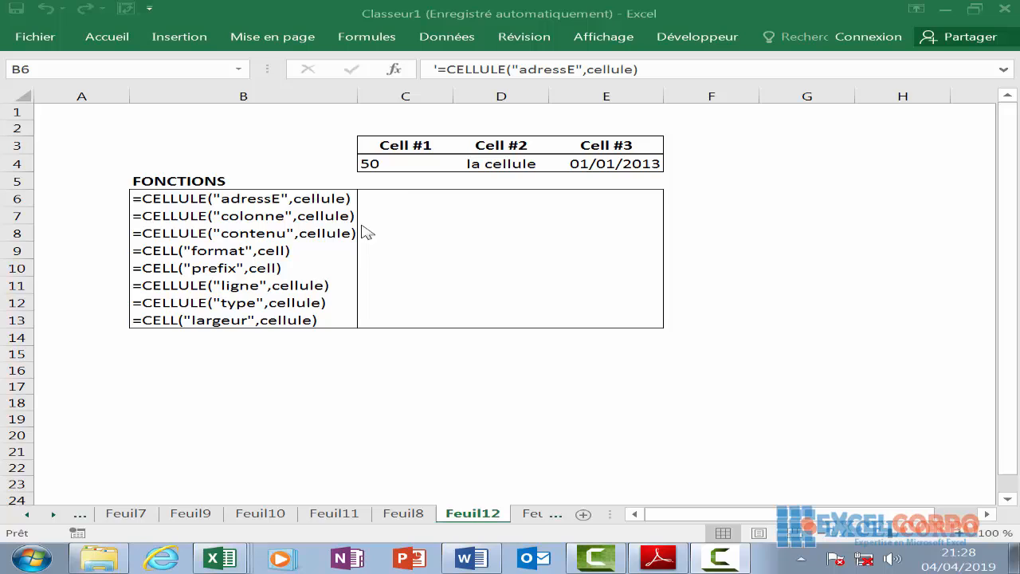
Begin a CELLULE formula in cell C6, up to its type_info argument
click(396, 196)
text(=)
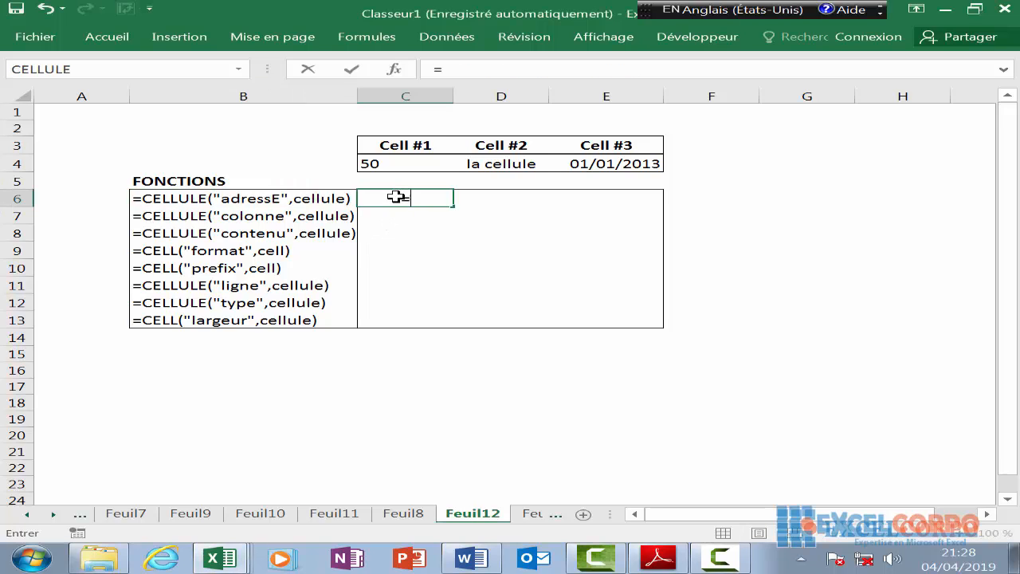
text(celu)
key(BackSpace)
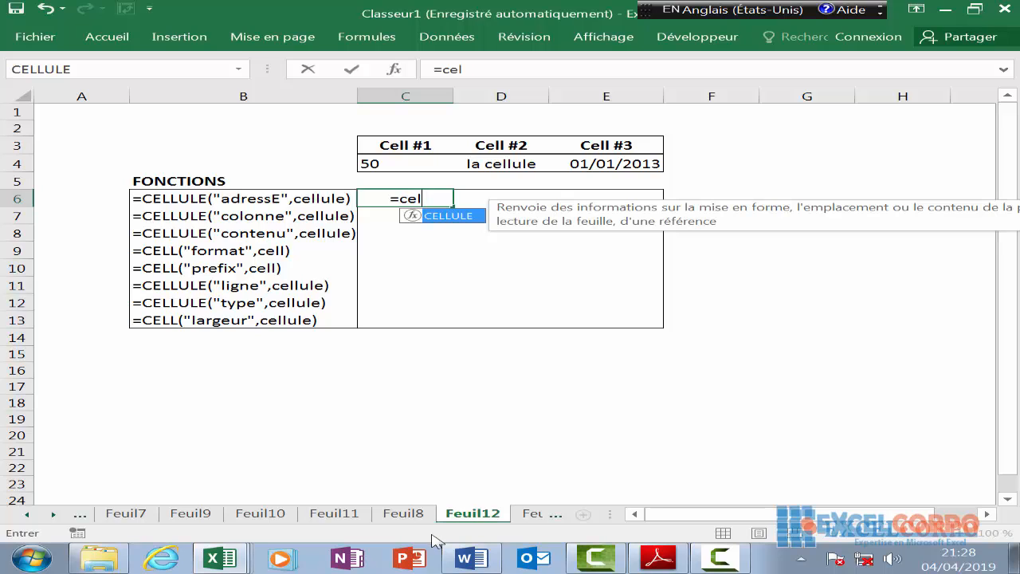
text(l)
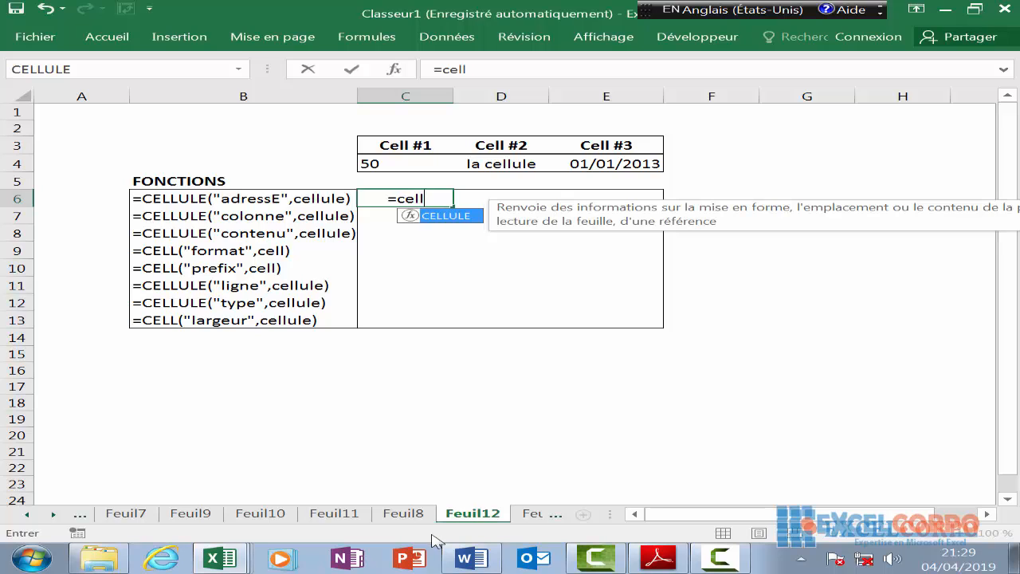
text(ule)
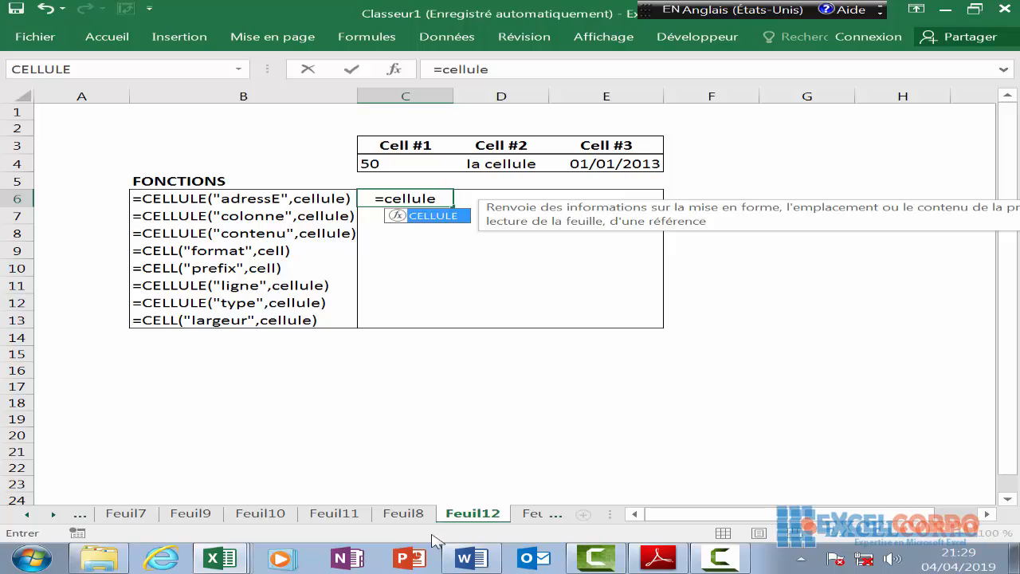
text(()
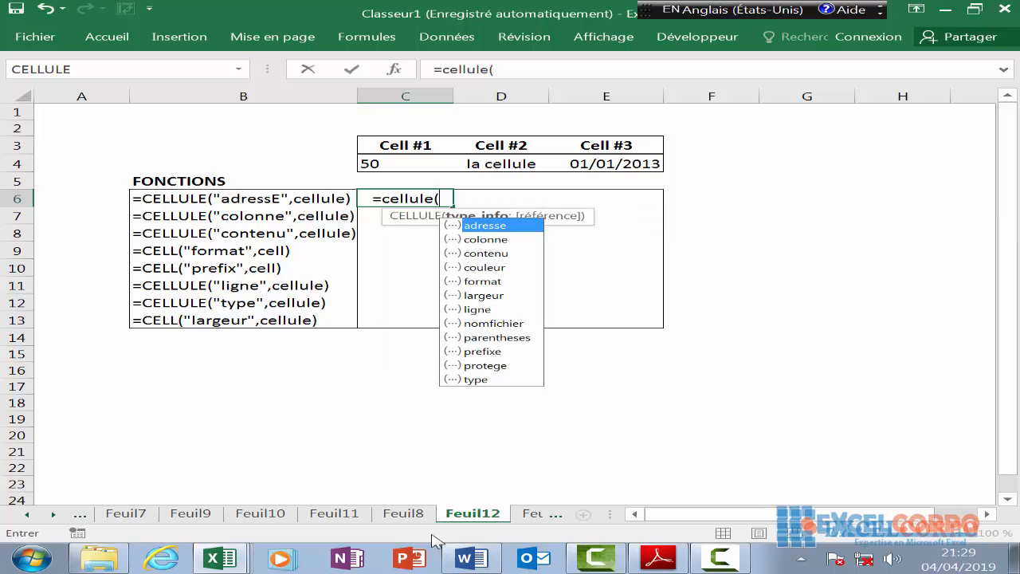
Review the information types CELLULE offers for its type_info argument, from adresse through type
click(495, 240)
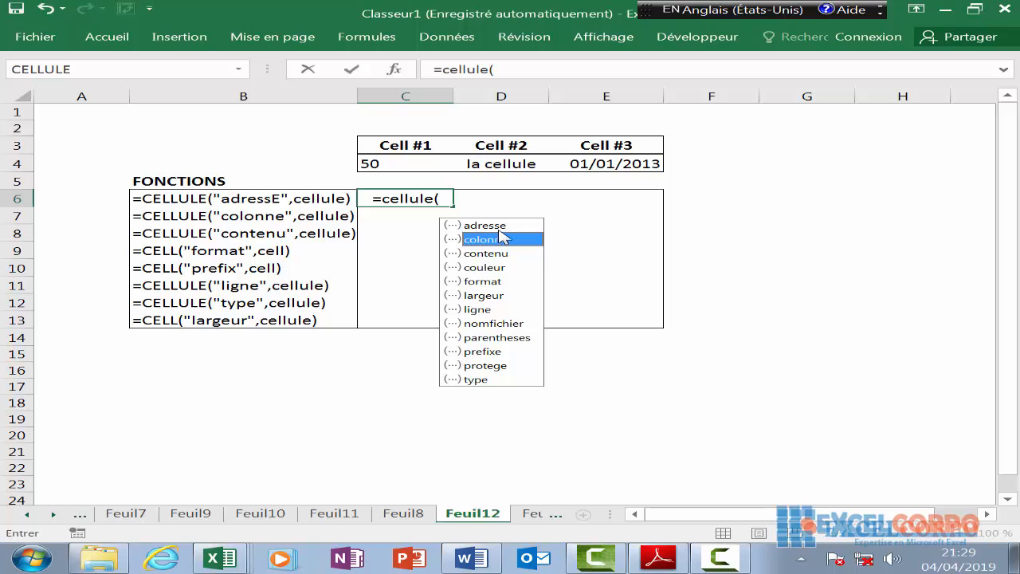
click(501, 228)
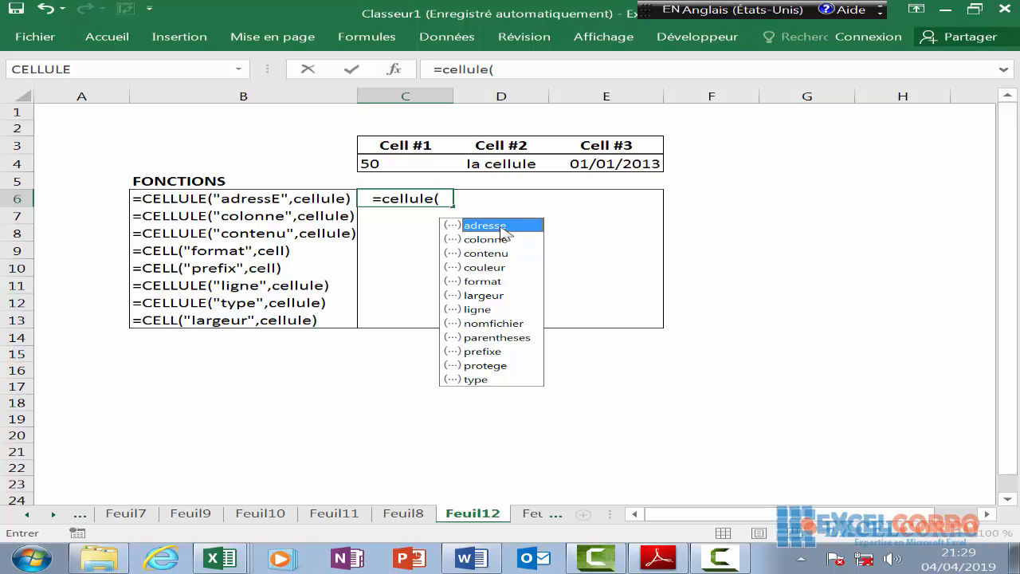
click(523, 232)
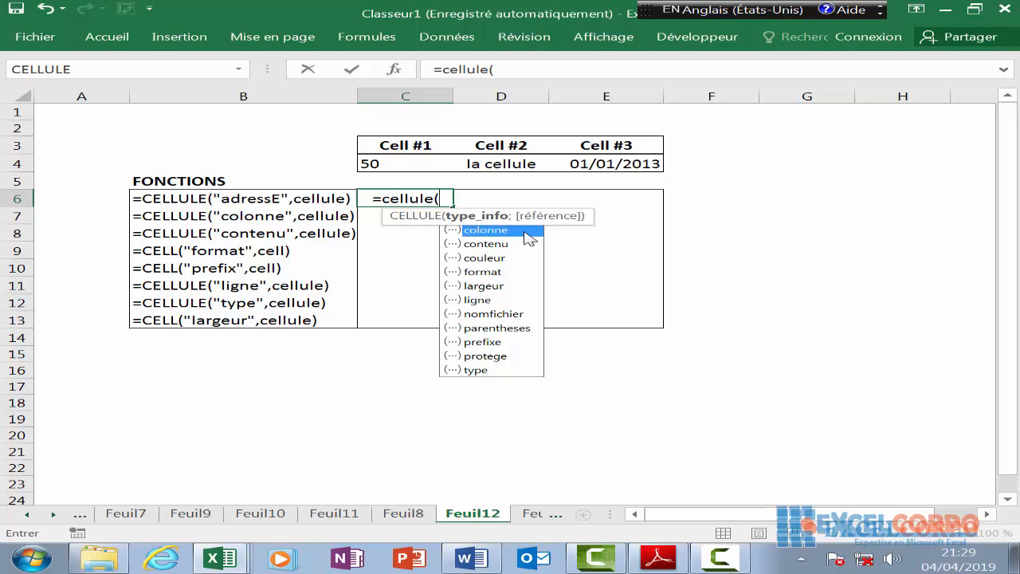
click(514, 220)
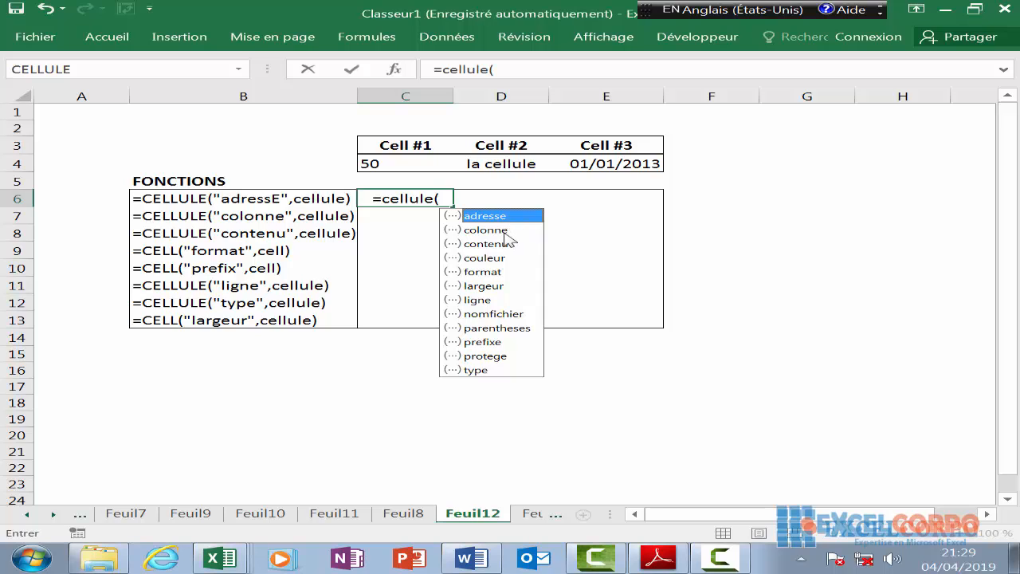
click(505, 236)
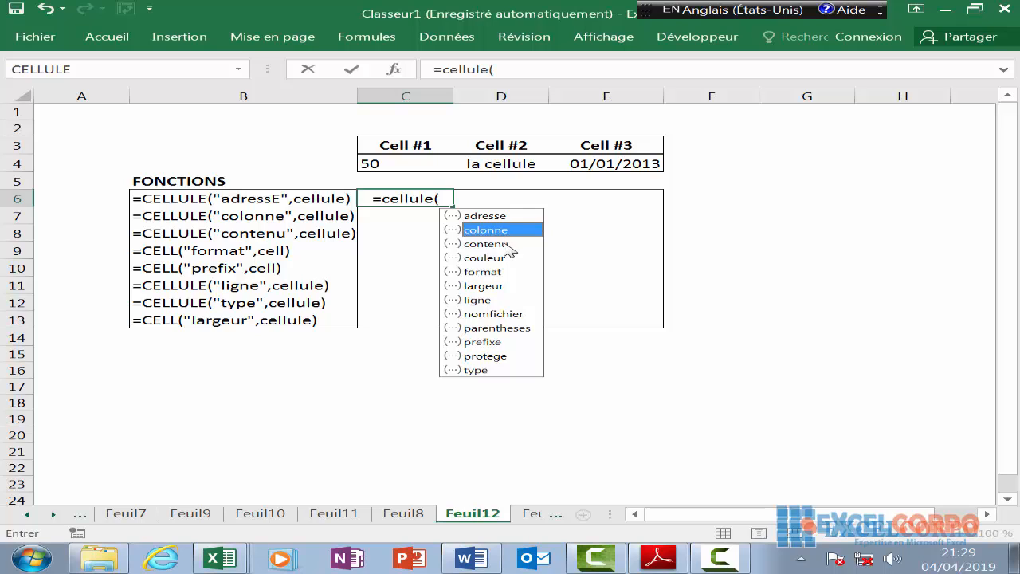
click(505, 244)
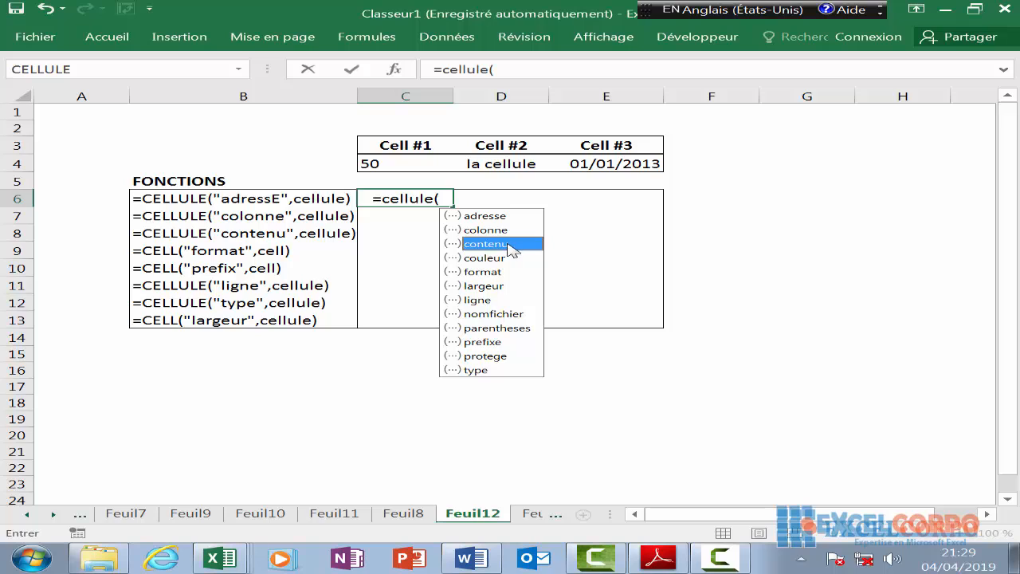
click(505, 260)
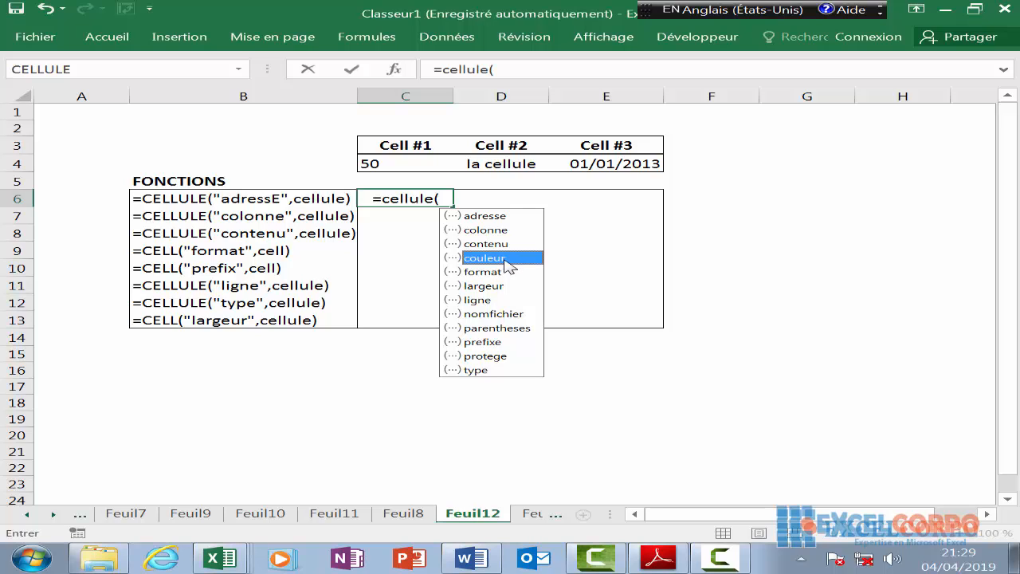
click(505, 274)
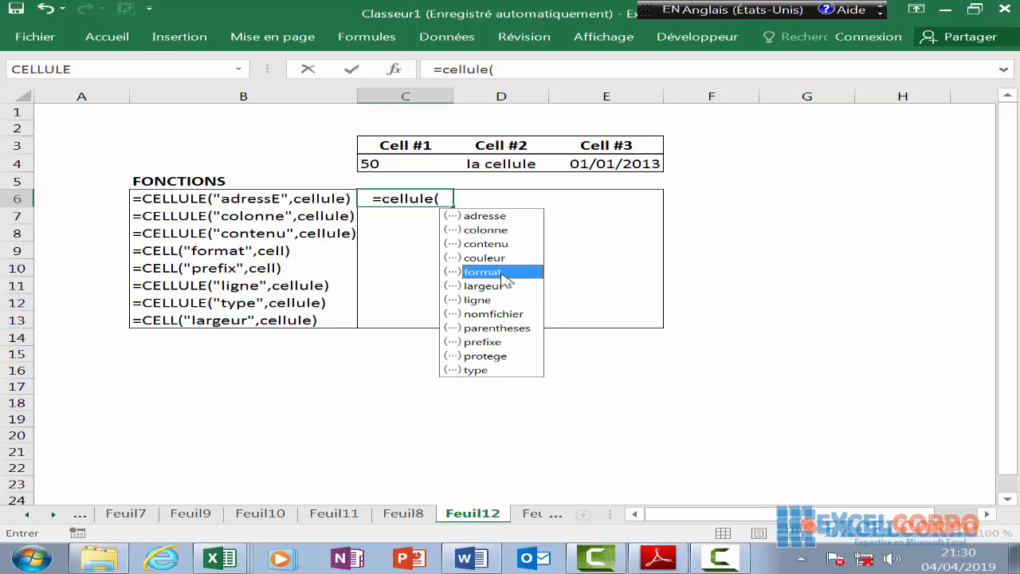
click(503, 286)
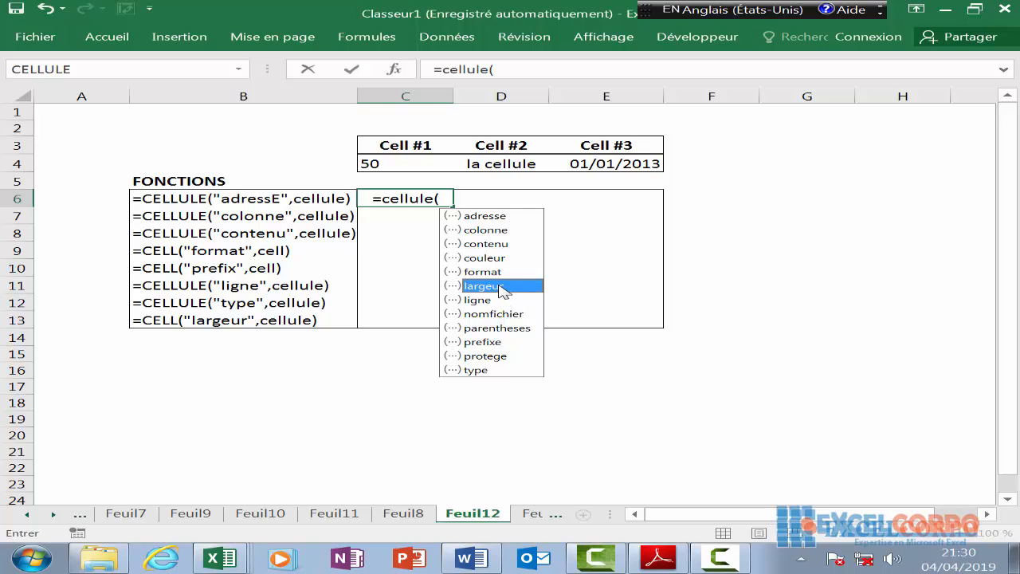
click(489, 301)
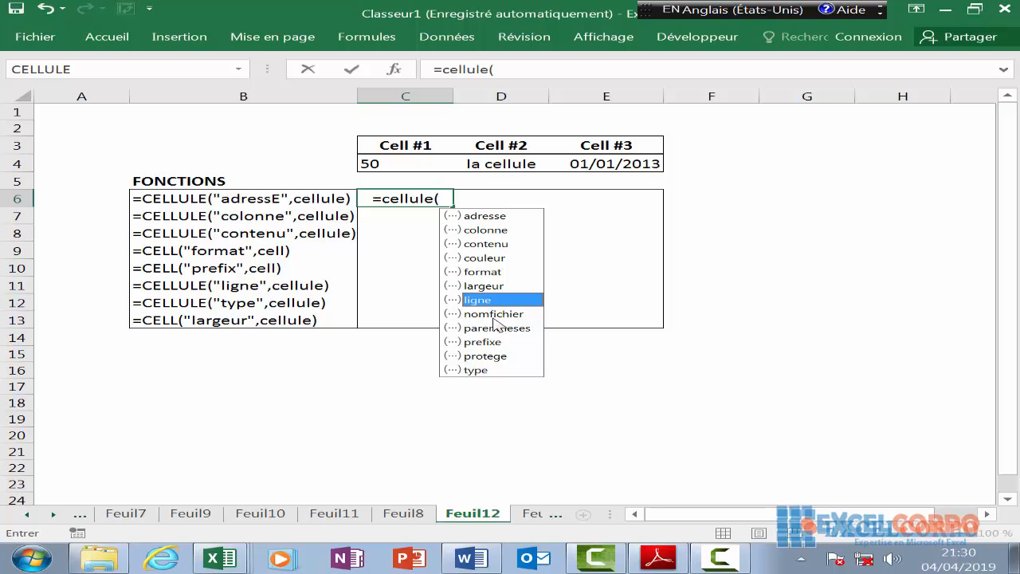
click(510, 314)
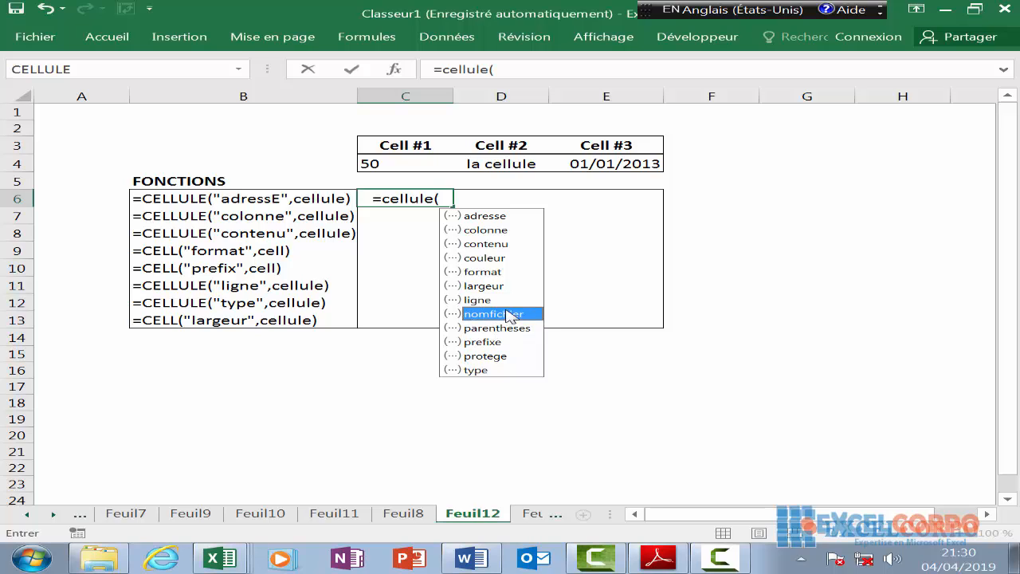
click(507, 329)
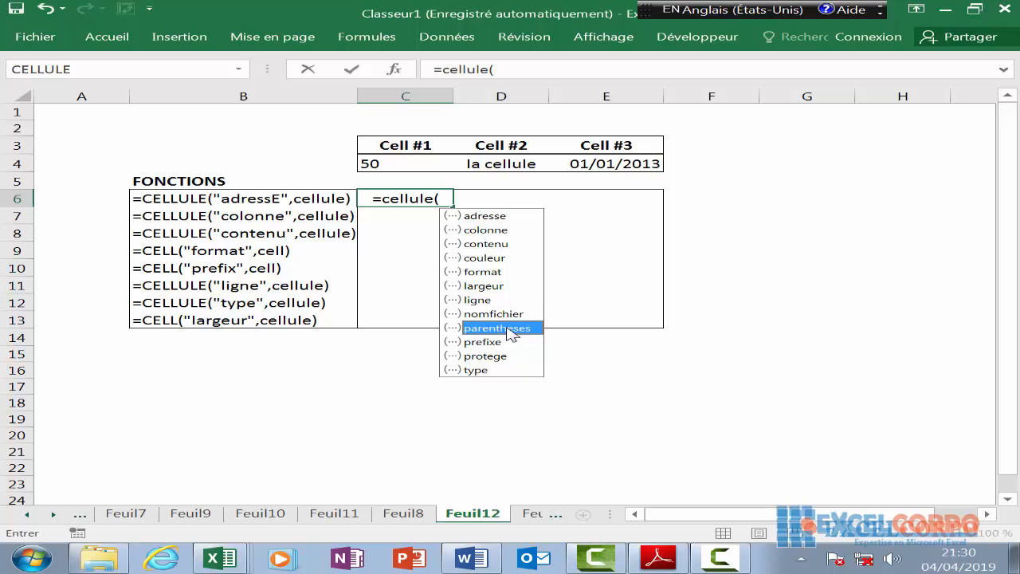
click(497, 354)
click(496, 342)
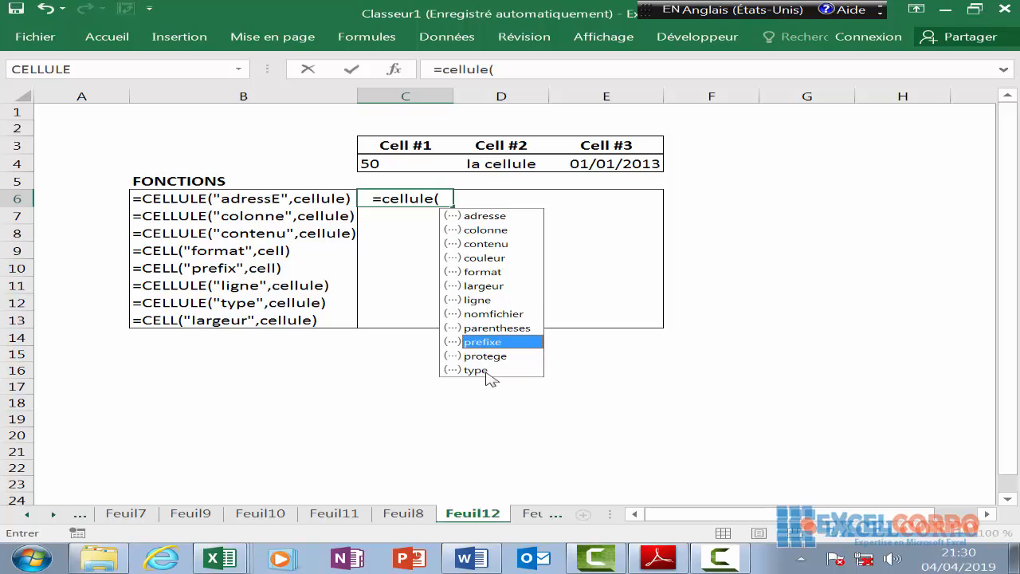
click(487, 370)
Complete the formula in C6 with the "adresse" information type and no reference
click(439, 199)
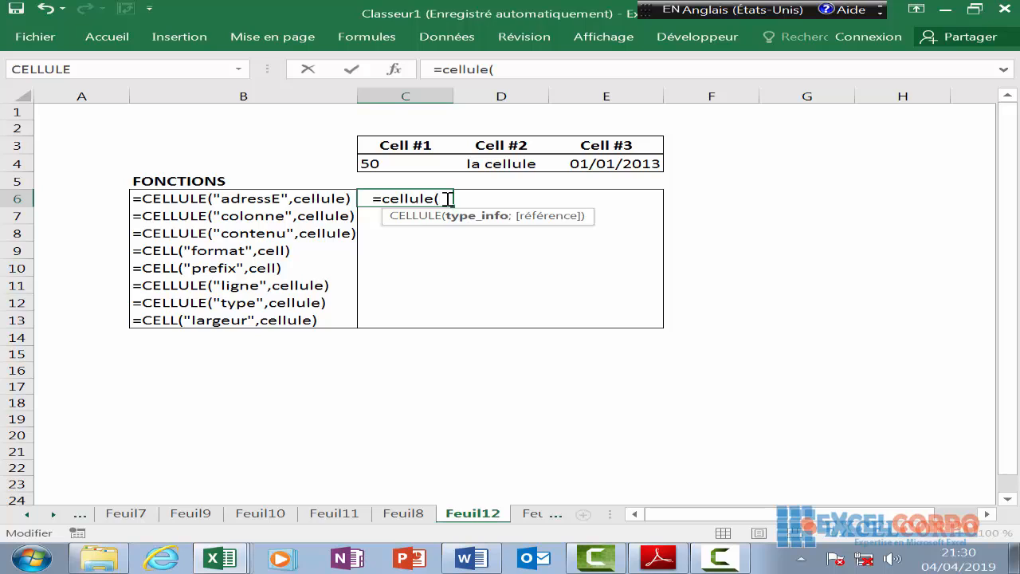
text(a)
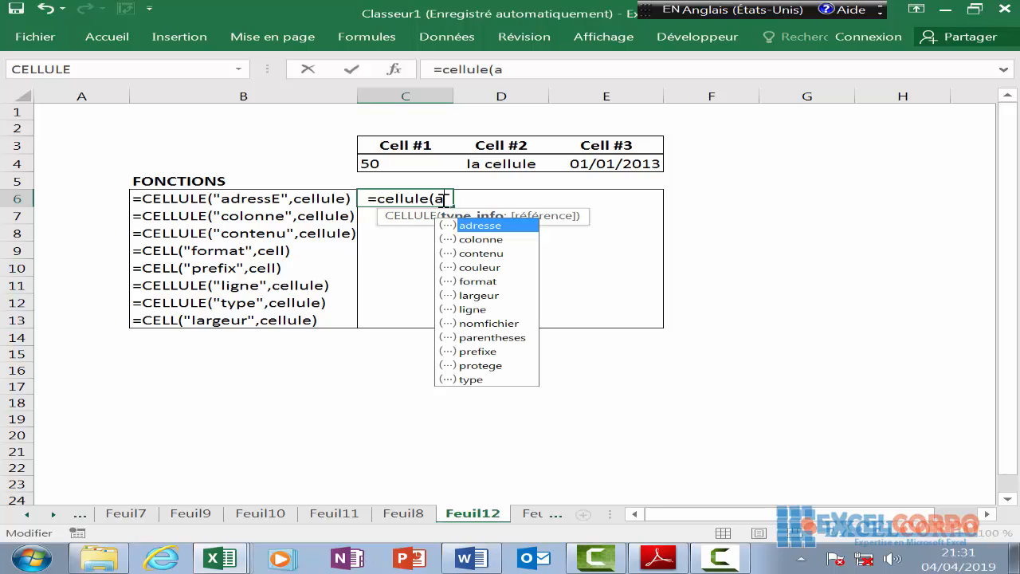
double_click(488, 224)
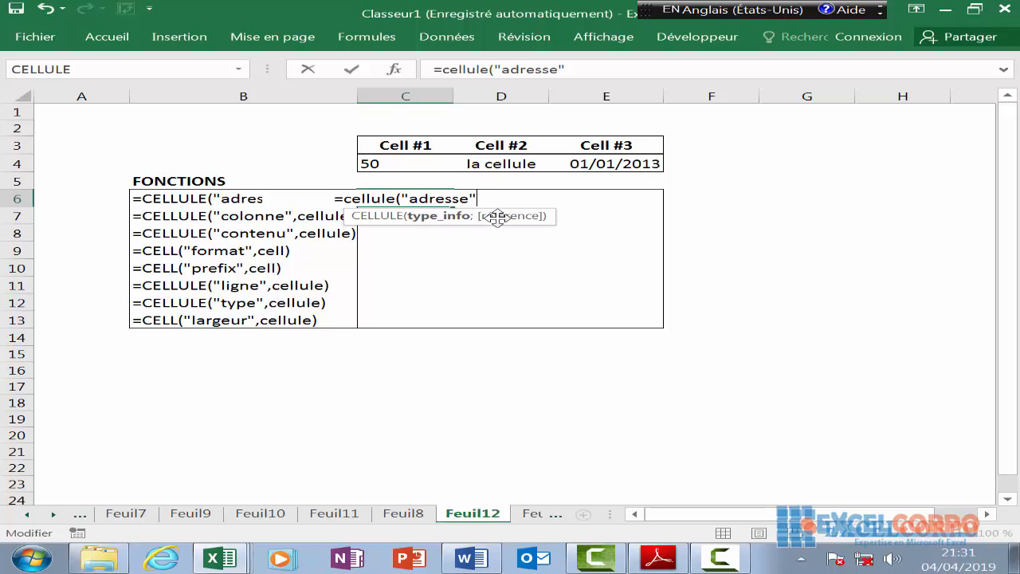
text(;)
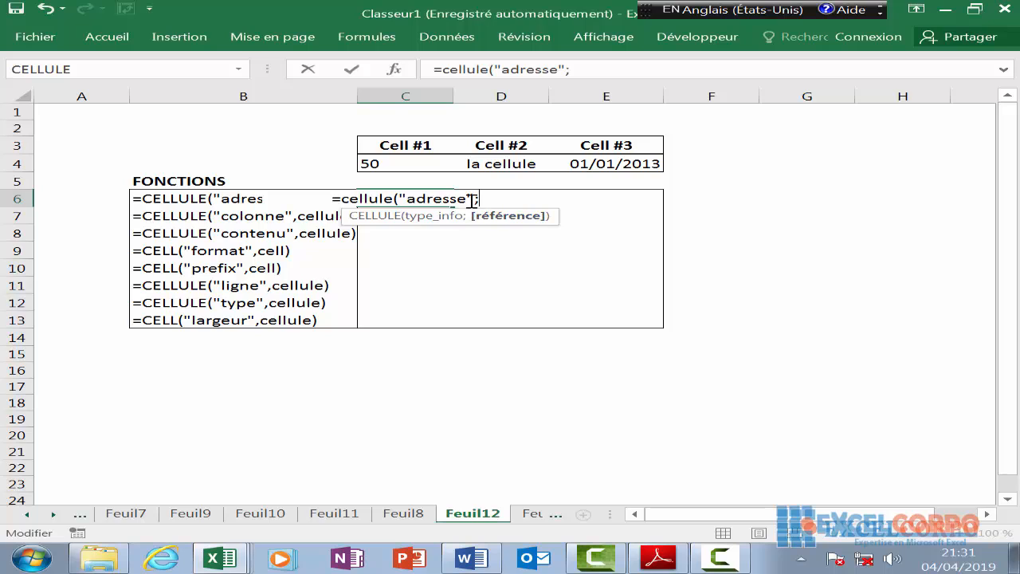
key(BackSpace)
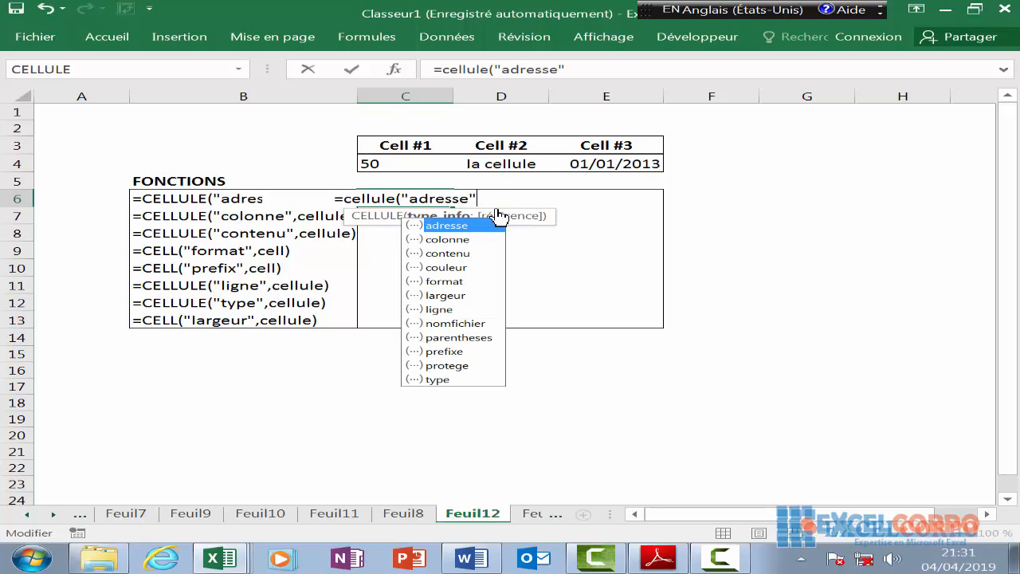
key(Return)
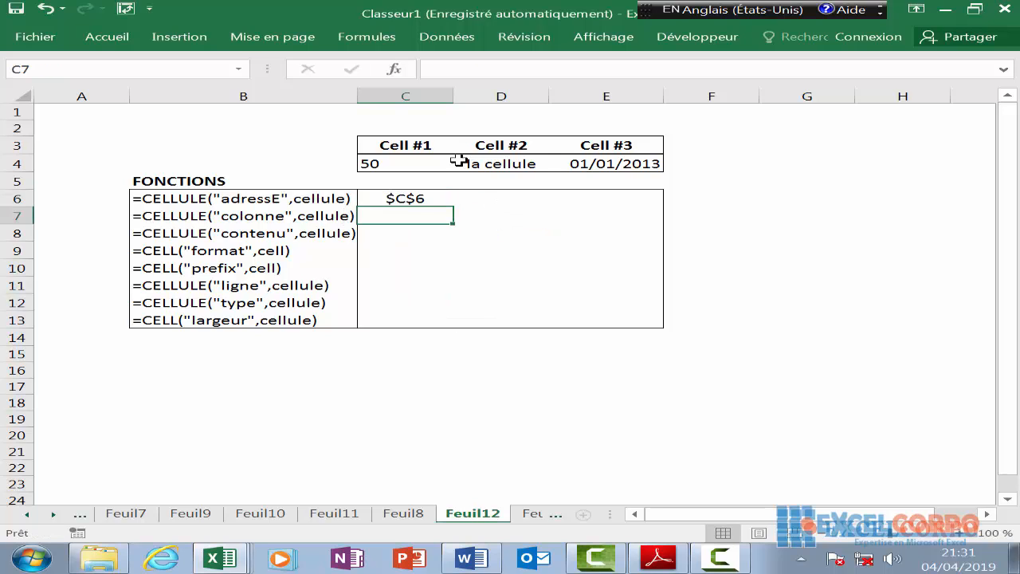
Add cell C4 as the reference in C6's formula, making it =CELLULE("adresse";C4)
click(410, 198)
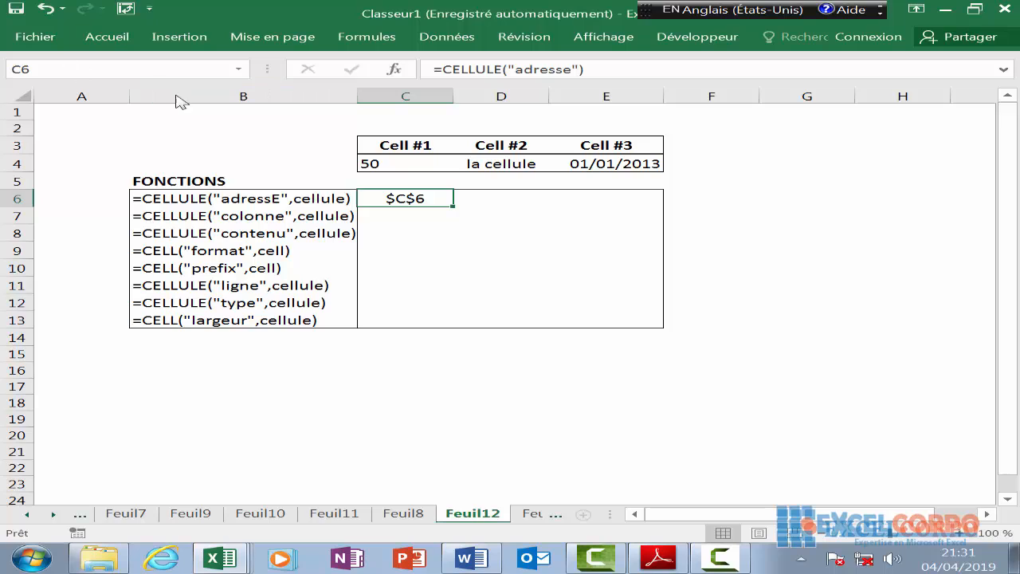
double_click(422, 198)
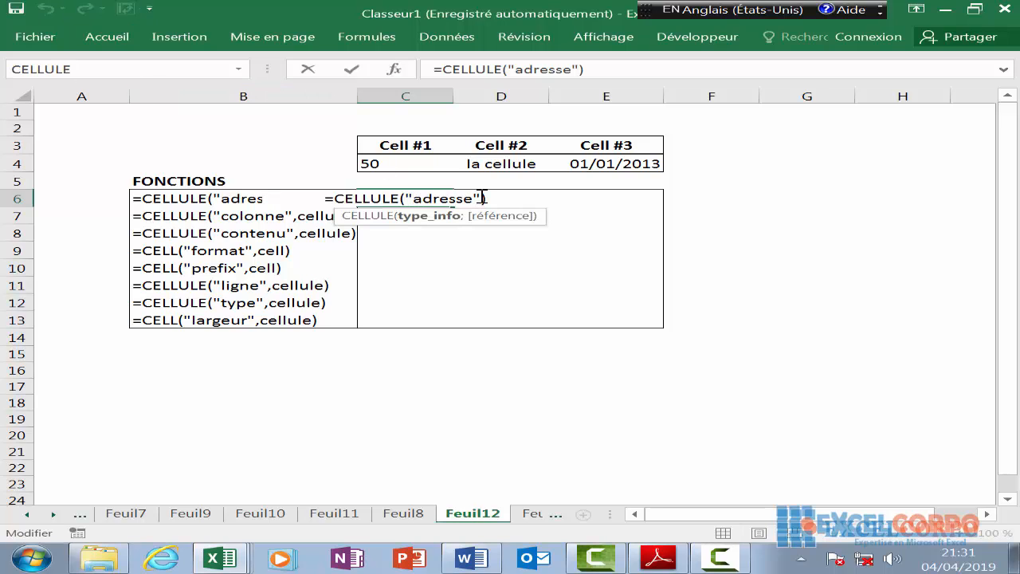
text(;)
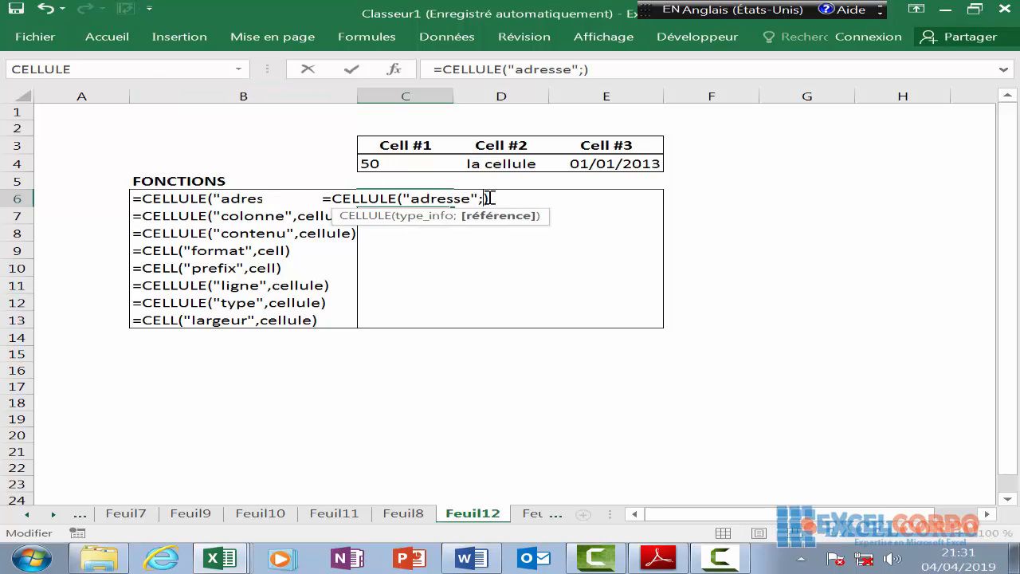
click(371, 163)
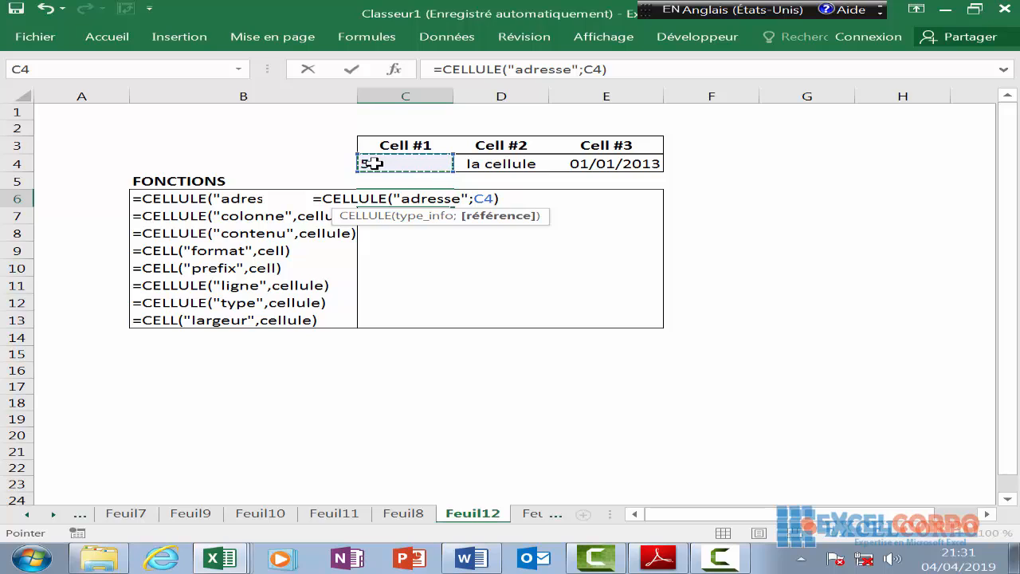
key(Return)
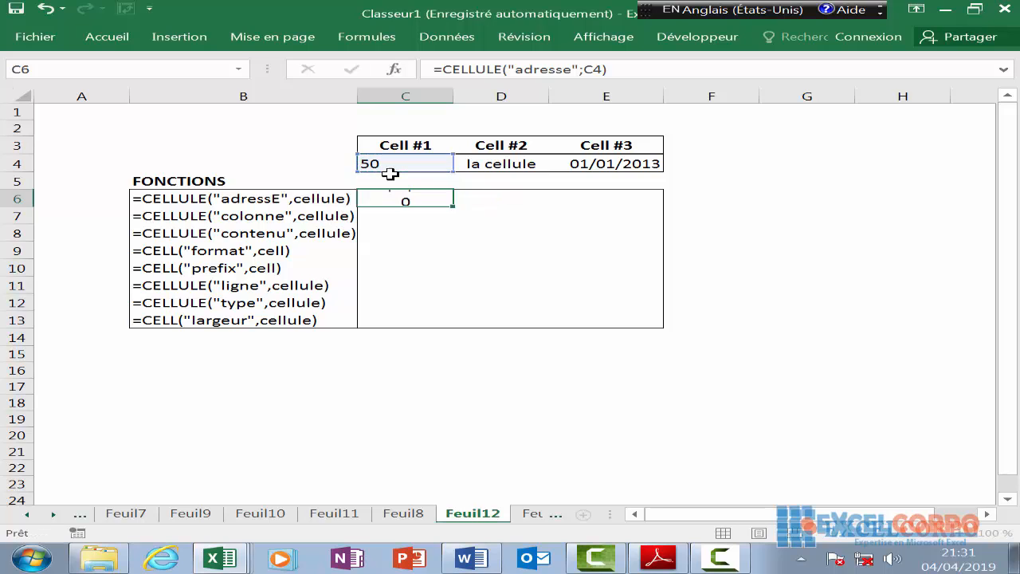
click(403, 200)
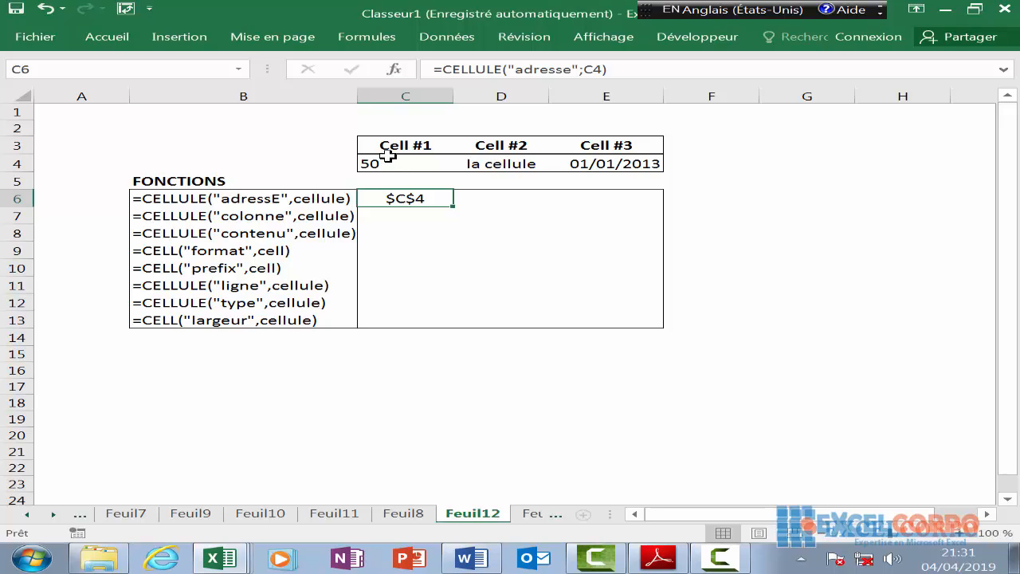
Enter =CELLULE("adresse";D4) in cell D6 to return the address of the Cell #2 sample
click(505, 201)
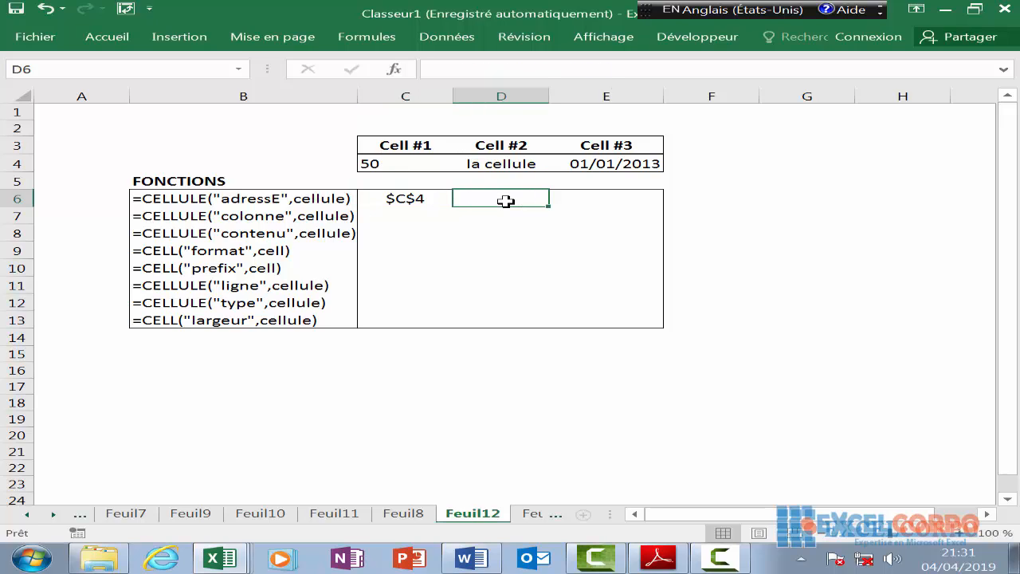
text(=c)
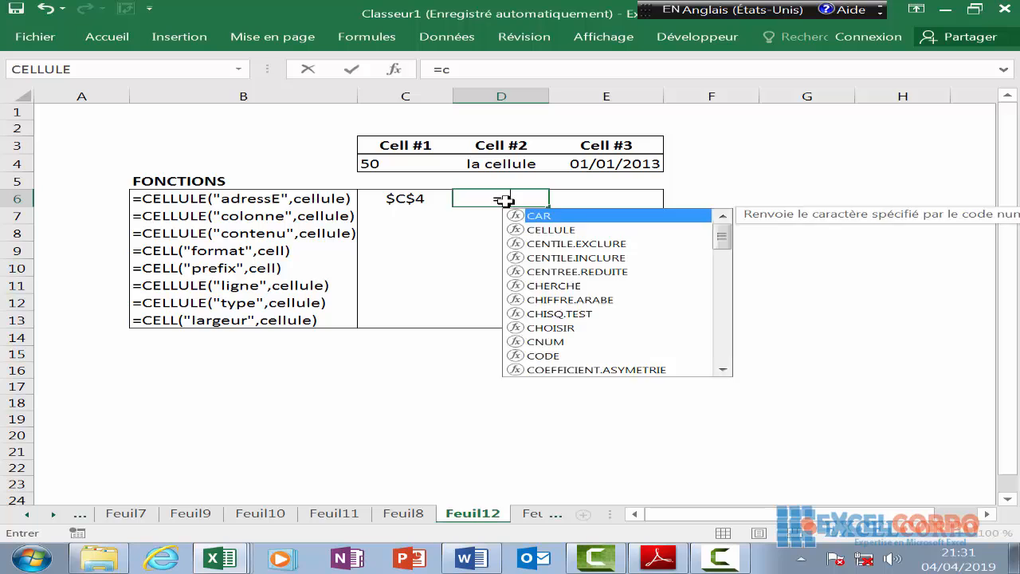
text(ell)
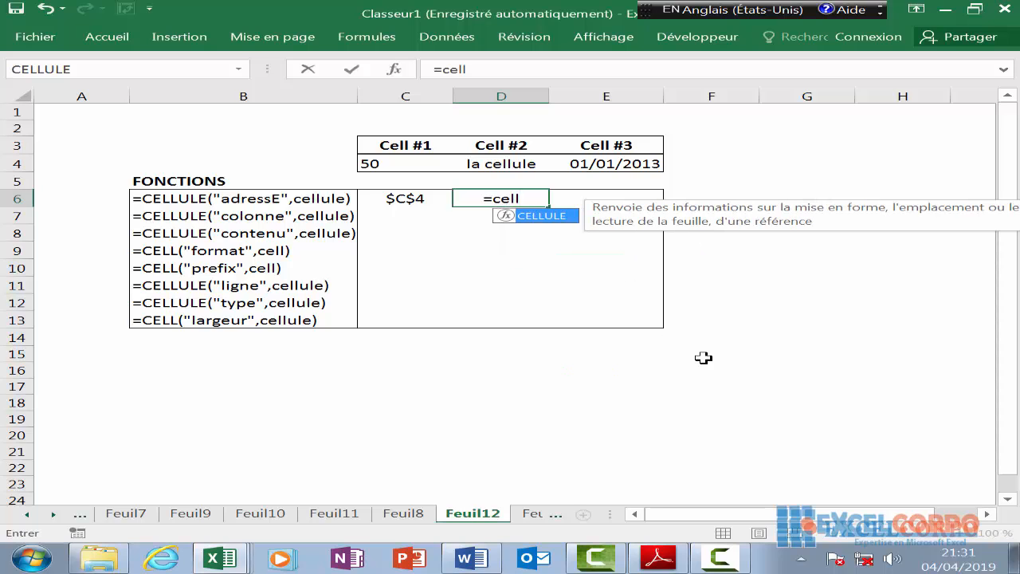
double_click(556, 217)
click(510, 159)
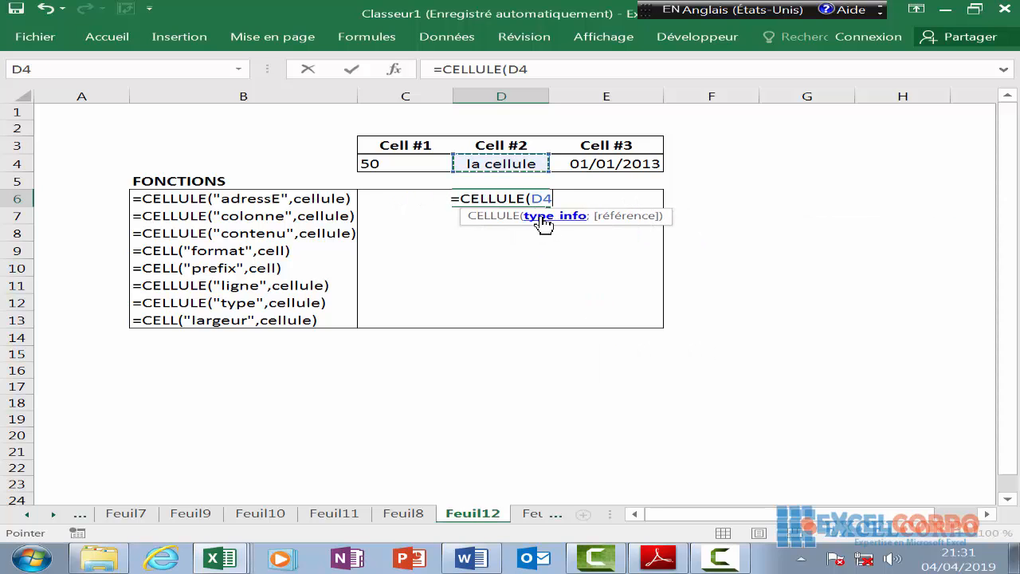
key(BackSpace)
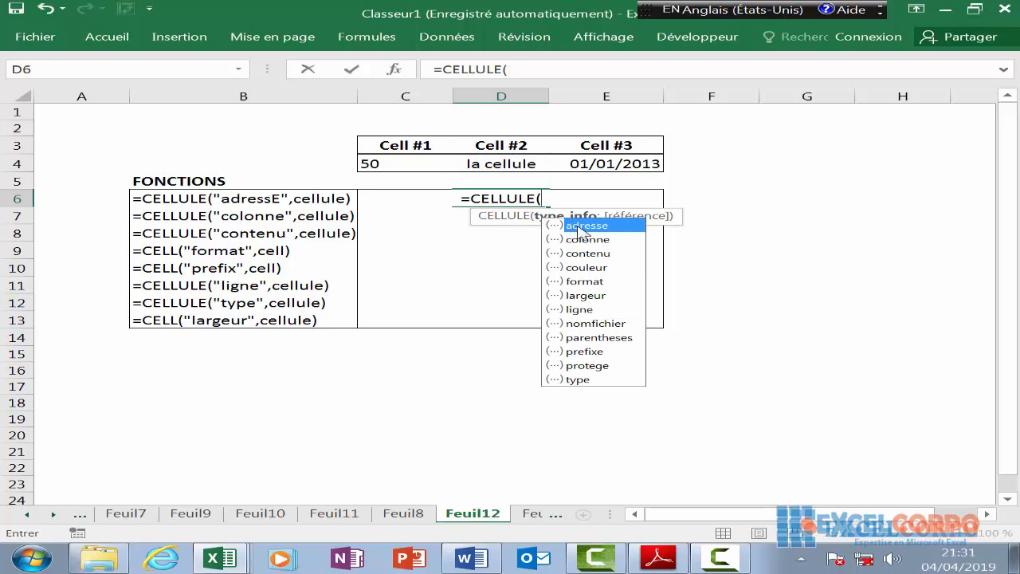
double_click(576, 226)
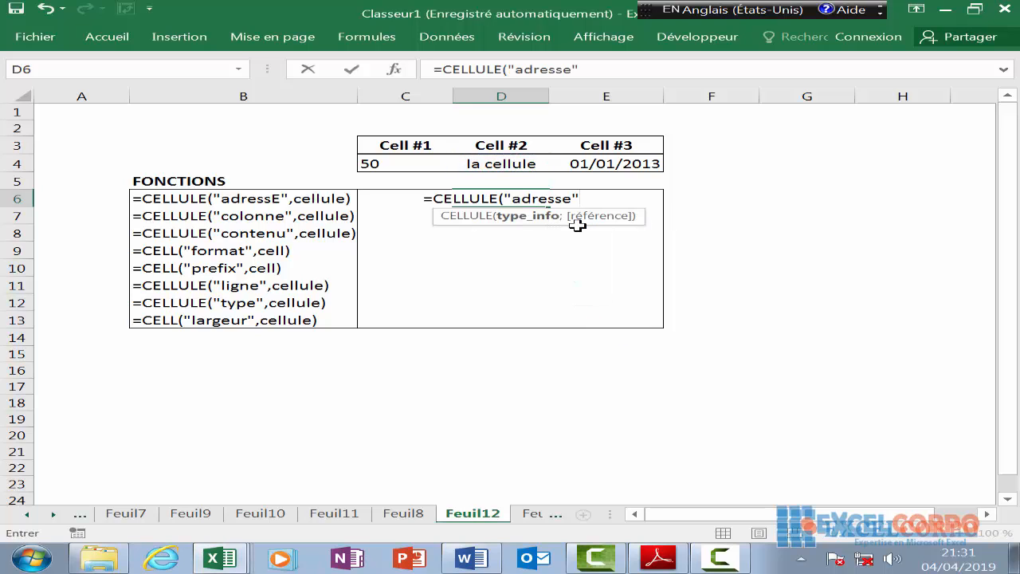
text(;)
click(506, 165)
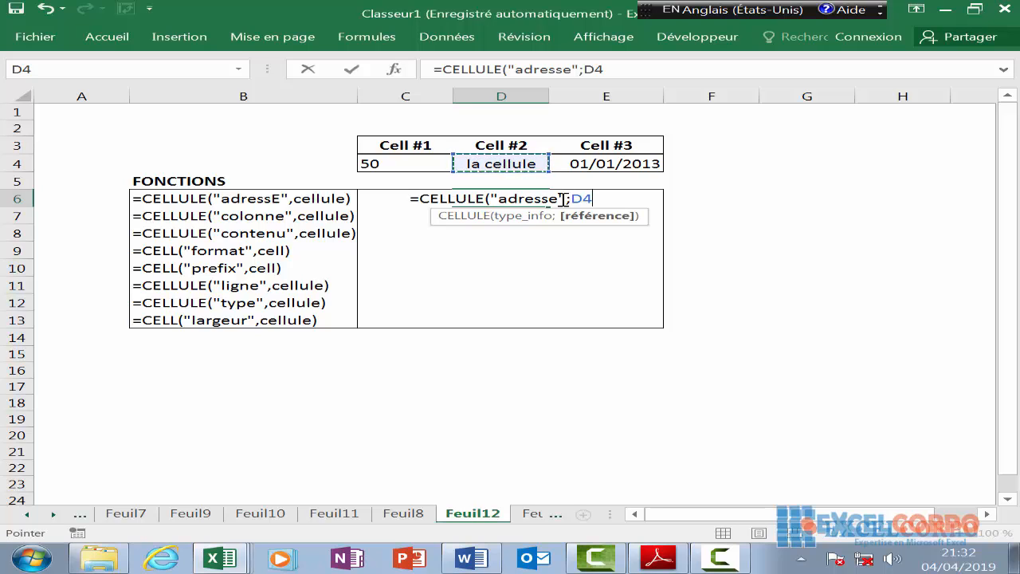
text())
key(Return)
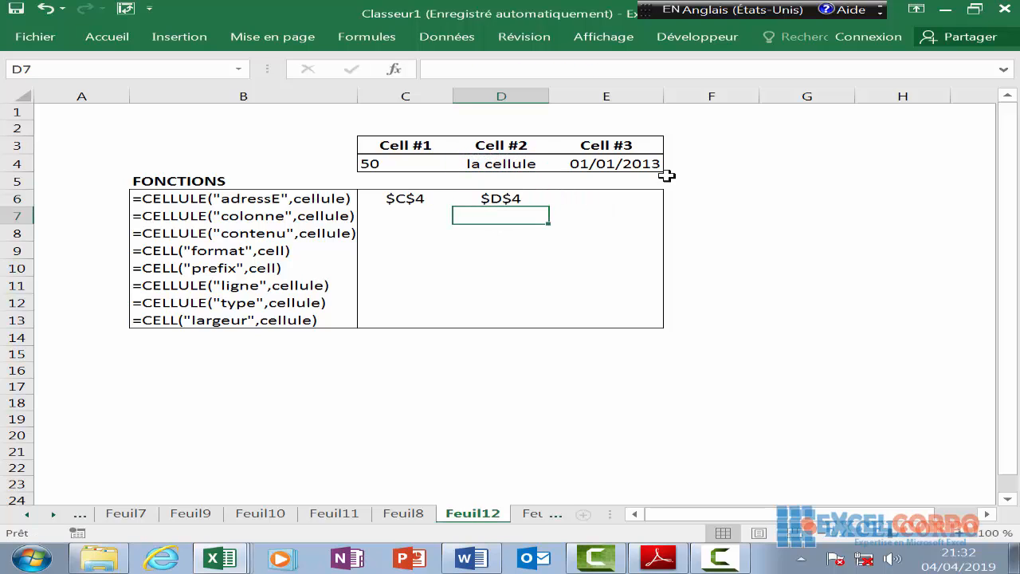
Enter a CELLULE formula in cell E6 with the "adresse" information type and E4 as the reference
click(622, 202)
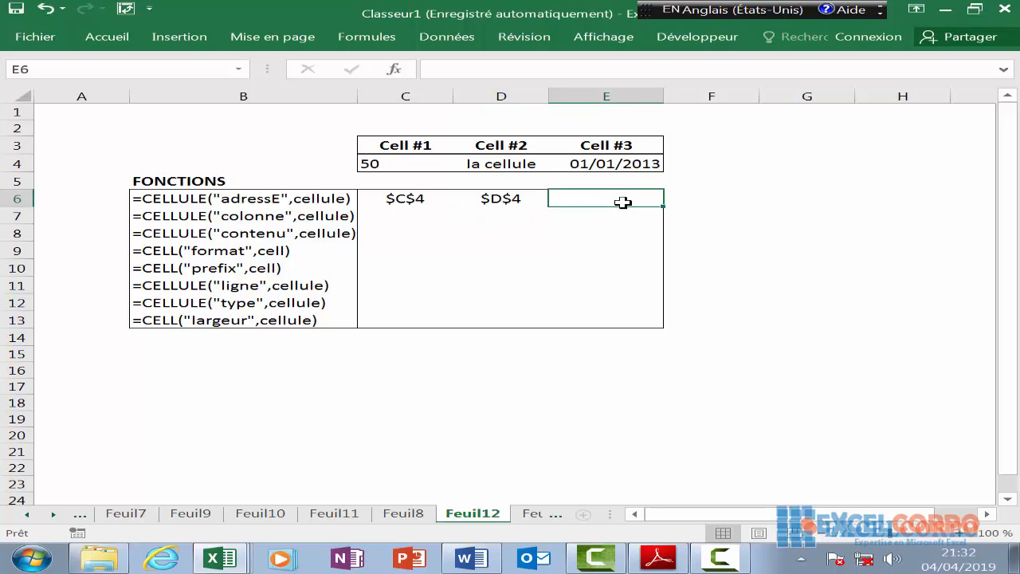
text(=c)
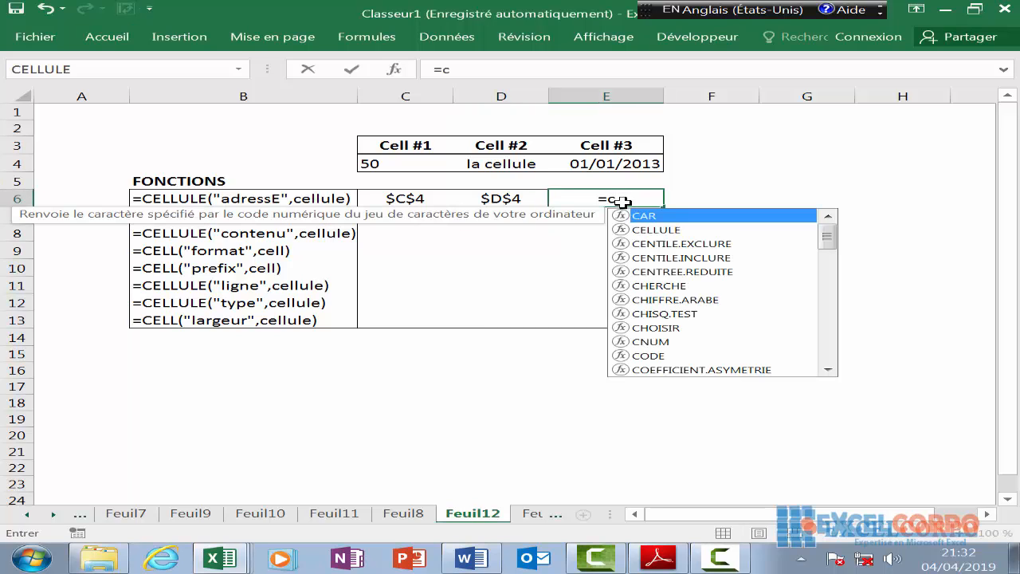
text(t)
key(BackSpace)
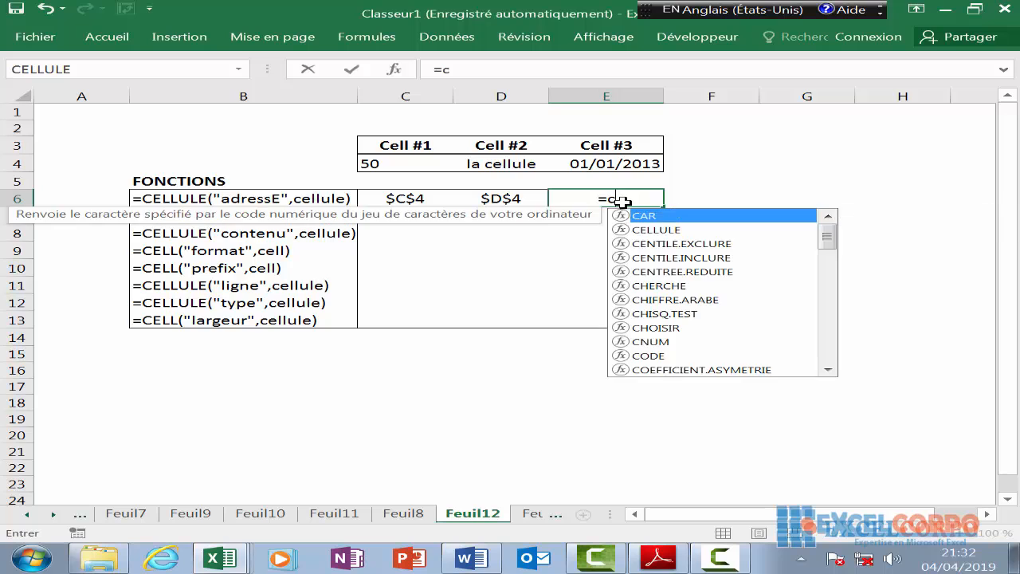
text(ell)
double_click(631, 216)
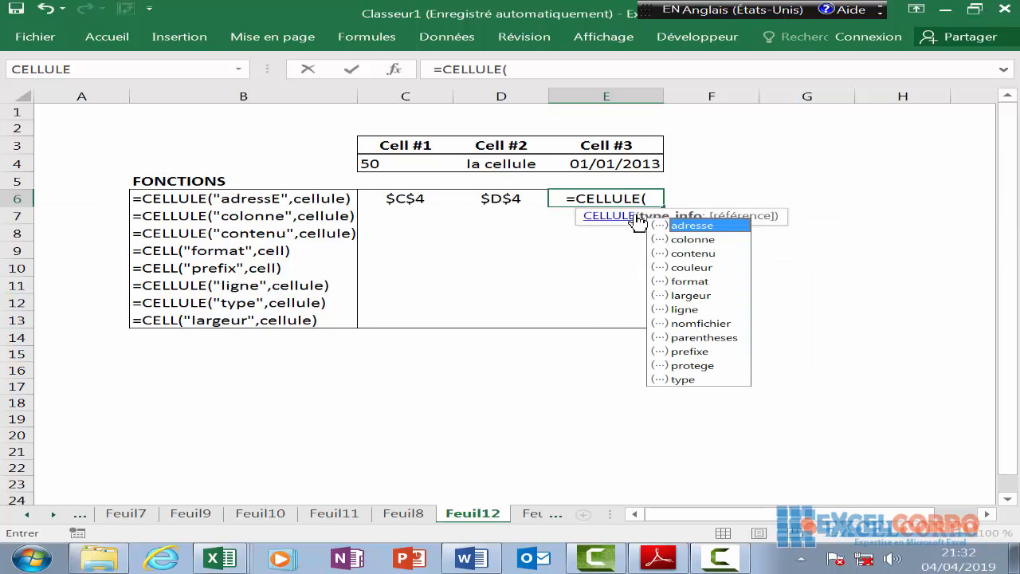
double_click(682, 226)
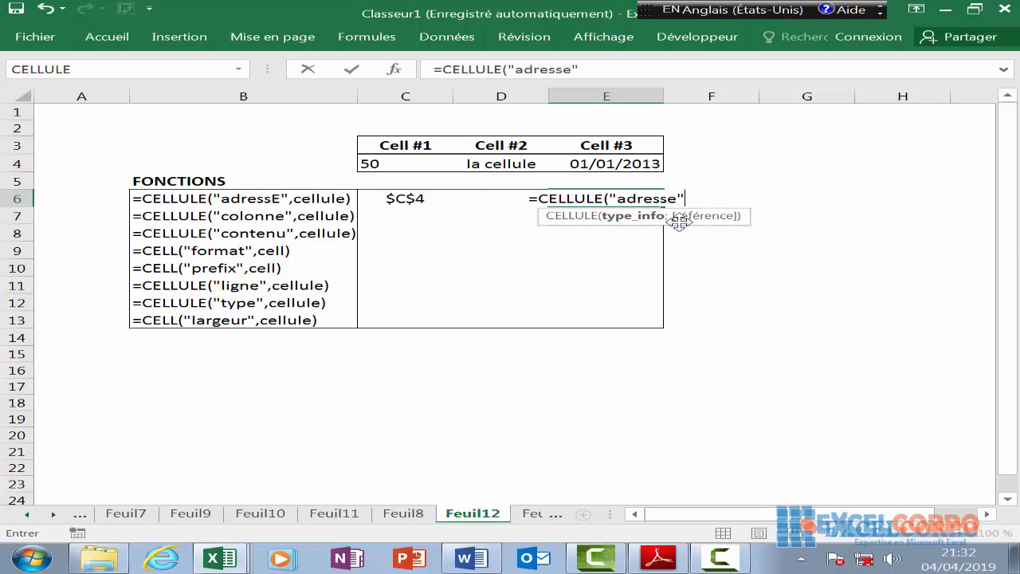
text(";)
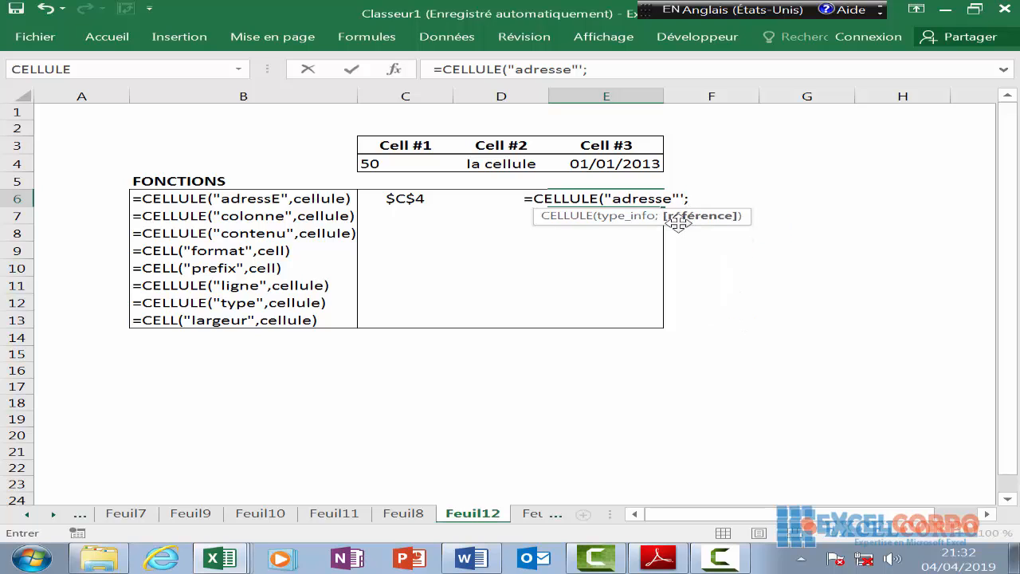
click(628, 165)
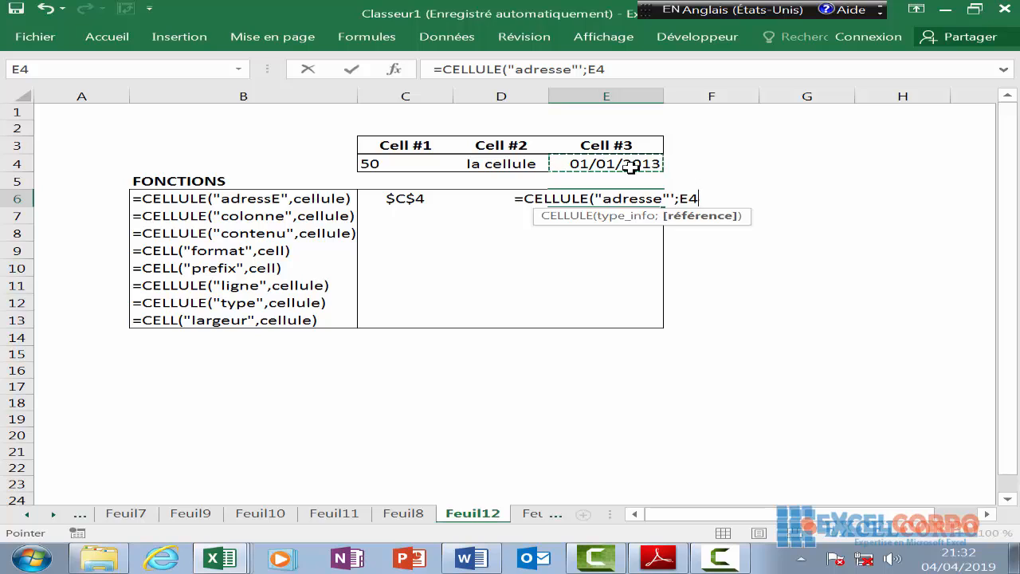
key(F2)
key(Return)
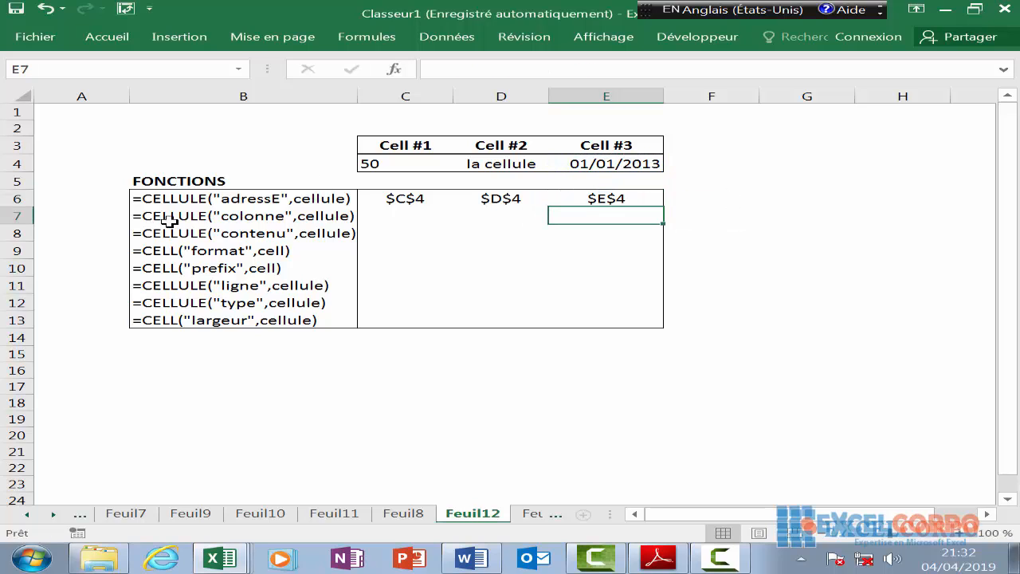
Enter =CELLULE("colonne";C4) in cell C7 to return the column number of the Cell #1 sample
click(401, 217)
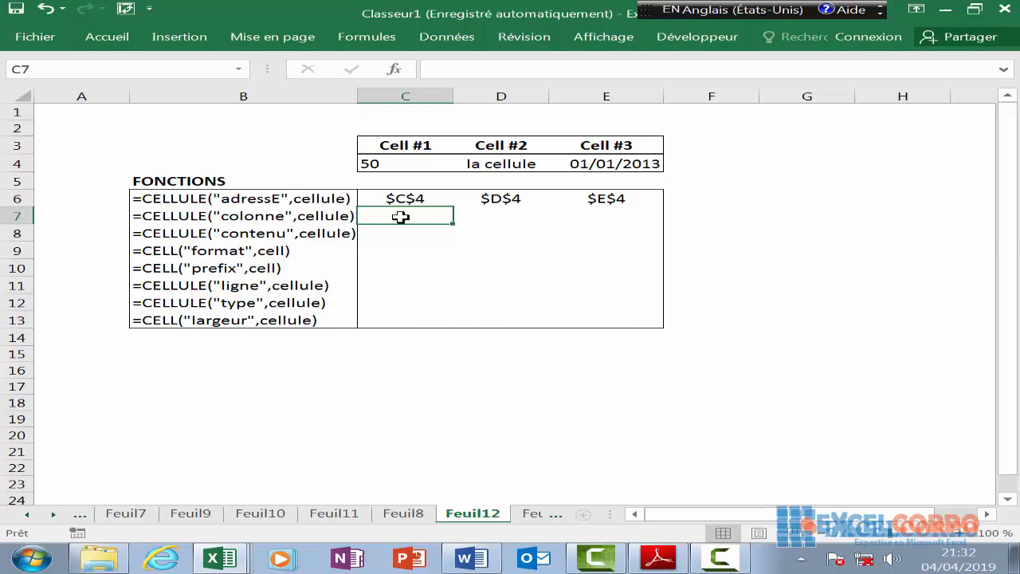
text(=c)
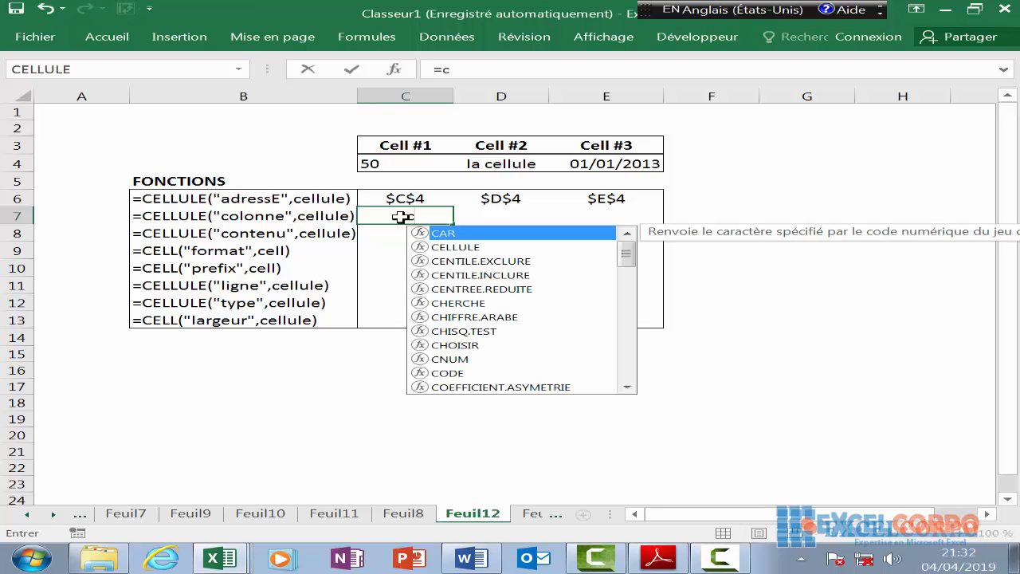
text(ell)
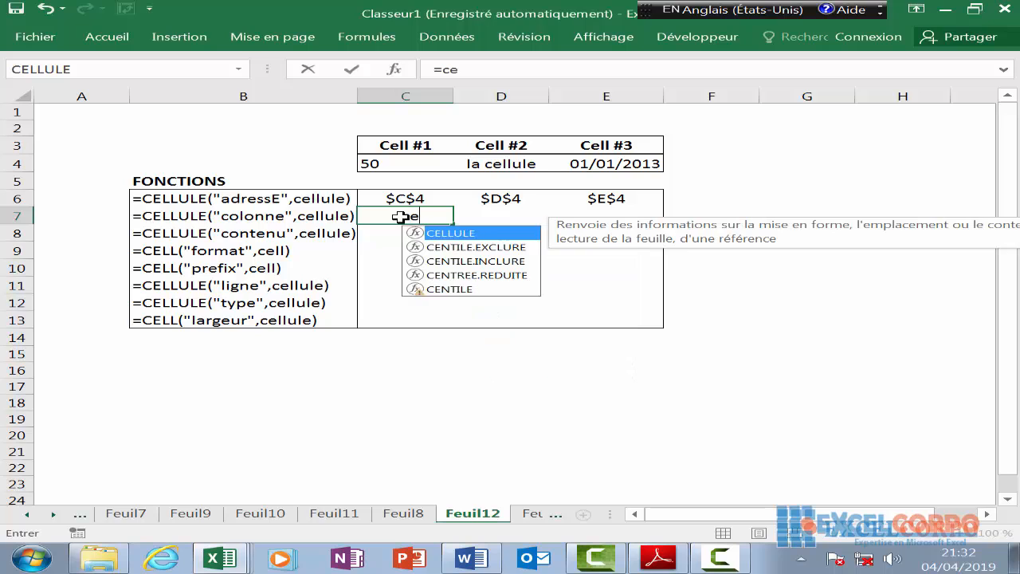
double_click(450, 234)
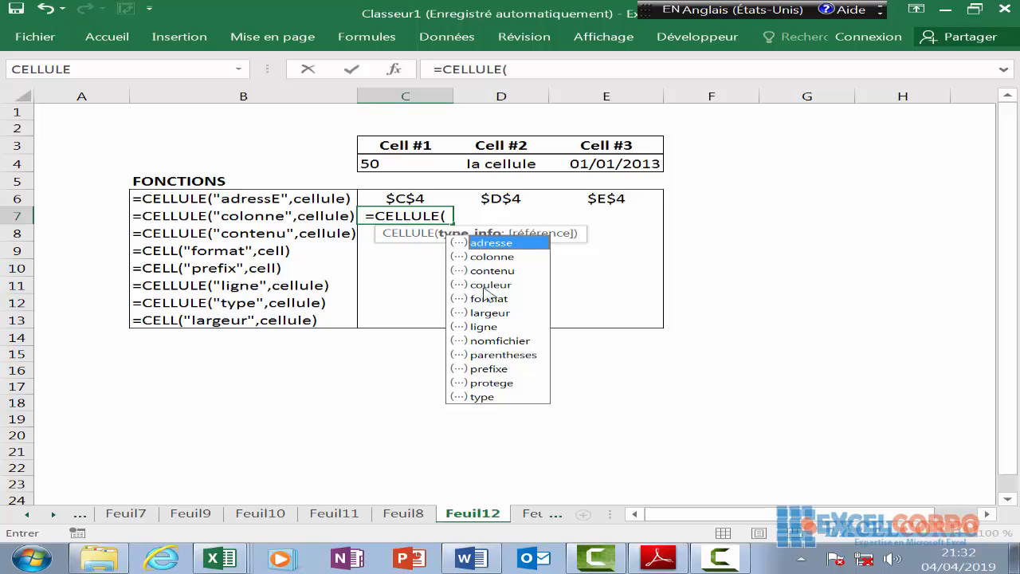
click(504, 258)
double_click(504, 258)
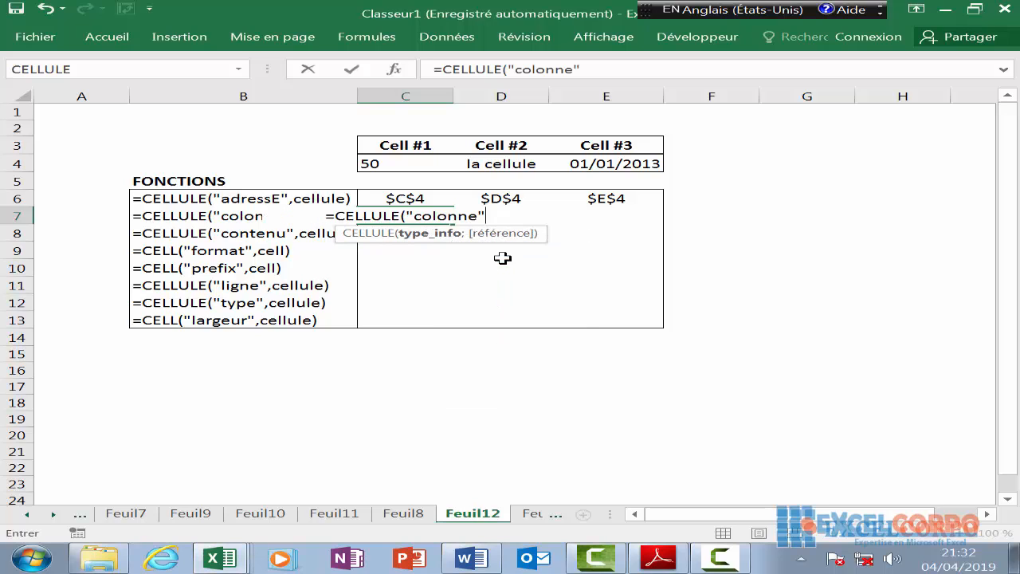
text(;)
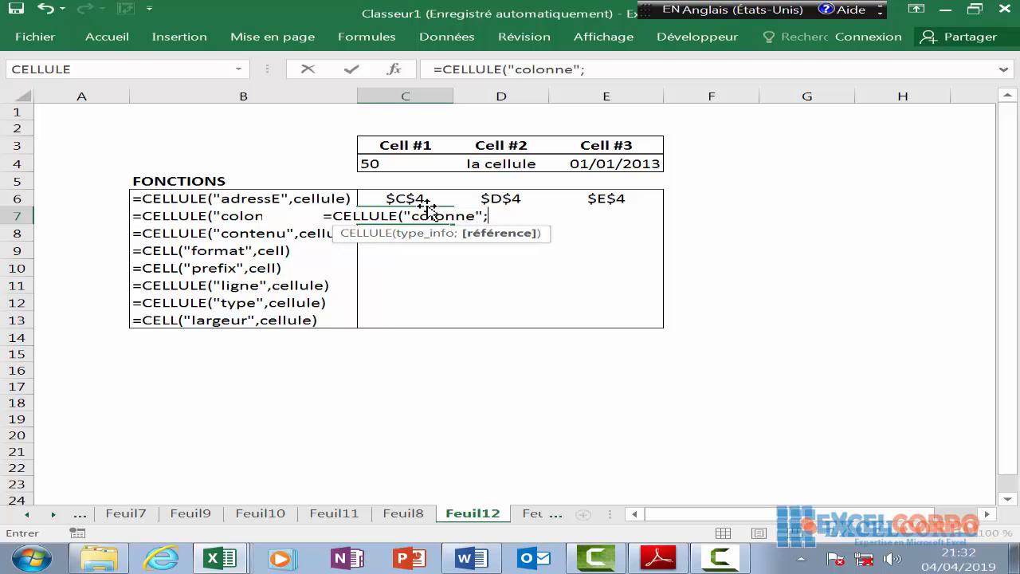
click(414, 165)
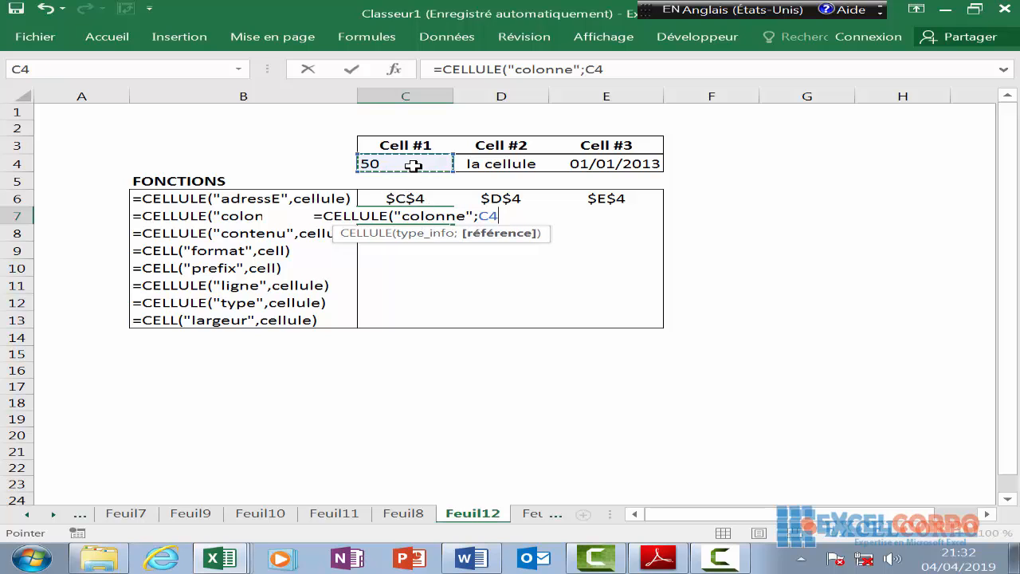
key(Return)
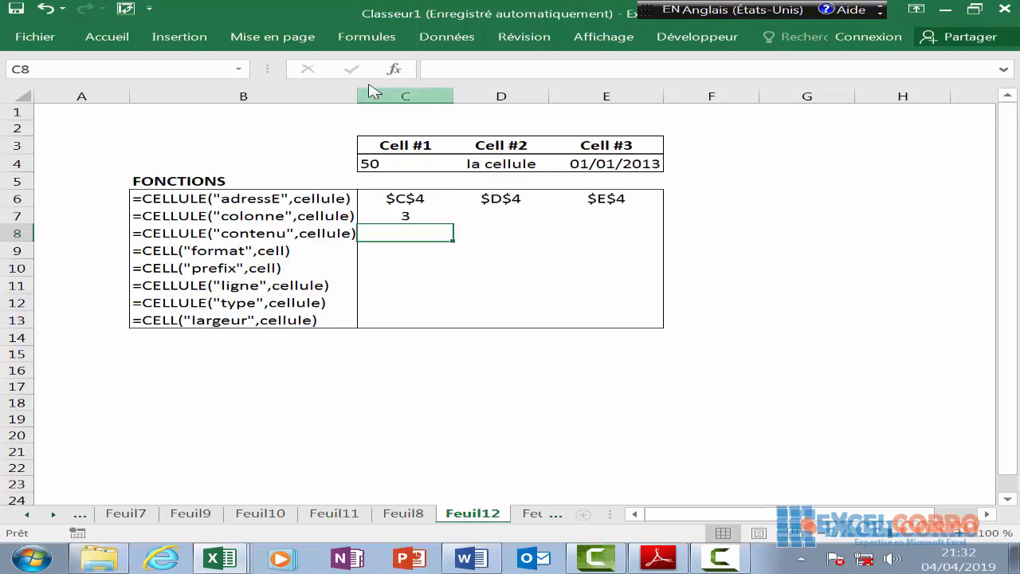
Enter a CELLULE formula in cell D7 with the "colonne" information type and D4 as the reference
click(506, 212)
text(=)
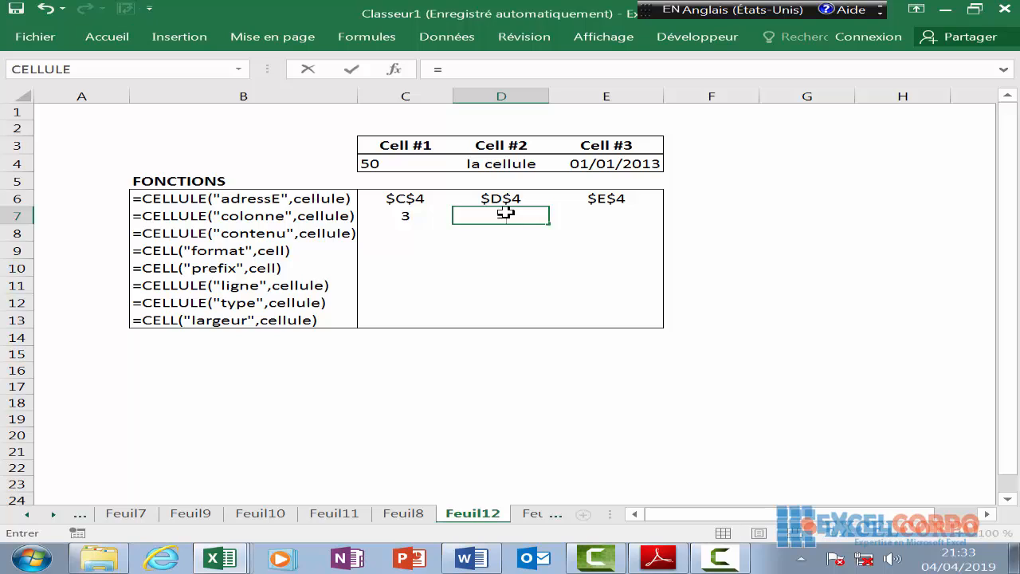
text(cel)
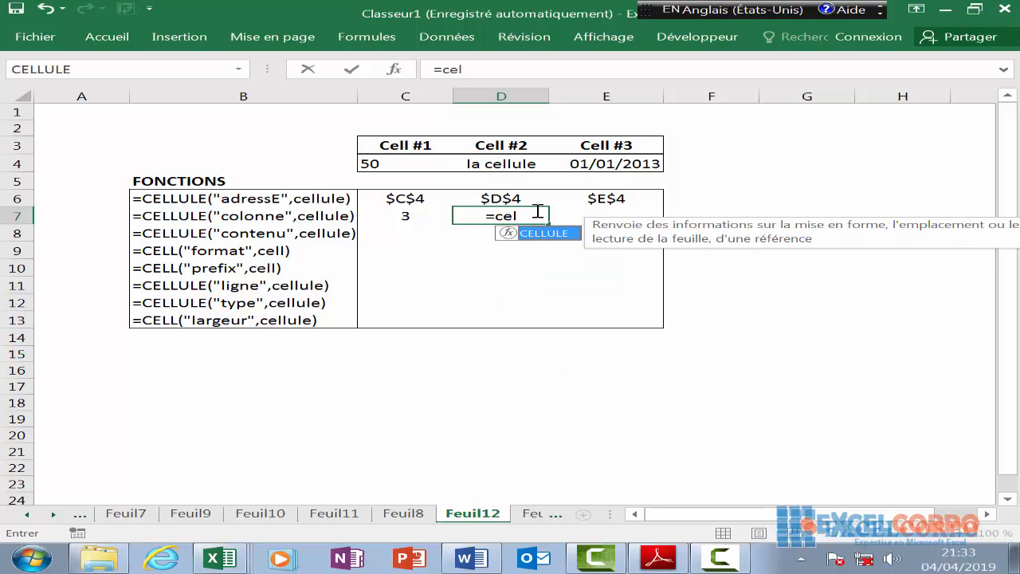
double_click(550, 233)
click(516, 167)
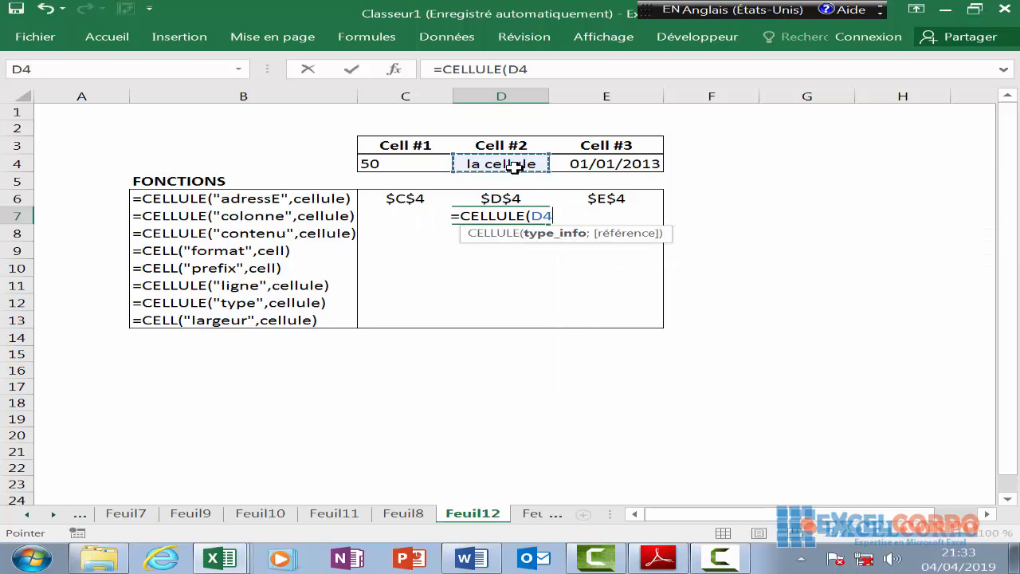
key(BackSpace)
key(BackSpace)
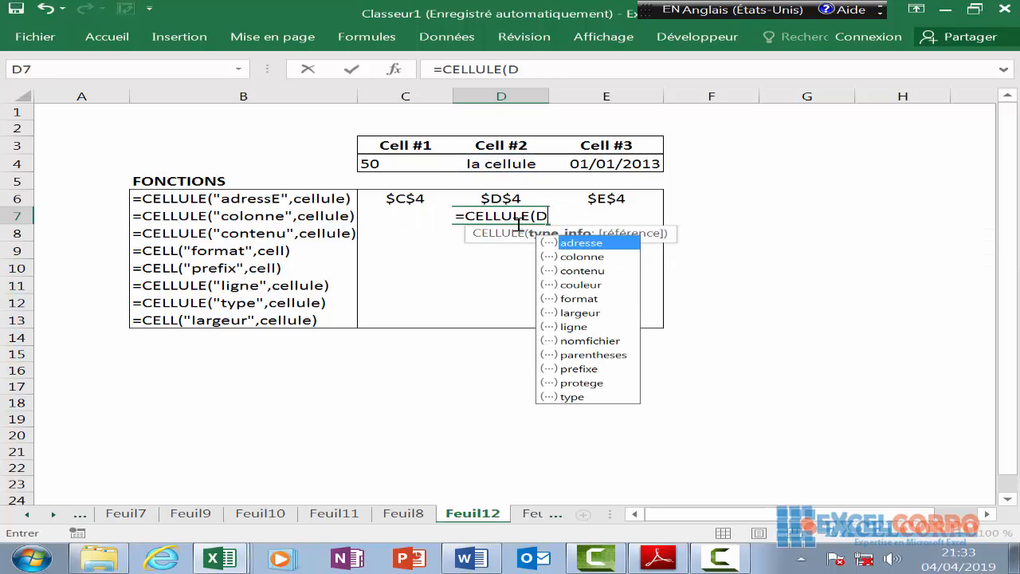
double_click(576, 258)
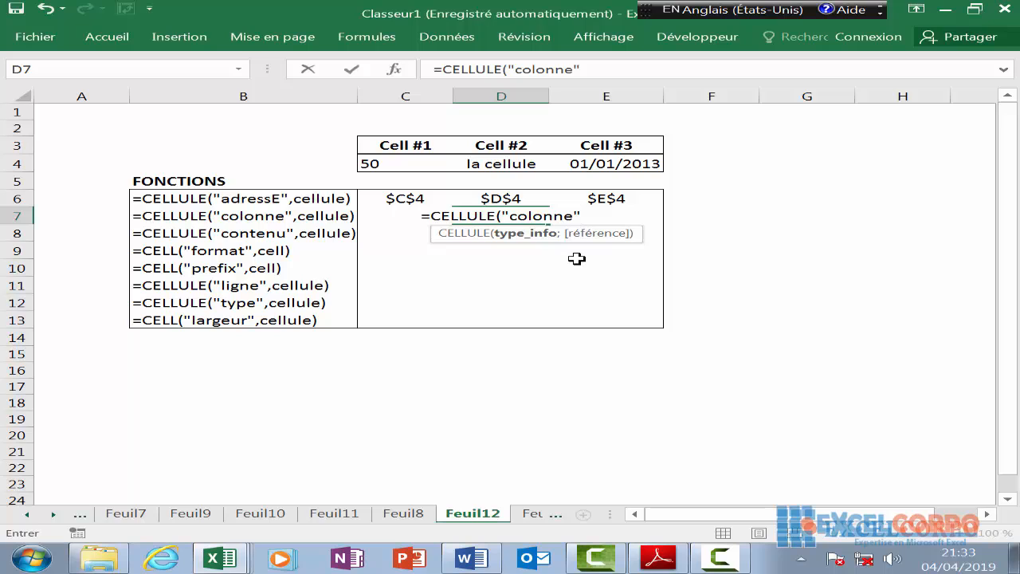
text(;)
click(504, 164)
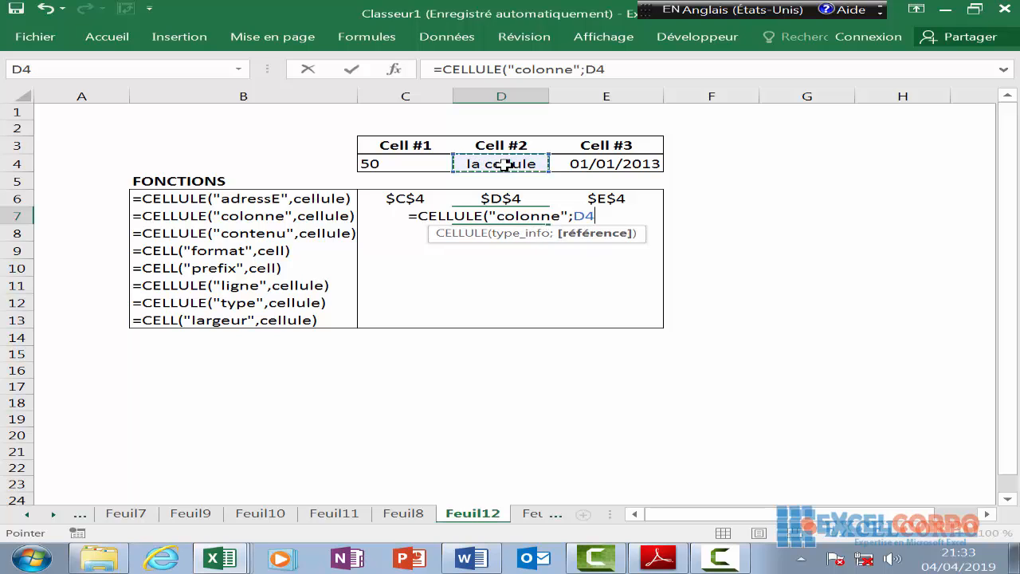
key(Return)
Enter a CELLULE formula in cell E7 that returns the column number of E4, using the "colonne" information type
click(613, 218)
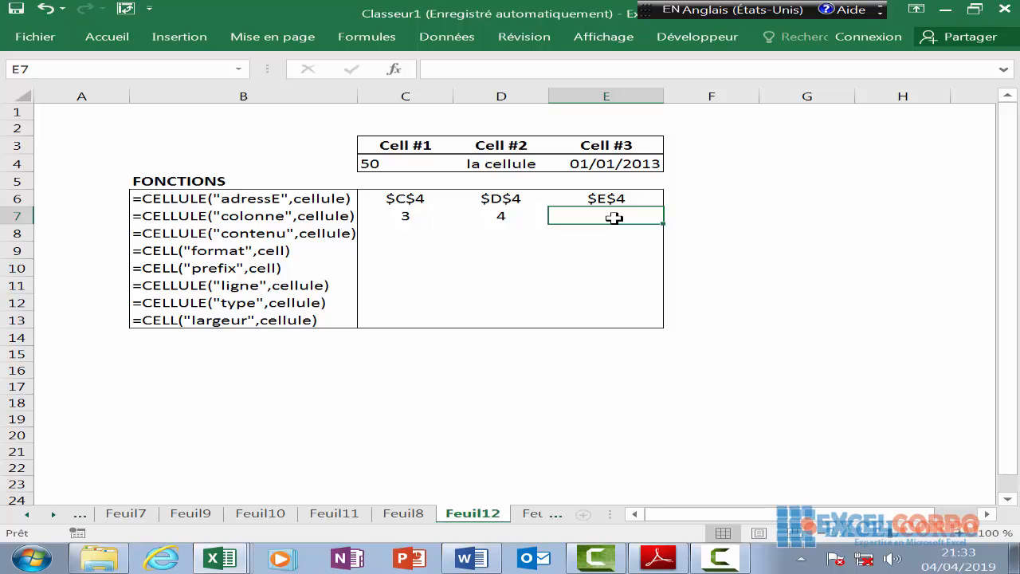
text(=)
text(cel)
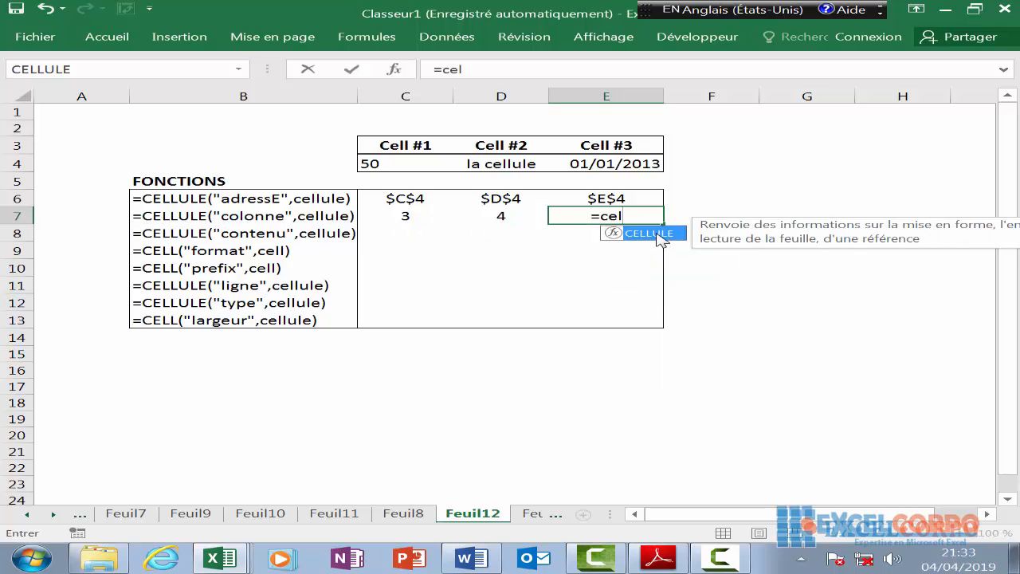
double_click(659, 236)
double_click(690, 256)
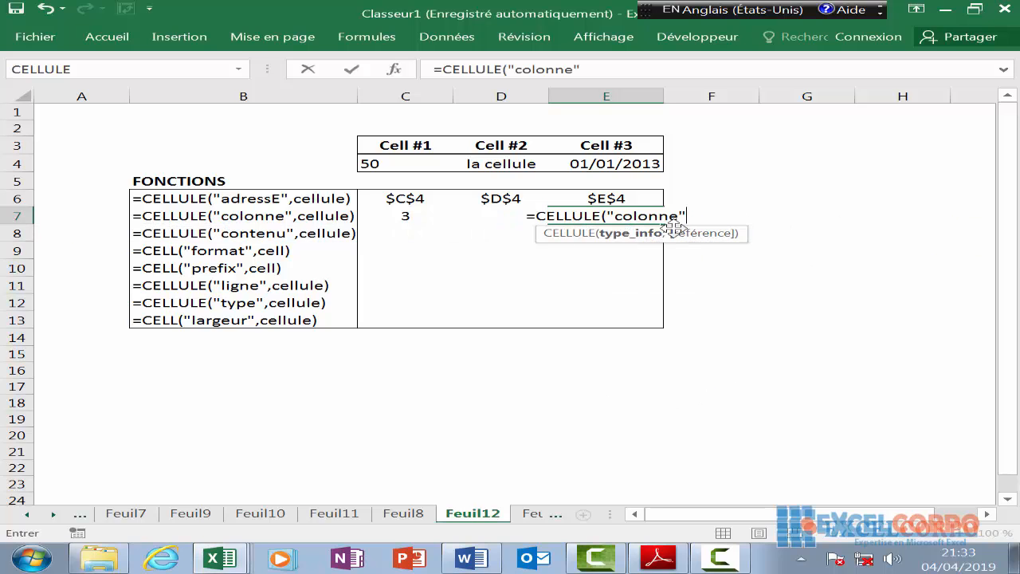
text(;)
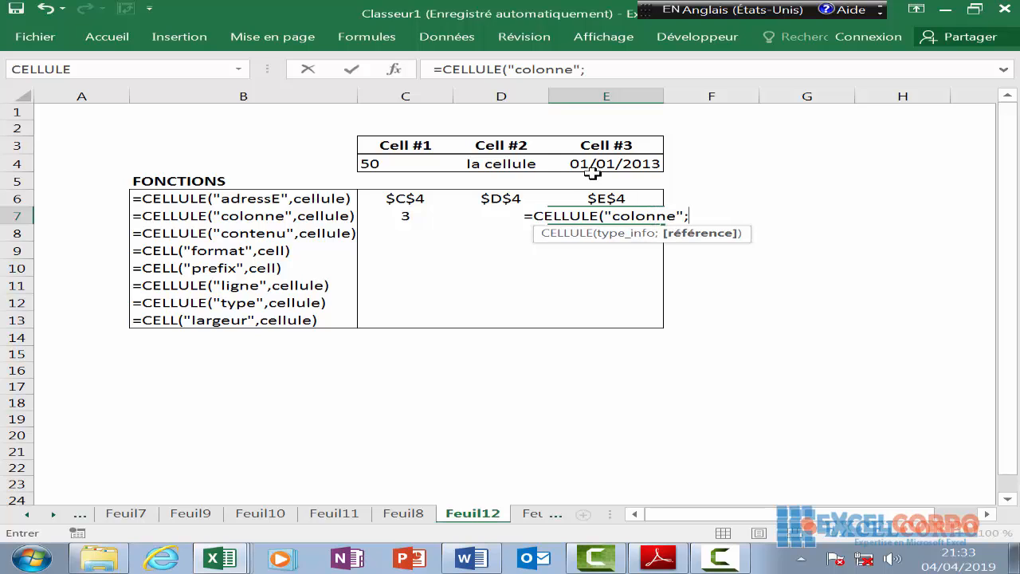
click(607, 165)
key(Return)
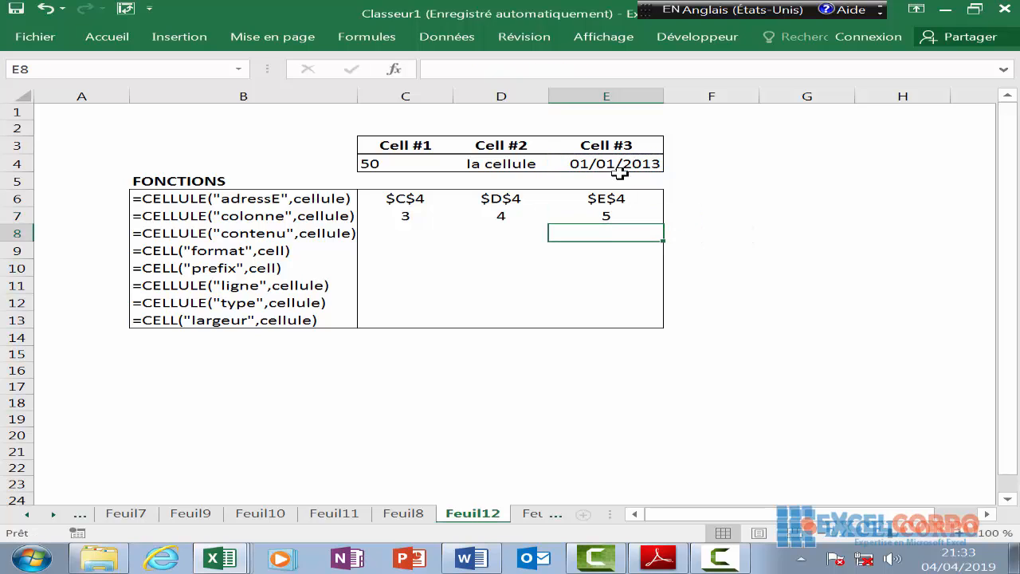
Enter =CELLULE("contenu";C4) in cell C8 to return the content of the Cell #1 sample
click(415, 232)
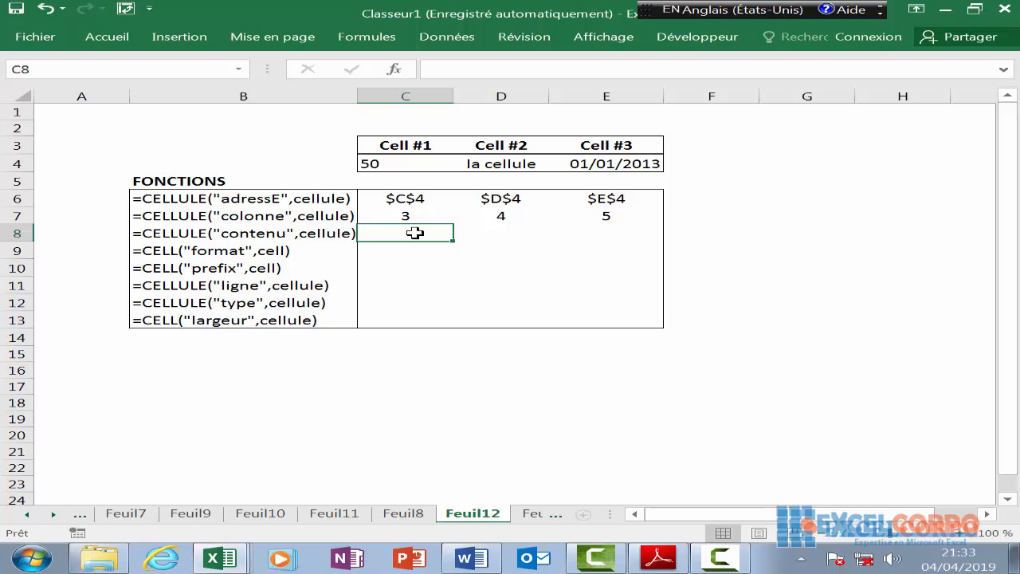
text(=cellu)
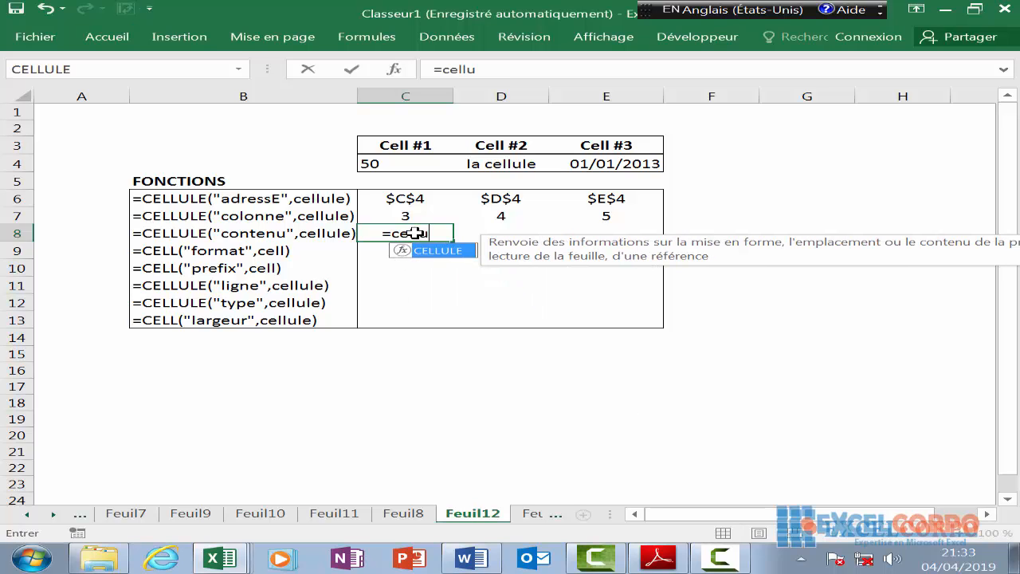
text(l)
drag(449, 263, 454, 253)
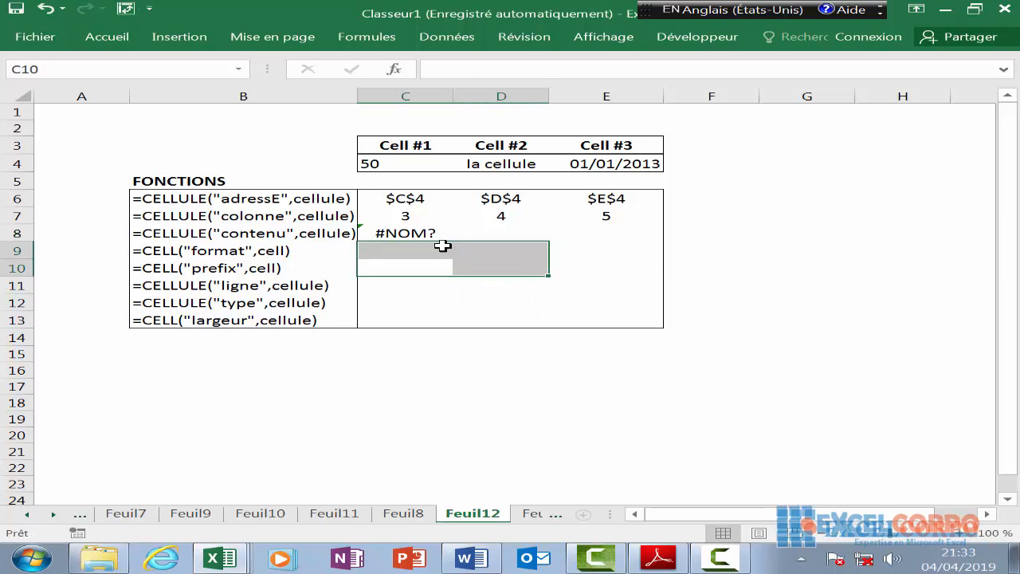
double_click(427, 235)
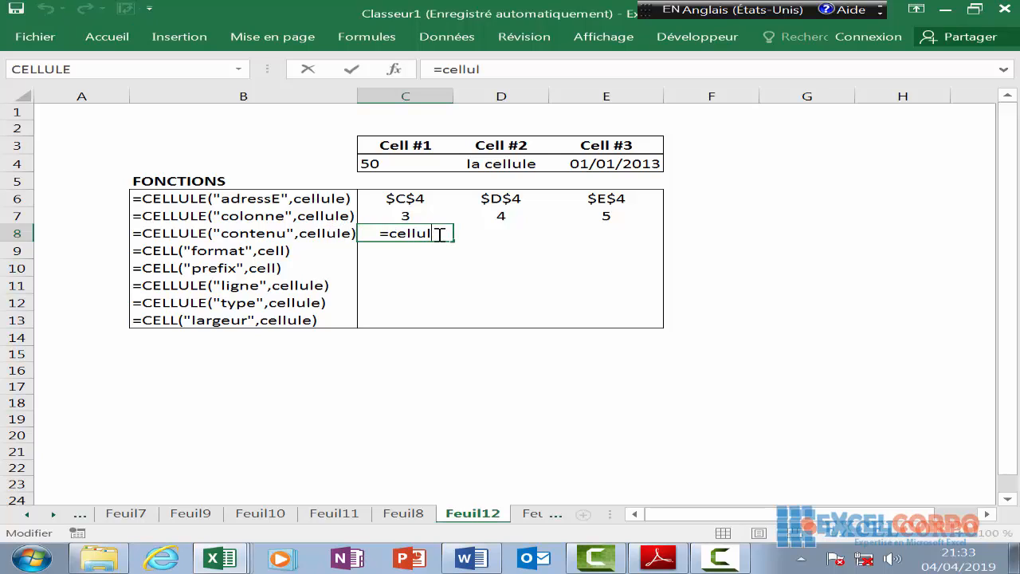
text(e()
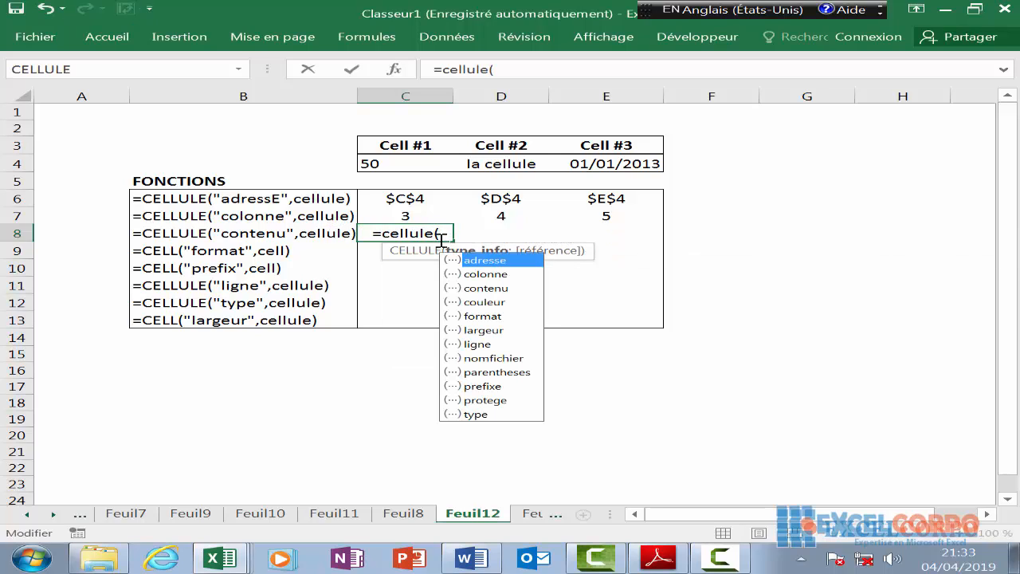
double_click(478, 288)
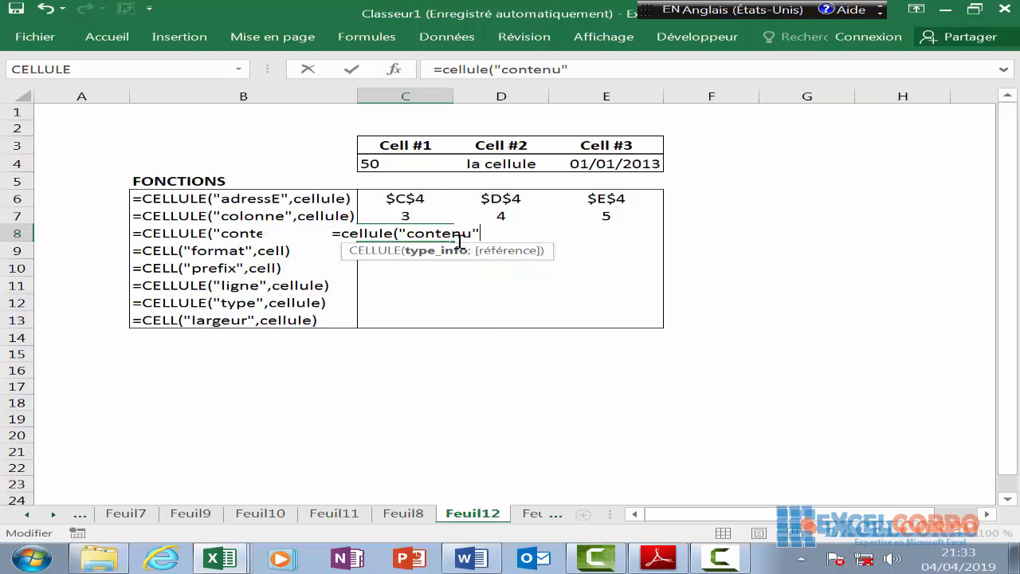
text(;)
click(396, 164)
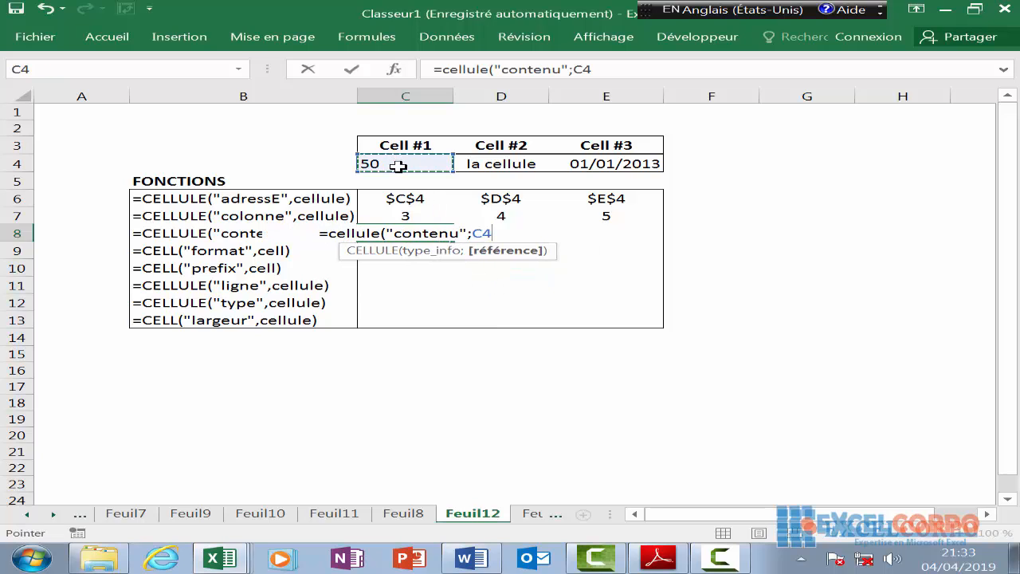
key(Return)
Enter a CELLULE formula in cell D8 with the "contenu" information type and D4 as the reference
click(508, 231)
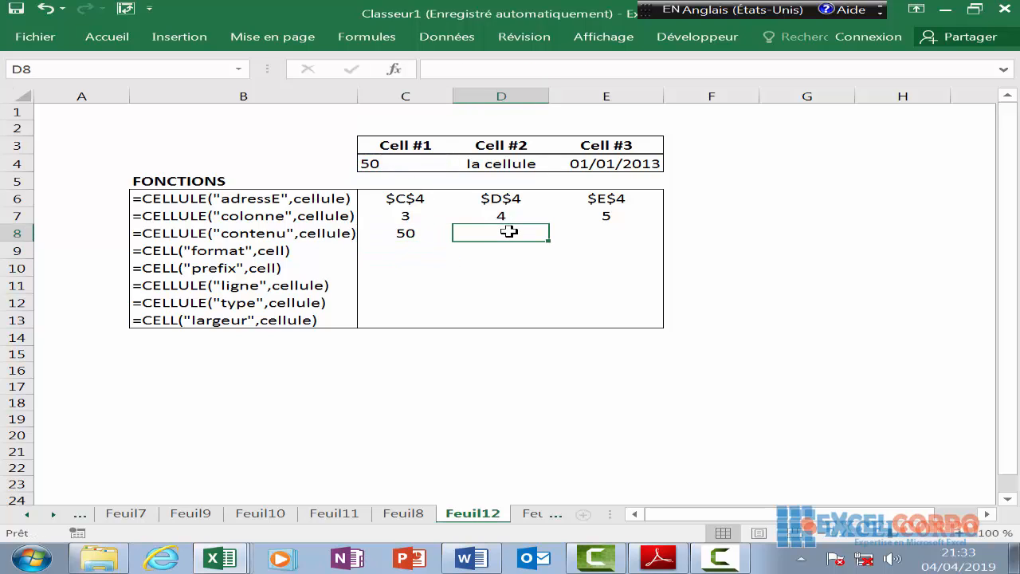
text(=c)
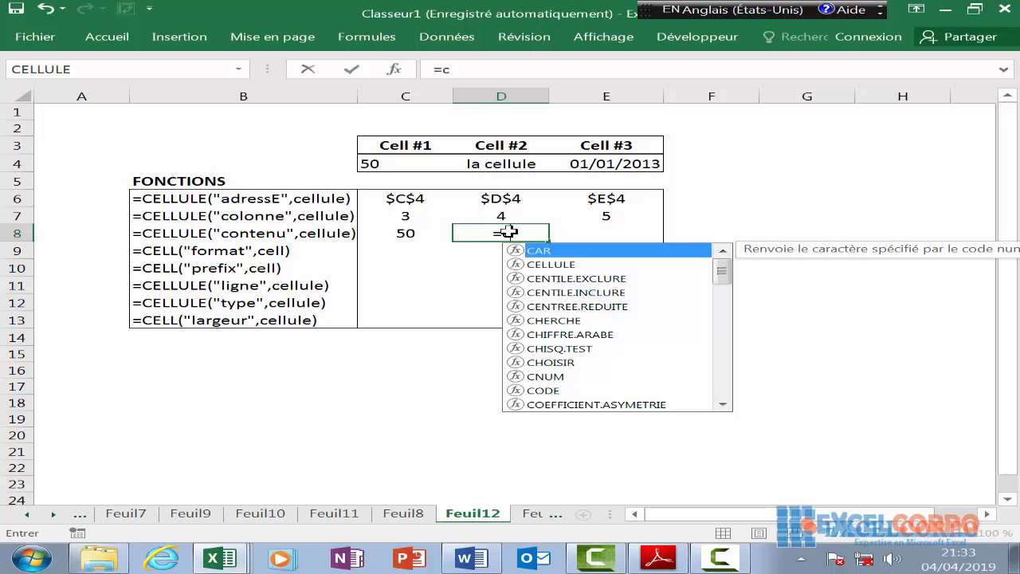
text(ell)
double_click(560, 252)
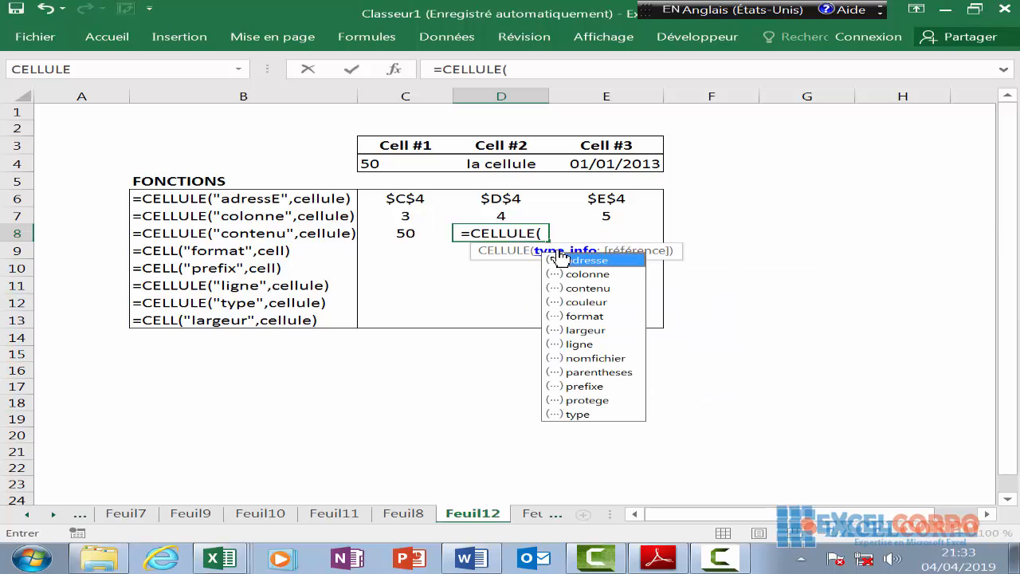
click(584, 290)
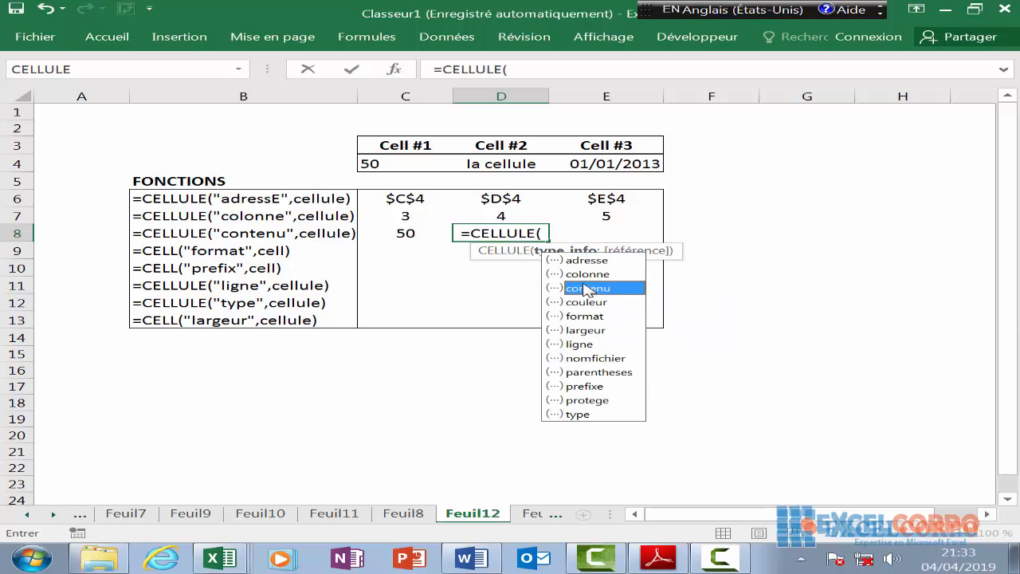
double_click(584, 288)
text(;)
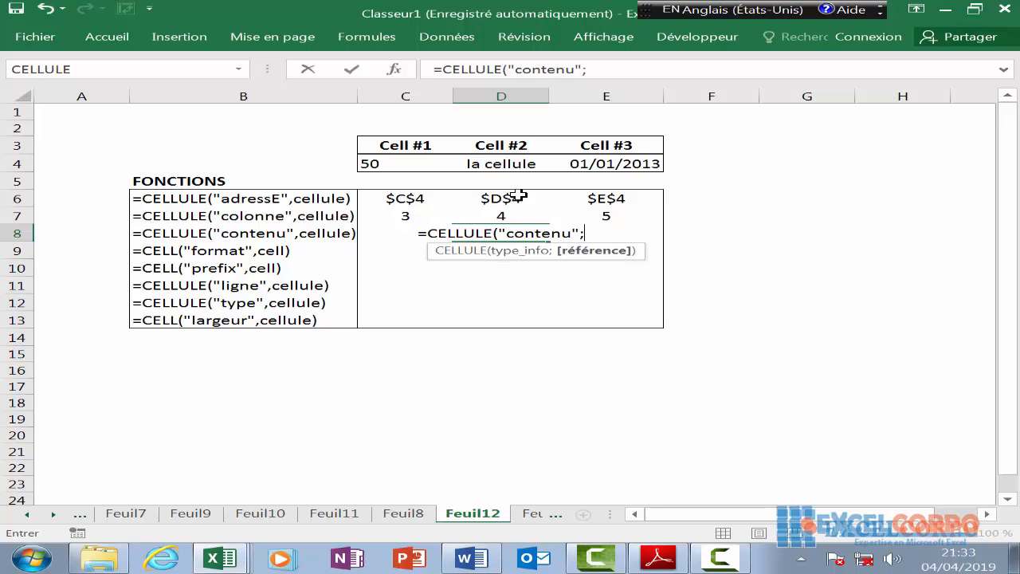
click(497, 164)
key(Return)
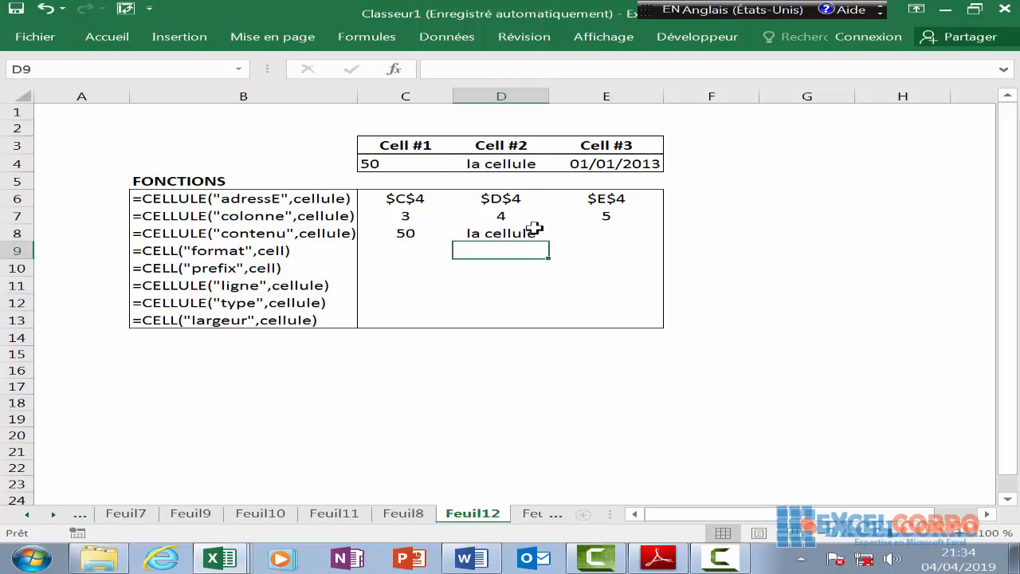
Enter a CELLULE formula in cell E8 that returns the content of E4, using the "contenu" information type
click(613, 237)
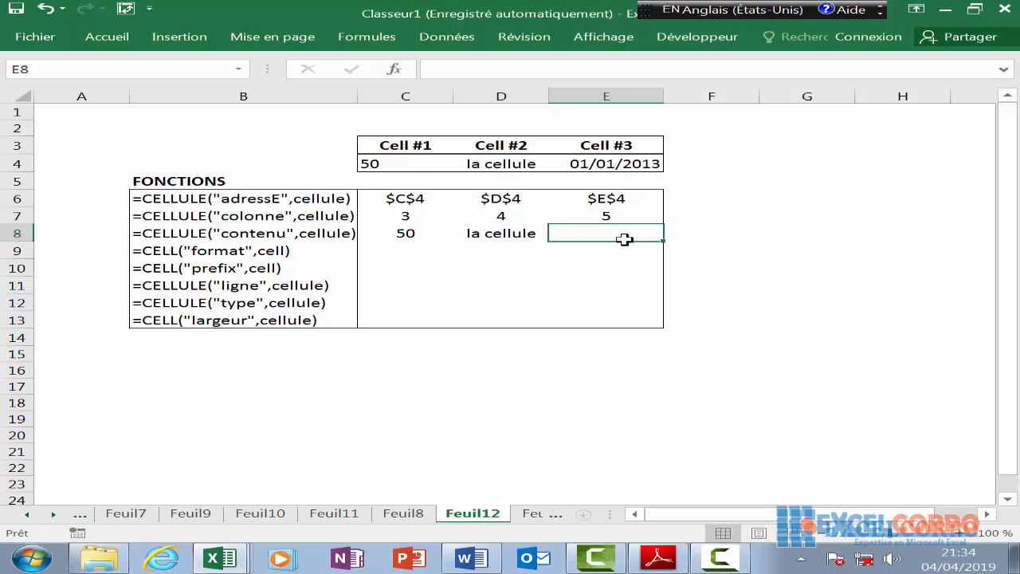
text(=cell)
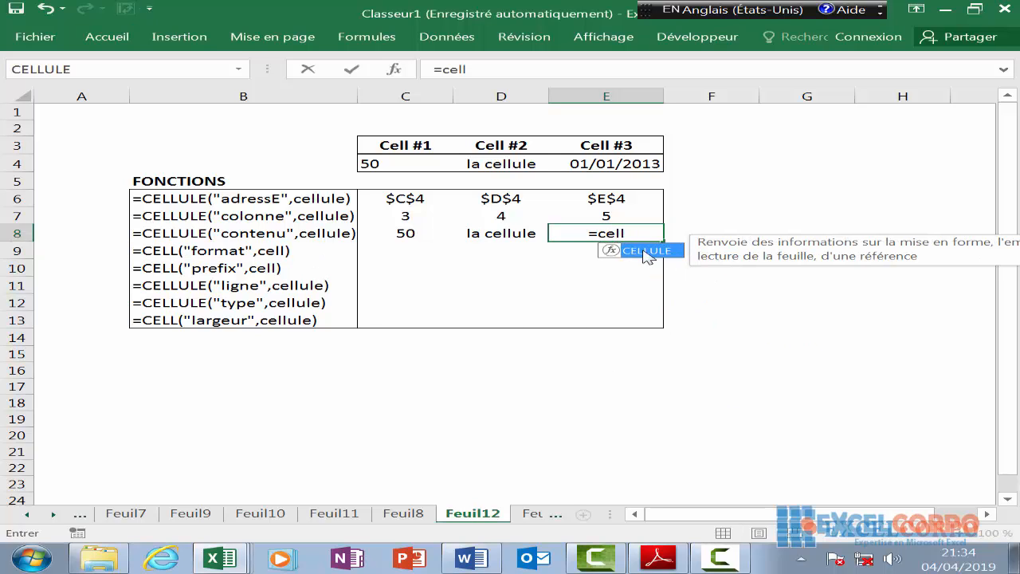
double_click(647, 252)
double_click(693, 288)
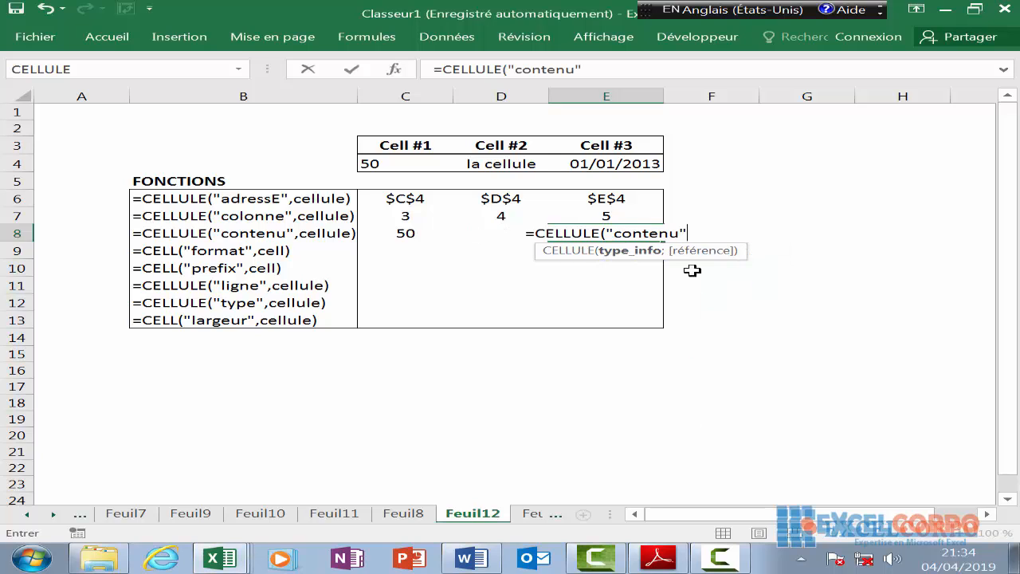
text(;)
click(629, 166)
key(Return)
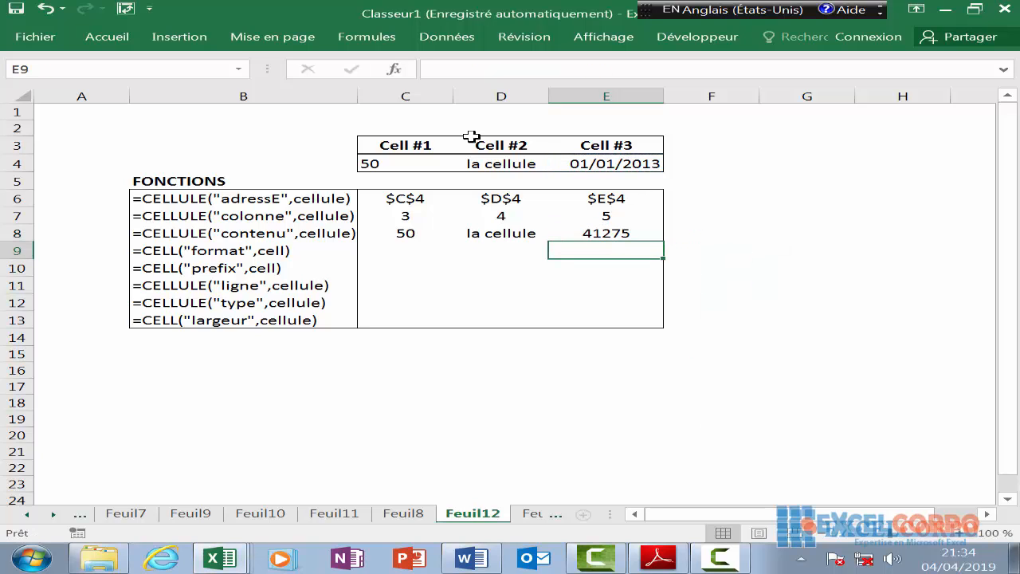
Format cell E8 as a date with the 14/03/12 type
click(606, 233)
right_click(608, 233)
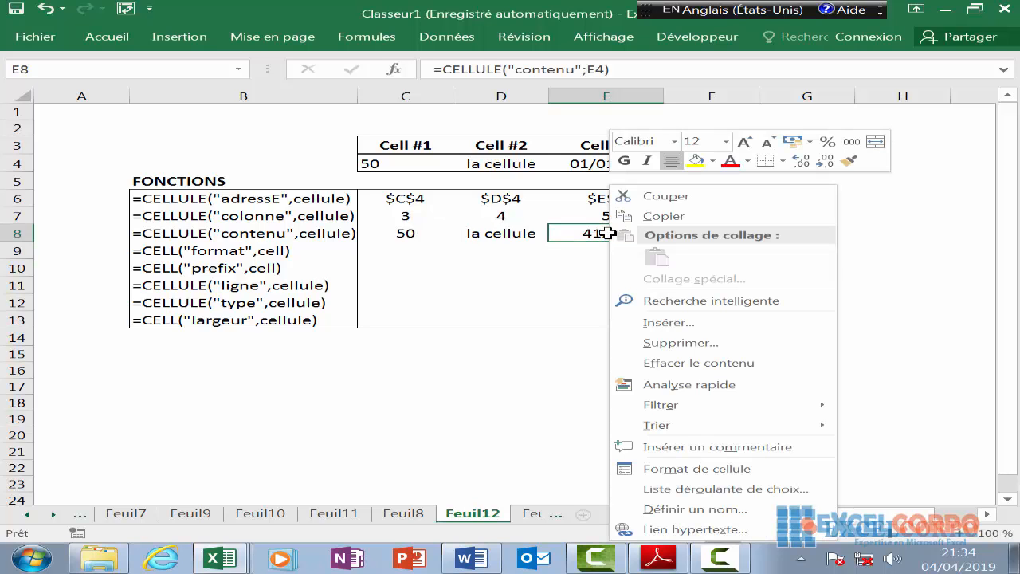
click(682, 468)
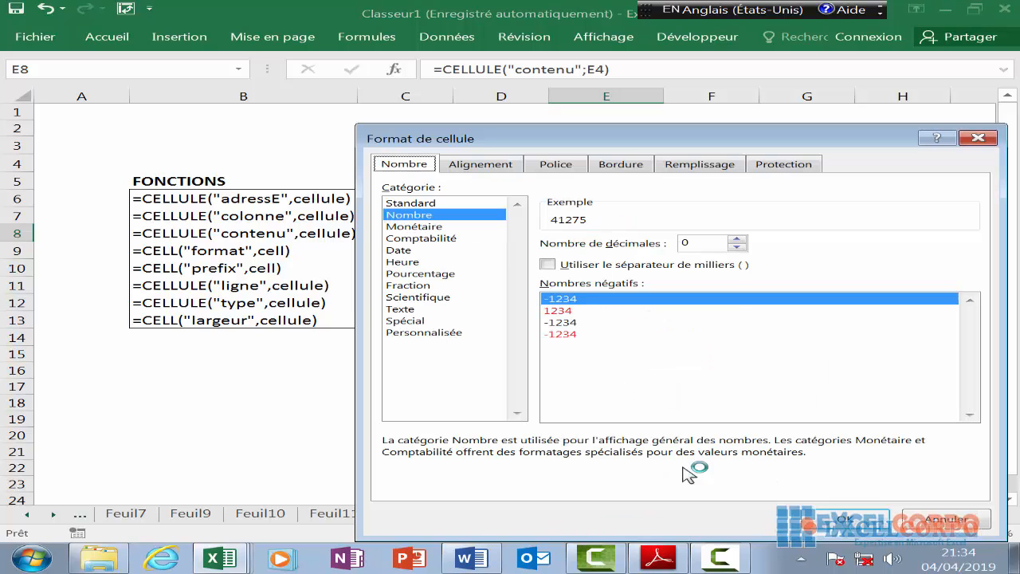
click(409, 253)
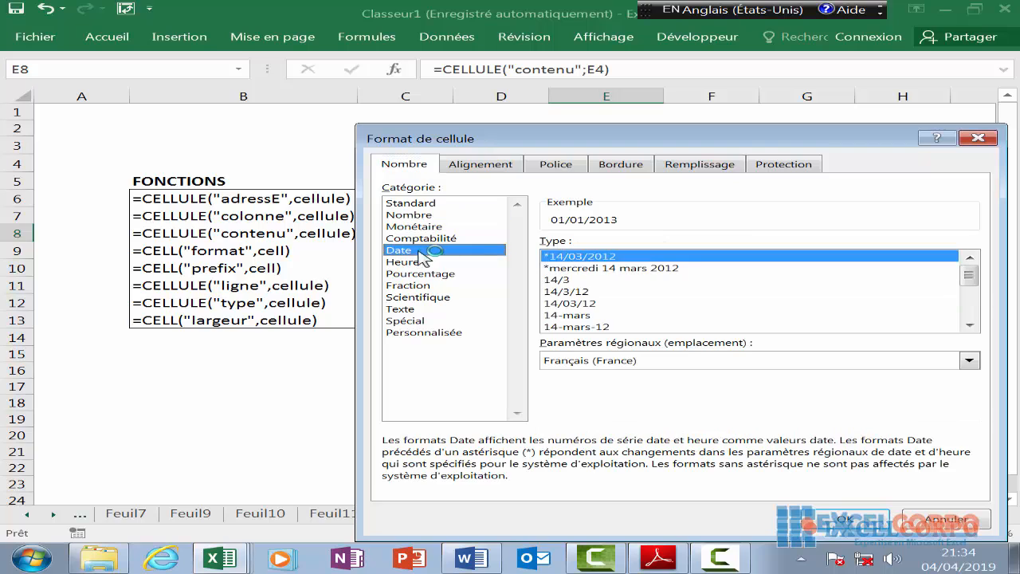
click(581, 303)
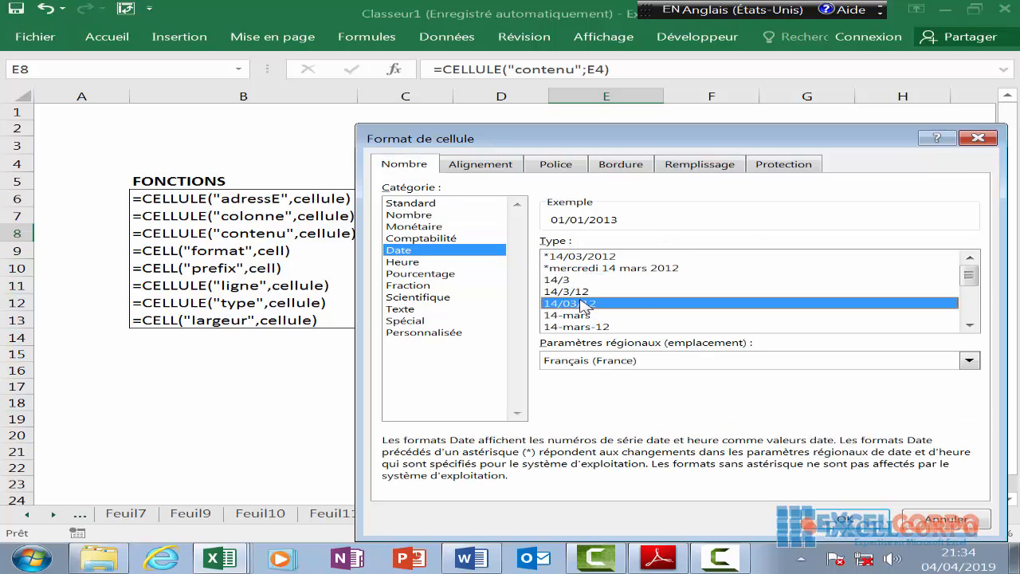
click(849, 519)
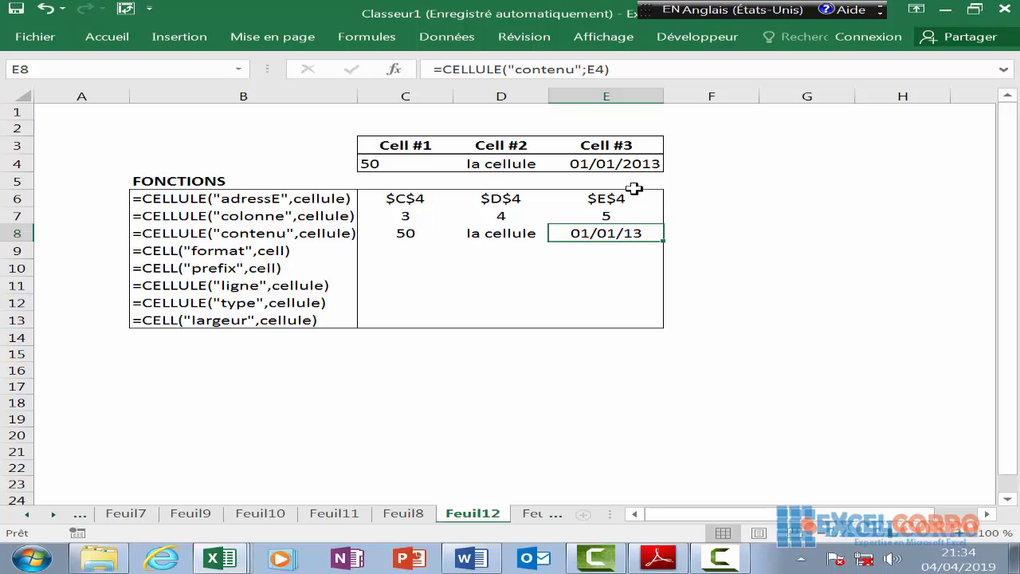
Enter a CELLULE formula in cell C9 with the "format" information type and C4 as the reference
click(398, 255)
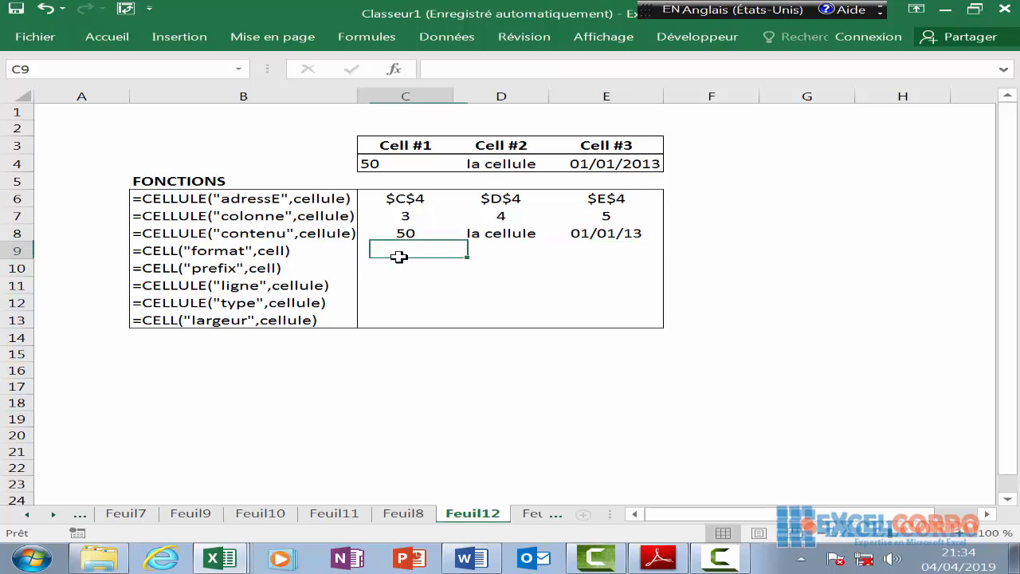
text(=cell)
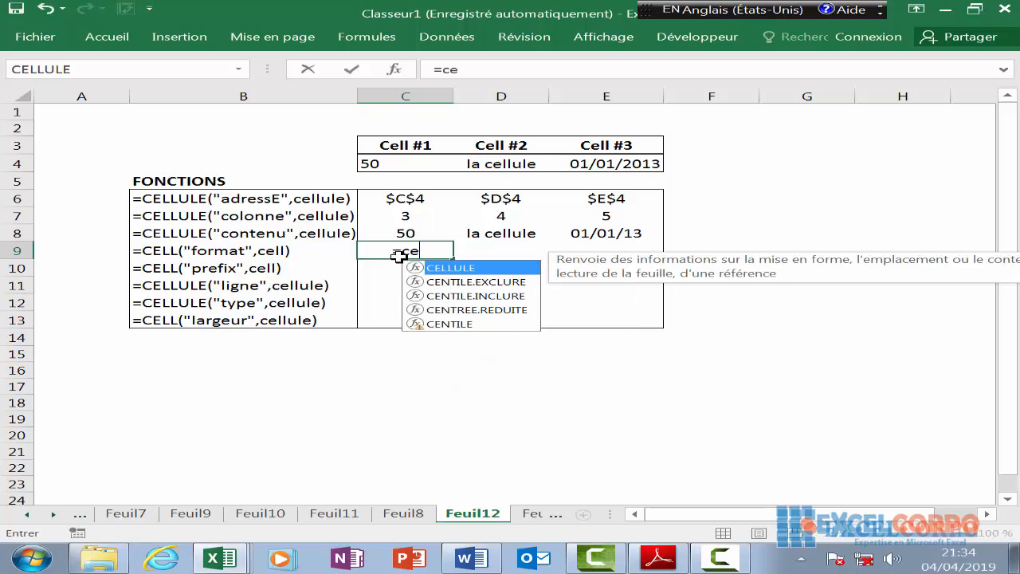
double_click(467, 269)
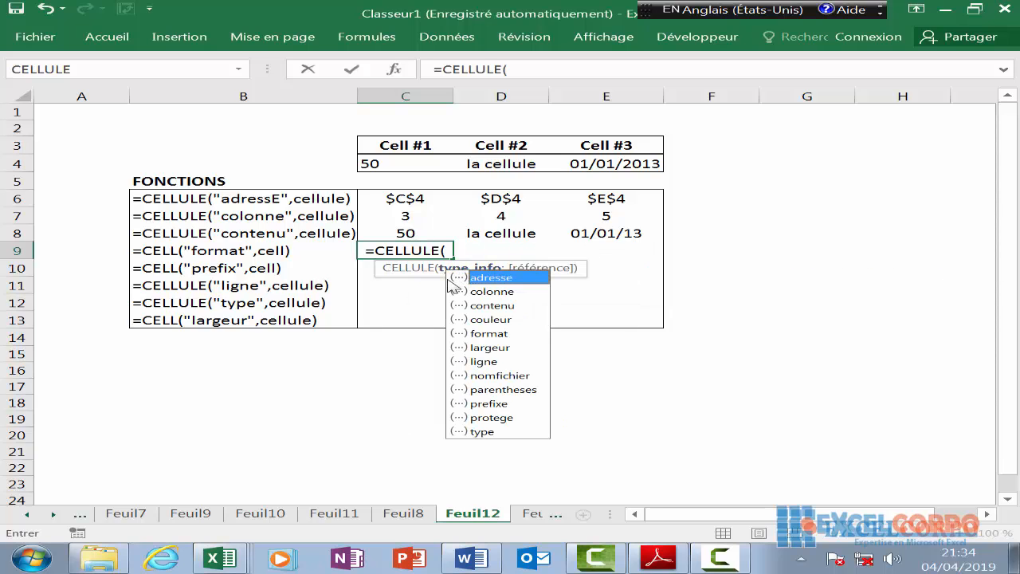
double_click(488, 333)
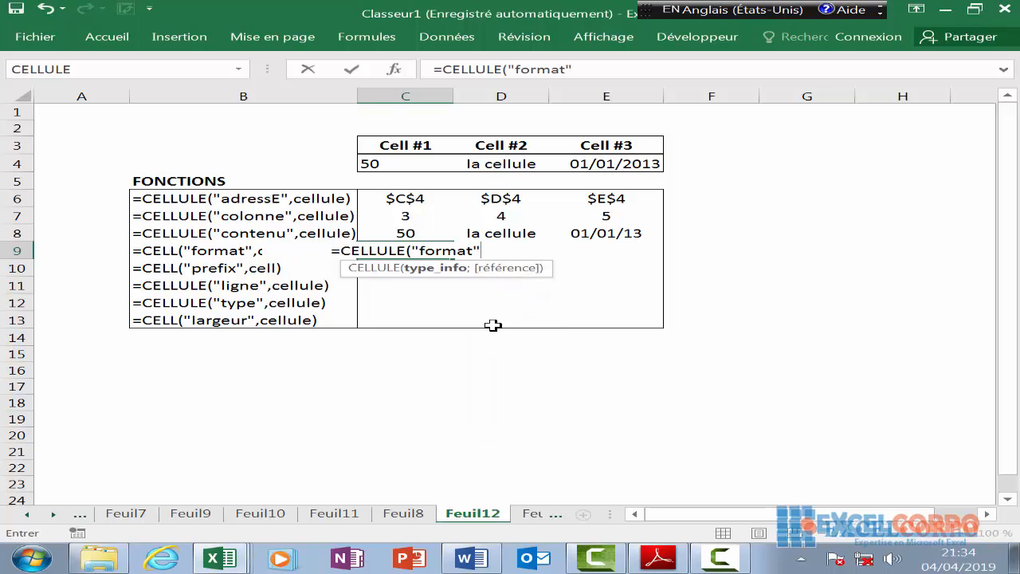
text(;)
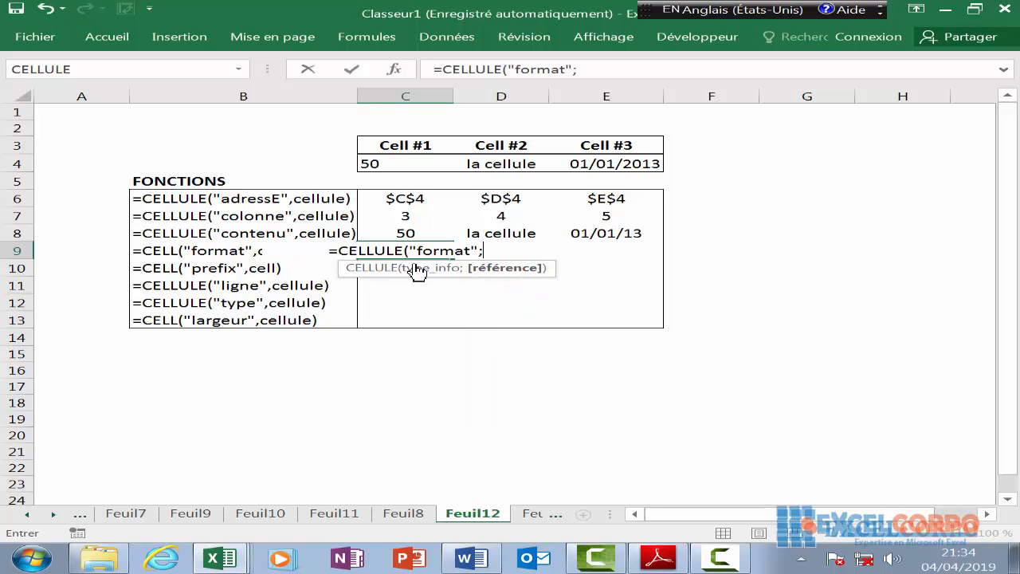
click(386, 165)
key(Return)
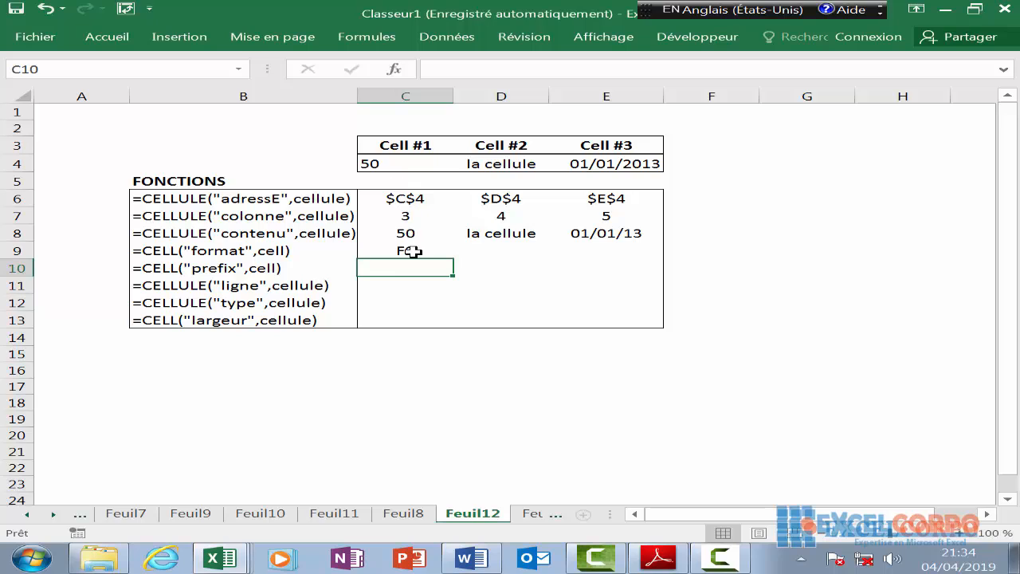
Enter =CELLULE("format";D4) in cell D9 to return the format code of the Cell #2 sample
click(498, 249)
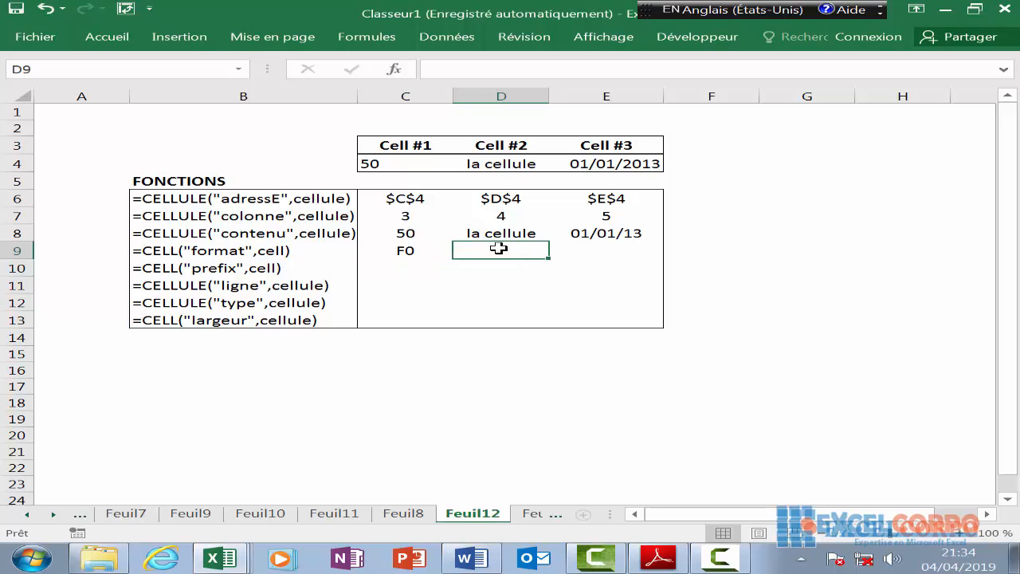
text(=cell)
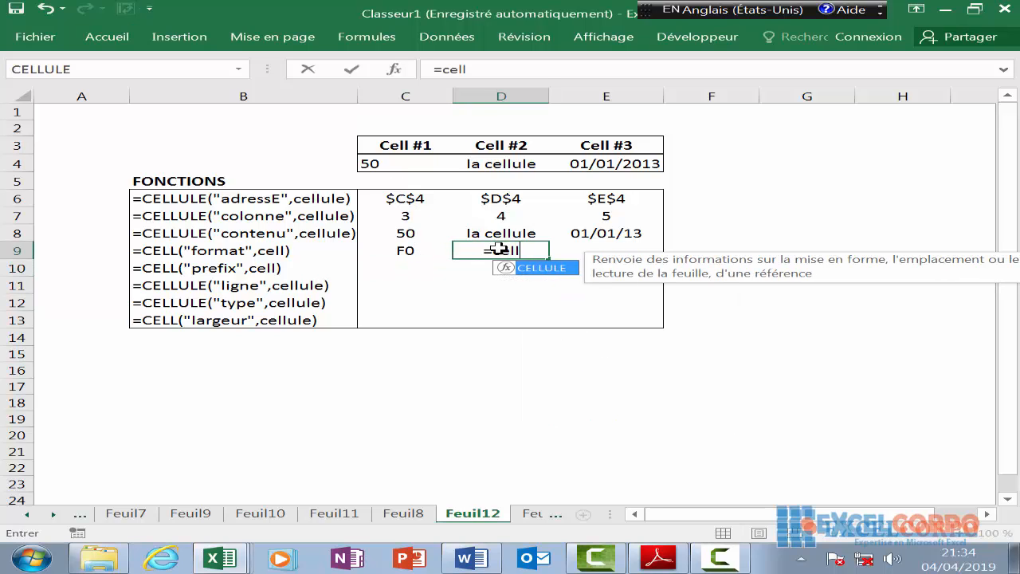
double_click(542, 268)
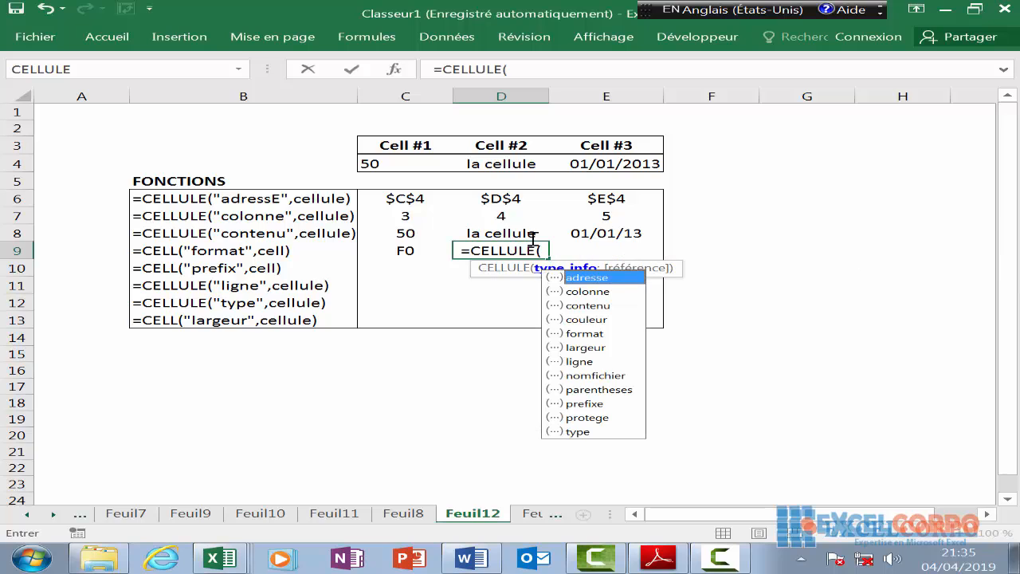
click(501, 163)
key(BackSpace)
key(BackSpace)
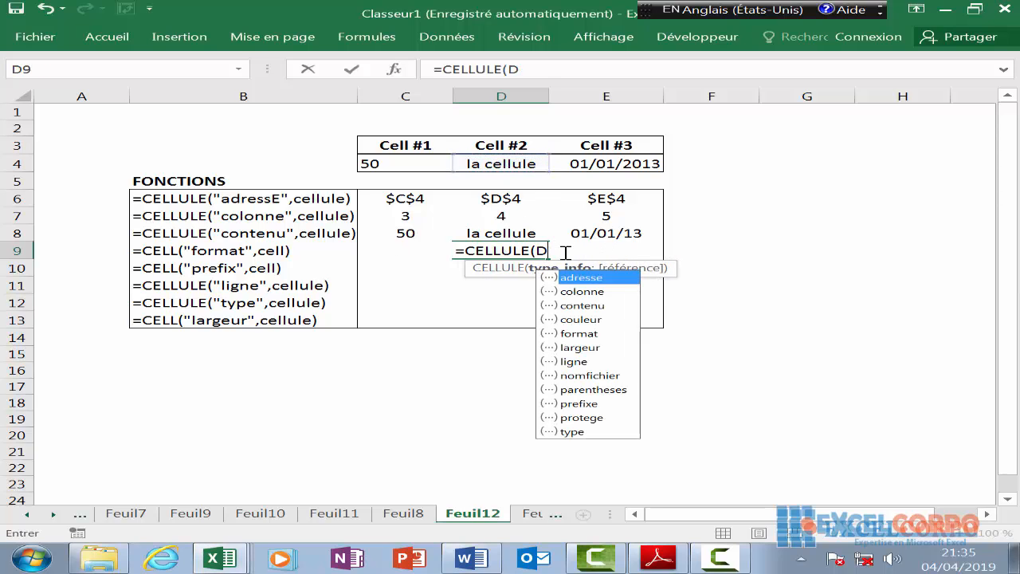
double_click(589, 333)
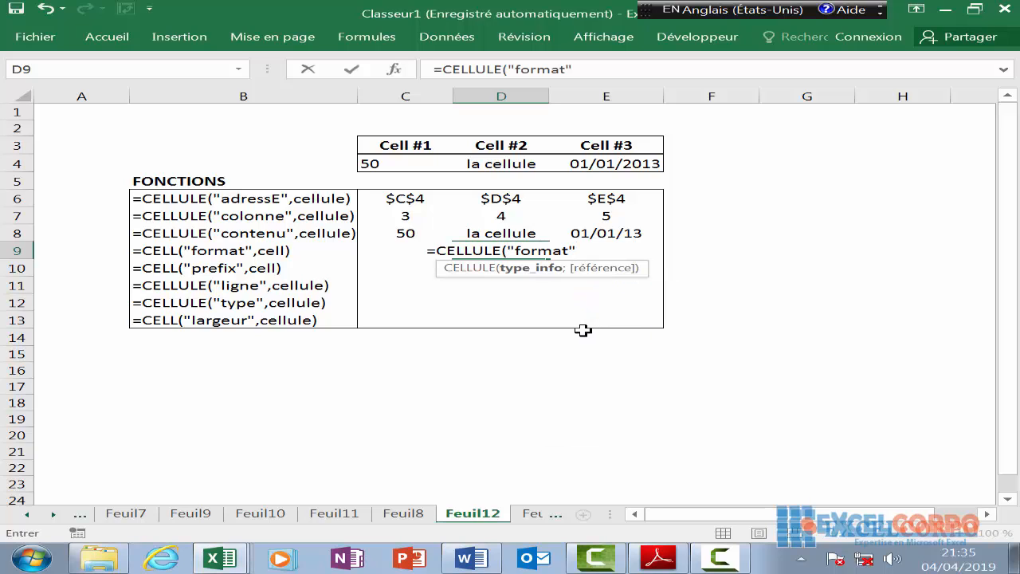
text(;)
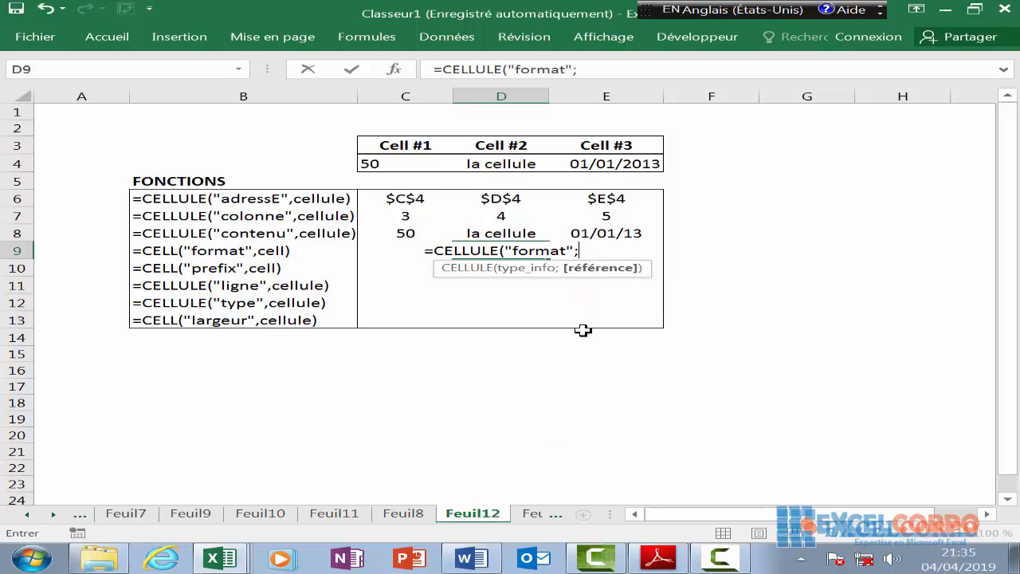
click(507, 164)
key(Return)
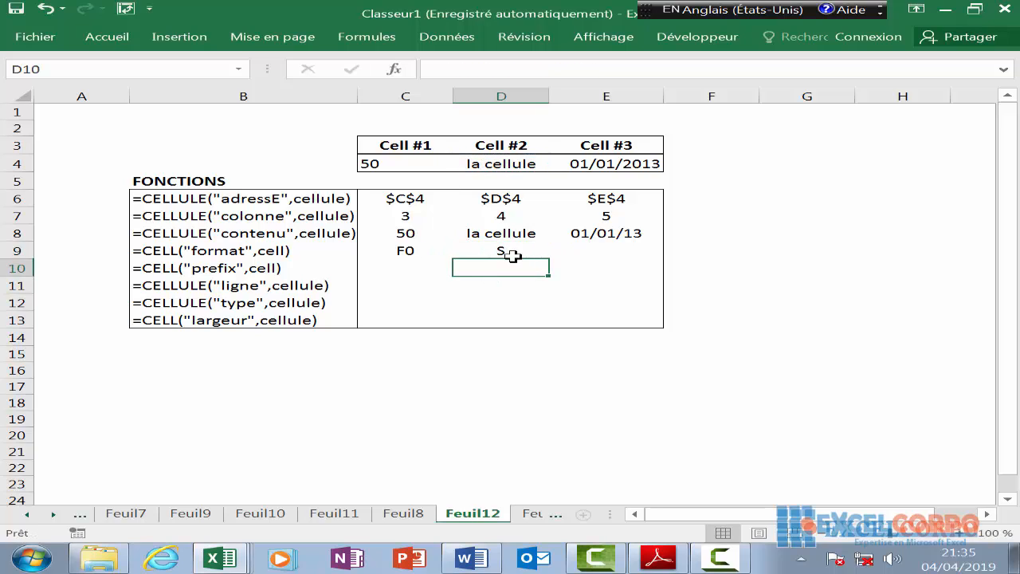
Enter a CELLULE "format" formula for the Cell #3 sample in E9 and =CELLULE("prefixe";C4) in C10
click(602, 246)
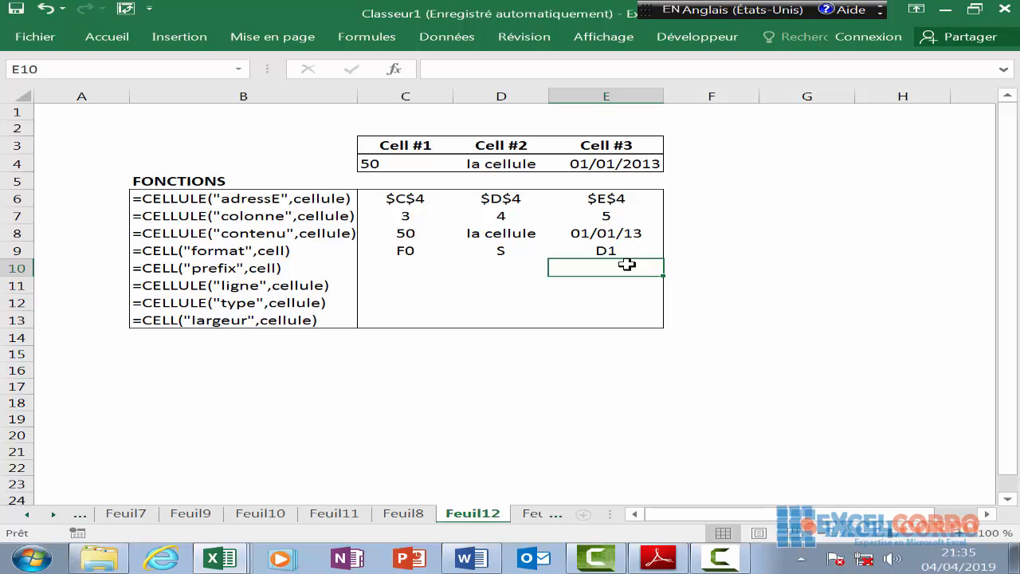
click(409, 271)
text(=)
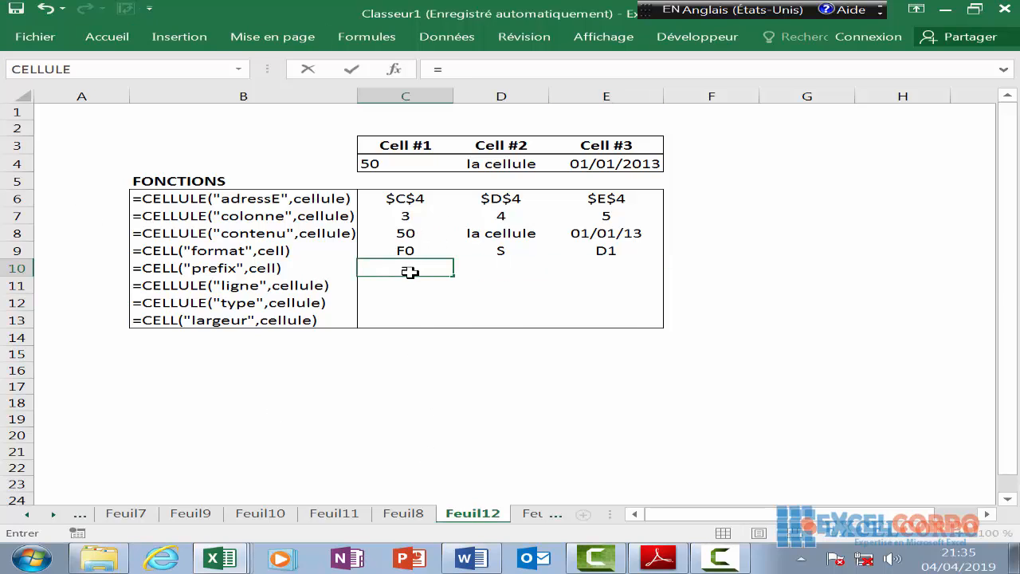
text(cell)
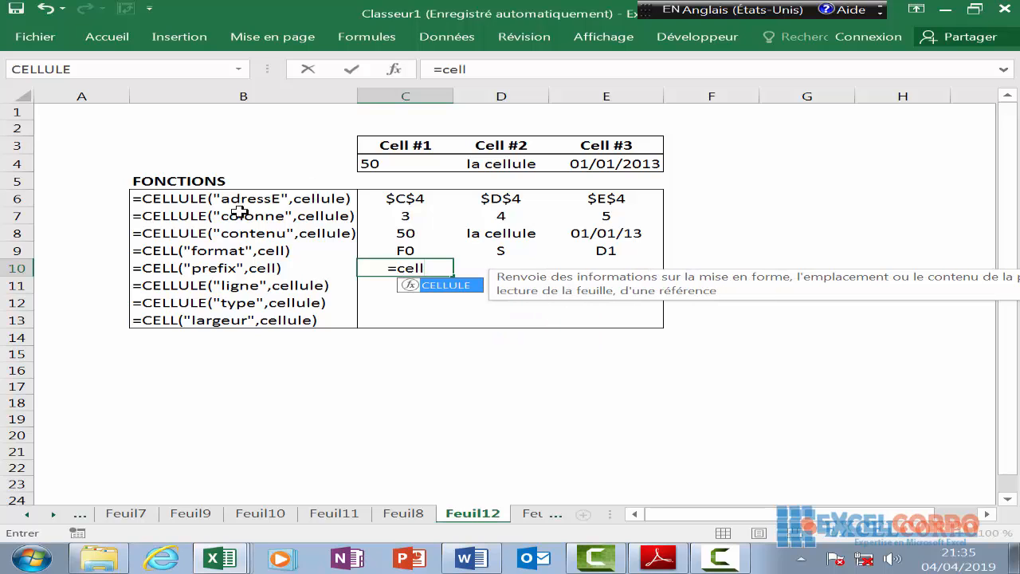
double_click(461, 285)
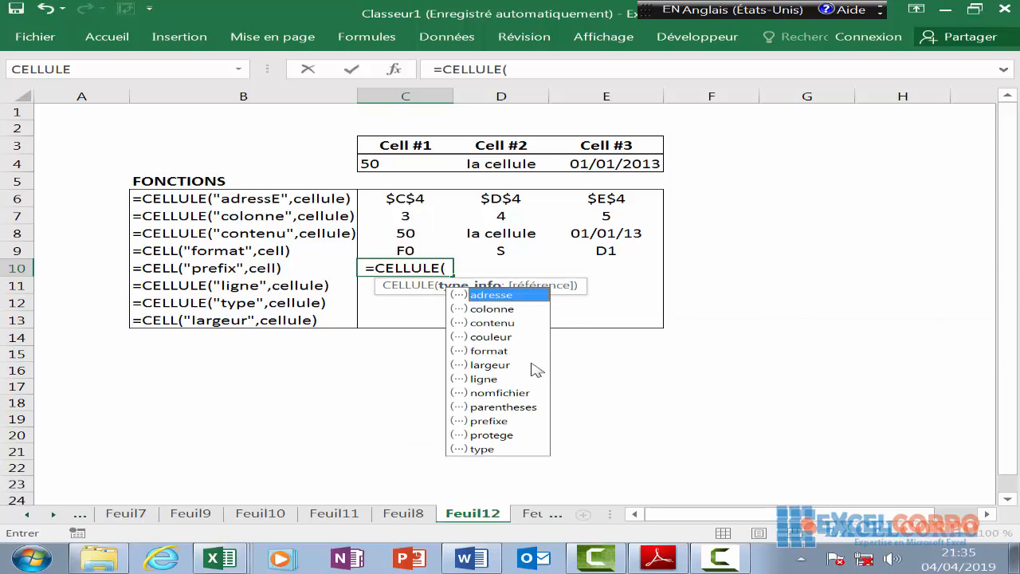
double_click(508, 419)
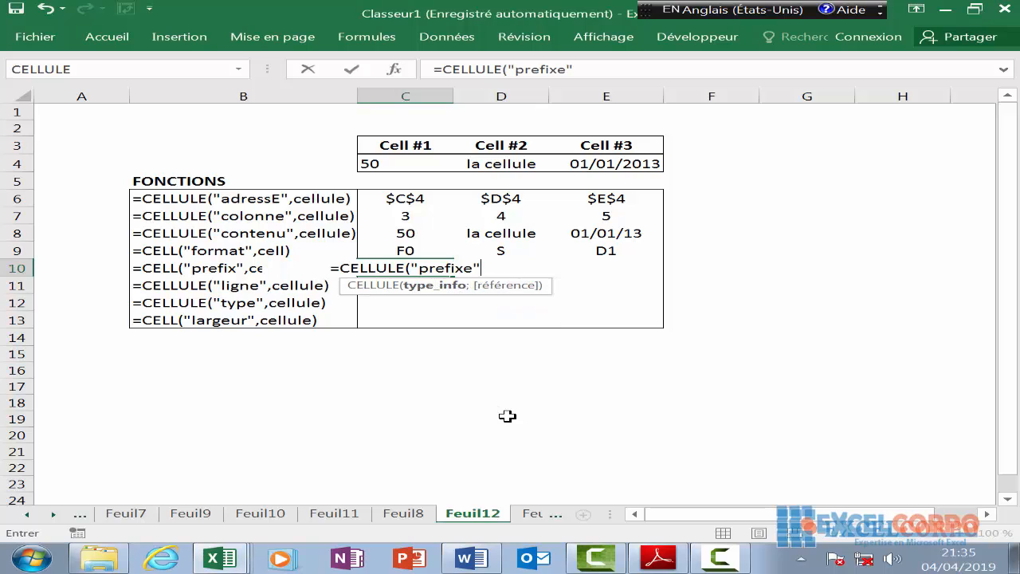
text(;)
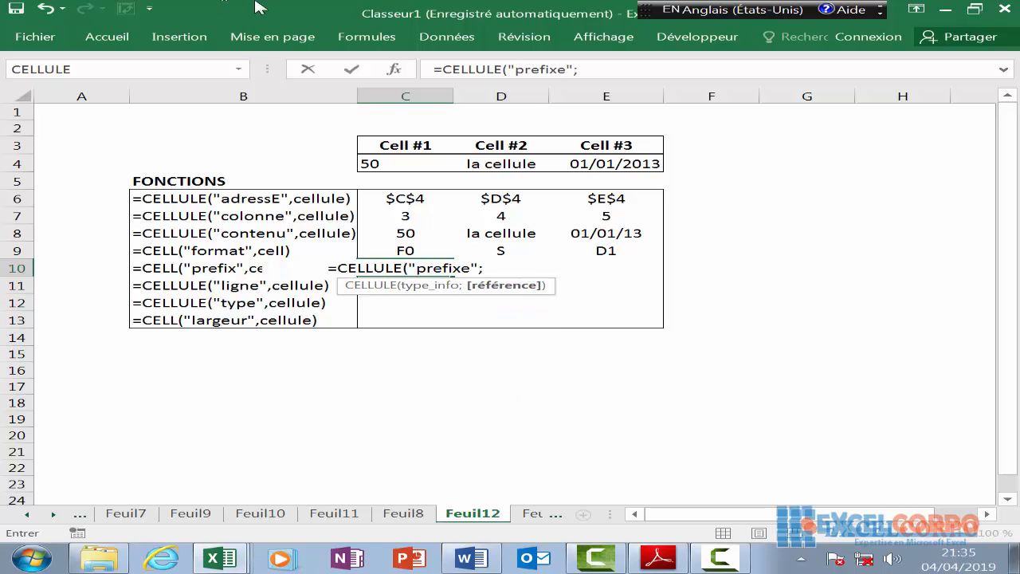
click(374, 165)
key(Return)
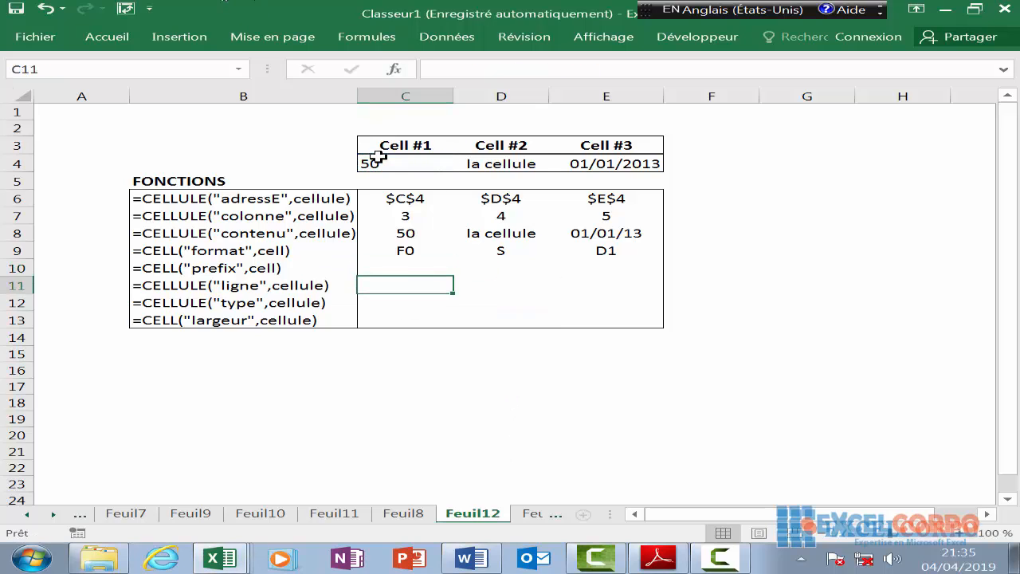
click(406, 266)
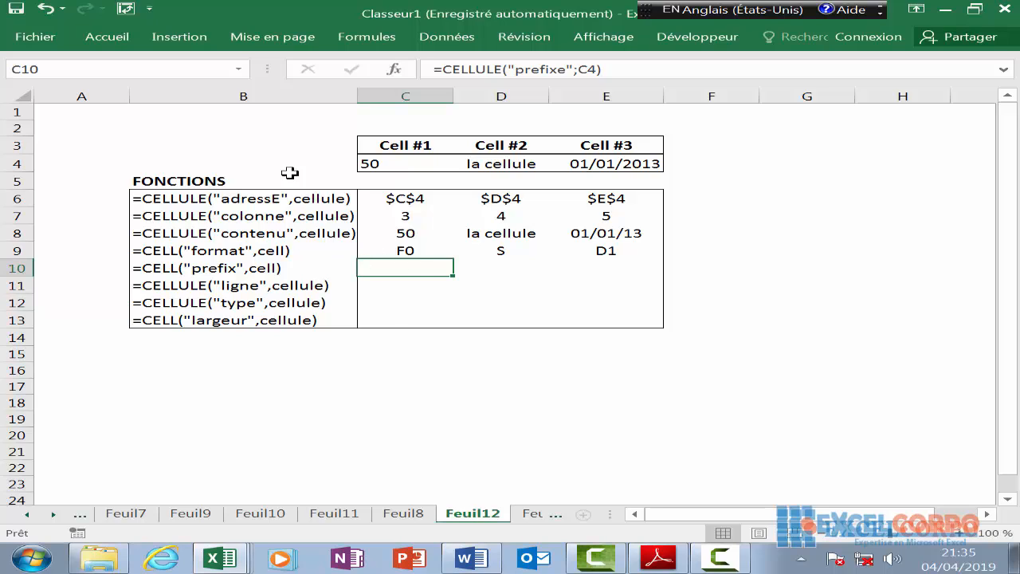
Enter =CELLULE("prefixe";D4) in cell D10 to return the alignment prefix of the Cell #2 sample
click(501, 263)
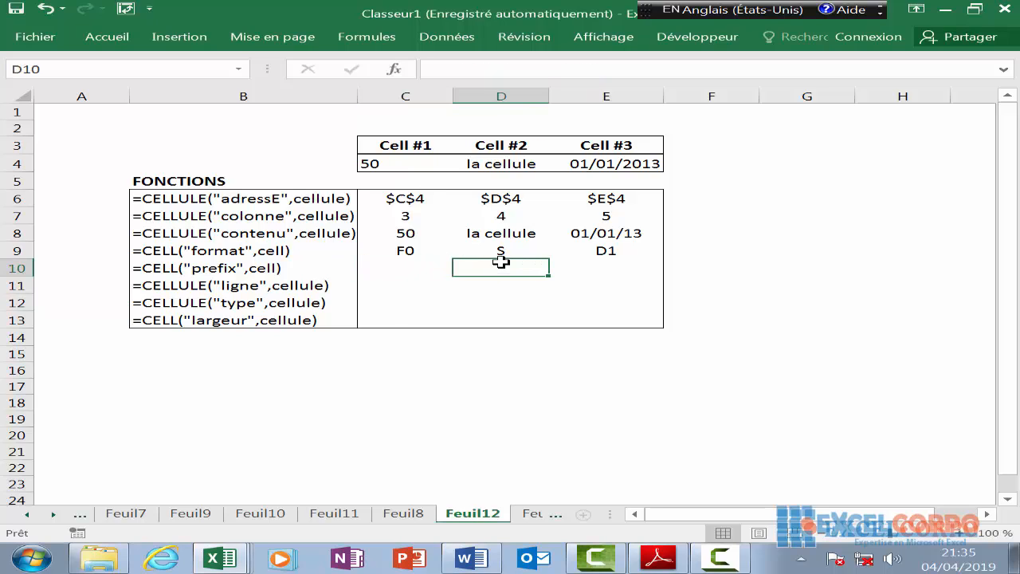
text(=cell)
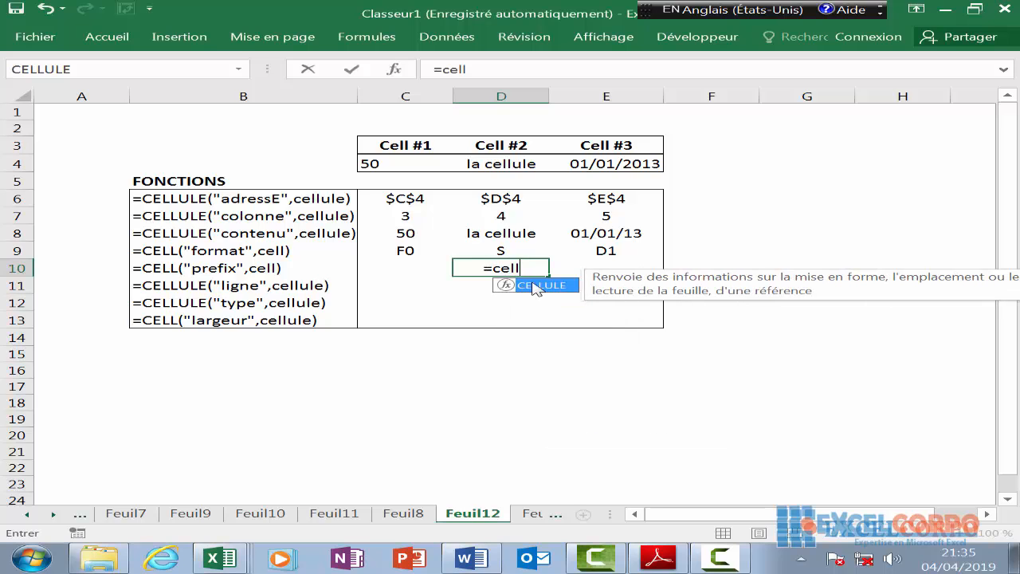
double_click(537, 285)
double_click(593, 419)
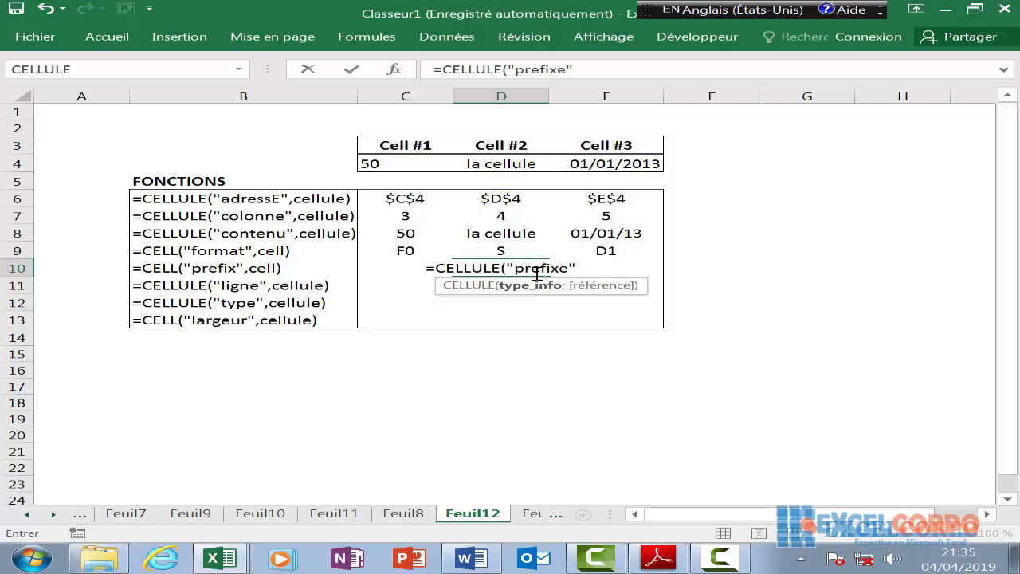
text(;)
click(513, 164)
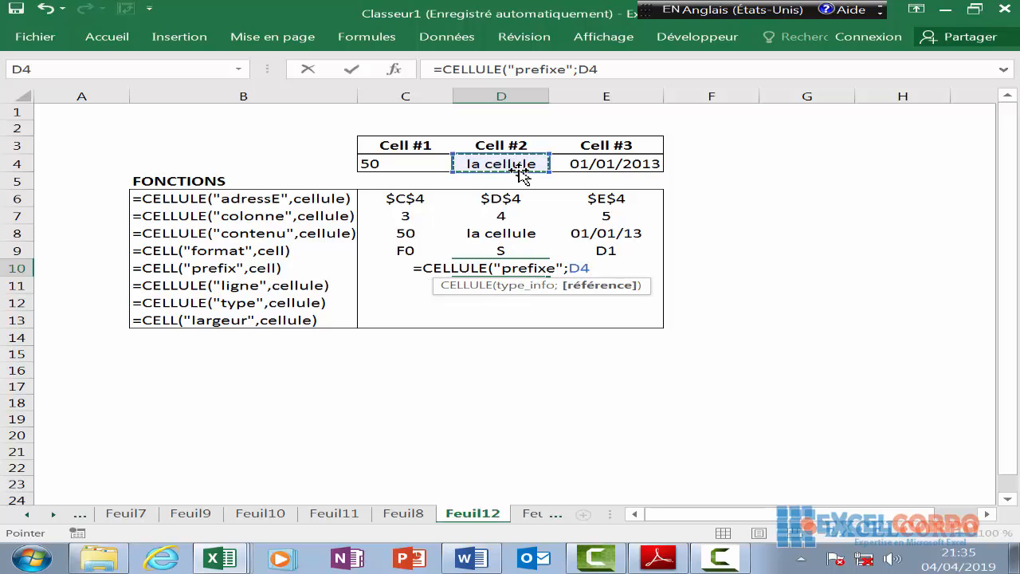
key(Return)
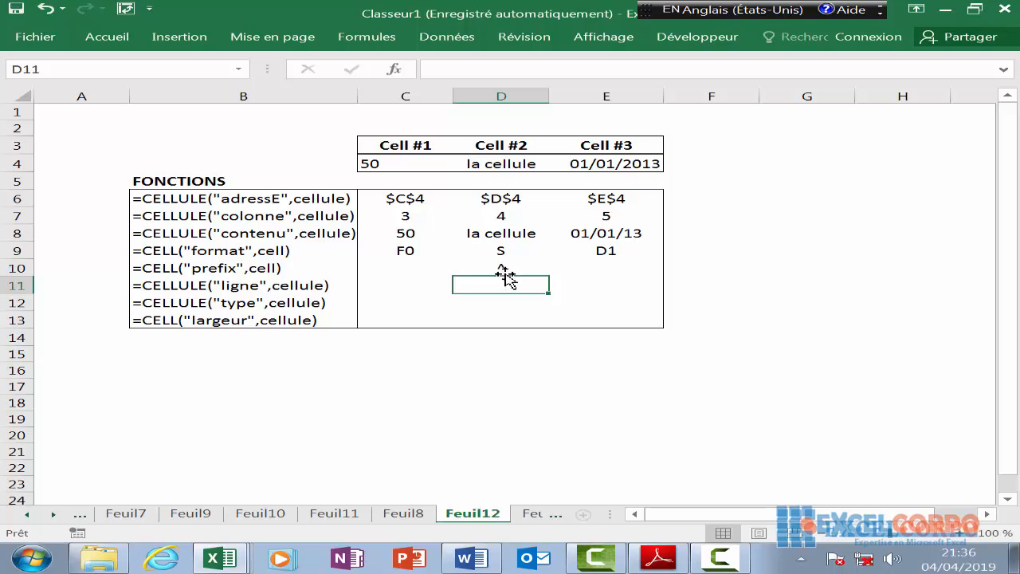
key(F9)
Enter a CELLULE formula in cell E10 with the "prefixe" information type and E4 as the reference
click(615, 269)
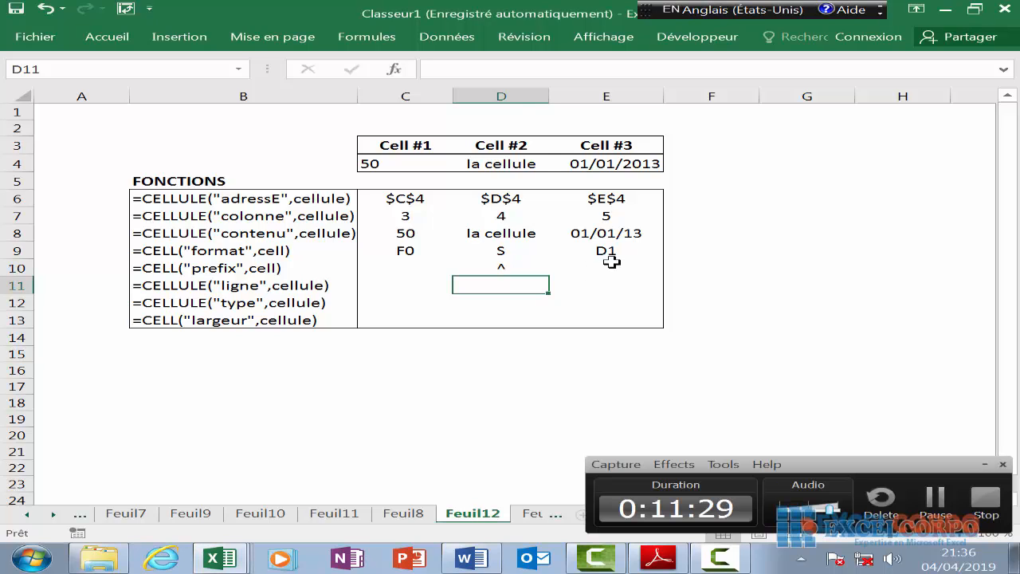
text(=)
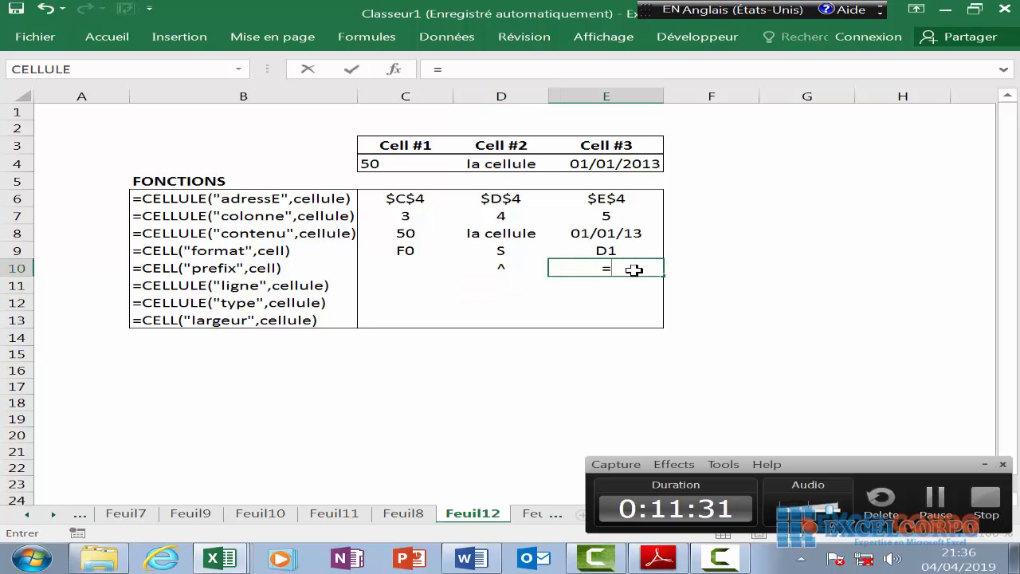
text(cell)
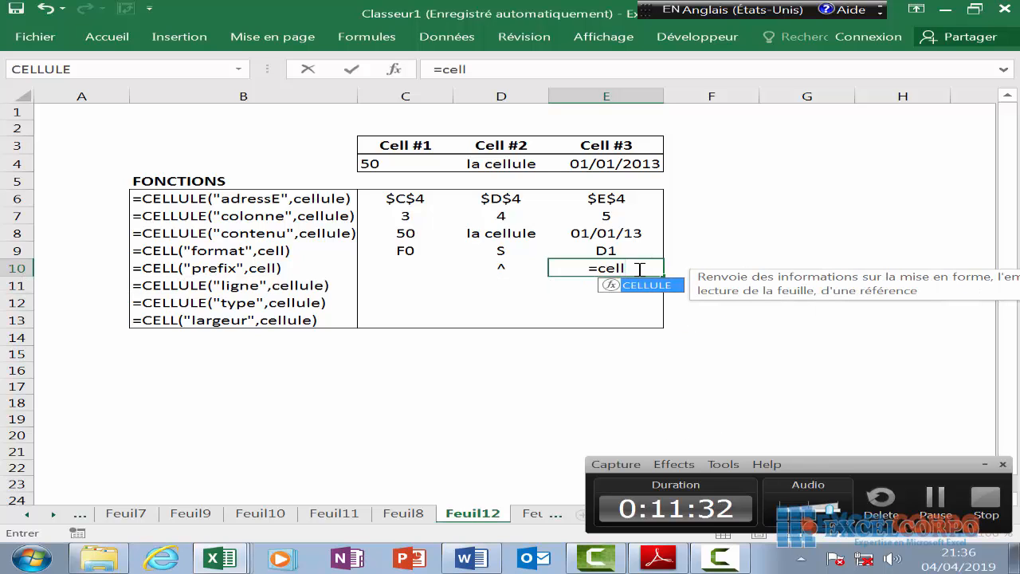
double_click(650, 286)
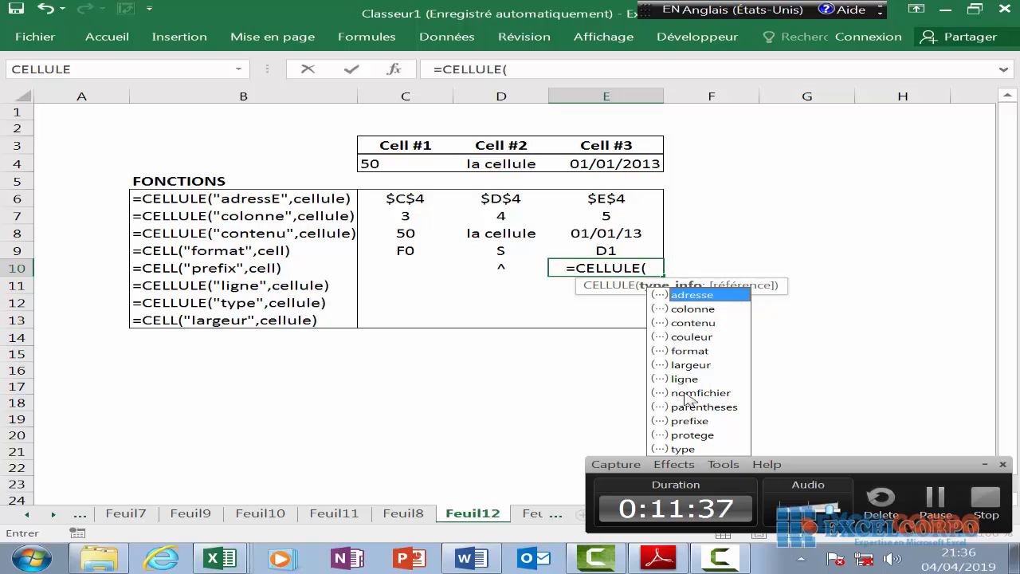
click(693, 421)
key(Up)
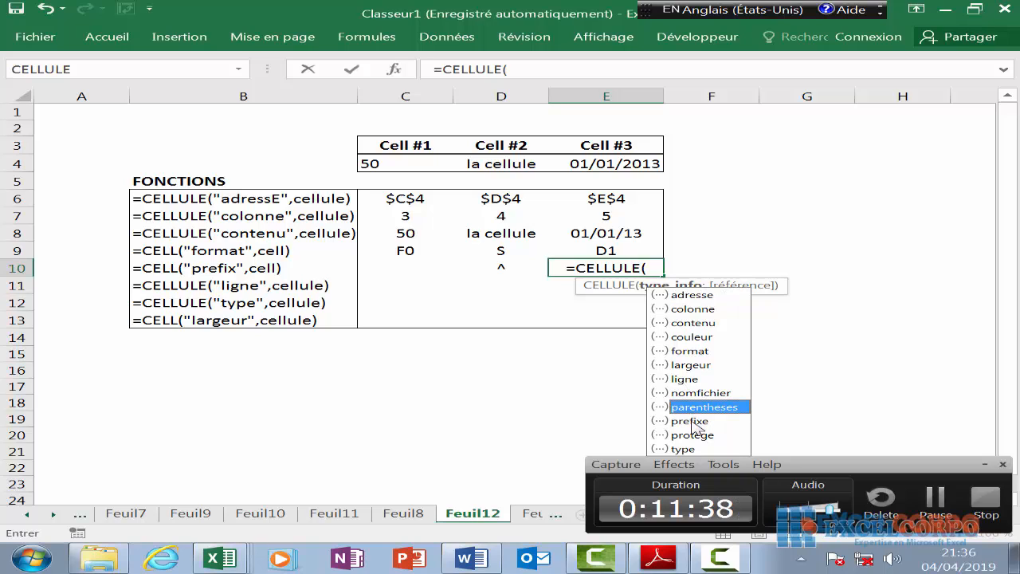
double_click(691, 419)
text(;)
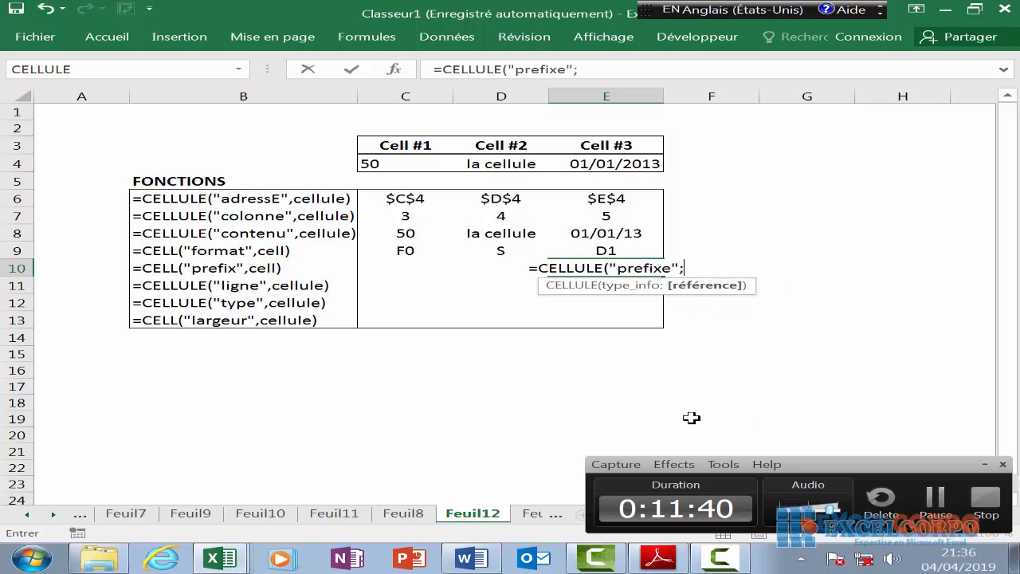
click(603, 163)
key(Return)
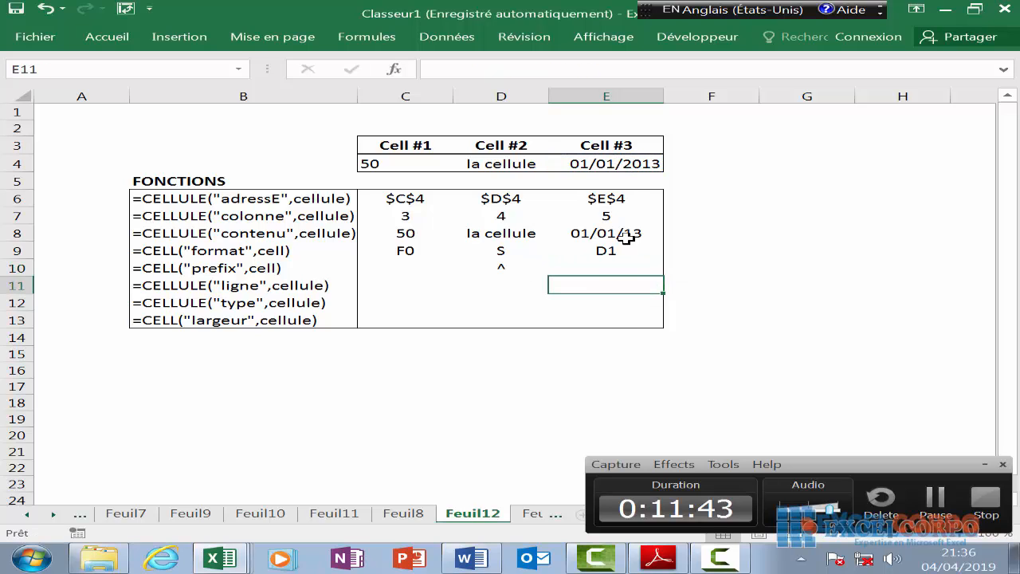
click(985, 464)
Enter =CELLULE("ligne") in cell C11 without a reference argument
click(406, 285)
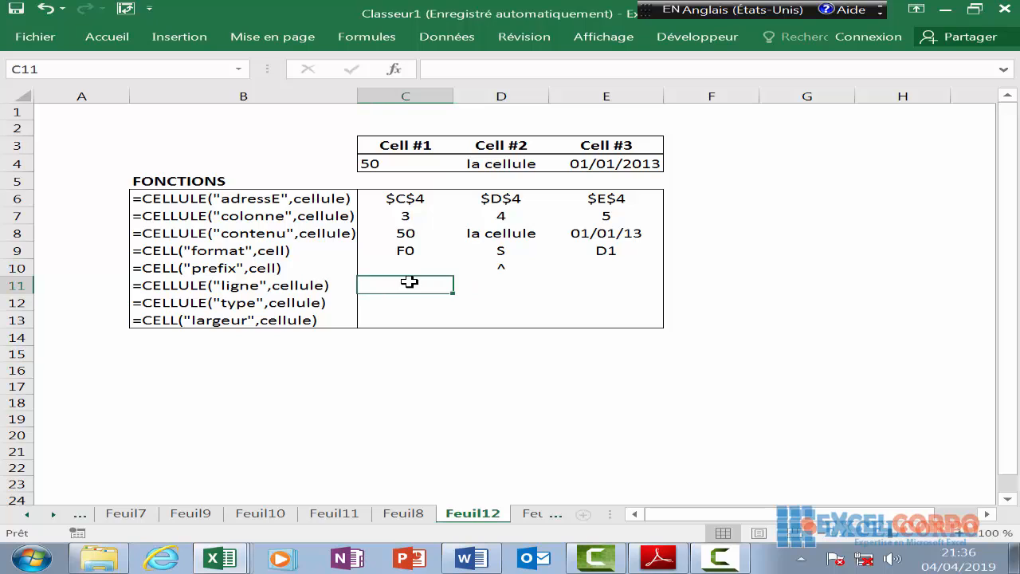
text(=c)
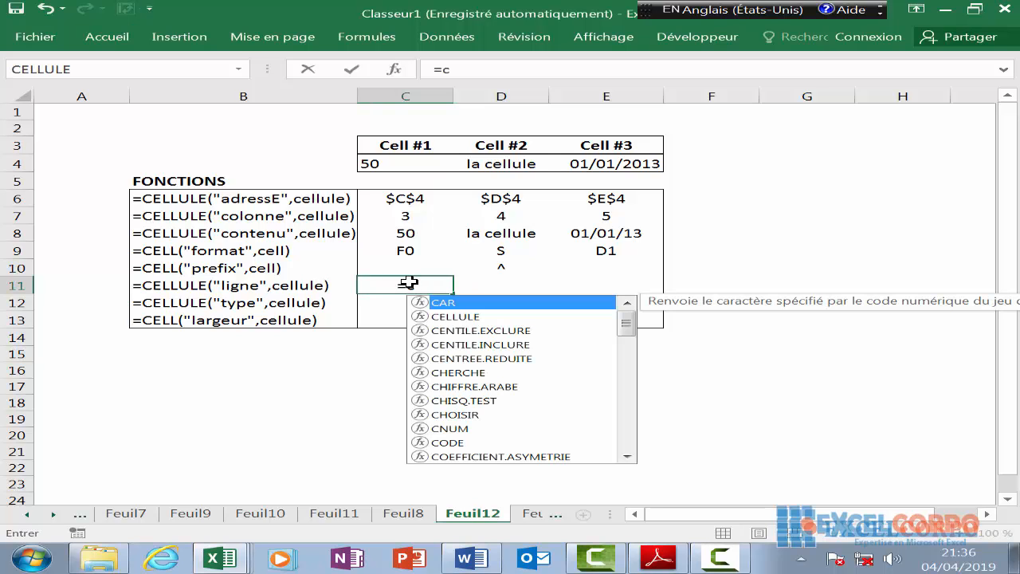
text(le)
key(BackSpace)
text(ell)
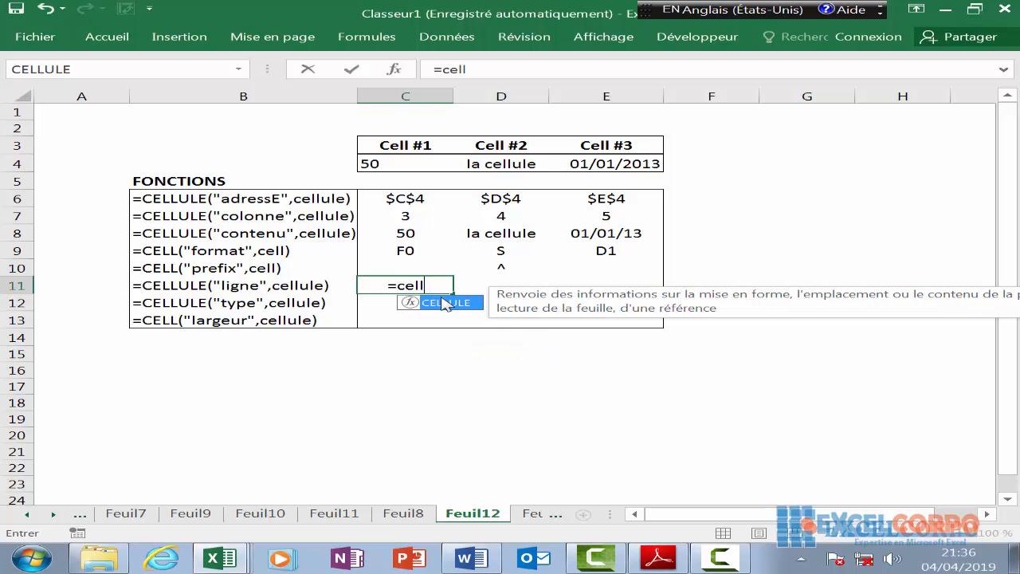
double_click(447, 302)
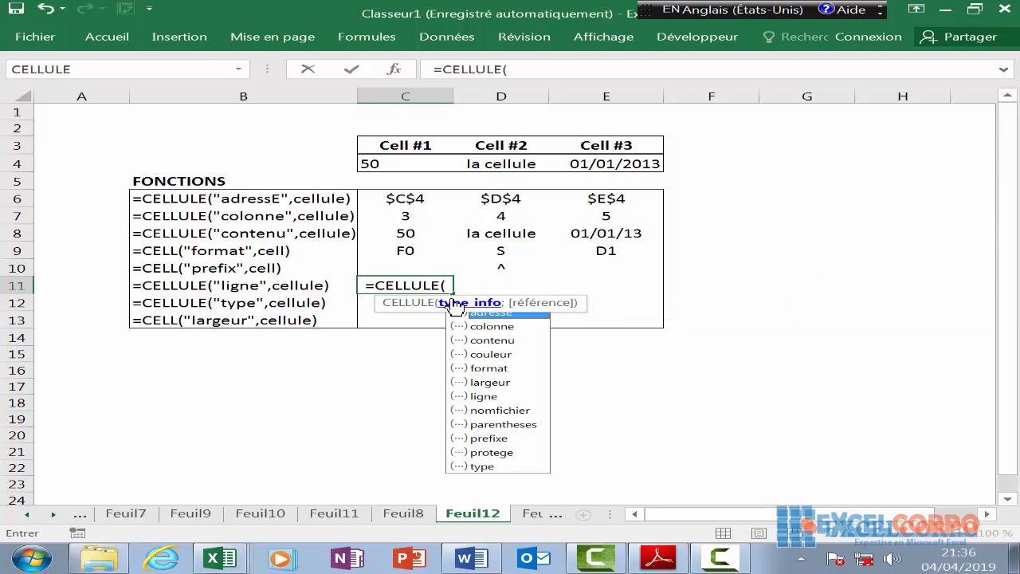
double_click(483, 396)
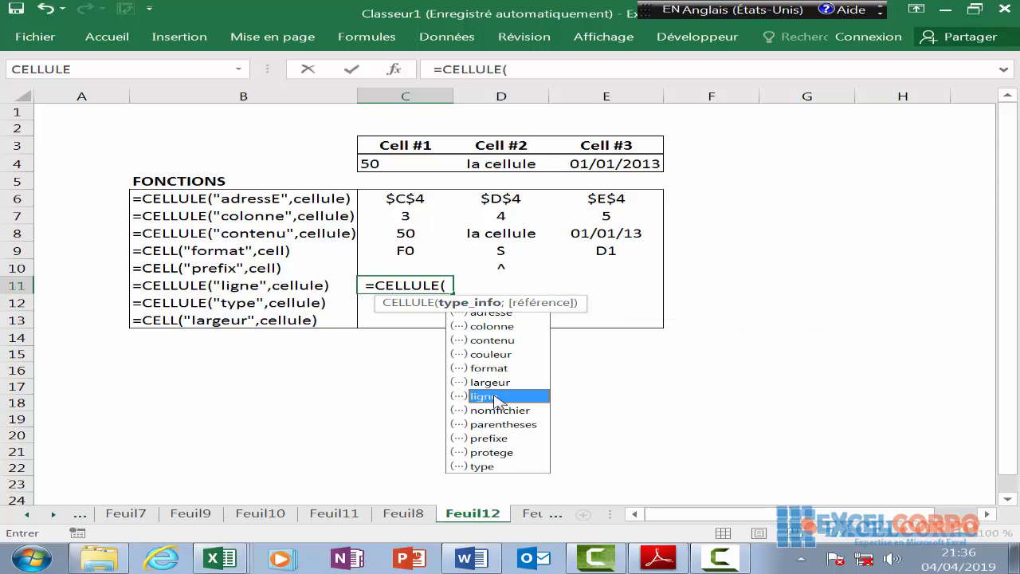
click(417, 174)
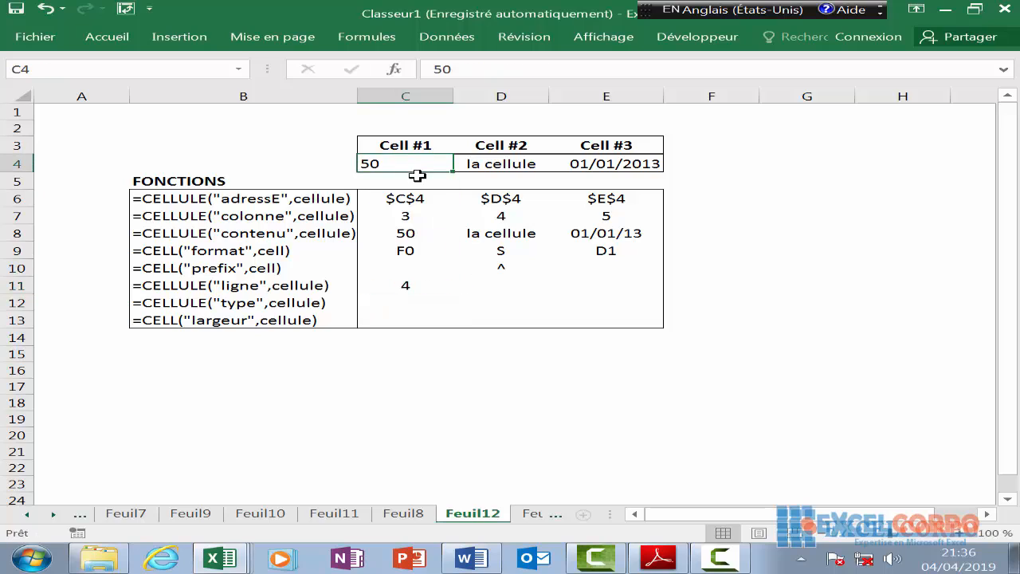
Edit the row-number formula in C11 to add C4 as the reference, making it =CELLULE("ligne";C4)
click(406, 286)
double_click(408, 283)
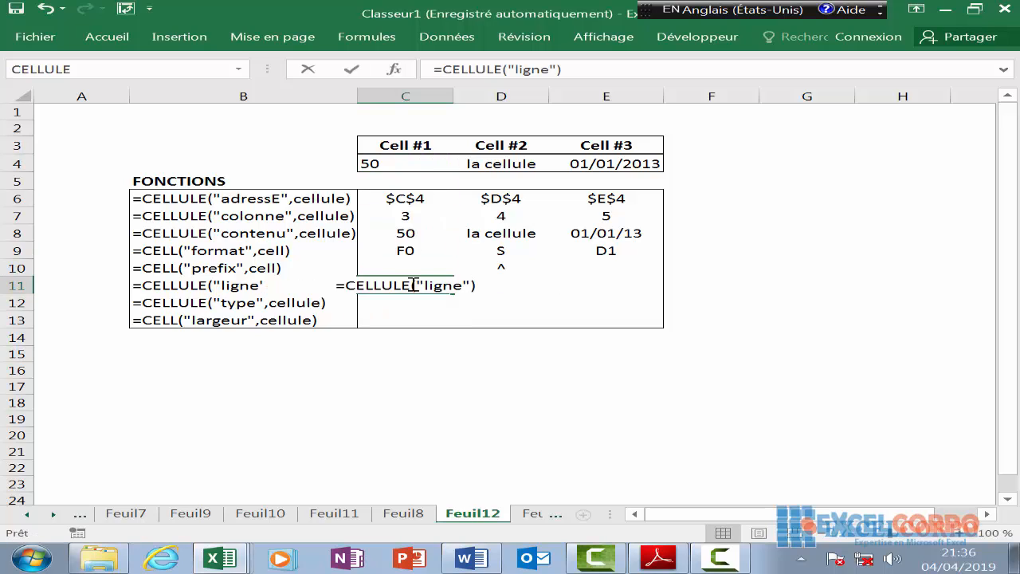
click(471, 285)
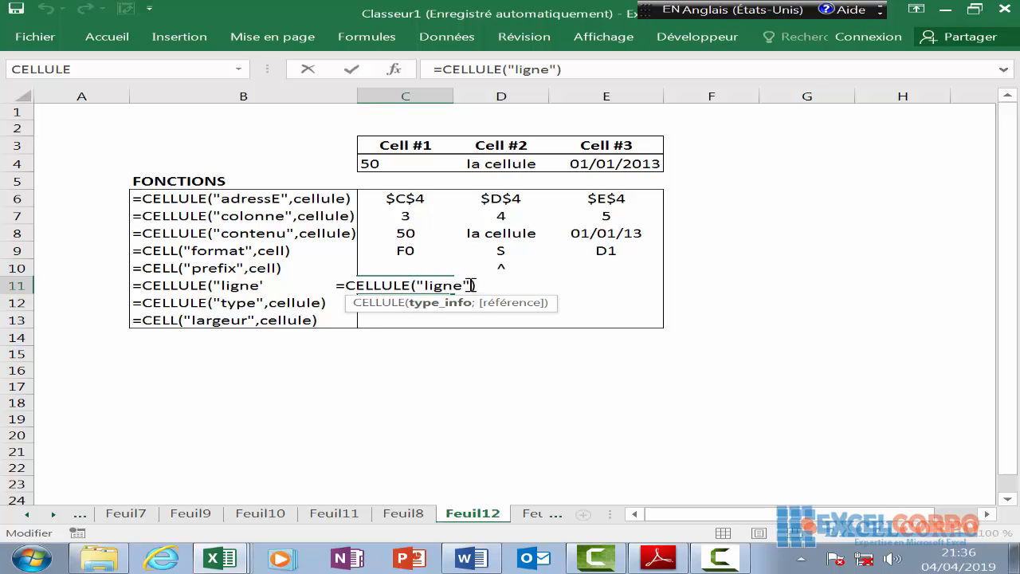
text(;)
click(406, 165)
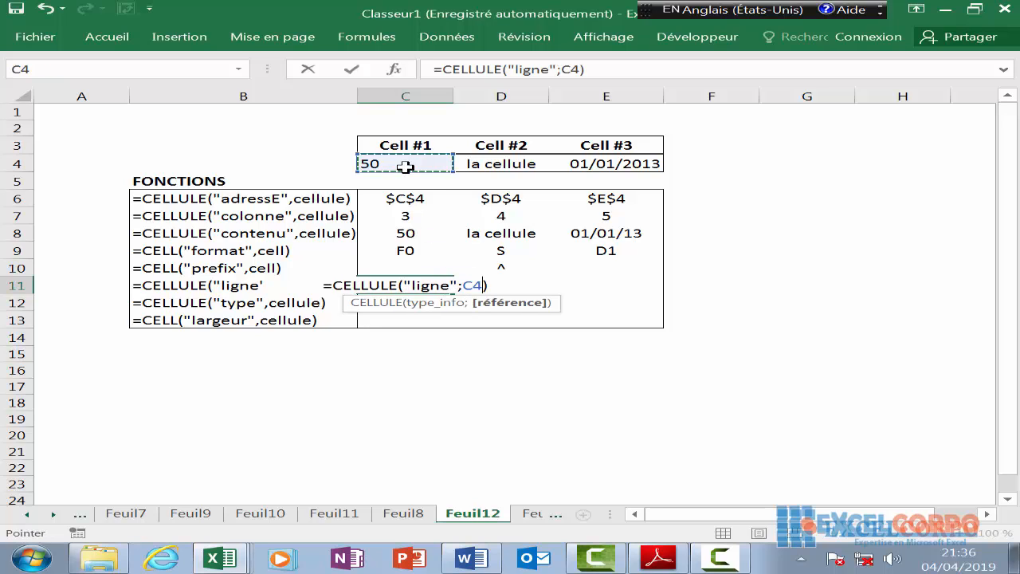
key(Return)
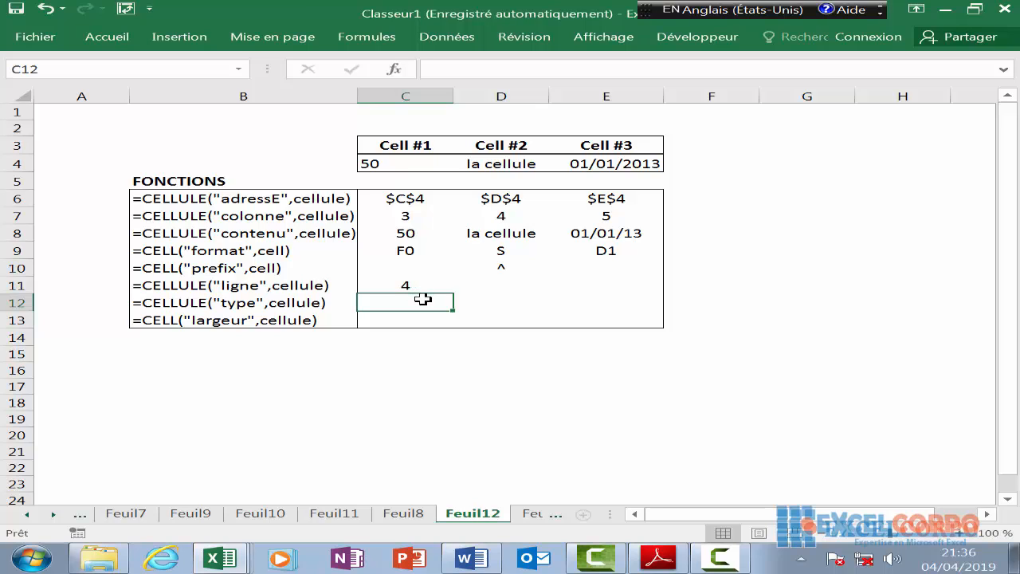
Enter =CELLULE("type";C4) in cell C12 to return the content type of the Cell #1 sample
text(=)
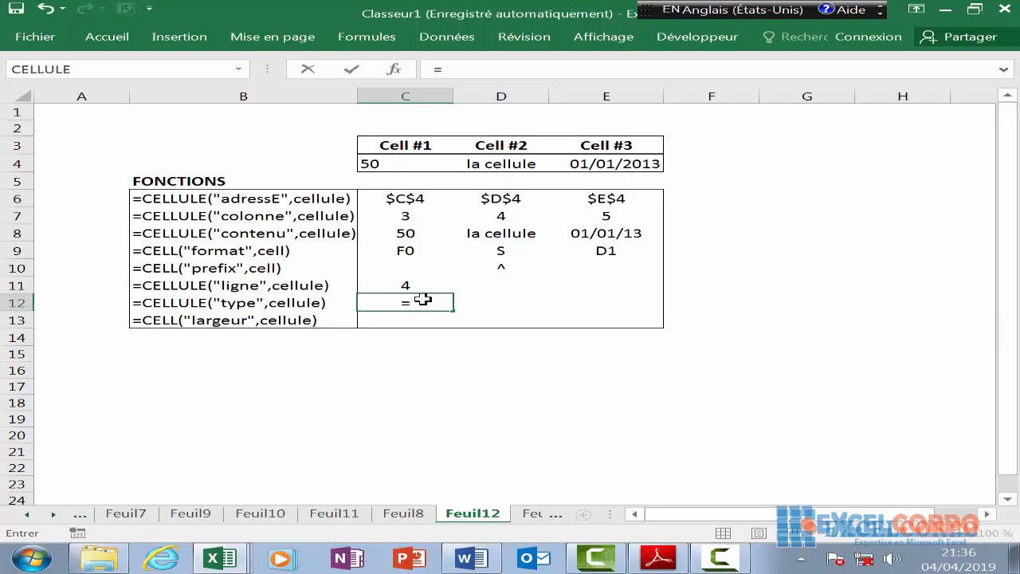
text(cell)
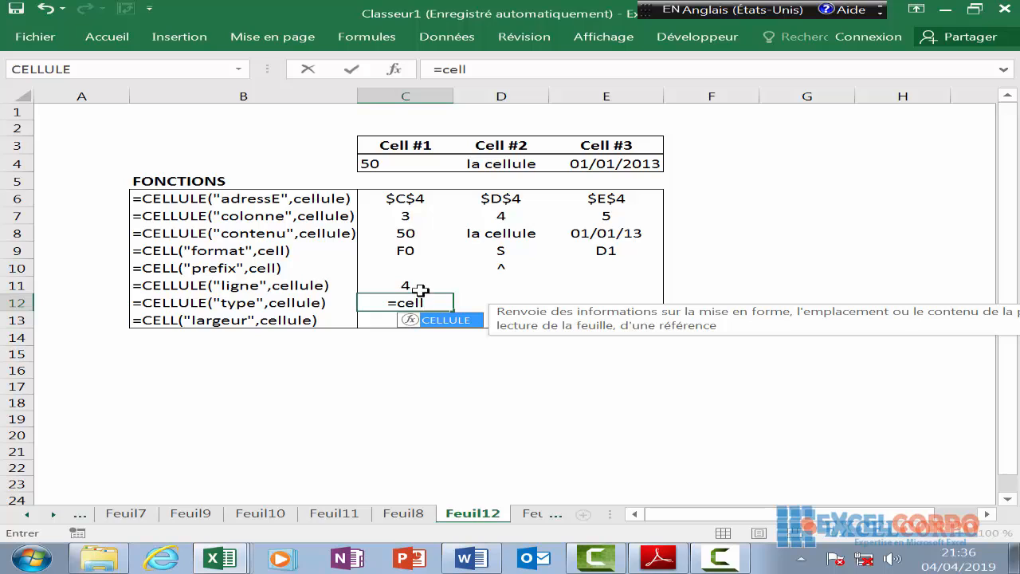
double_click(456, 322)
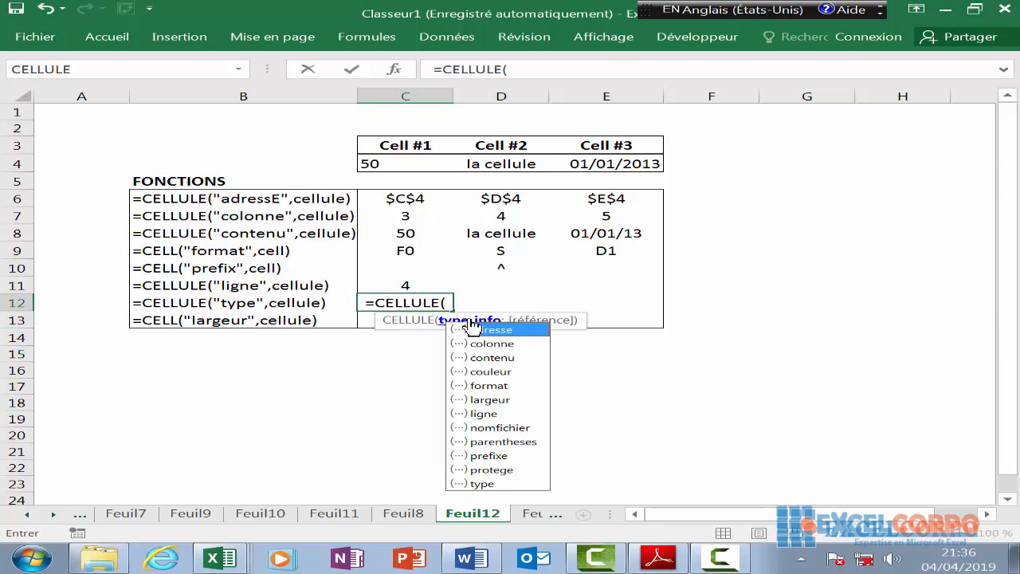
click(487, 484)
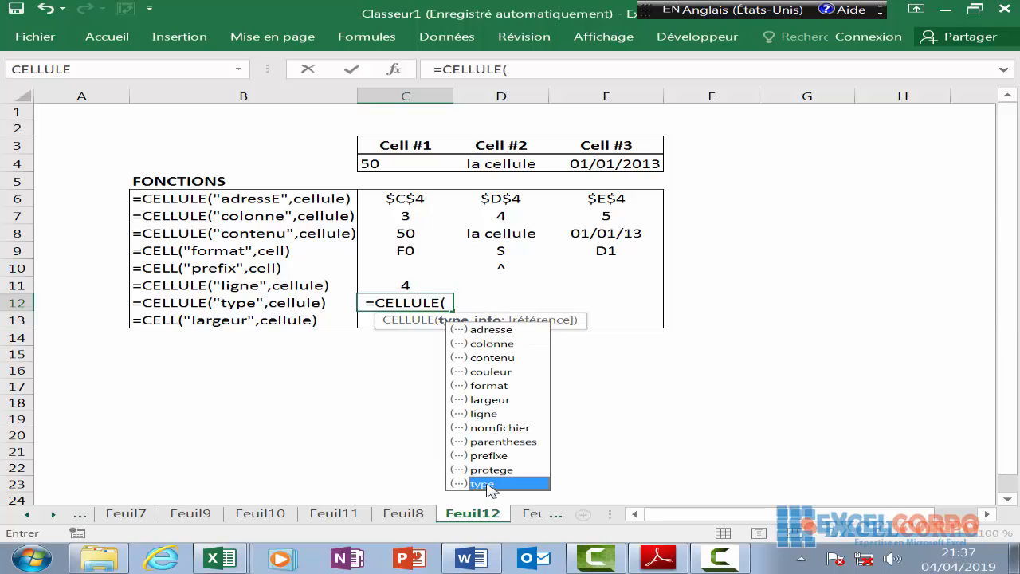
double_click(489, 484)
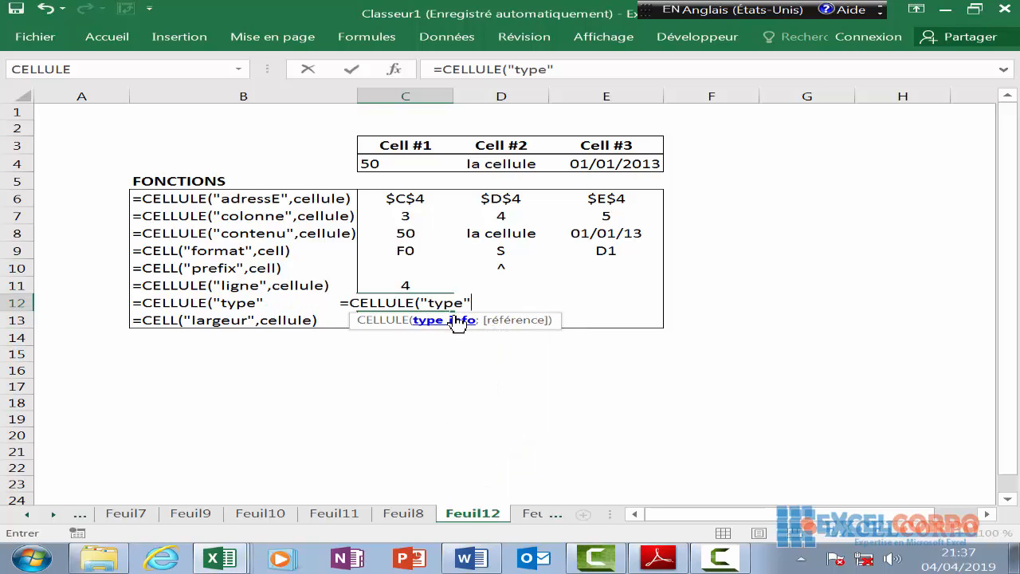
text(;)
click(404, 161)
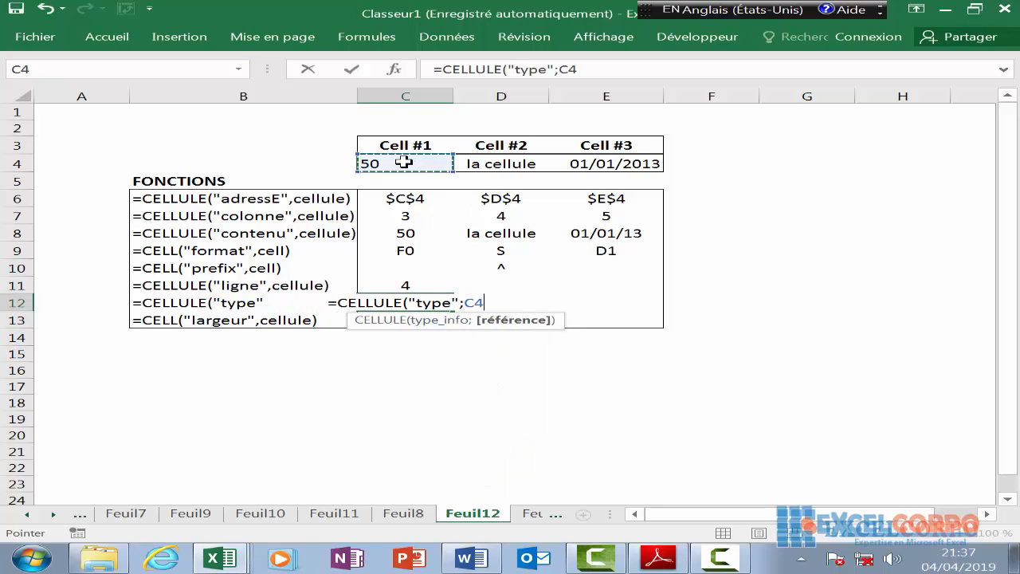
key(Return)
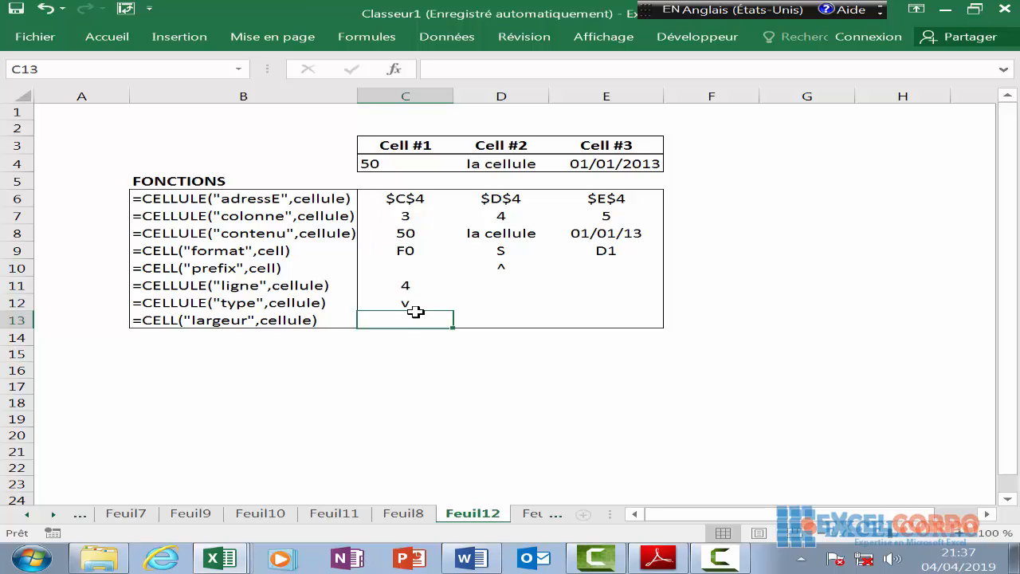
click(415, 303)
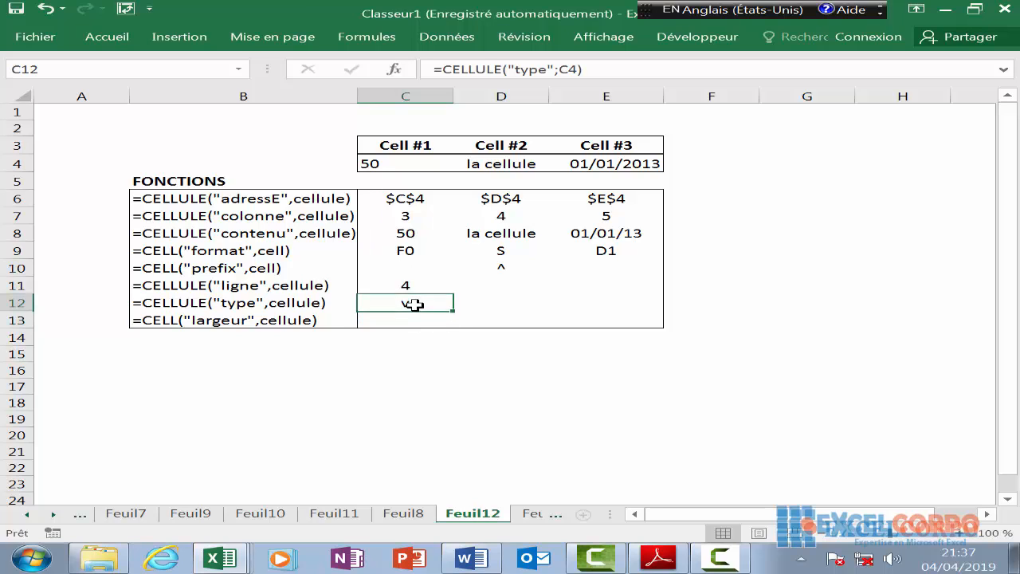
Enter =CELLULE("type";E4) in cell E12 to return the content type of the Cell #3 sample
click(631, 302)
text(=cell)
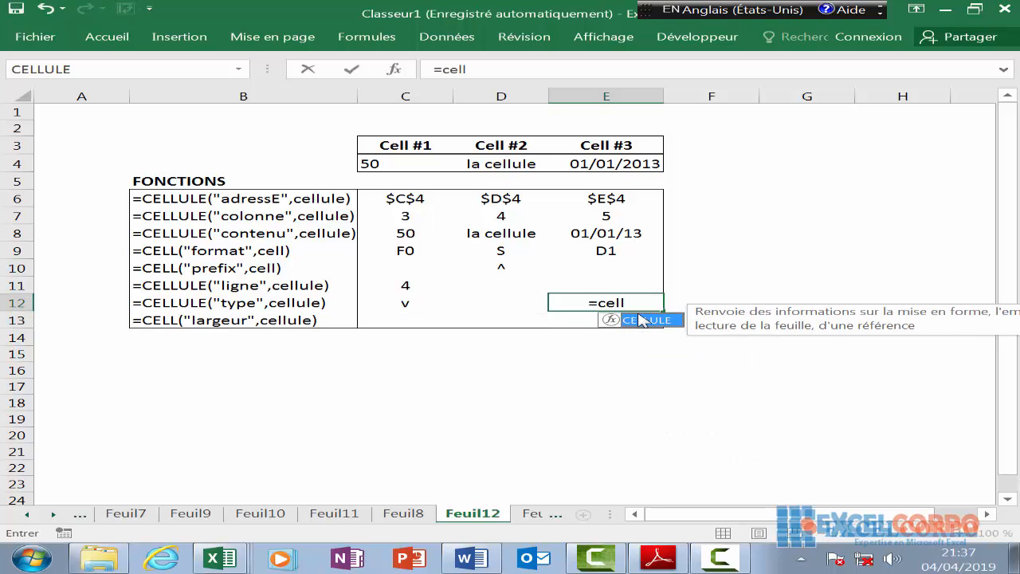
double_click(646, 319)
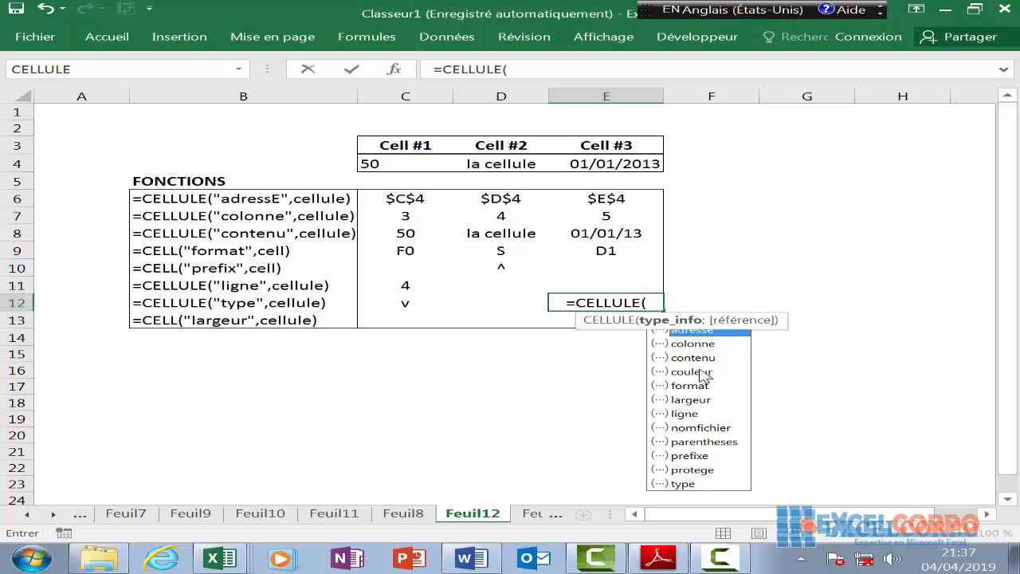
double_click(685, 483)
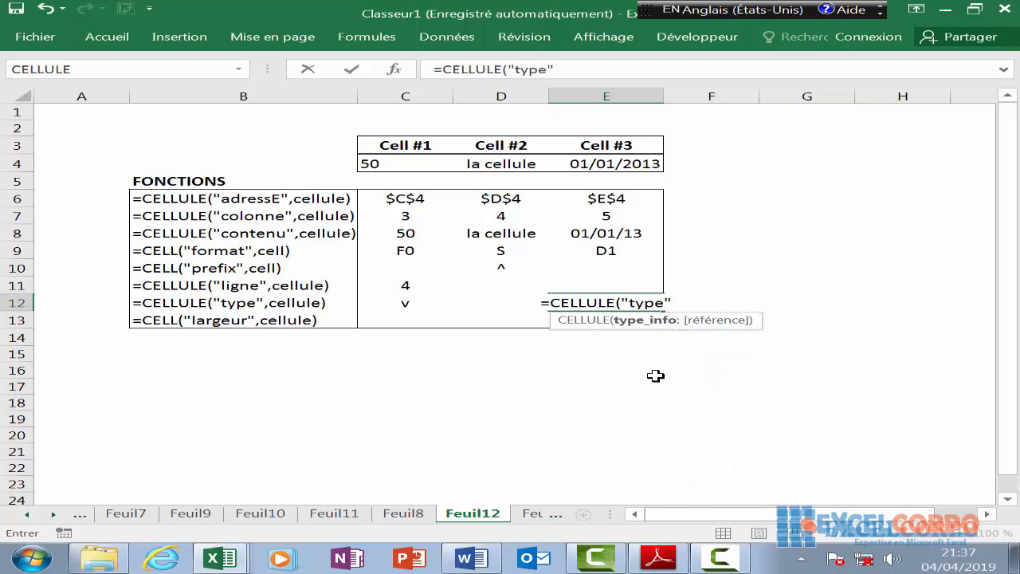
text(;)
click(632, 159)
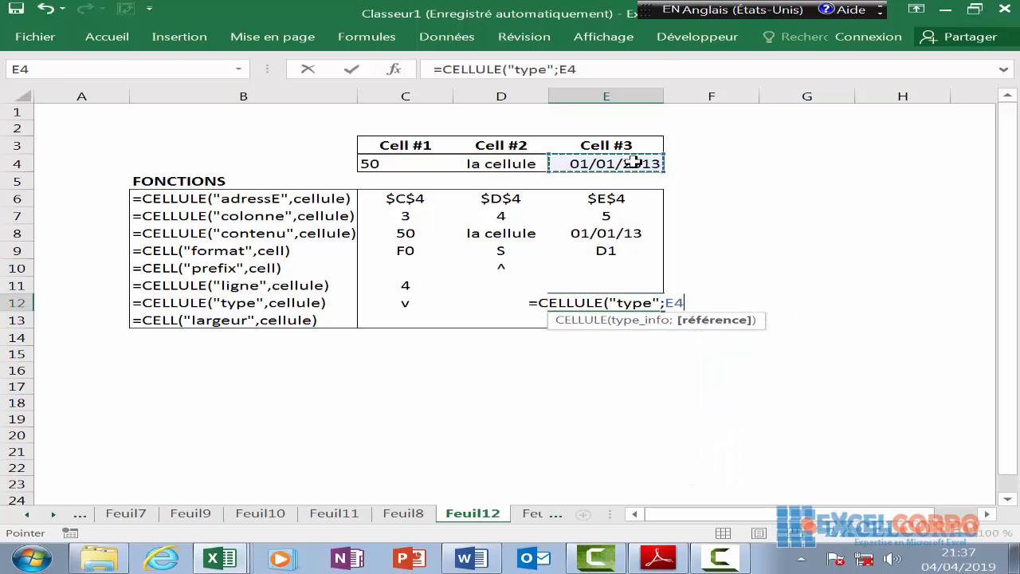
key(Return)
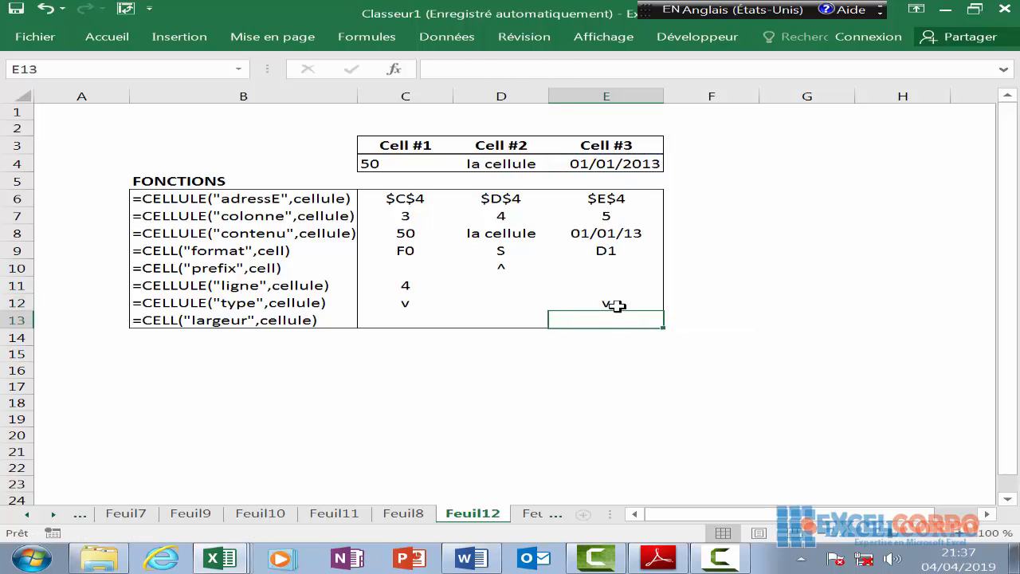
click(611, 304)
Enter =CELLULE("largeur";C4) in cell C13 to return the column width of the Cell #1 sample
click(385, 319)
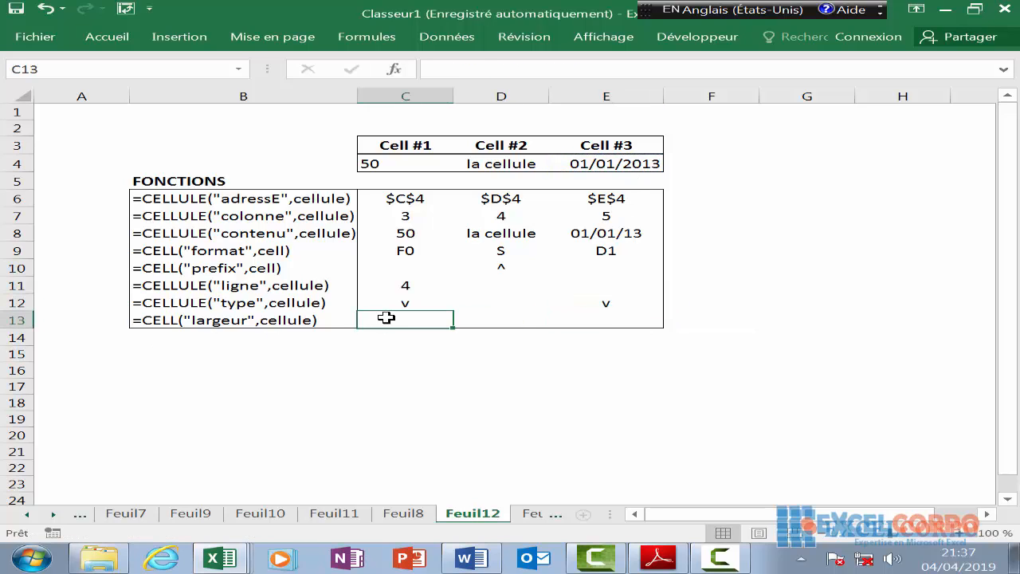
text(=cell)
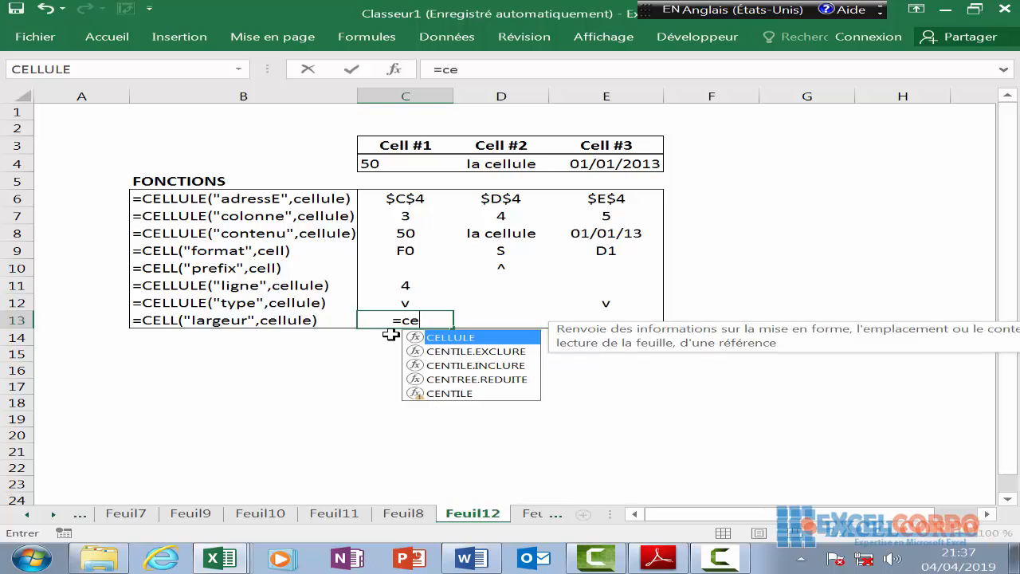
double_click(447, 338)
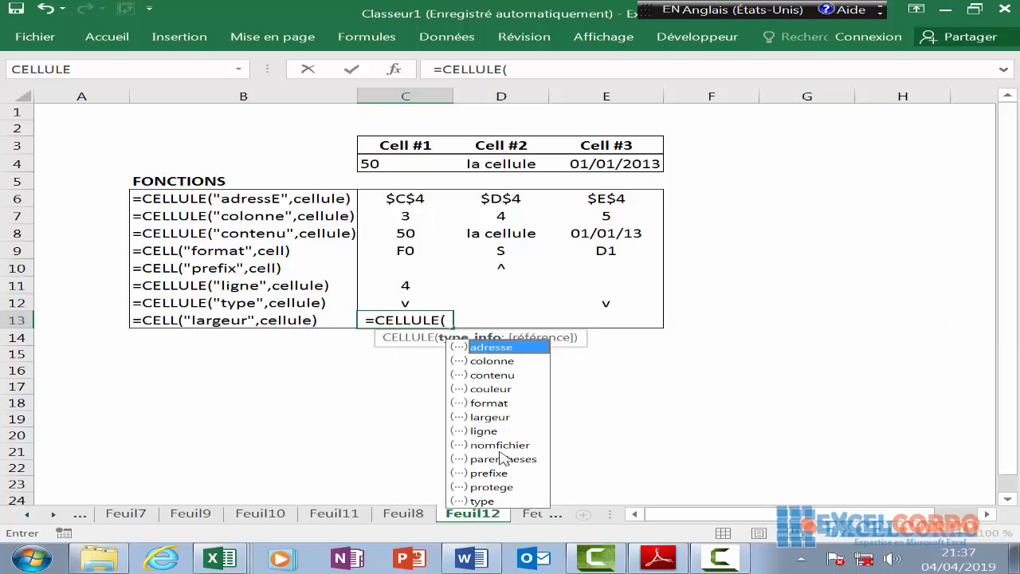
double_click(481, 417)
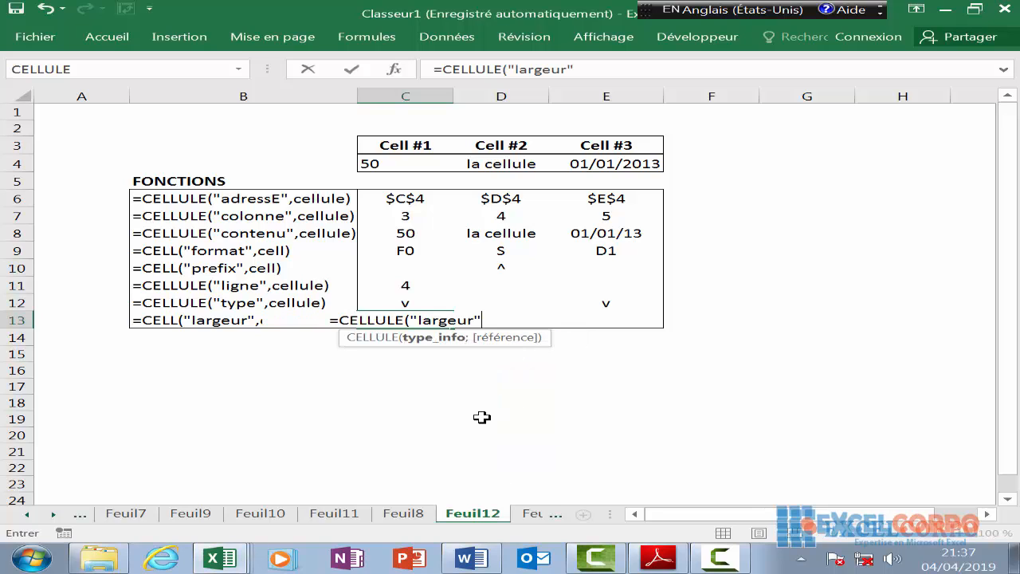
text(;)
click(402, 159)
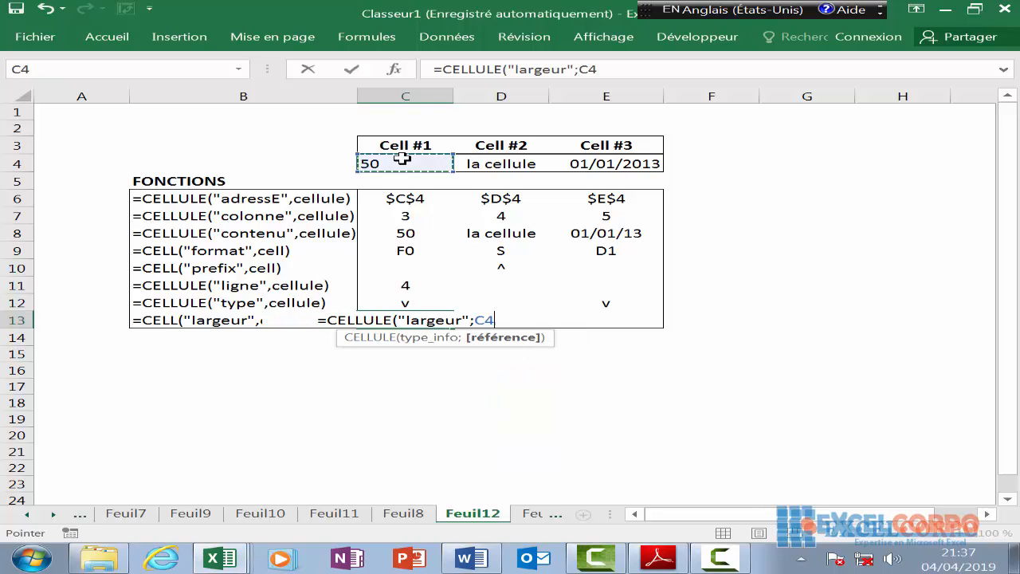
key(Return)
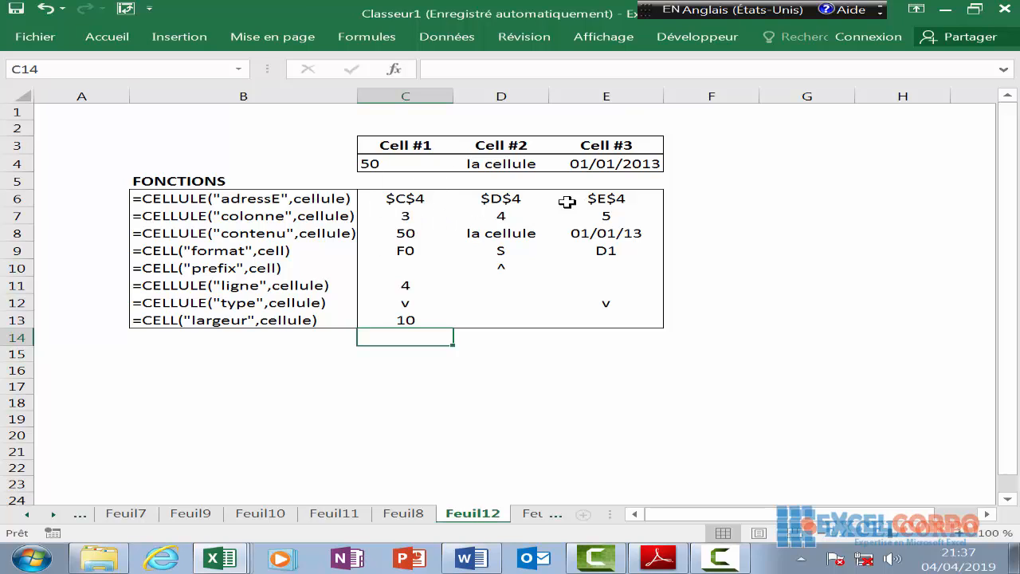
click(719, 560)
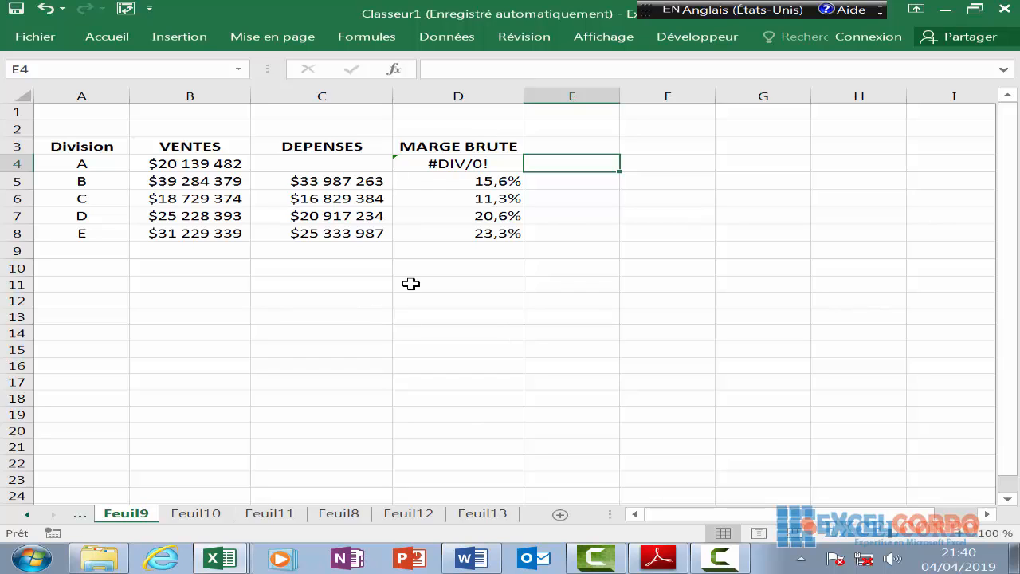
Look up TYPE.ERREUR among the Informations functions from cell E4 and read its description and Valeur argument
click(393, 70)
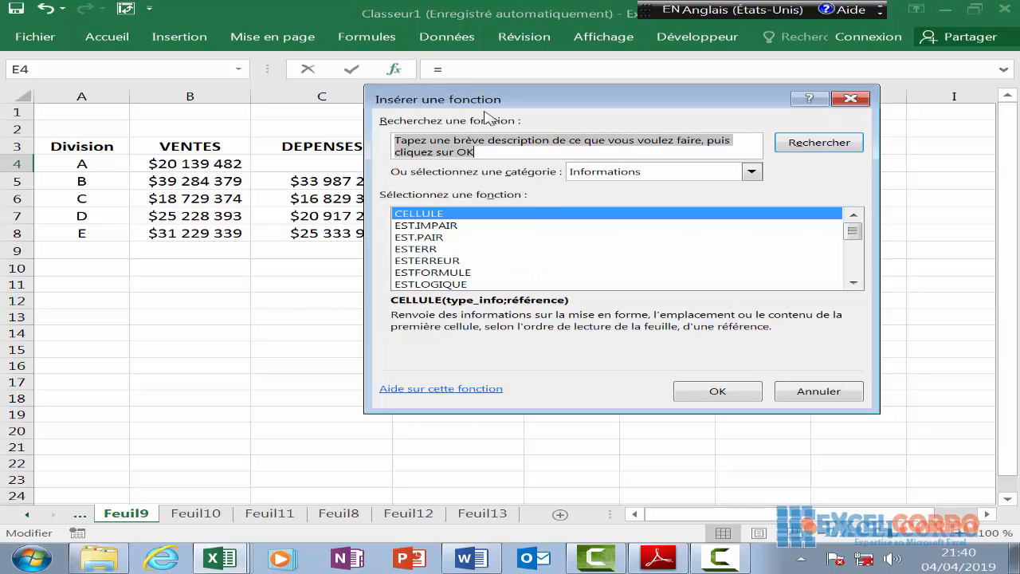
scroll(447, 265, down, 5)
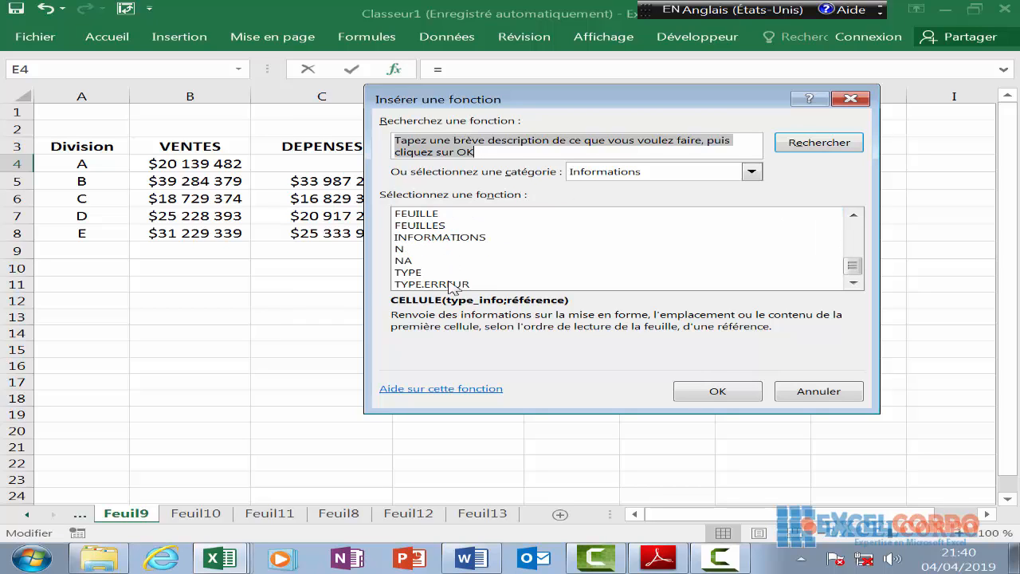
click(453, 285)
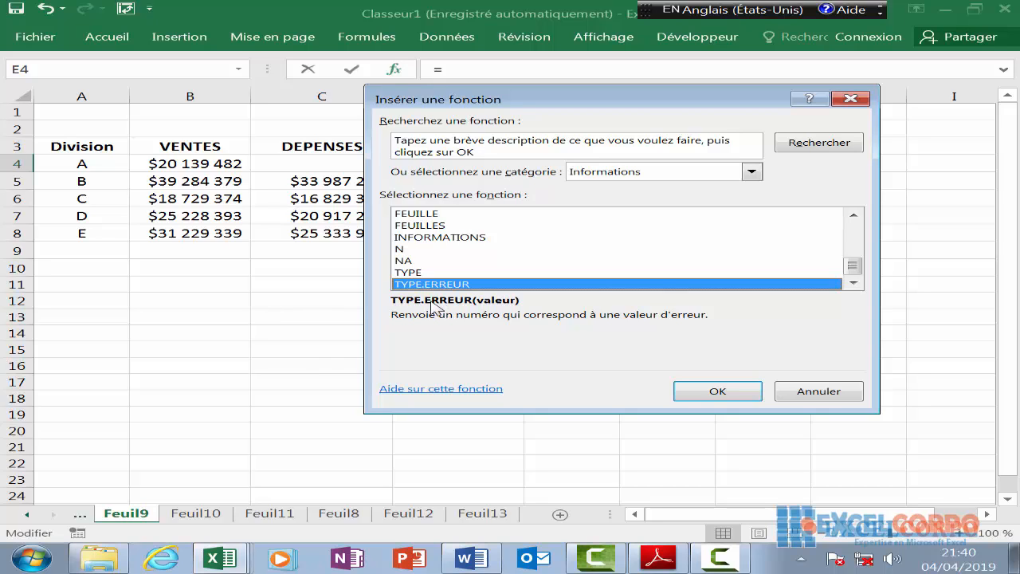
click(717, 391)
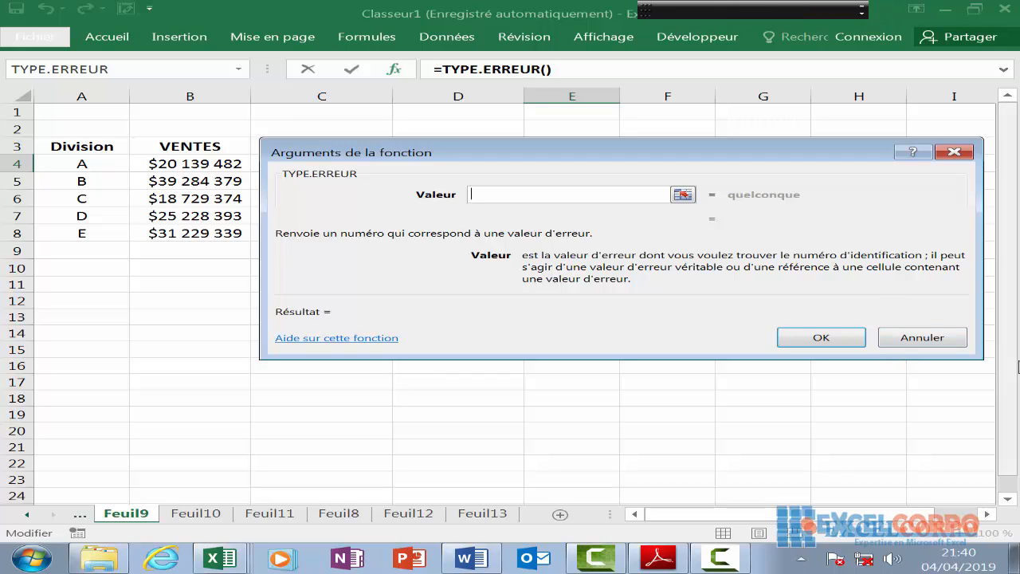
click(952, 153)
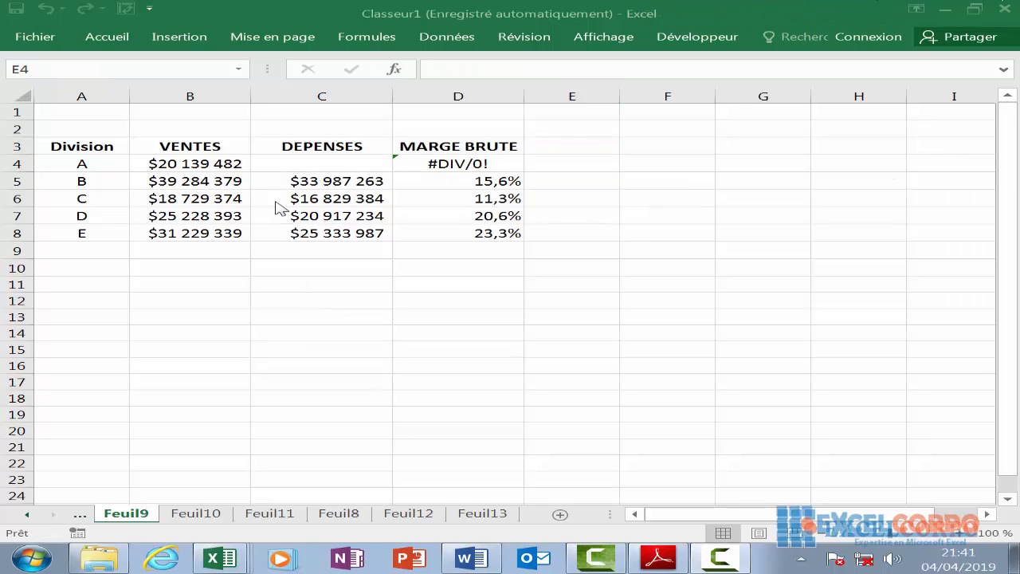
Inspect the MARGE BRUTE formula of division A in D4 and browse the Informations functions down to TYPE.ERREUR
click(475, 161)
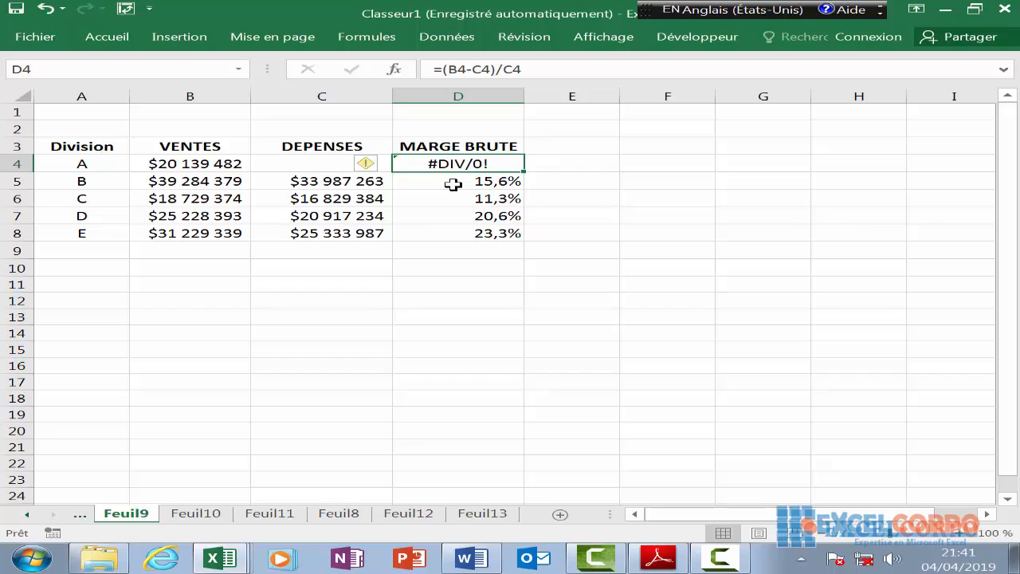
key(shift+F3)
scroll(548, 280, down, 5)
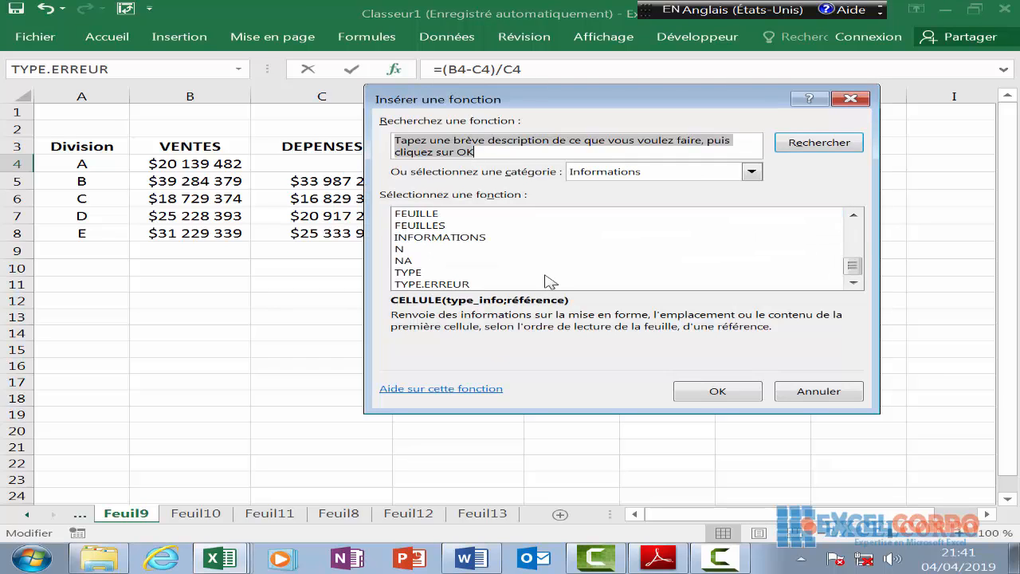
click(851, 99)
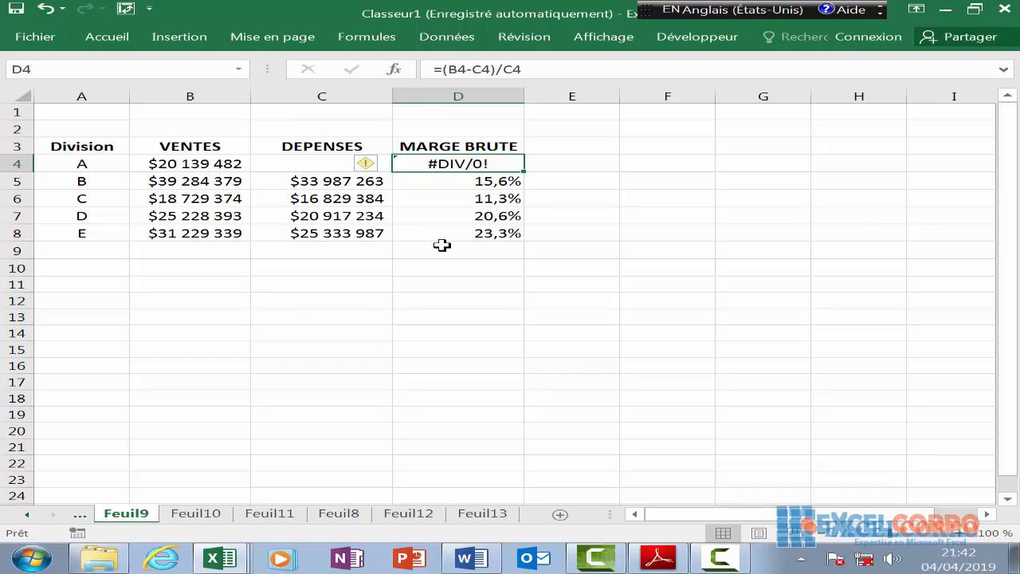
Start a SI formula in cell E4 with the logical test TYPE.ERREUR(D4)<=8 on division A's margin
key(Right)
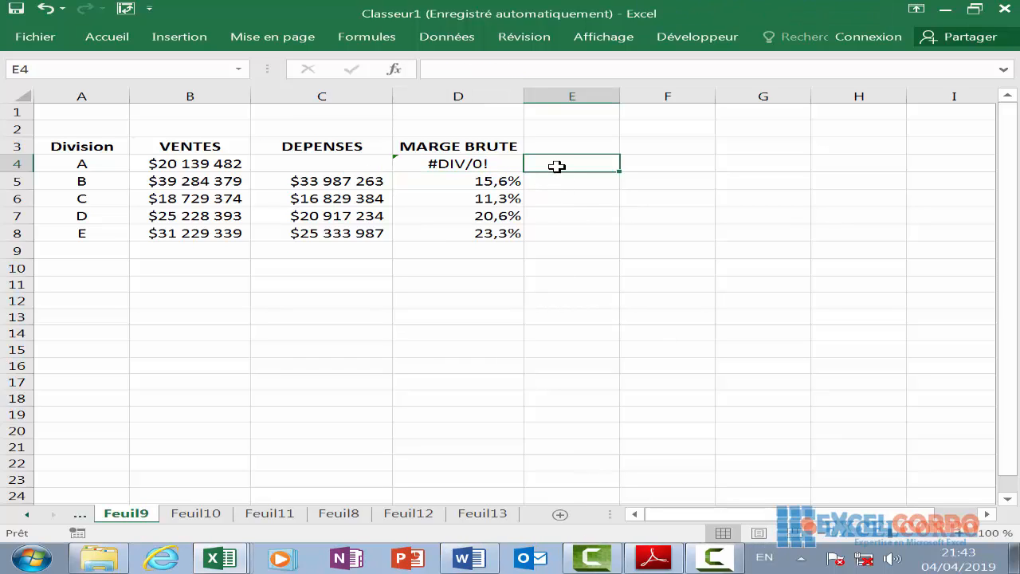
text(=si)
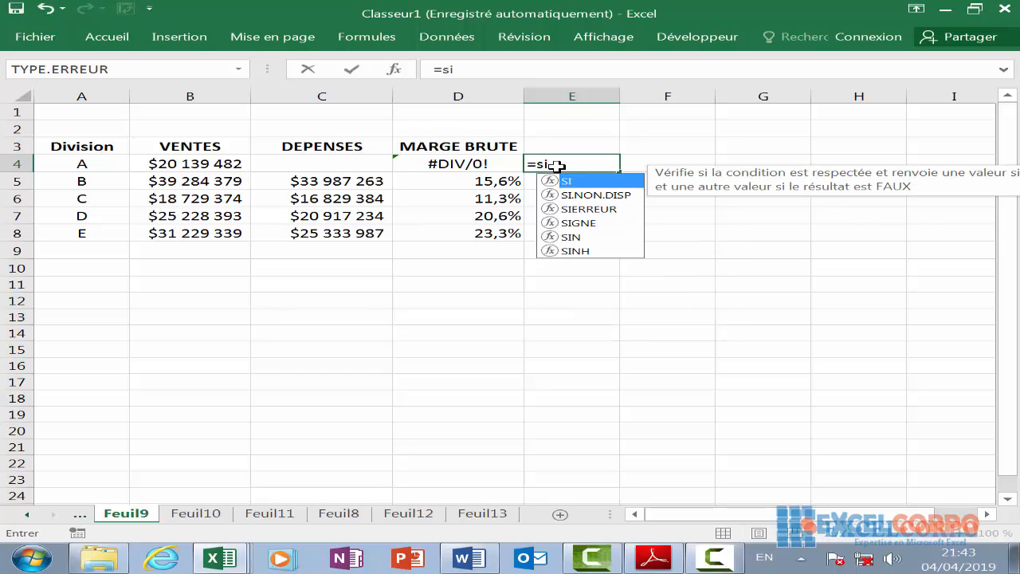
text((ty)
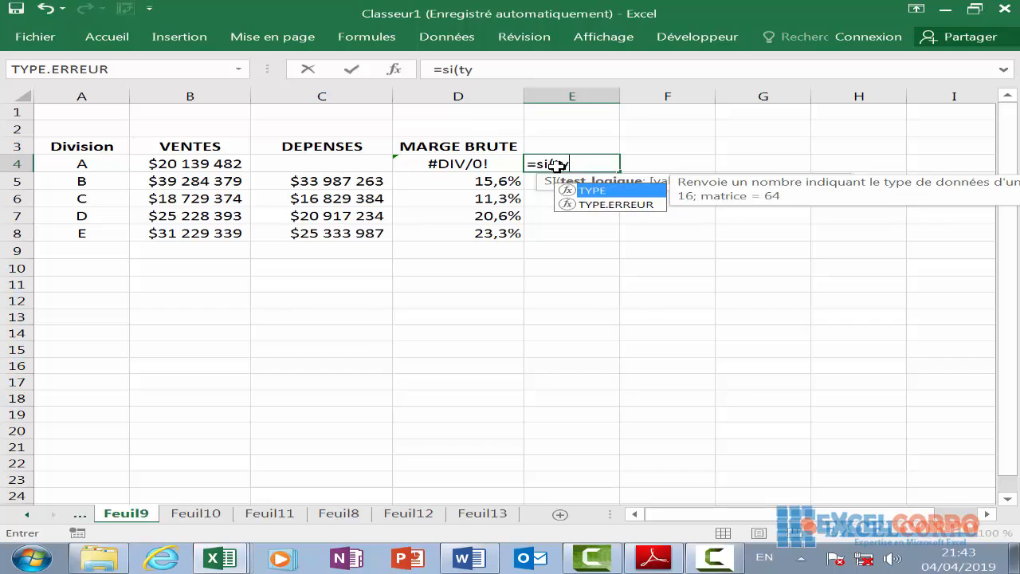
text(pe)
double_click(630, 204)
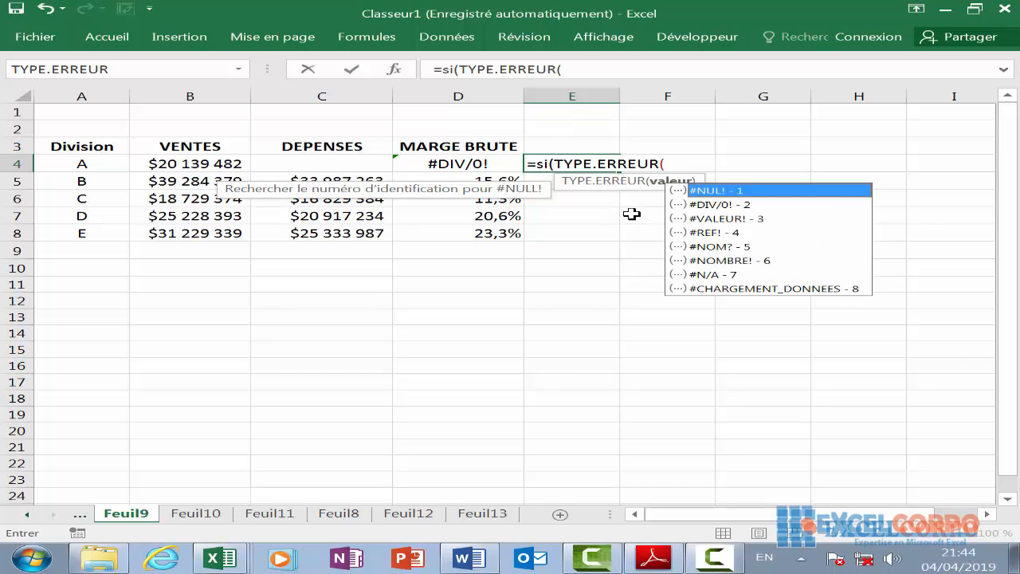
click(460, 163)
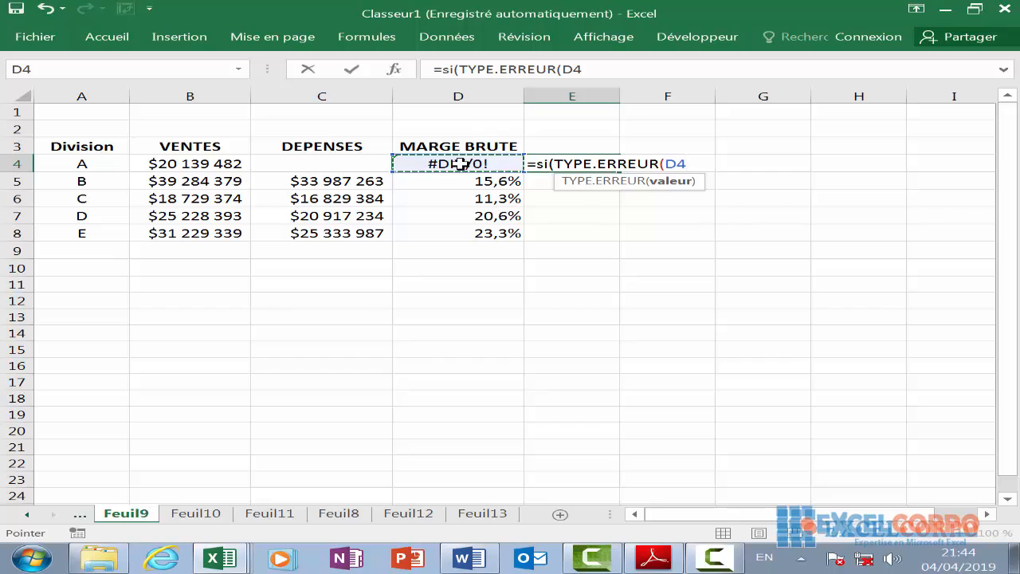
text())
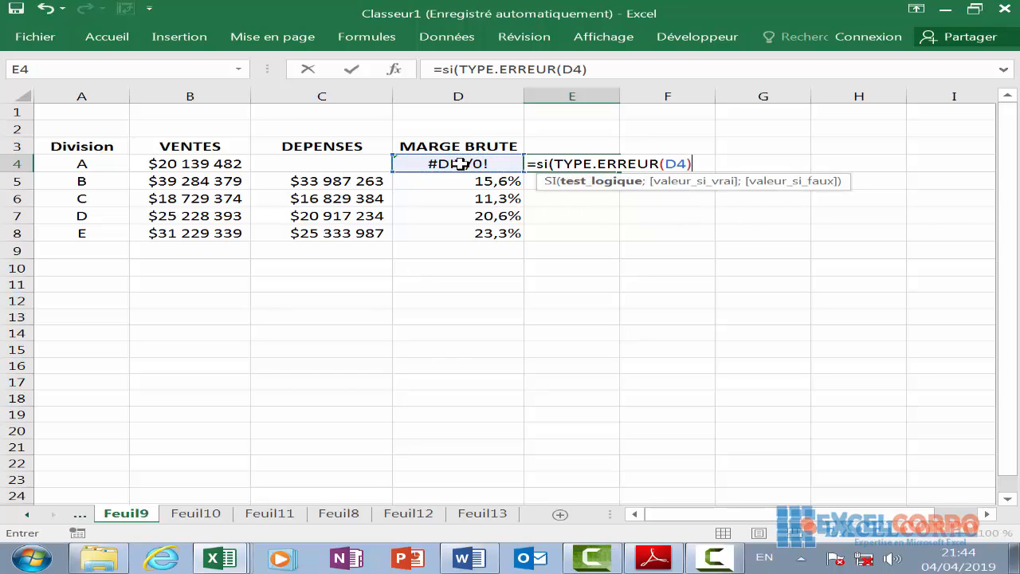
text(<=8;)
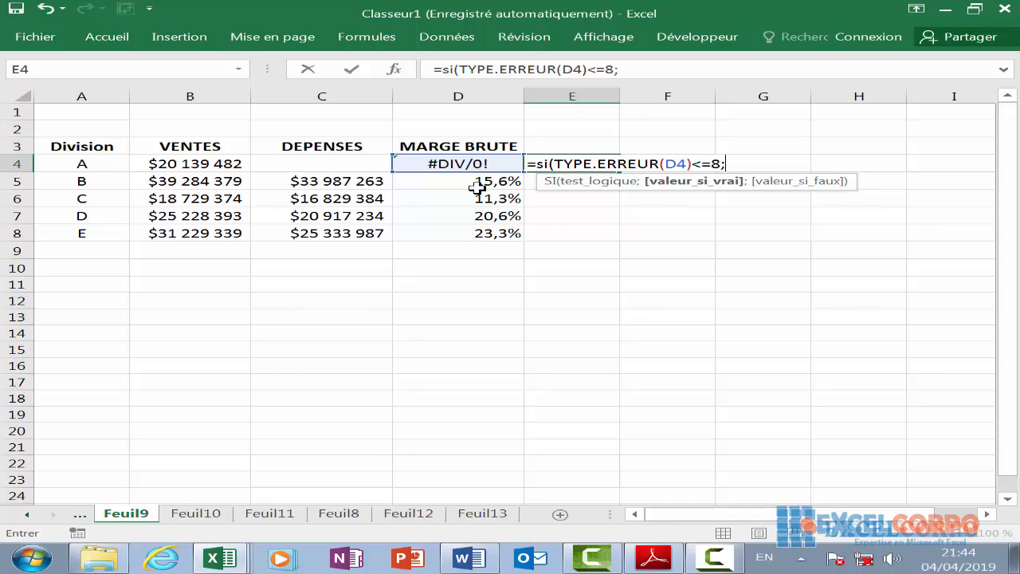
click(714, 557)
click(922, 505)
click(738, 164)
key(Return)
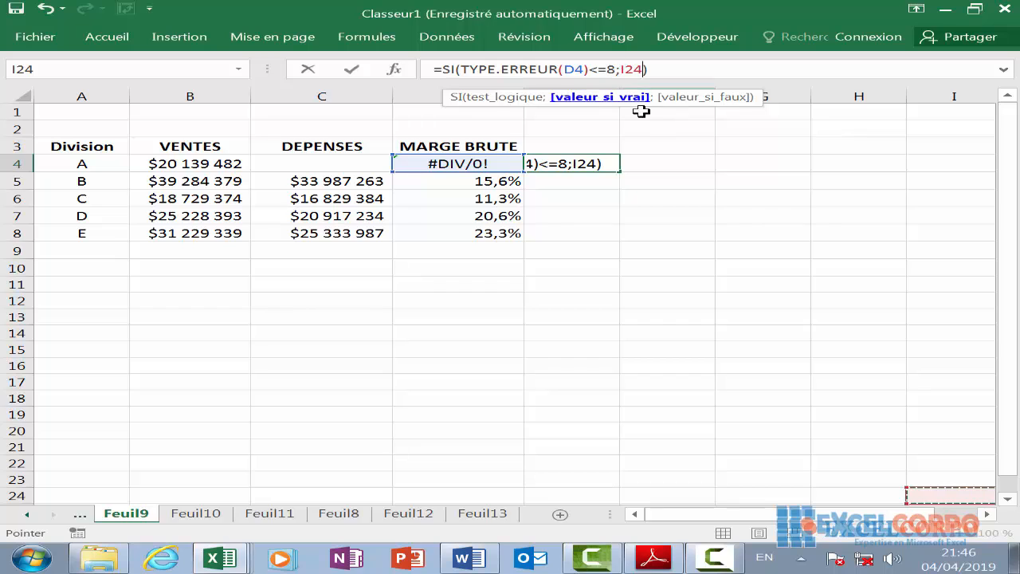
key(Page_Up)
key(BackSpace)
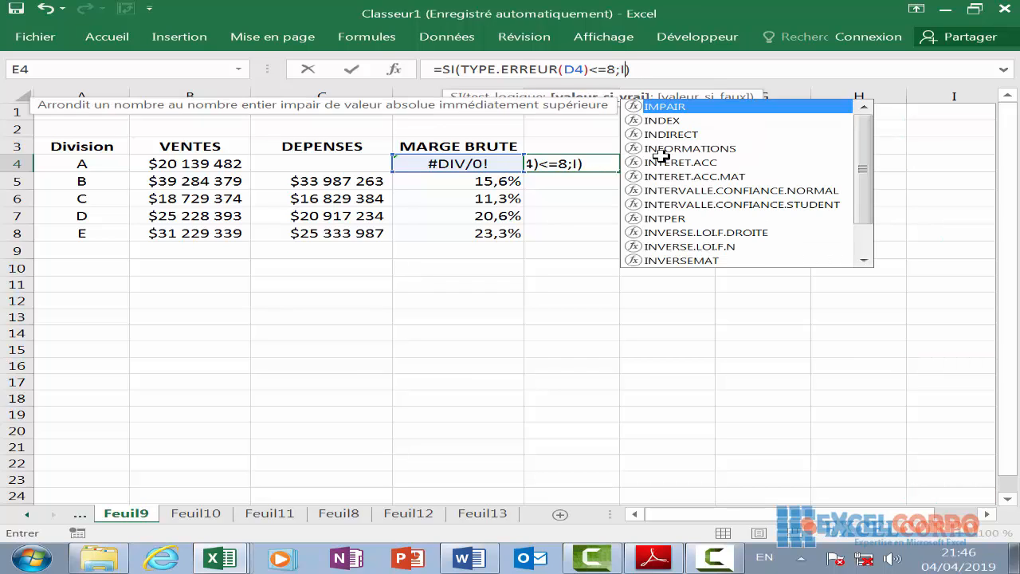
key(BackSpace)
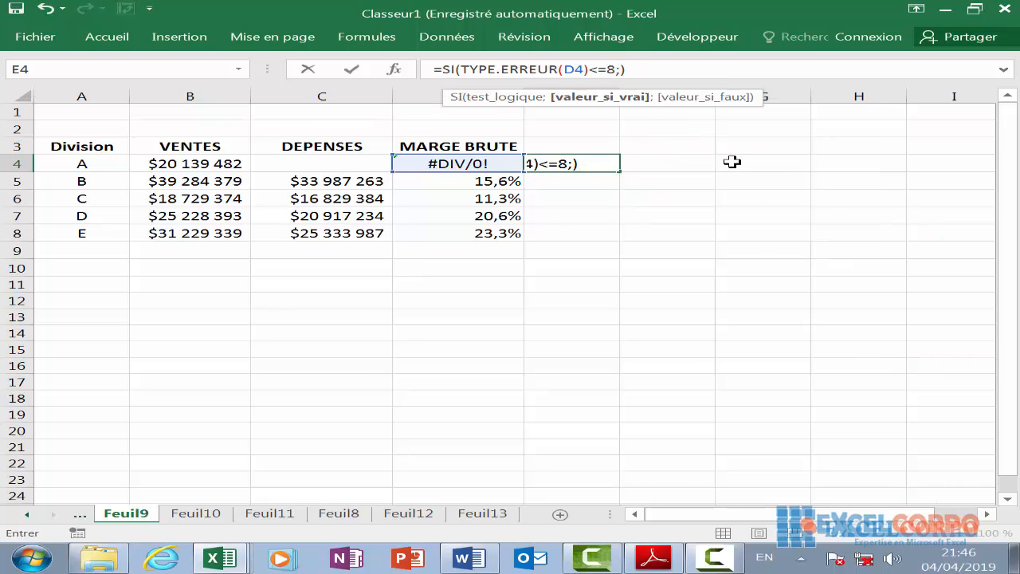
Complete the SI formula in E4 with "" as the value if true and 0 as the value if false
text("";)
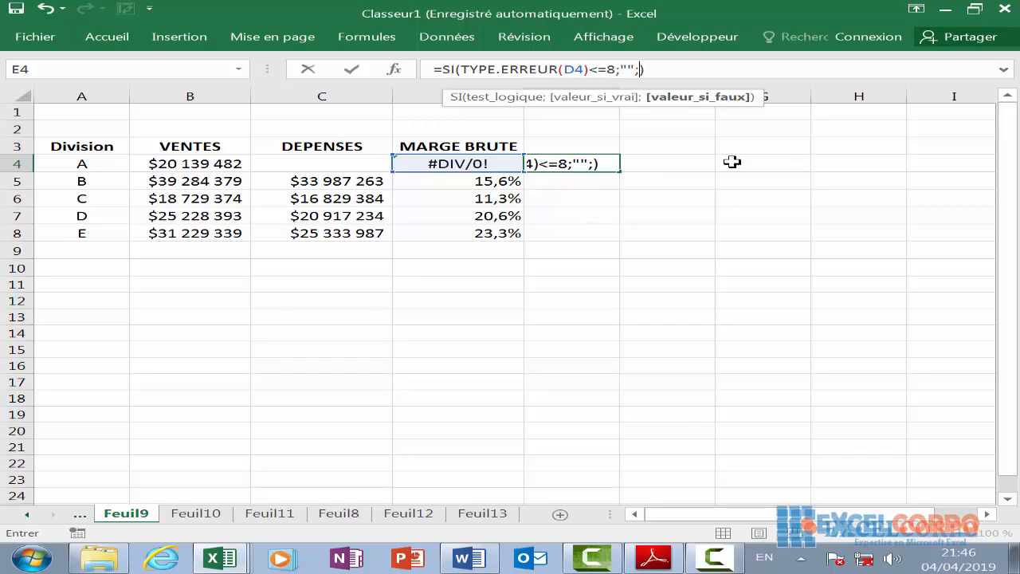
text(0)
key(Return)
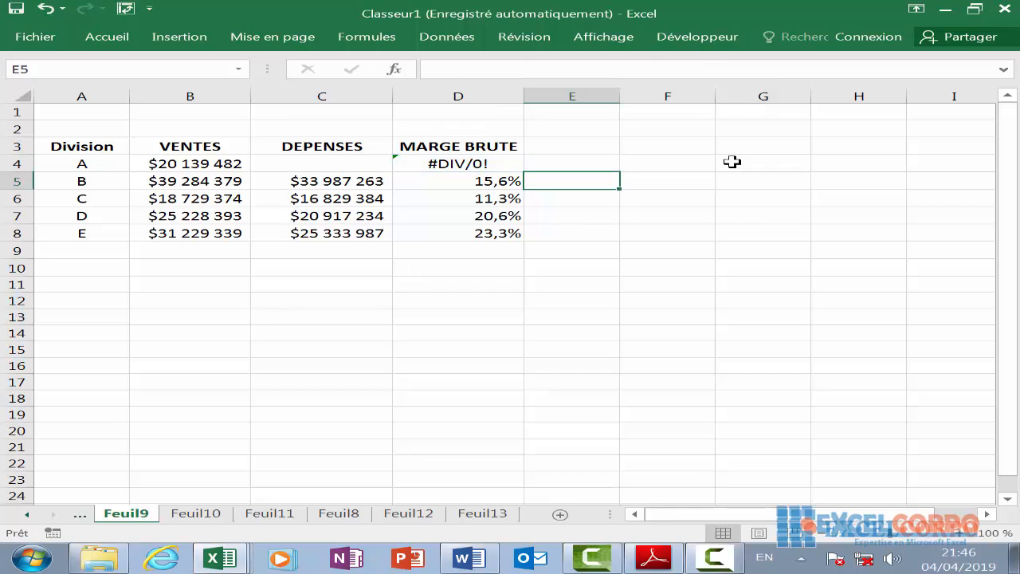
Review the arguments of the SI formula in cell E4, including its TYPE.ERREUR test on D4
click(572, 163)
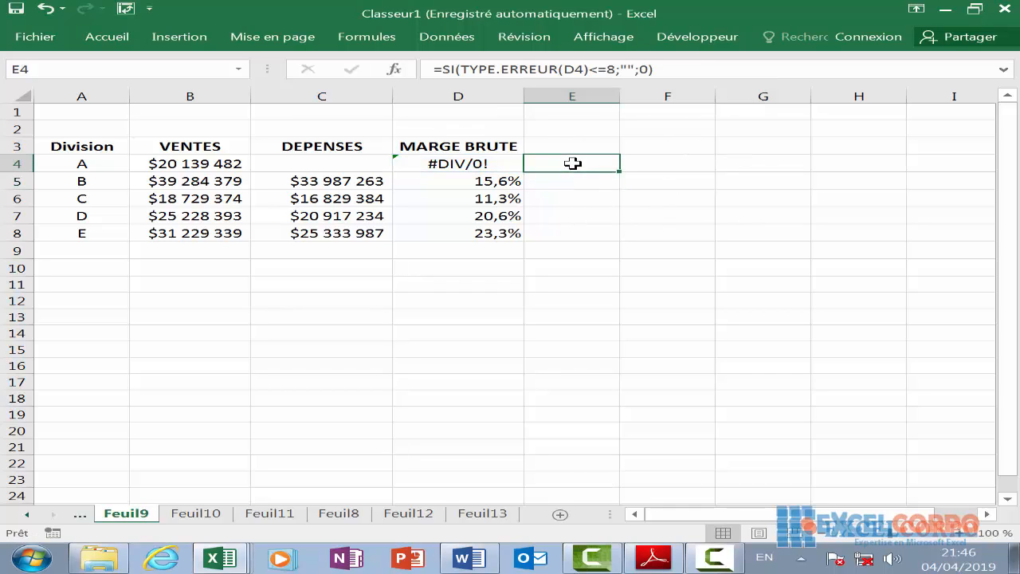
click(563, 70)
click(596, 70)
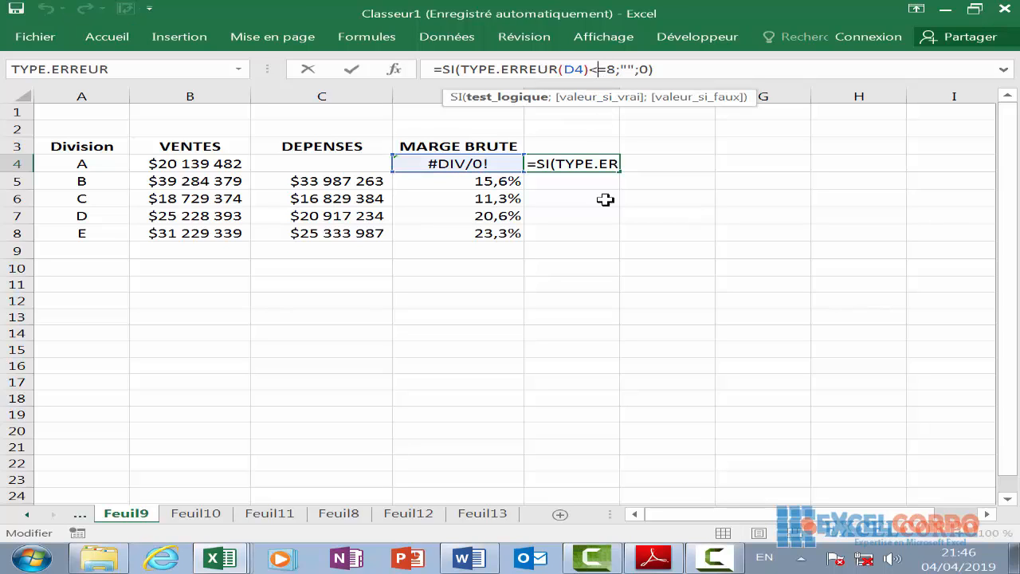
click(588, 177)
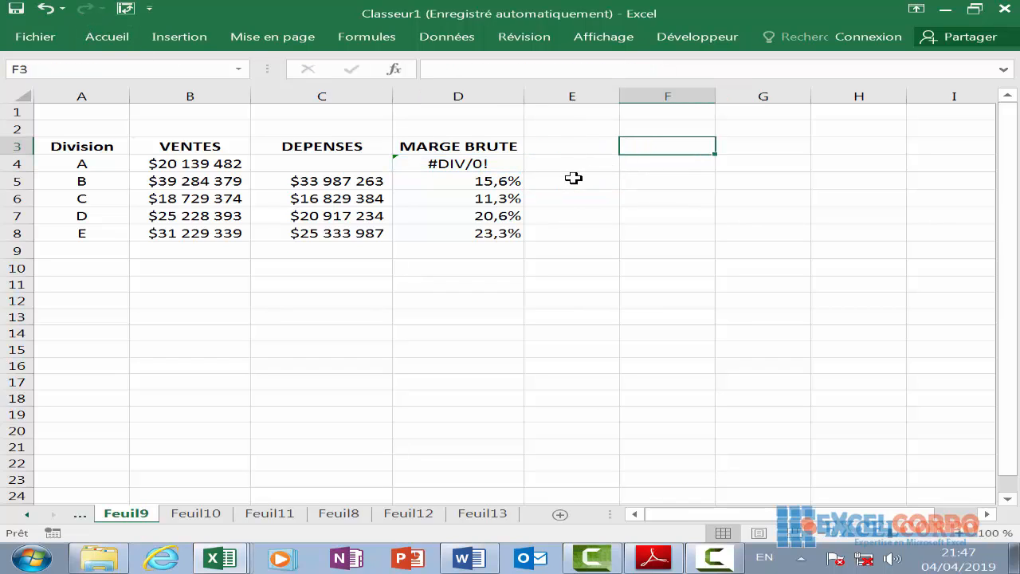
Start entering an =si formula in cell E5, next to the MARGE BRUTE value of division B
click(575, 178)
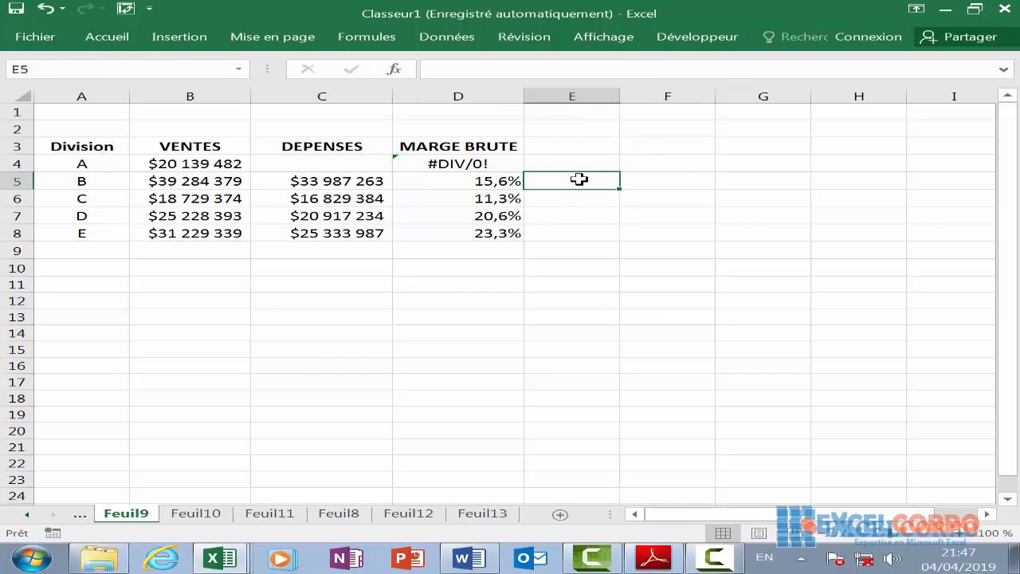
text(=)
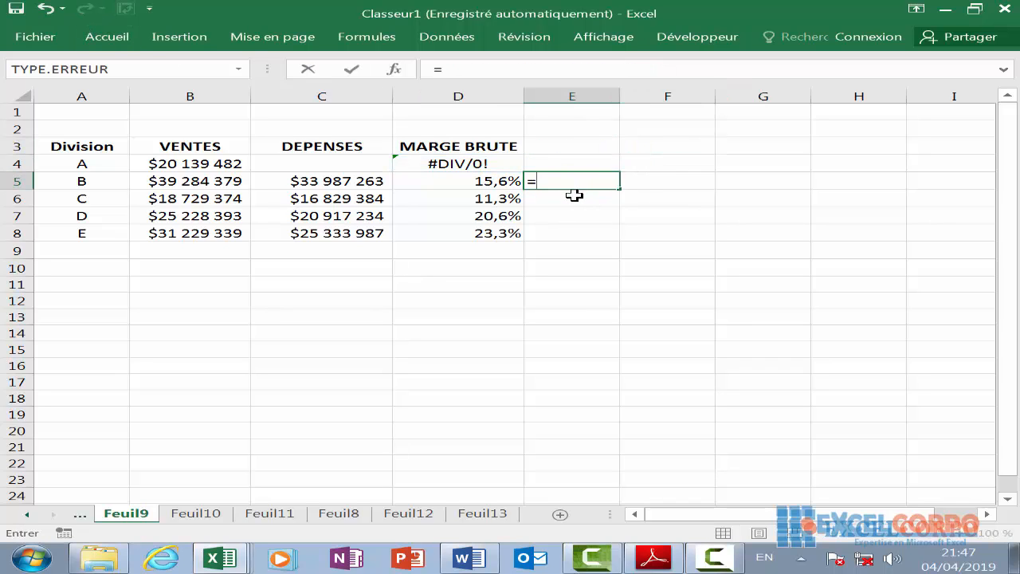
text(si)
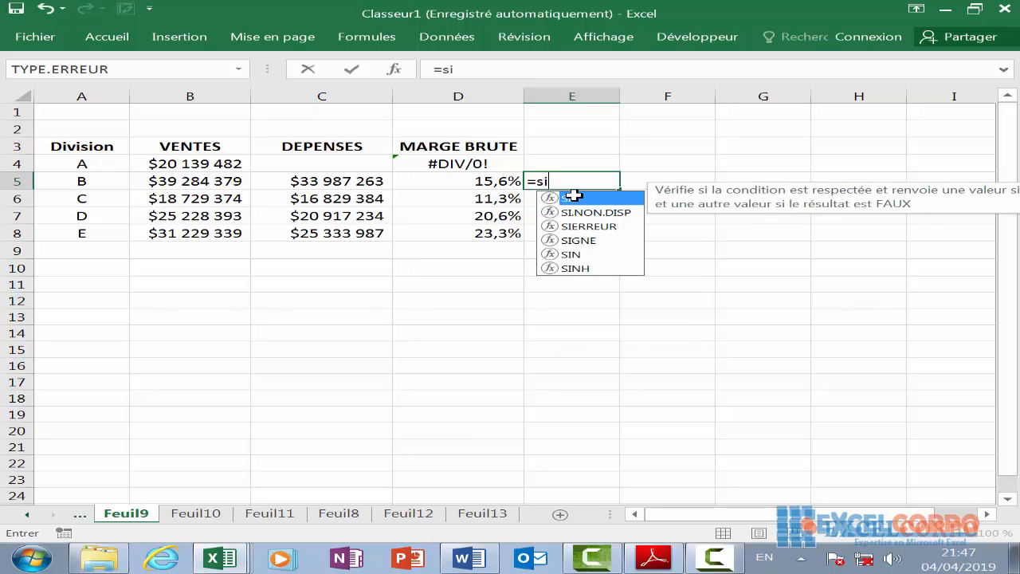
Complete the formula in E5 as =SI(TYPE.ERREUR(D5)<=8;) and enter it
text((tp)
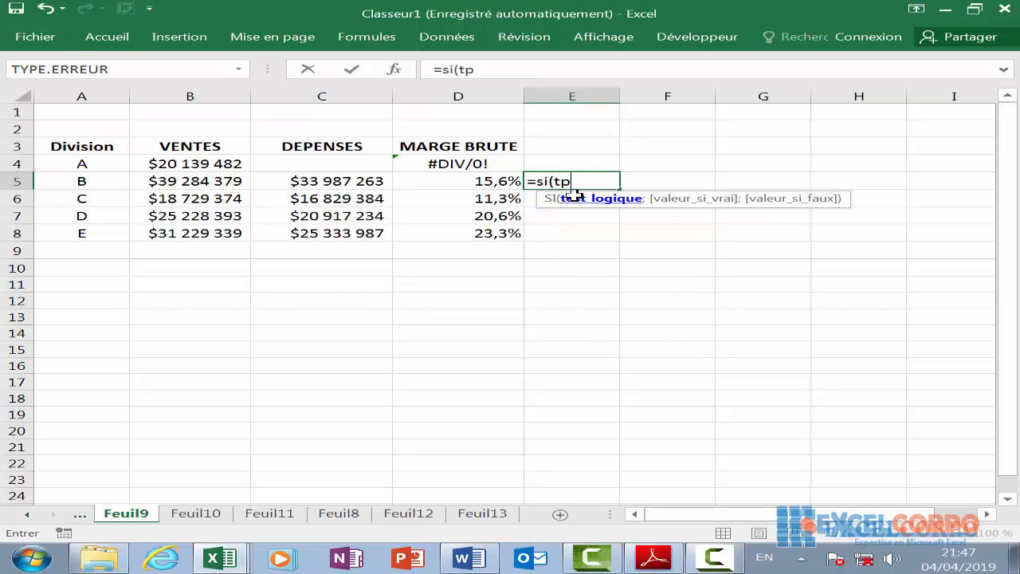
key(BackSpace)
text(yp)
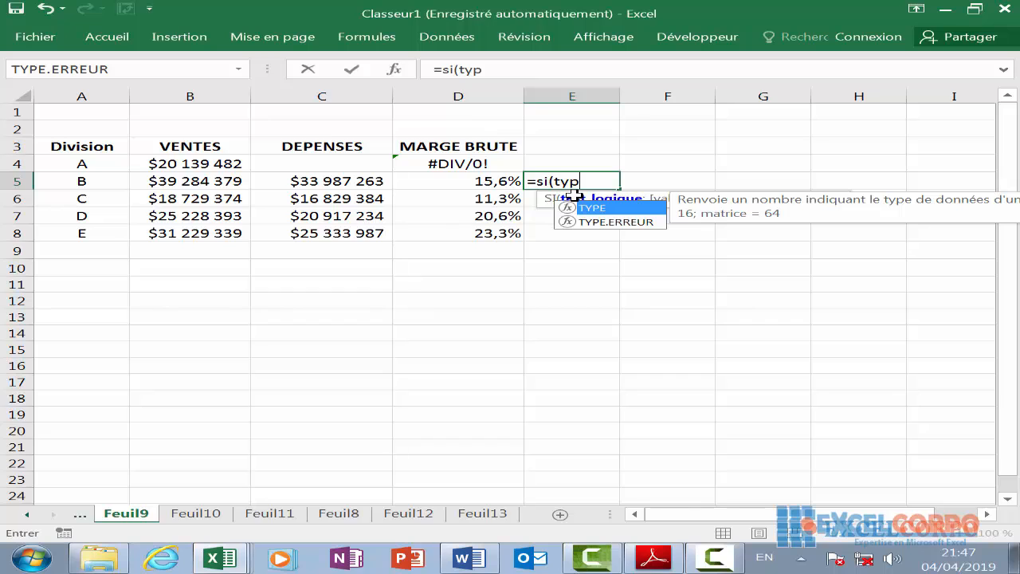
double_click(607, 222)
click(467, 182)
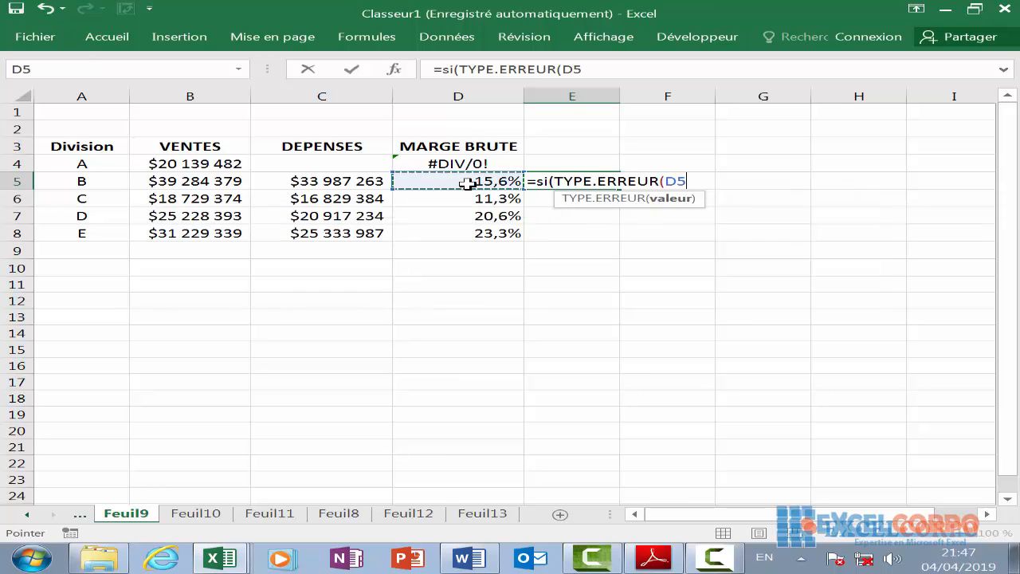
text())
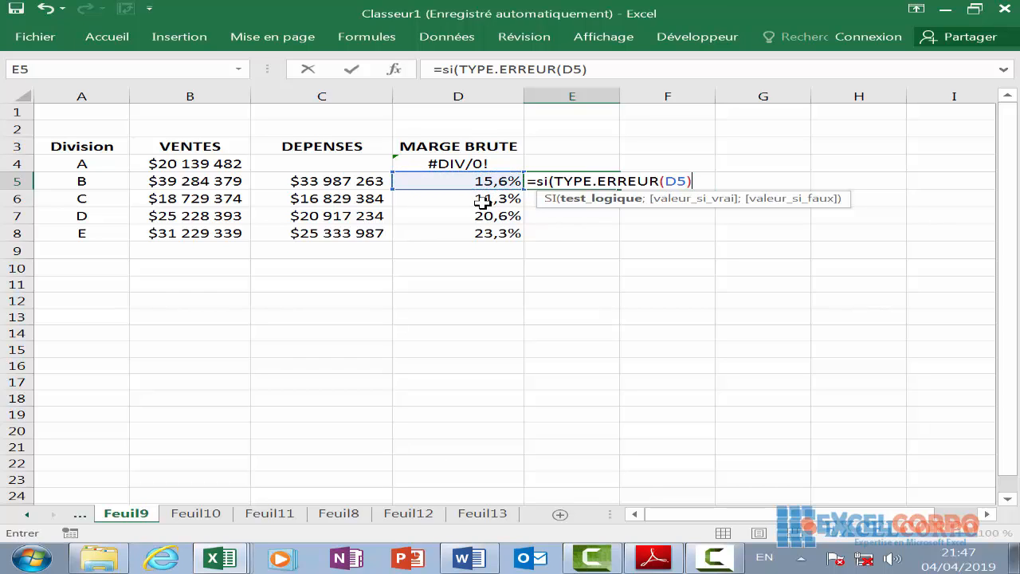
text(<=8;))
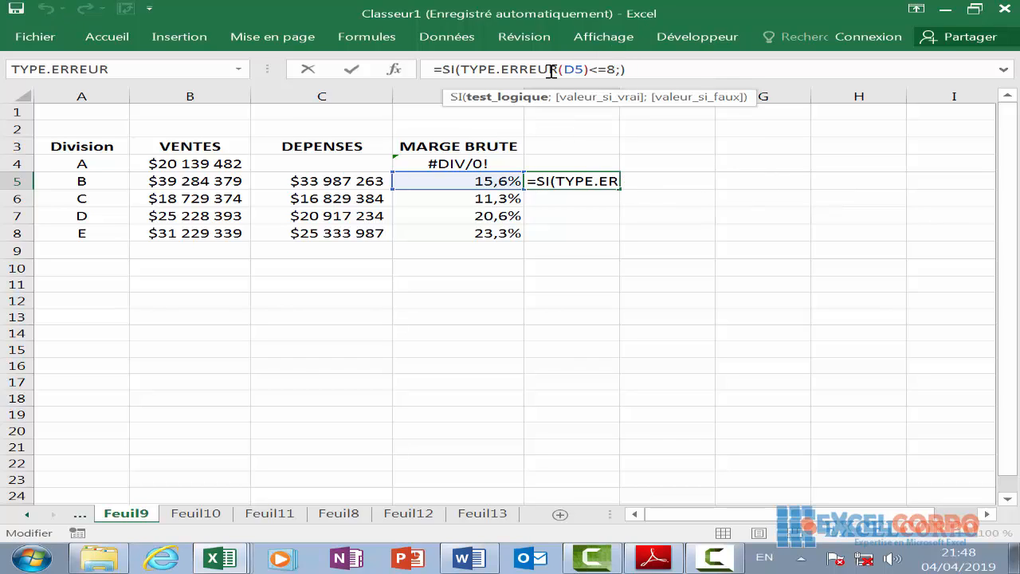
click(628, 70)
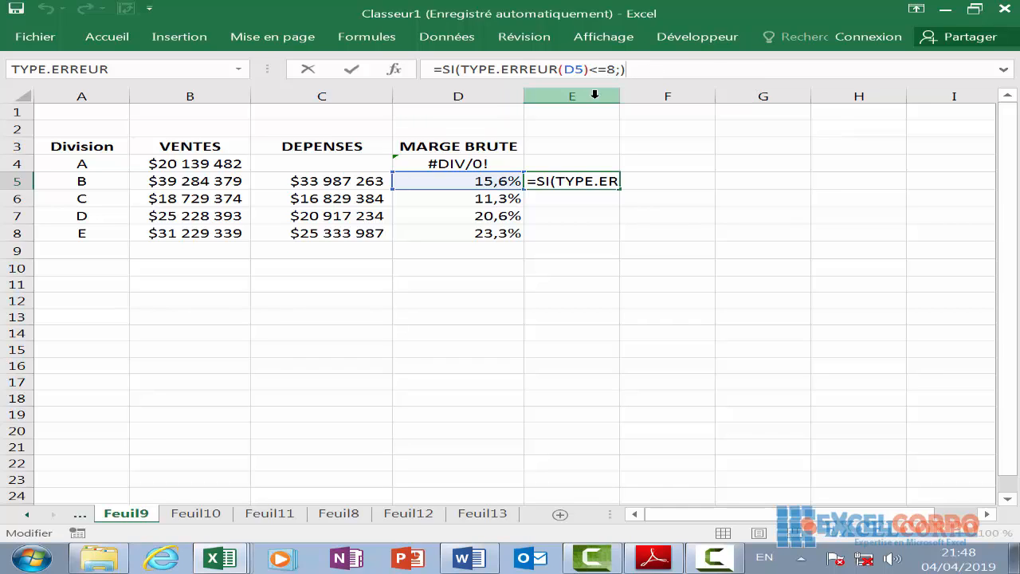
key(Return)
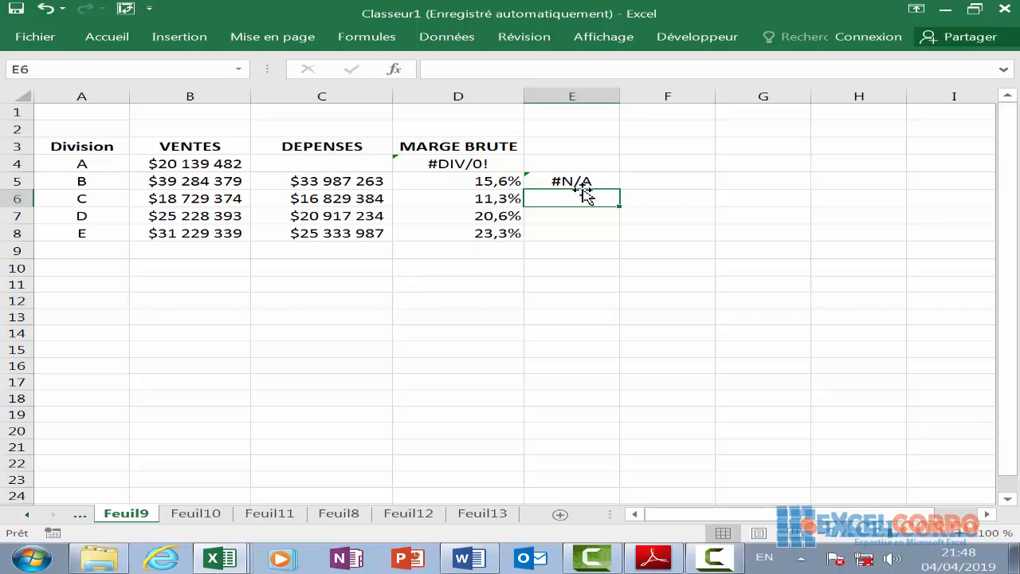
Enter the formula =SI(TYPE.ERREUR(D6)<=8; in E6, leaving the value-if-true argument empty, and return to E5
text(=)
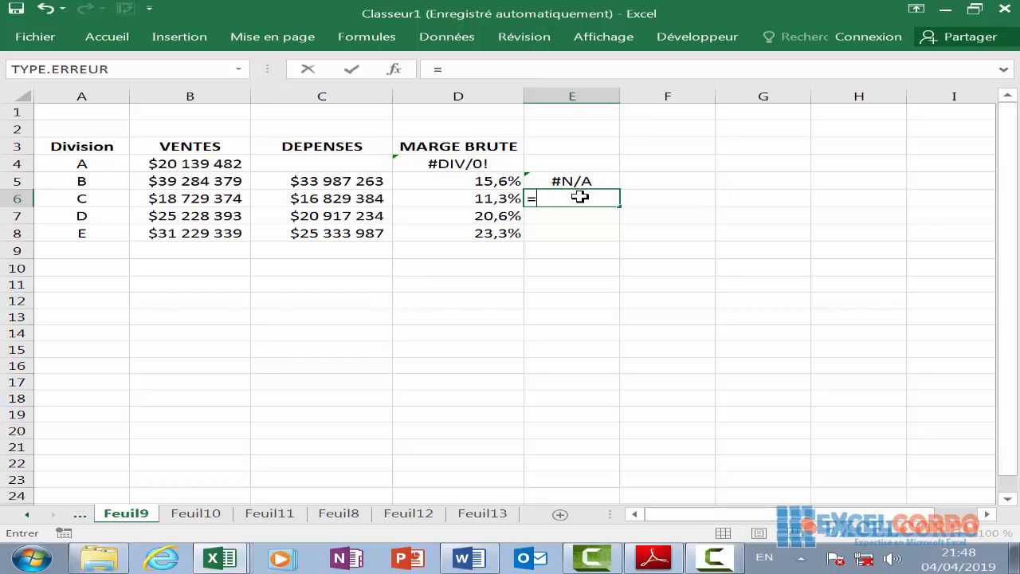
text(si)
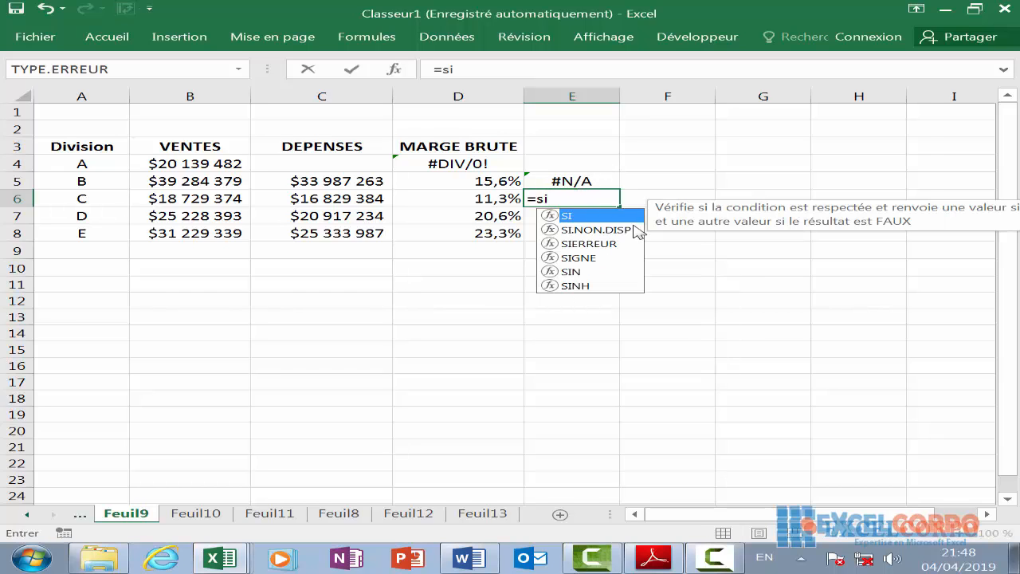
double_click(577, 220)
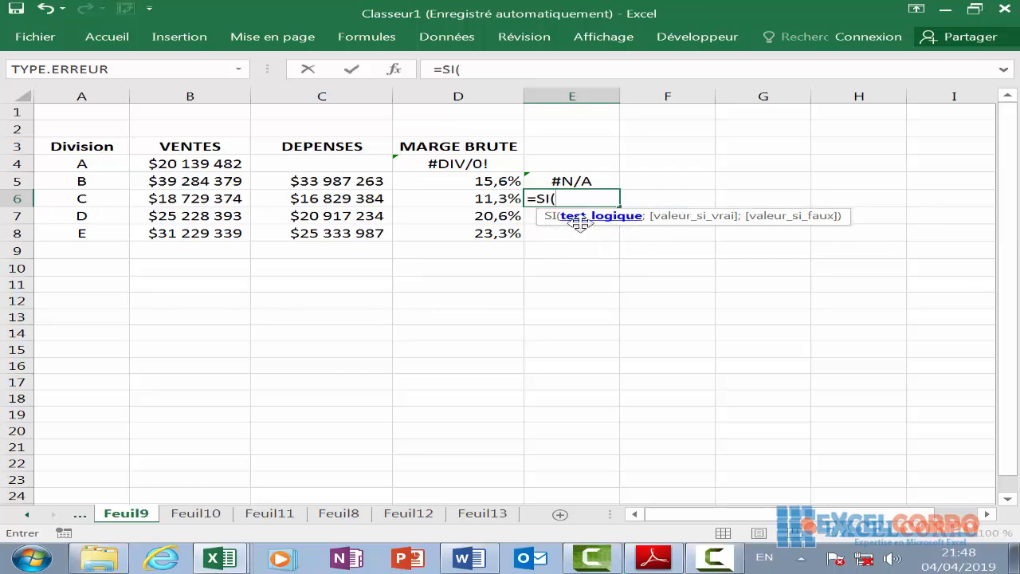
text(typ)
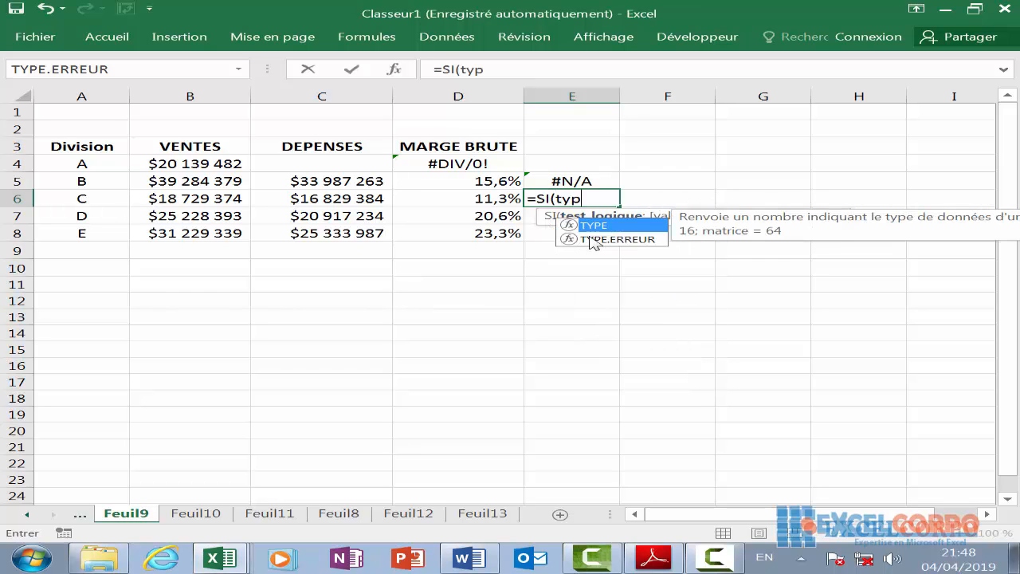
double_click(603, 239)
click(479, 202)
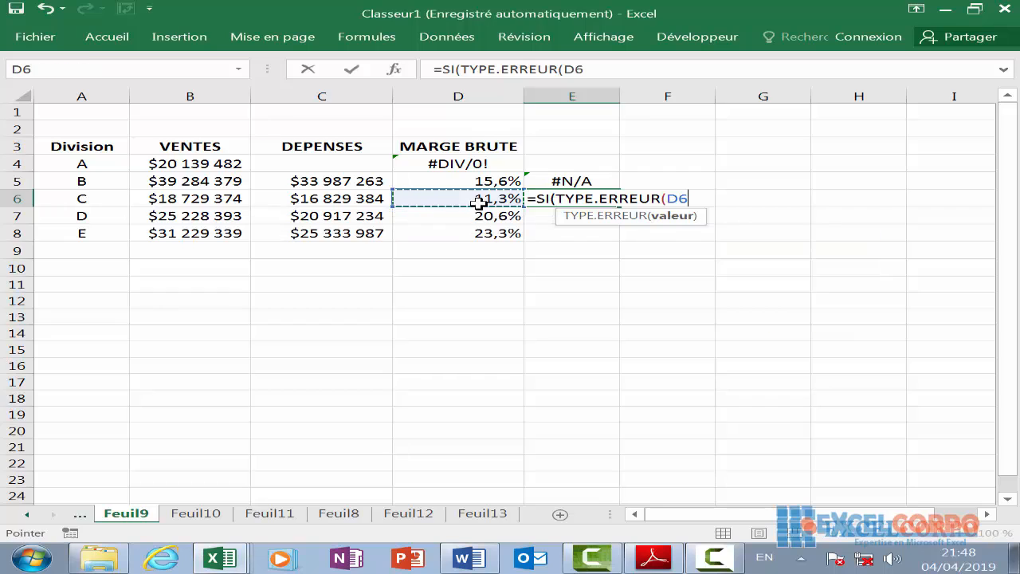
text())
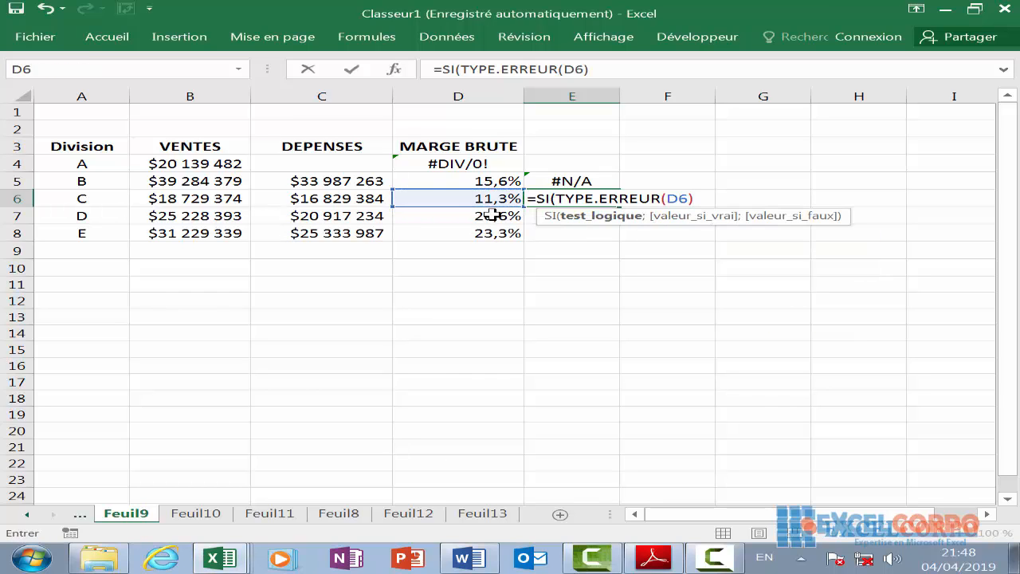
text(<=8;)
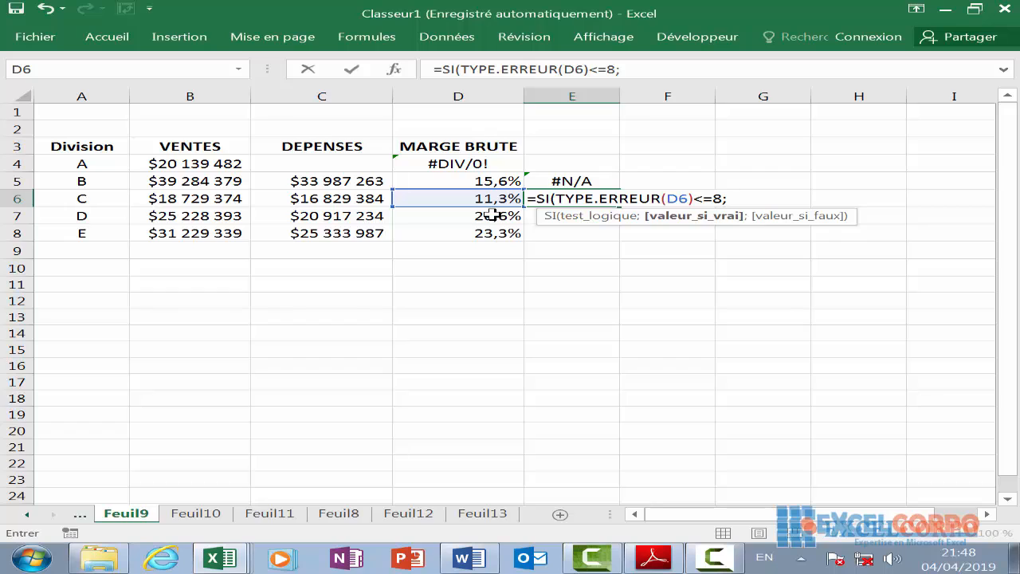
key(Return)
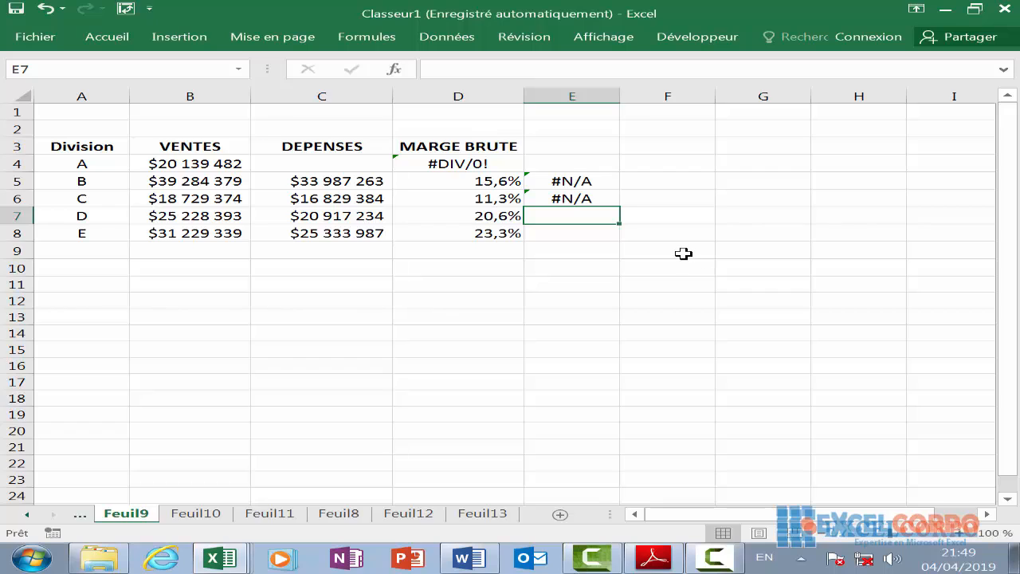
click(576, 182)
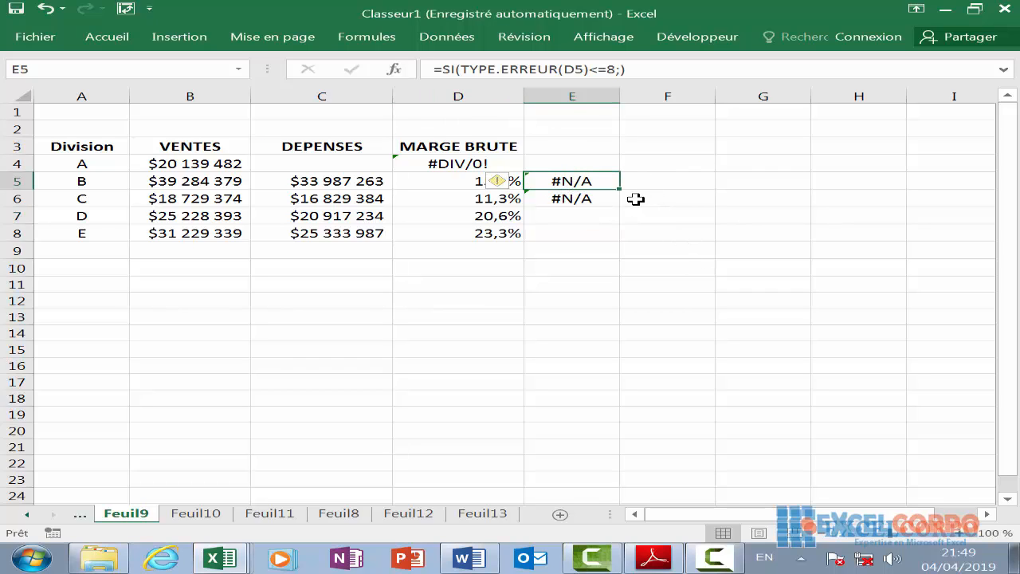
Begin a CHOISIR formula in F5 that uses TYPE.ERREUR(D5) as its index number
click(679, 181)
text(c)
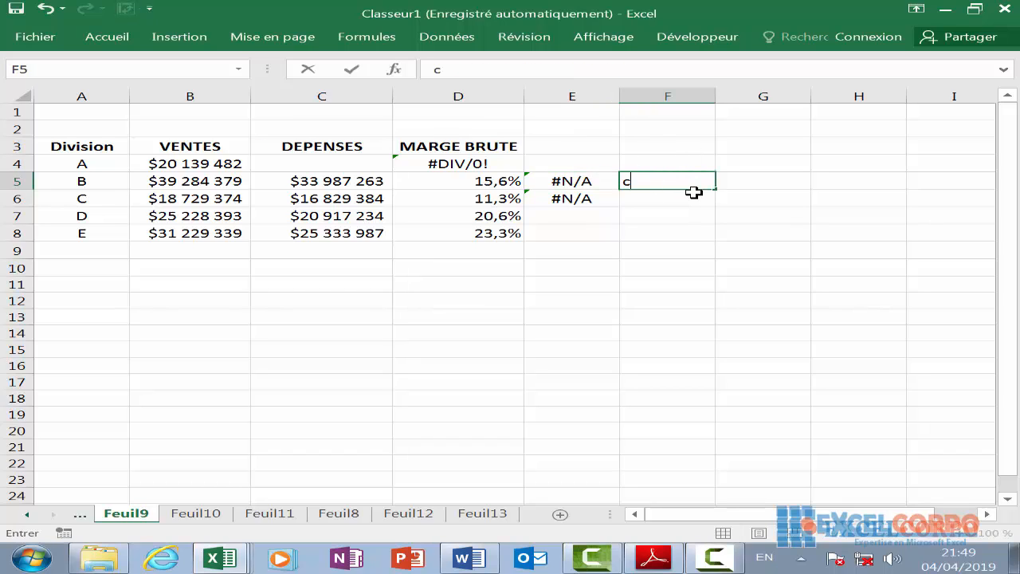
key(BackSpace)
text(=)
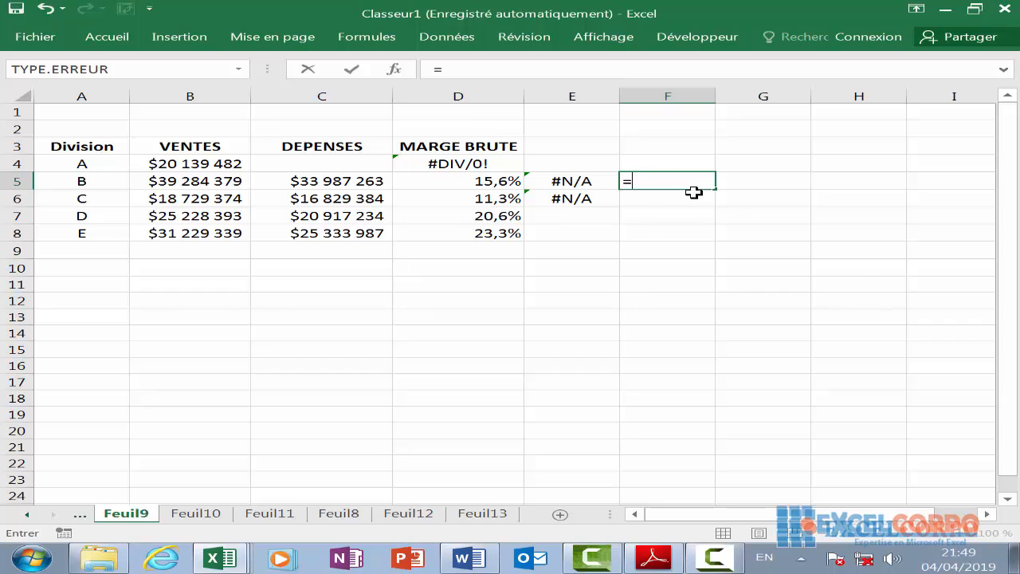
text(chois)
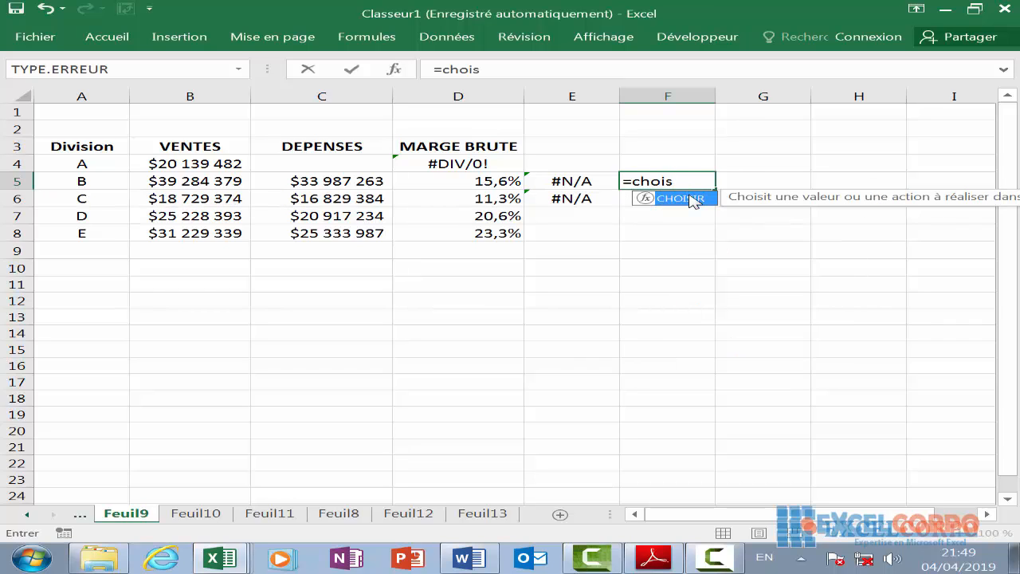
double_click(681, 197)
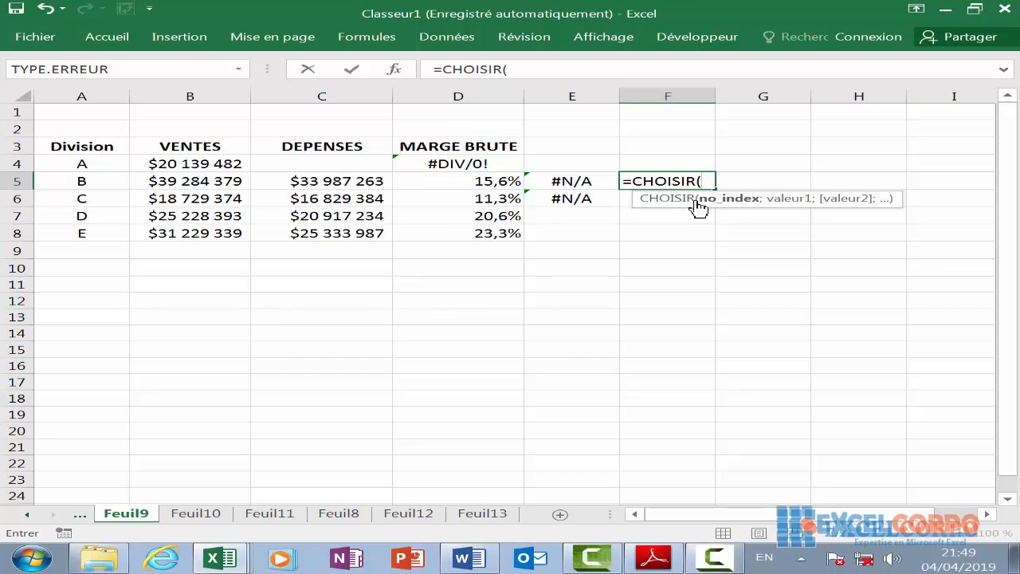
text(e)
key(BackSpace)
text(ty)
double_click(751, 223)
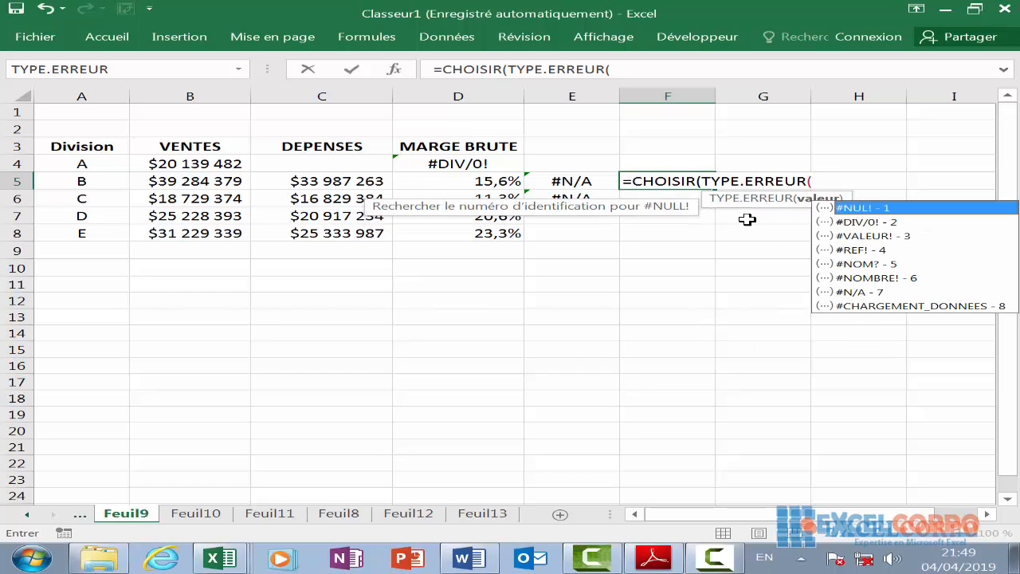
click(516, 180)
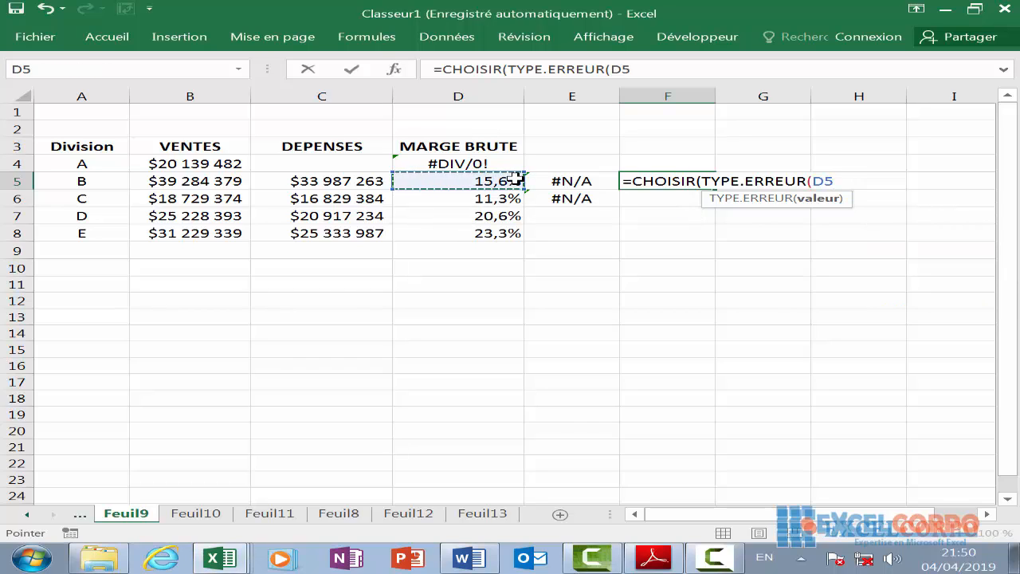
text();)
click(826, 181)
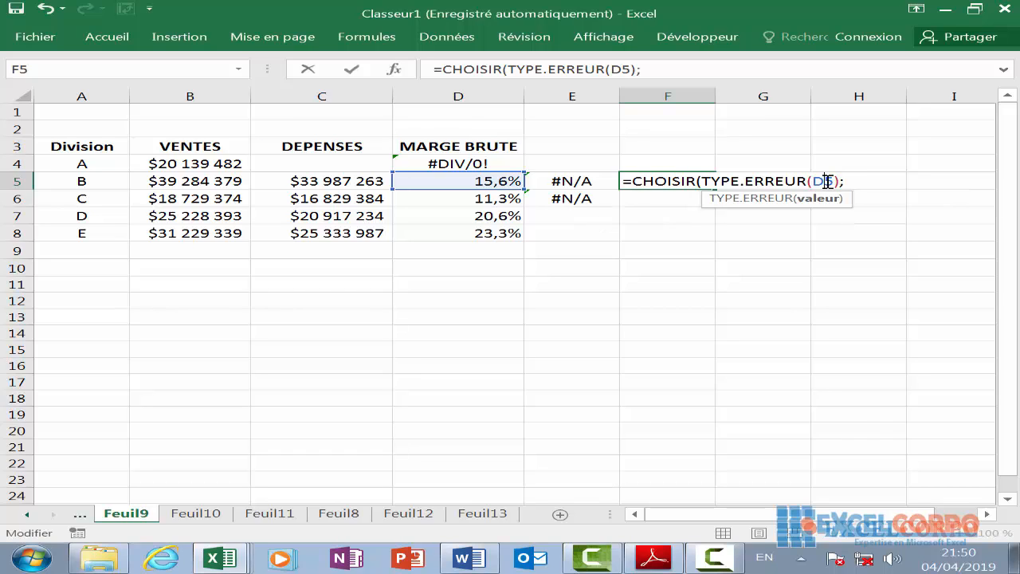
click(851, 182)
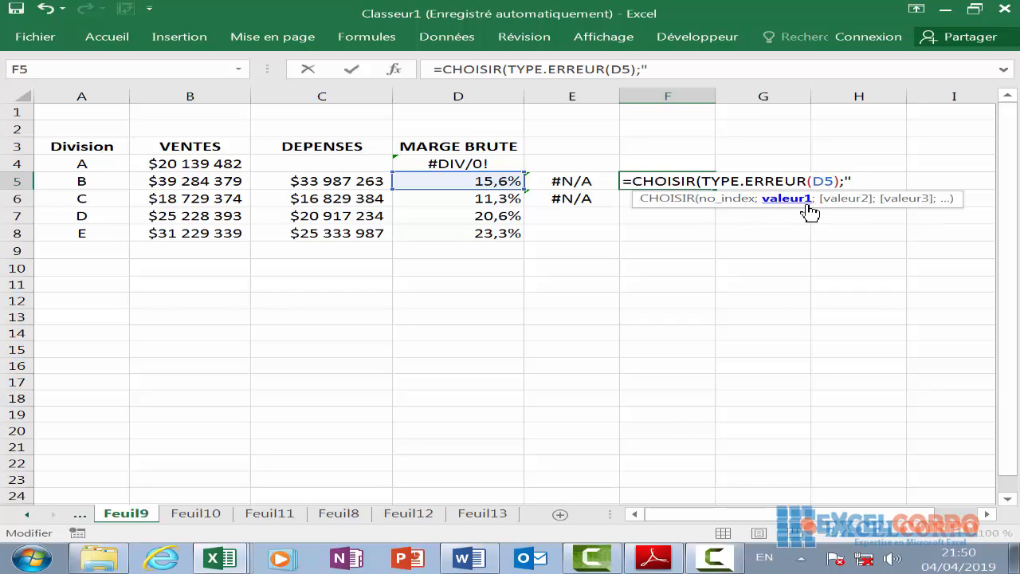
Add the text "les plages ne se croisent pas" as the first value of the CHOISIR formula
text(les plages ne s)
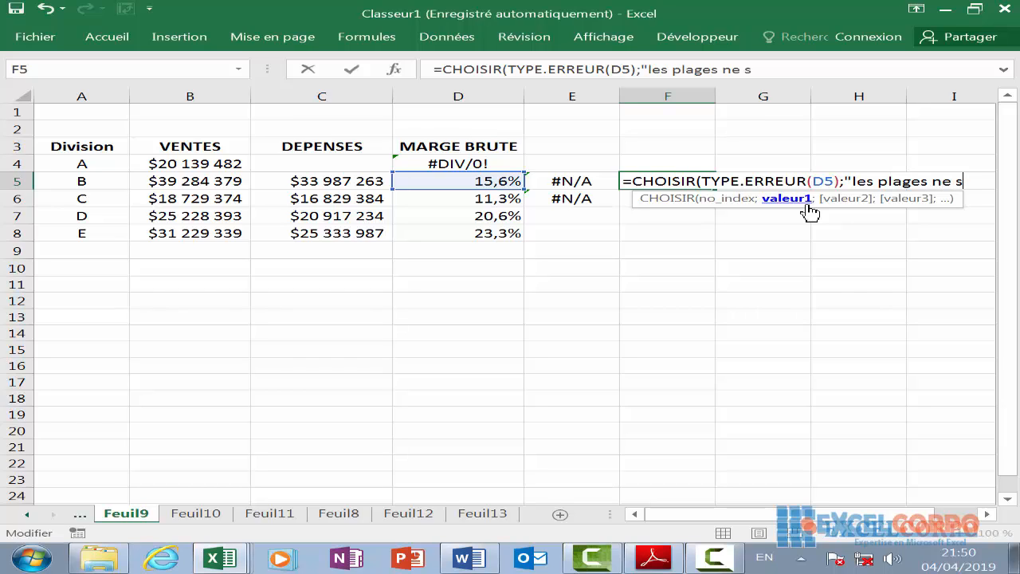
text(e croi)
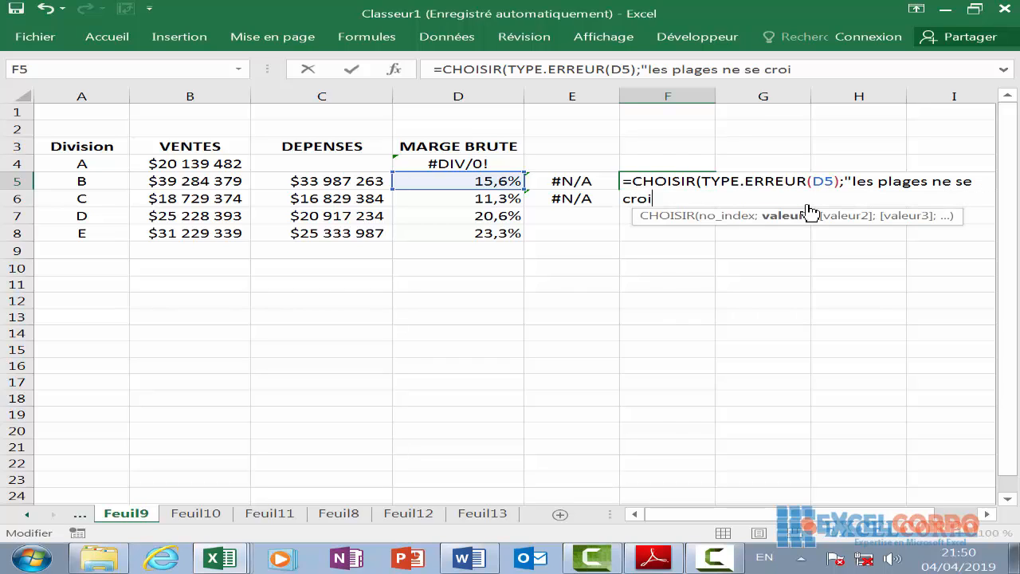
text(sent pe)
key(BackSpace)
text(as)
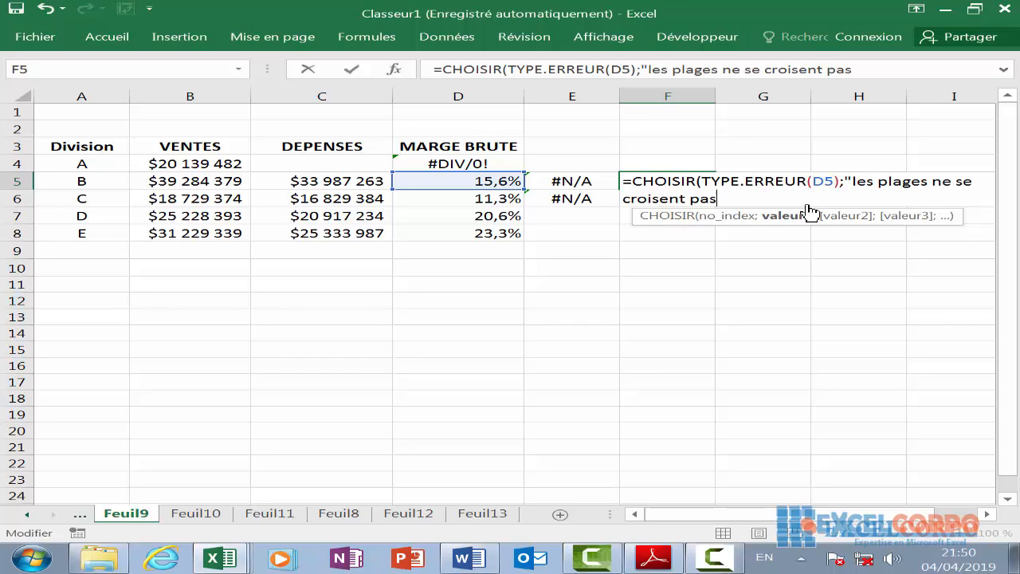
text(";)
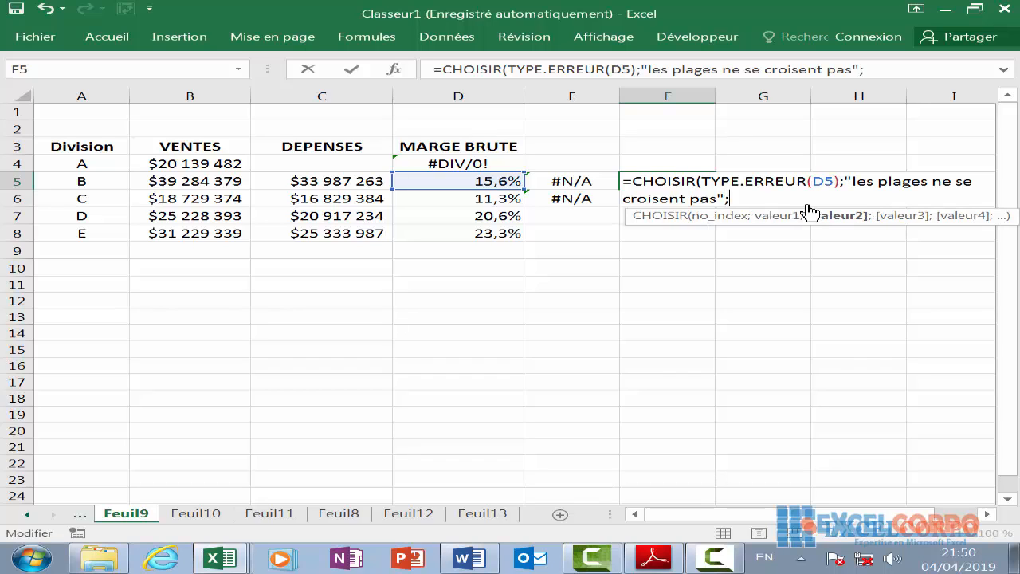
Add "le diviseur est 0" as the second CHOISIR value, then close and enter the formula
text(le divi)
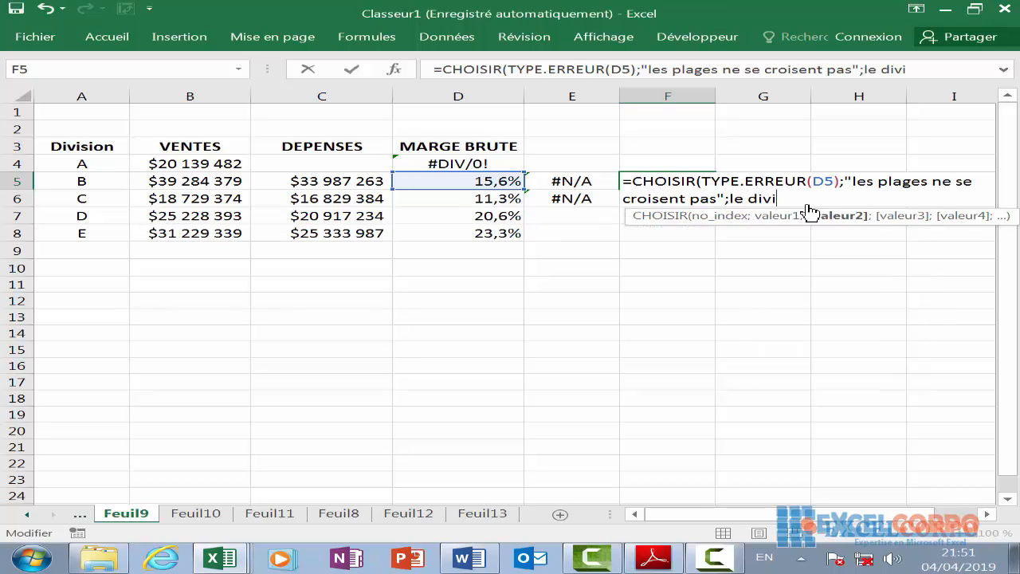
text(seur est )
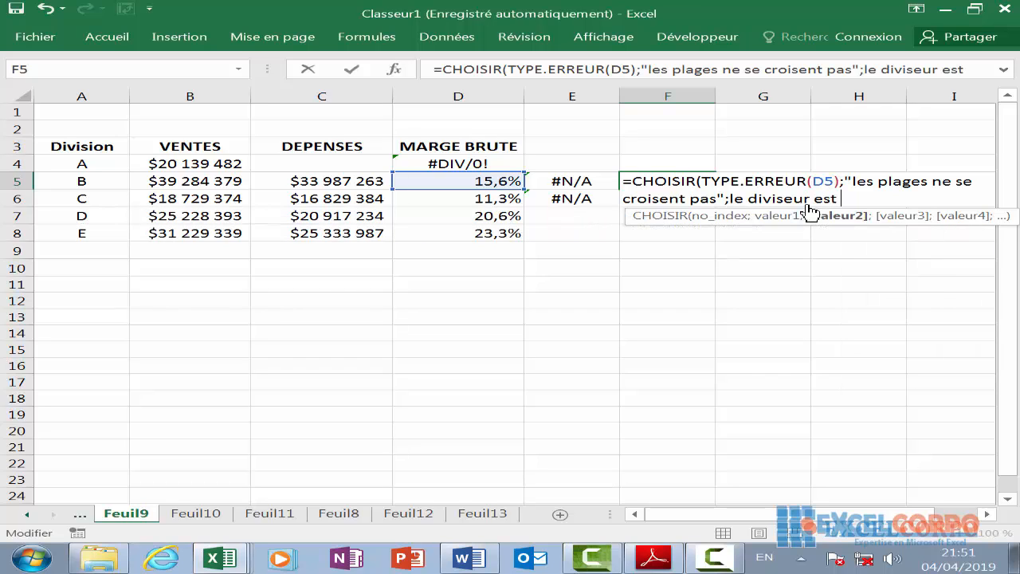
text(0"))
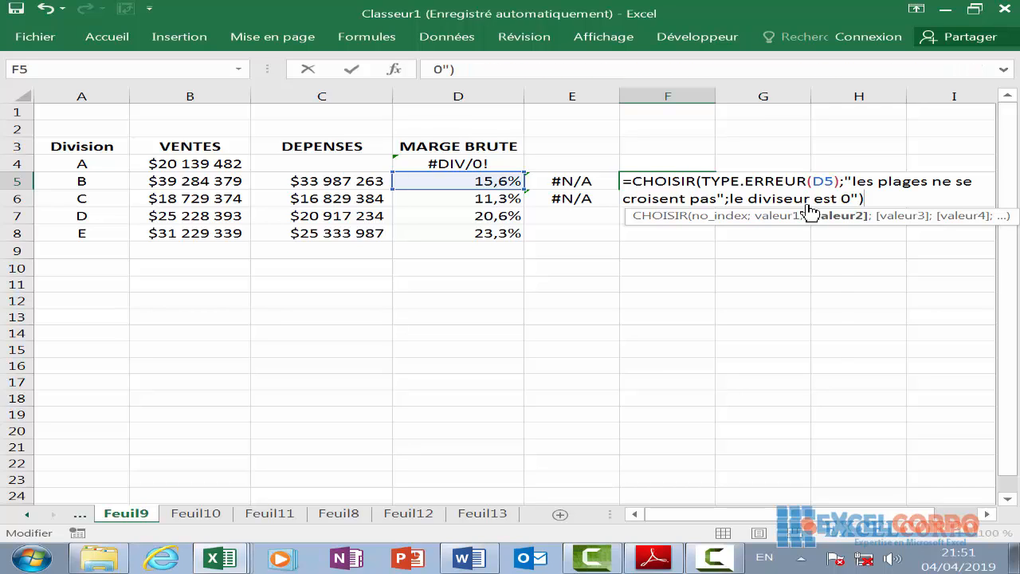
key(Return)
key(Return)
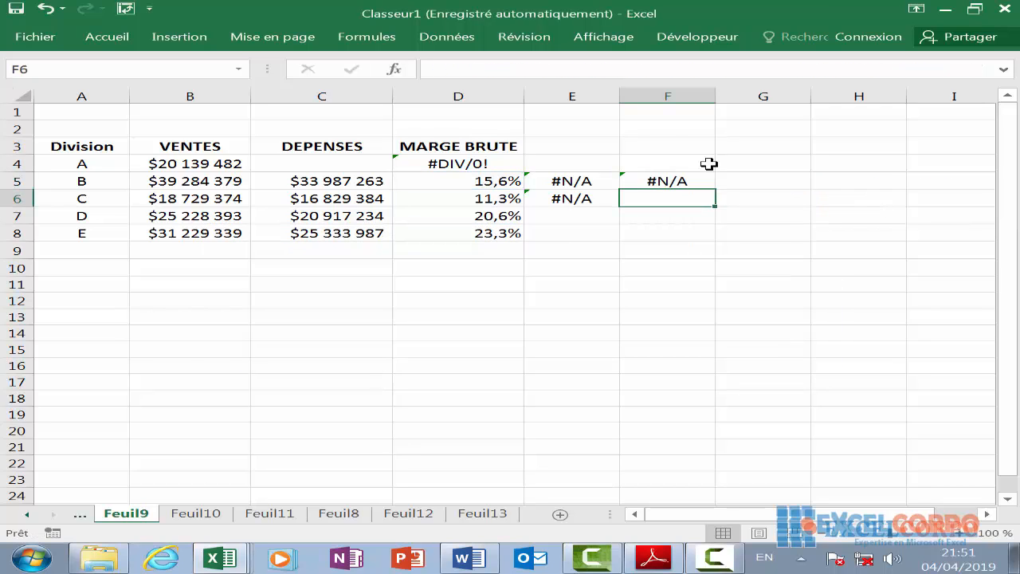
click(674, 181)
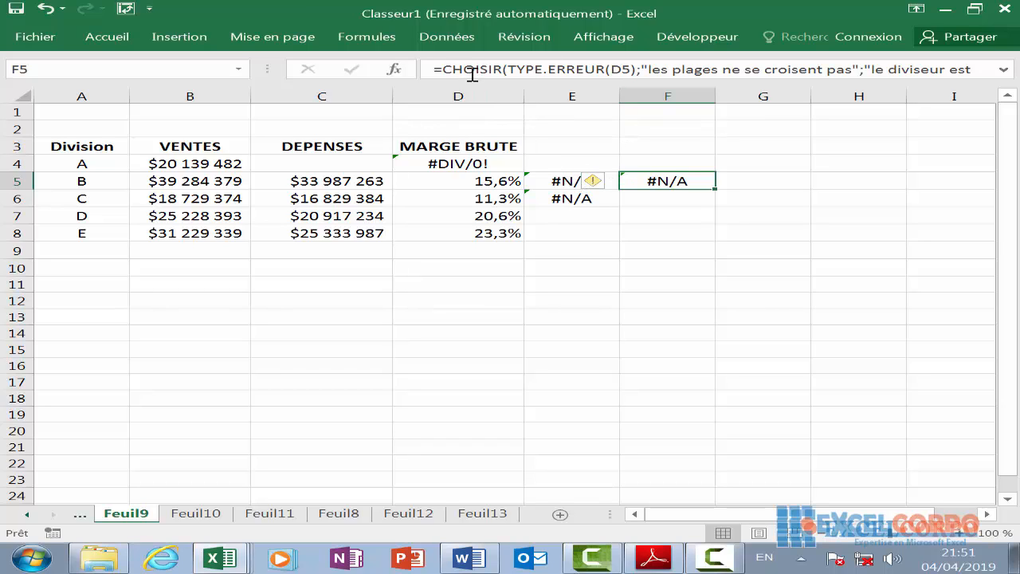
click(562, 180)
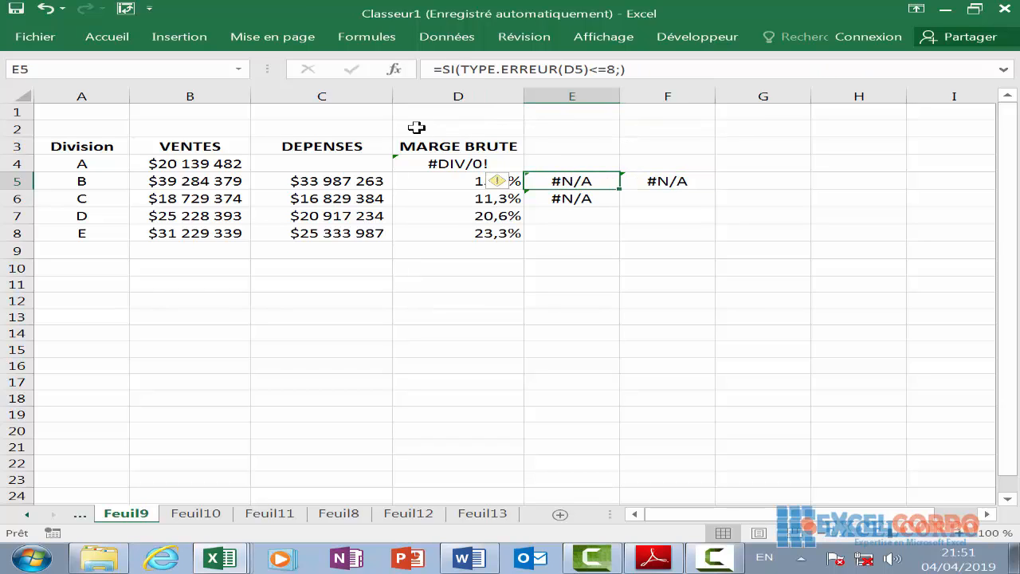
click(658, 181)
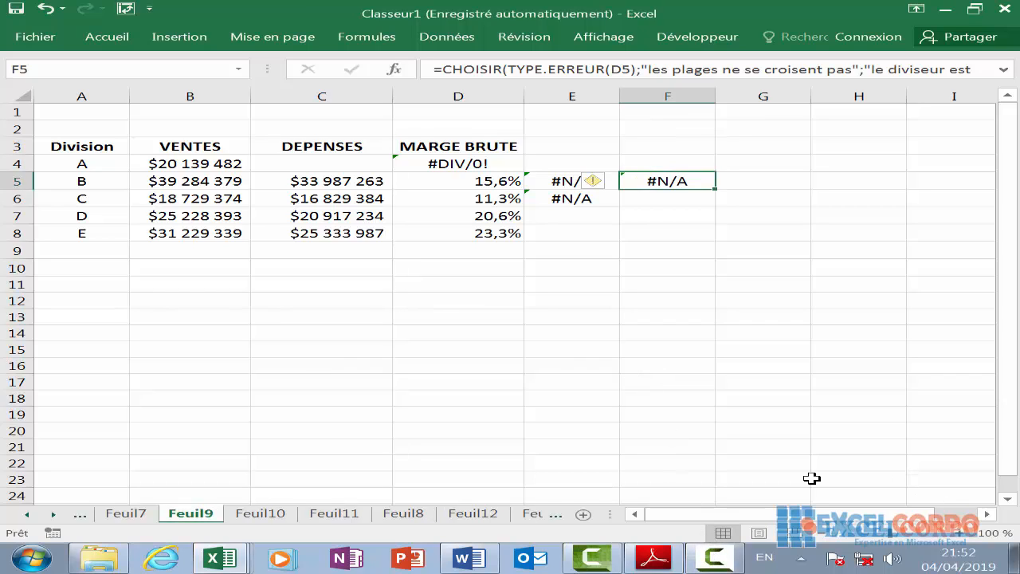
click(584, 181)
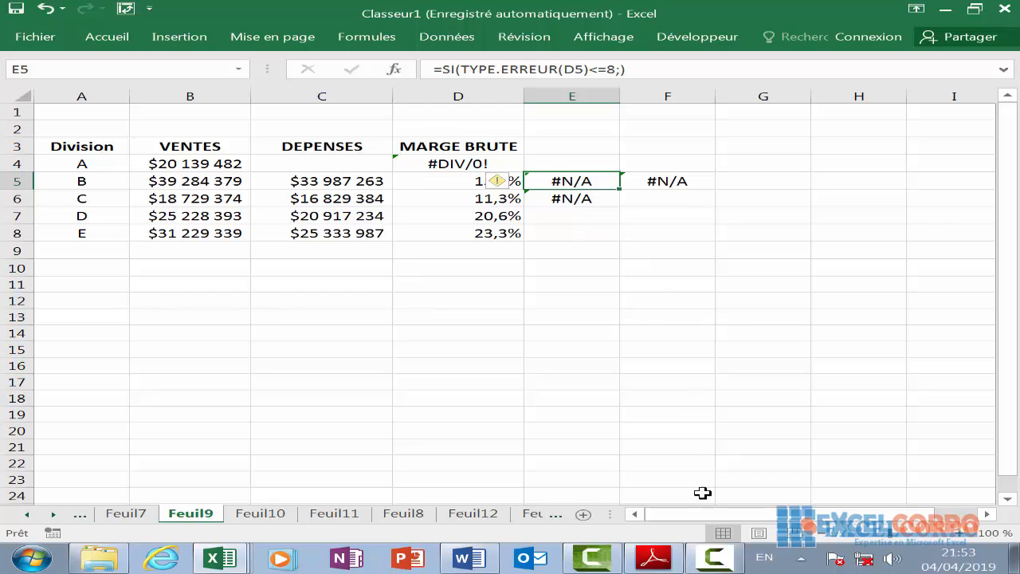
click(721, 559)
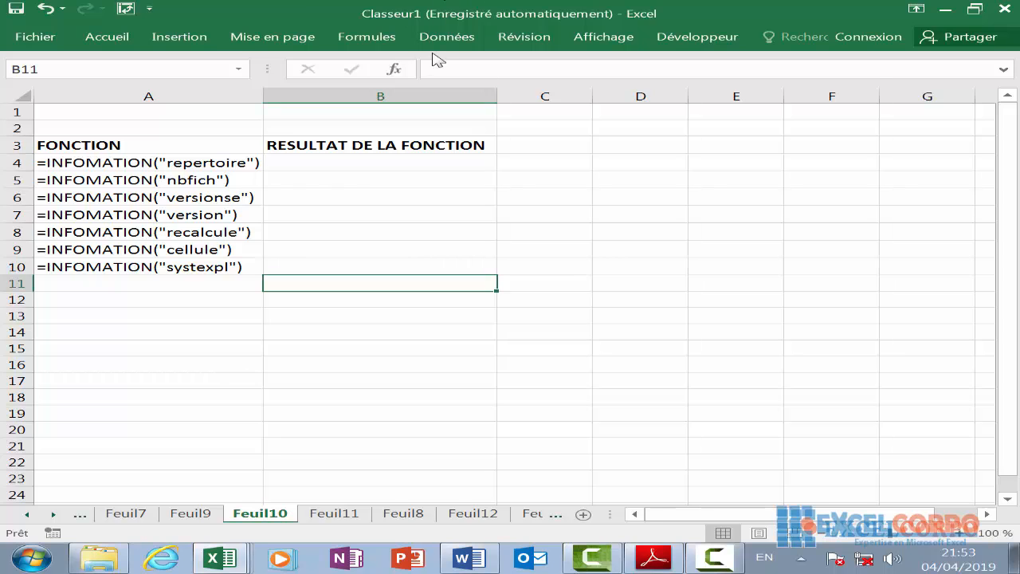
Look up INFORMATIONS in the Informations function category, examine its Type argument, and close the dialog without inserting the function
click(395, 71)
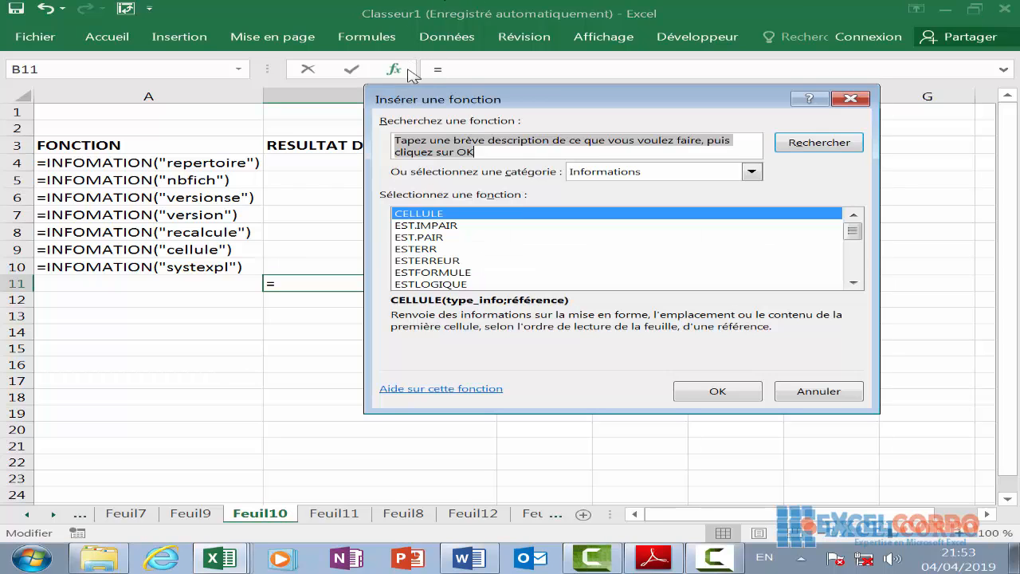
click(484, 253)
scroll(486, 255, down, 3)
click(514, 284)
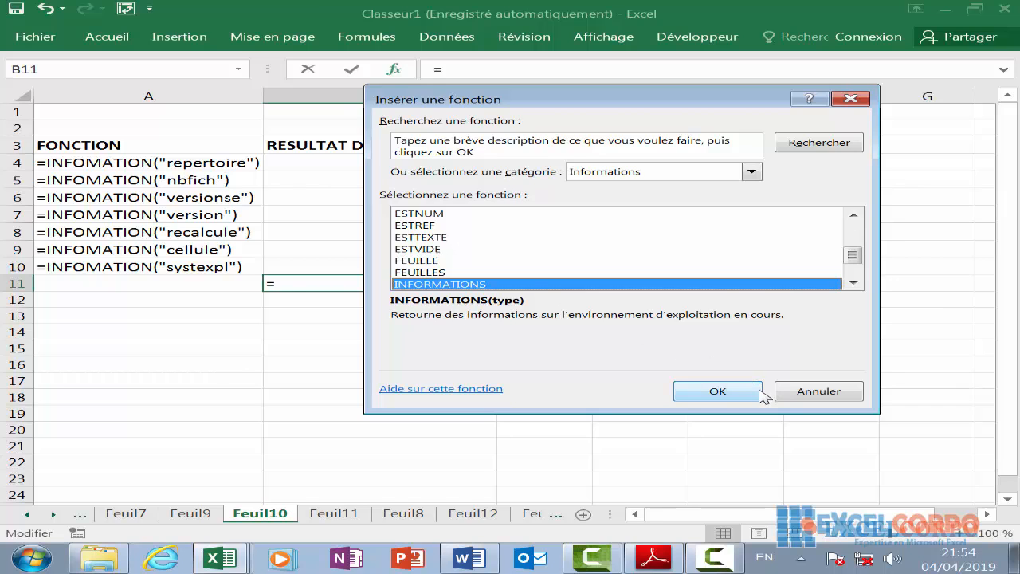
click(714, 391)
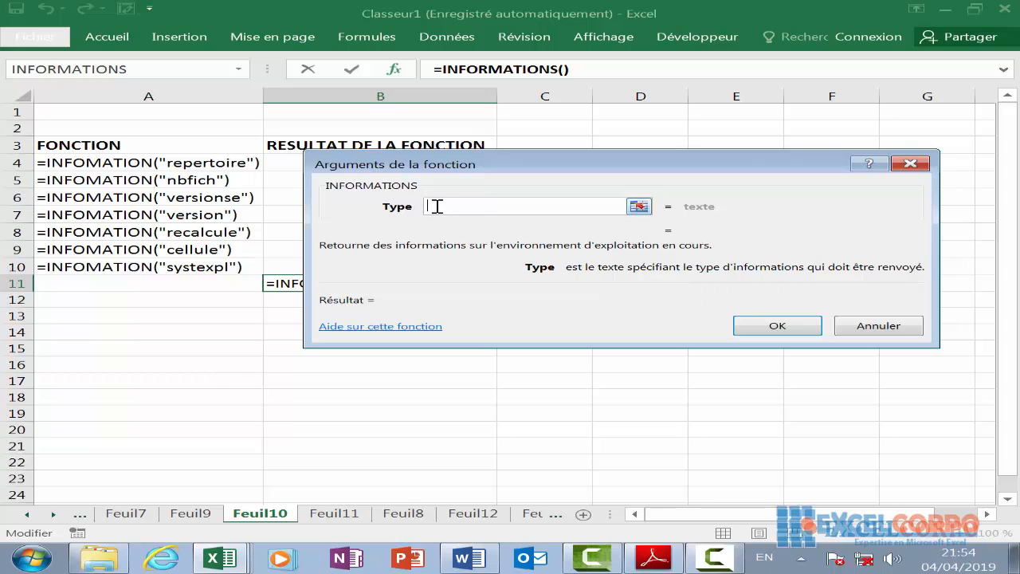
click(910, 163)
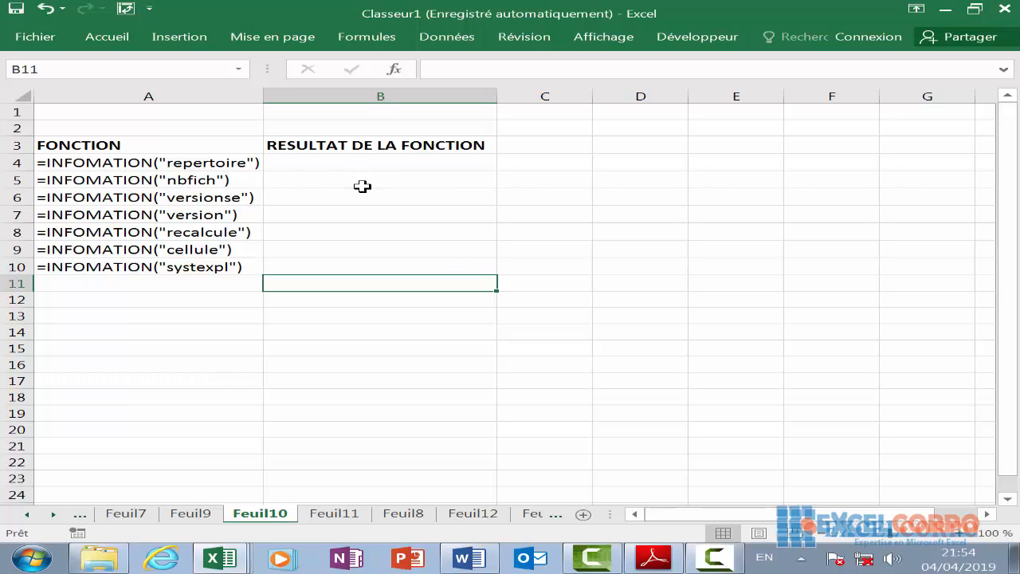
Enter an INFORMATIONS formula in B4 with "REPERTOIRE" as its type, to return the active folder path
click(344, 159)
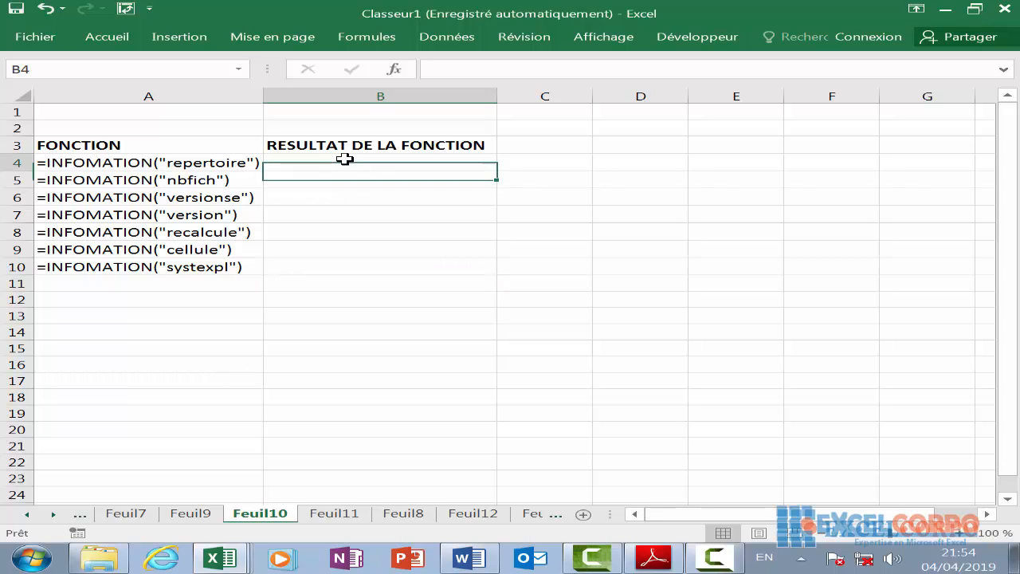
text(=)
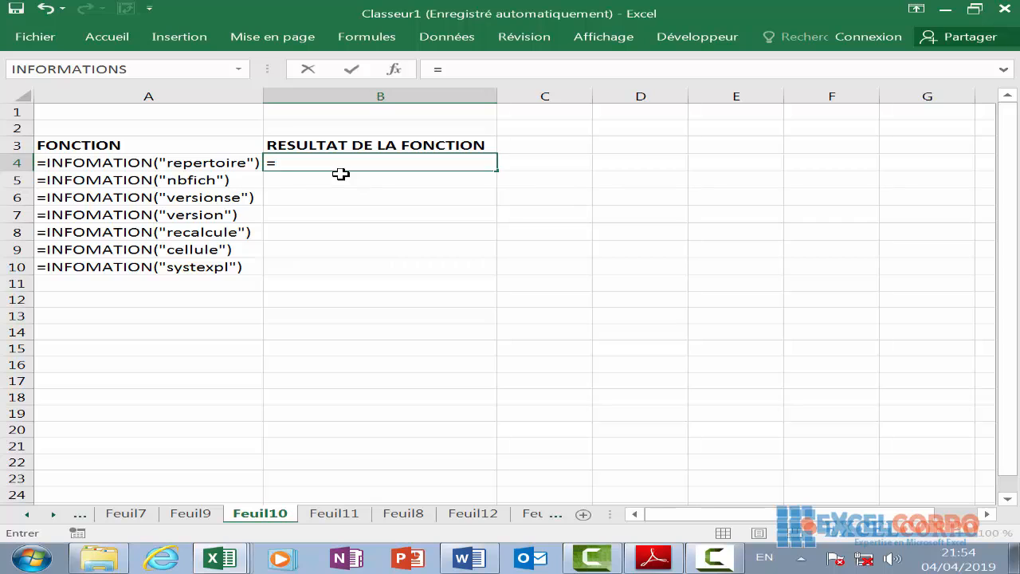
text(info)
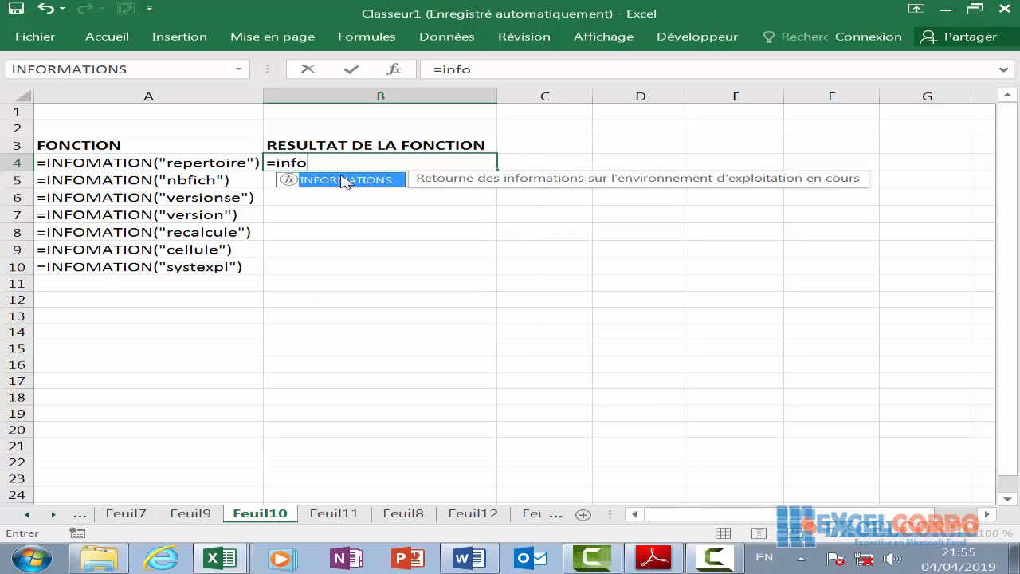
double_click(357, 188)
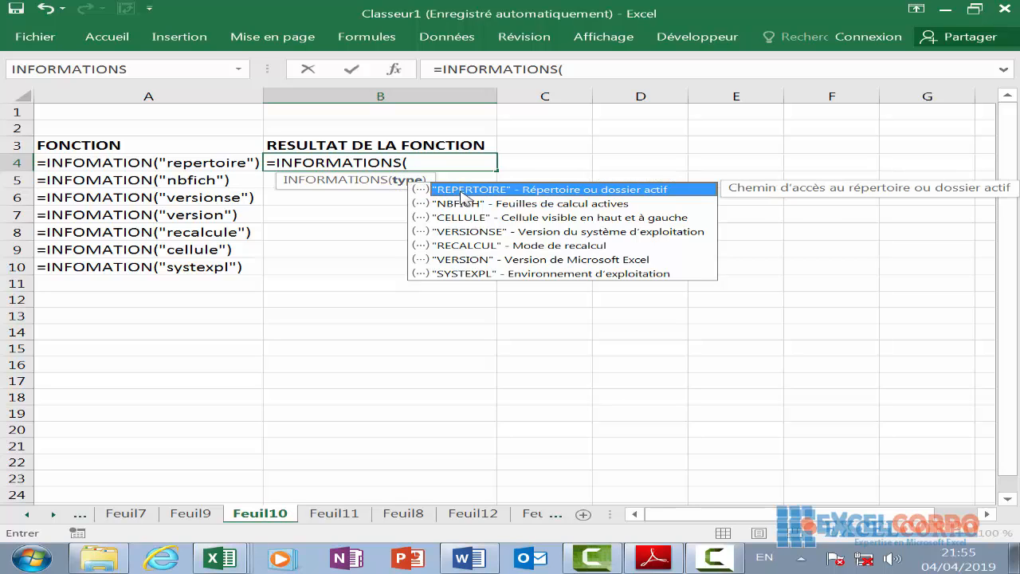
double_click(461, 191)
click(460, 193)
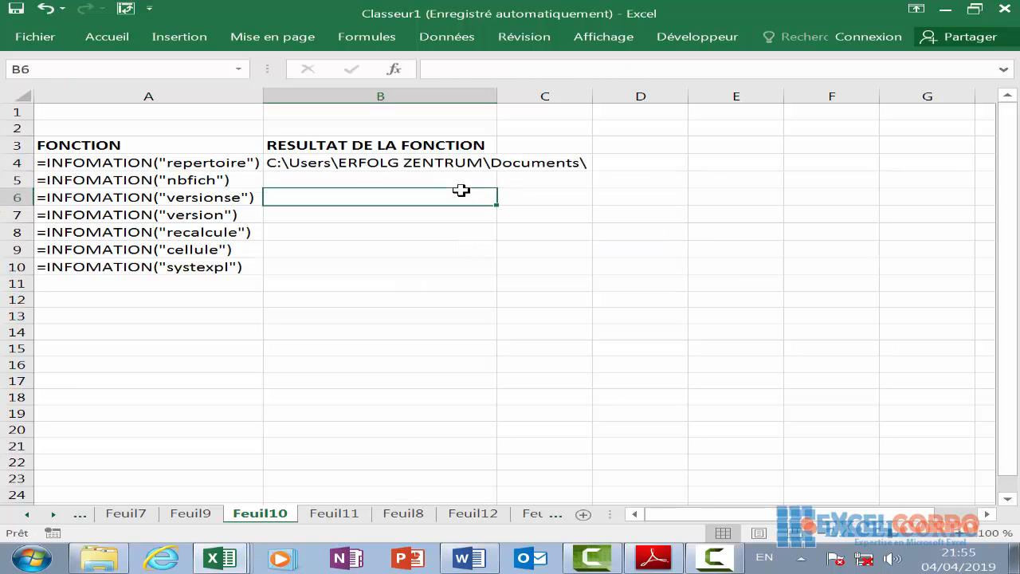
double_click(402, 162)
Enter the formula =INFORMATIONS("NBFICH") in B5 and reselect that cell to check it
click(279, 176)
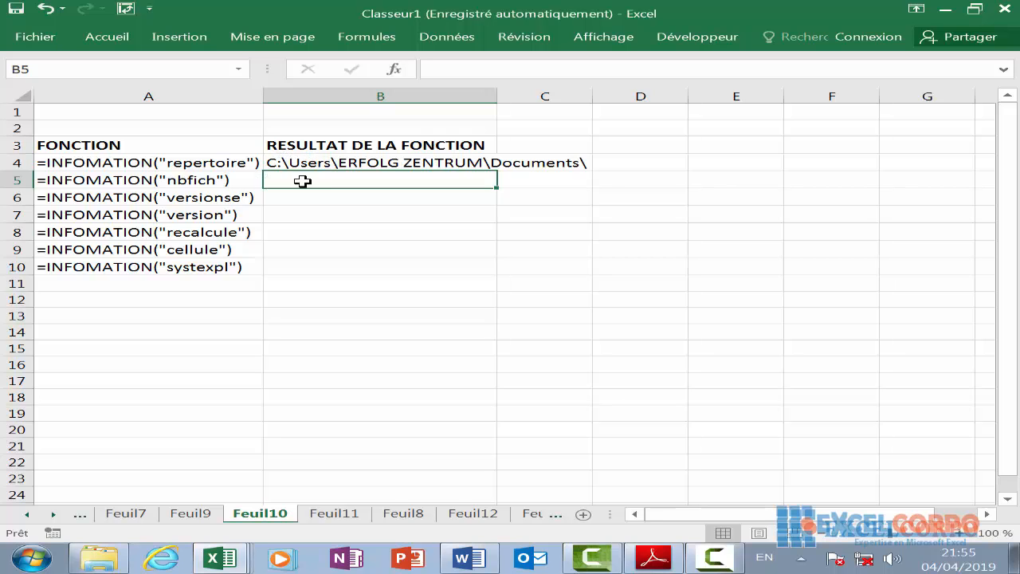
text(=in)
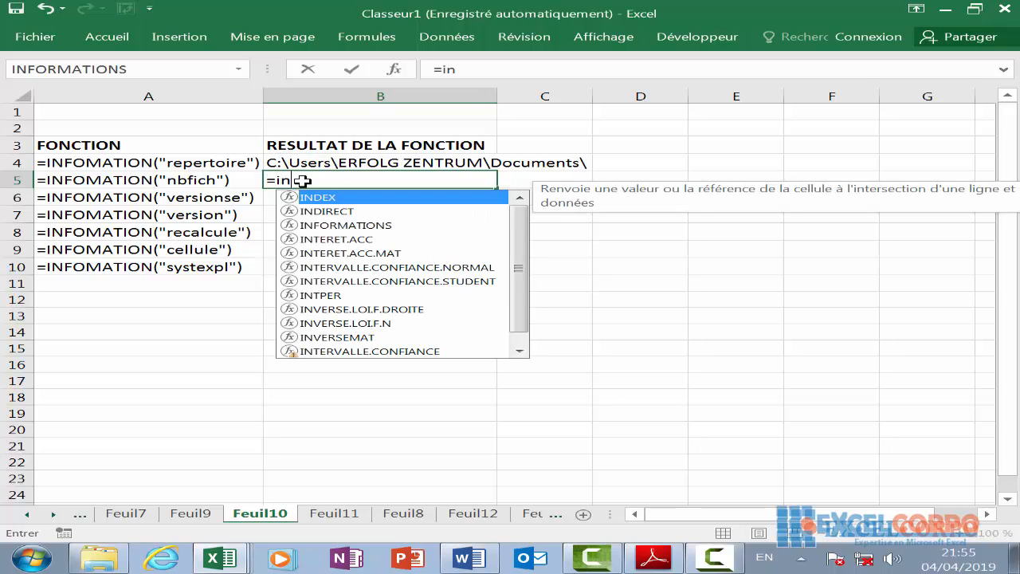
text(f)
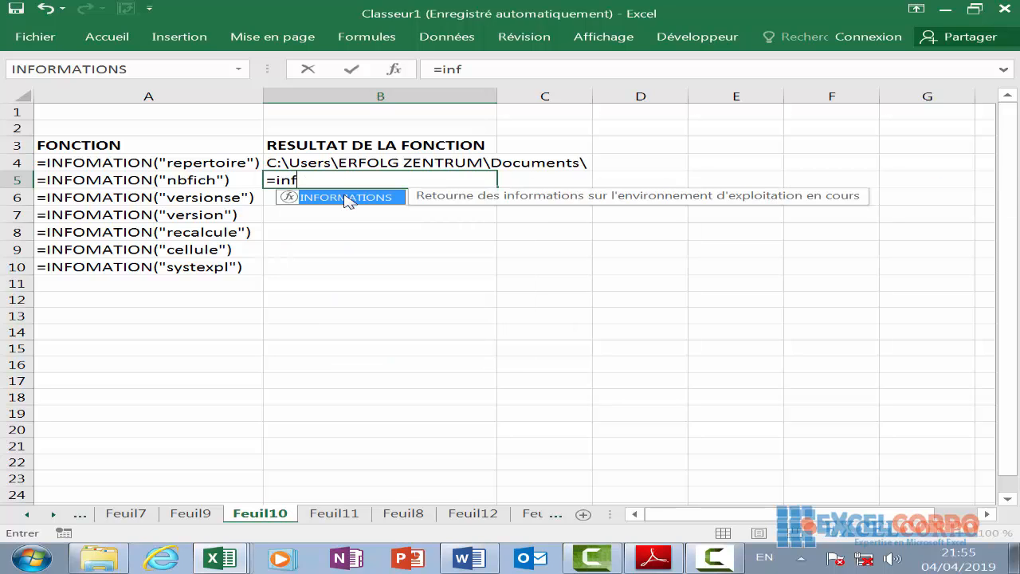
double_click(345, 198)
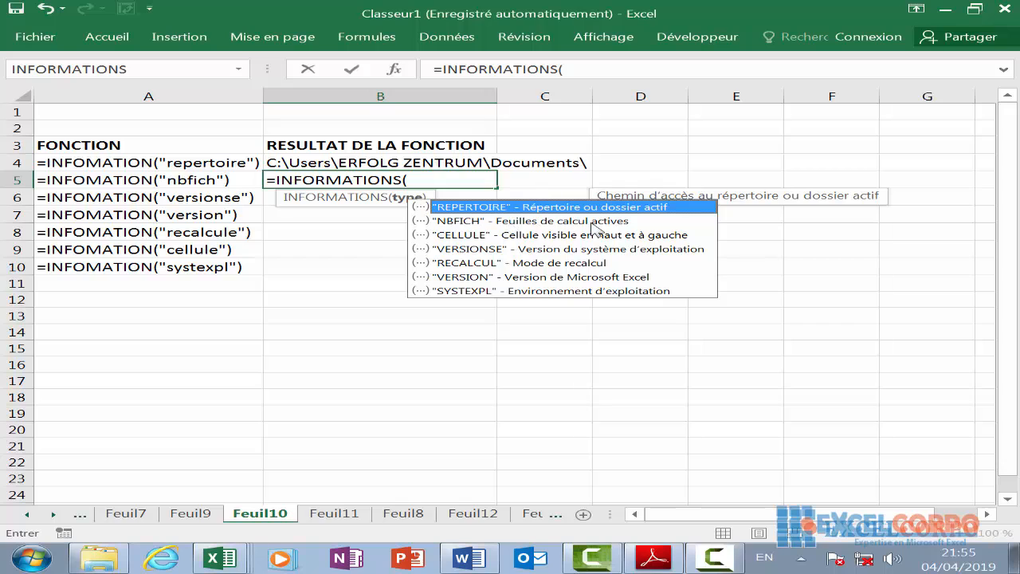
double_click(466, 221)
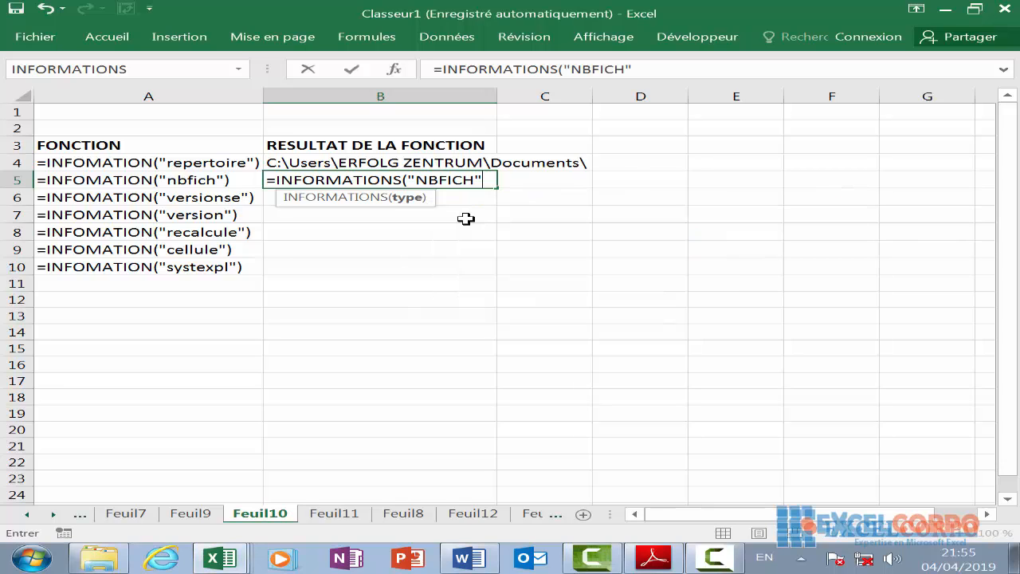
text())
key(Return)
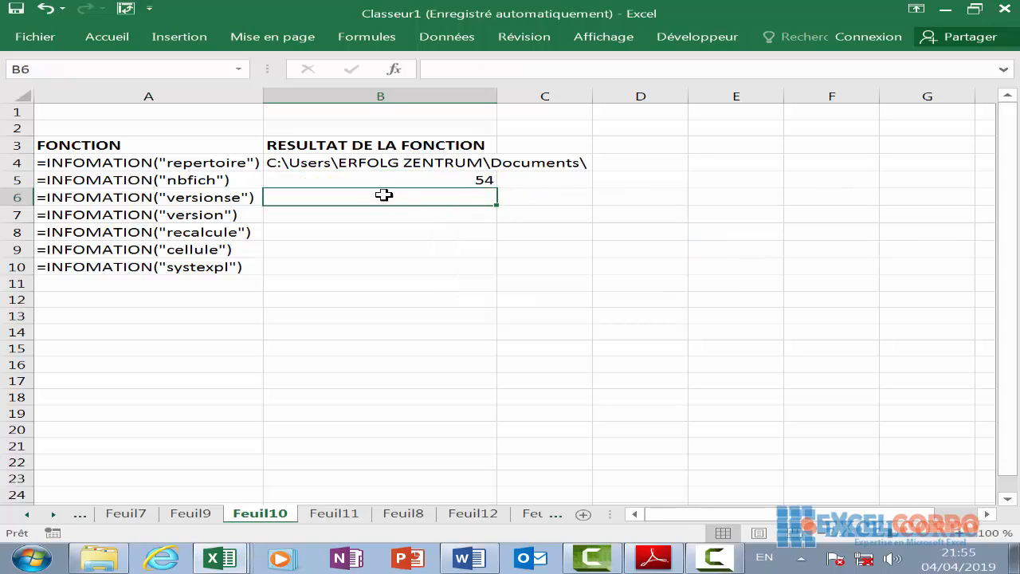
click(484, 180)
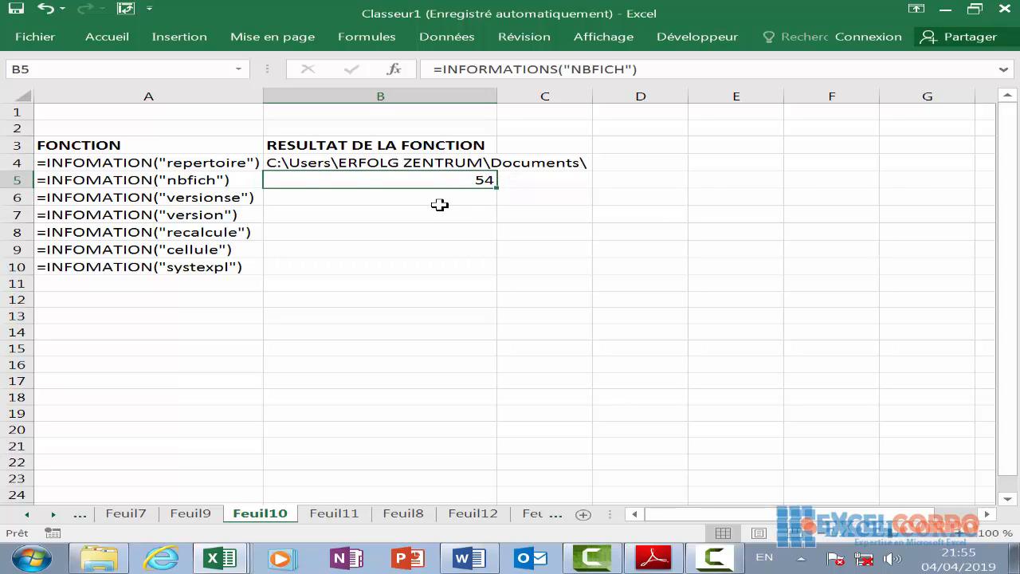
Enter an INFORMATIONS formula in B6 with "VERSIONSE" as its type, to return the operating system version
click(405, 197)
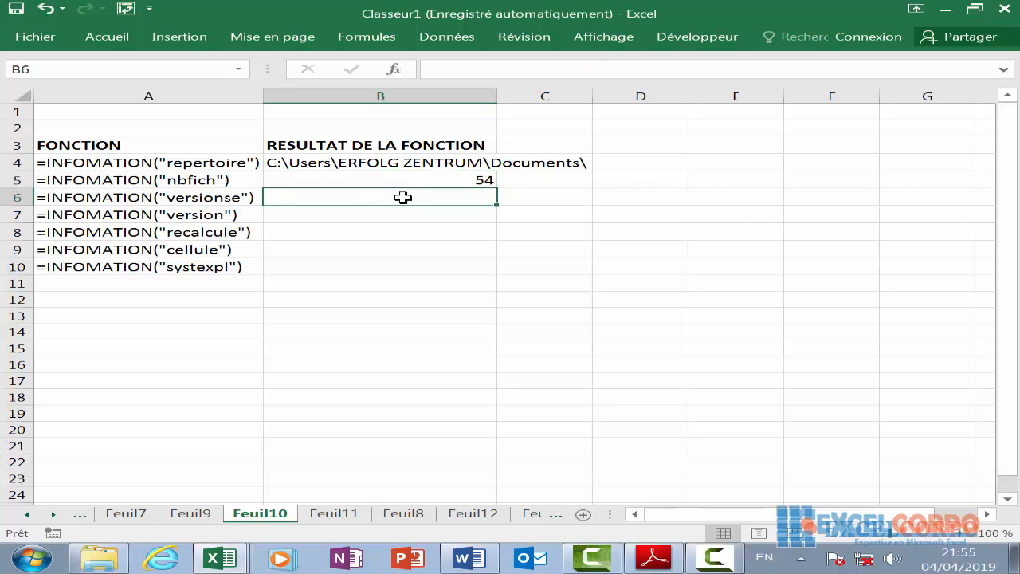
text(=inf)
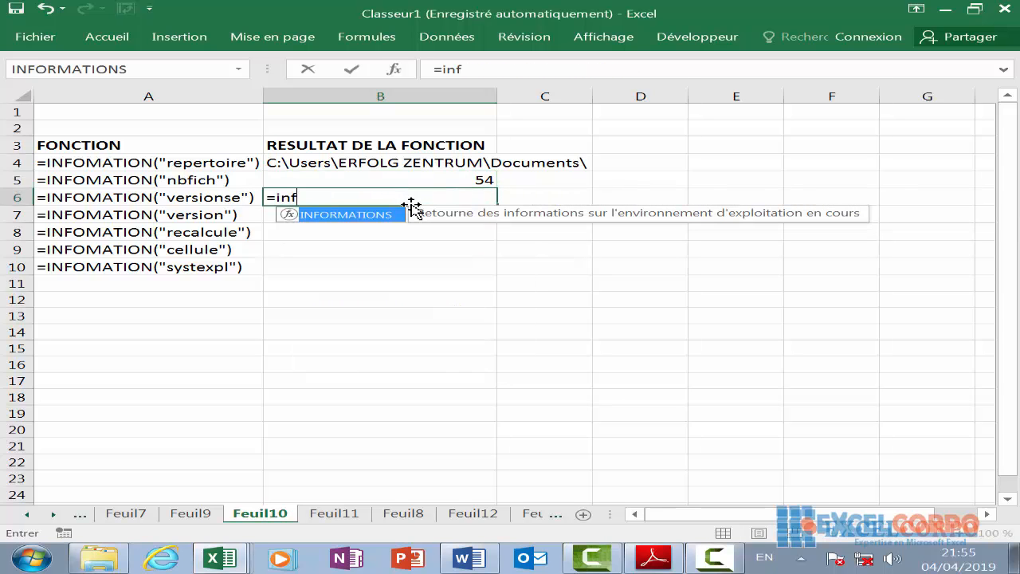
double_click(354, 215)
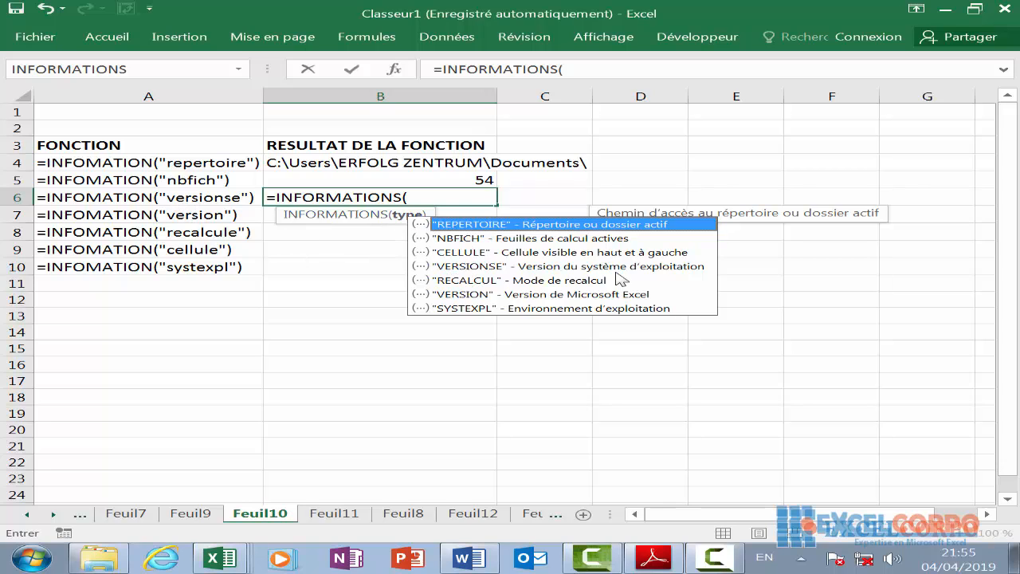
double_click(494, 271)
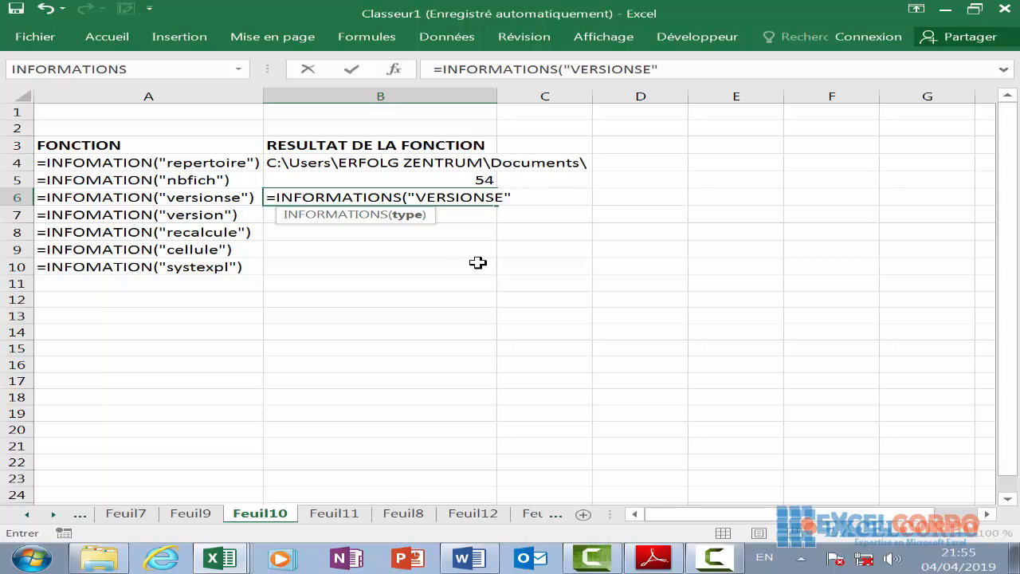
key(Return)
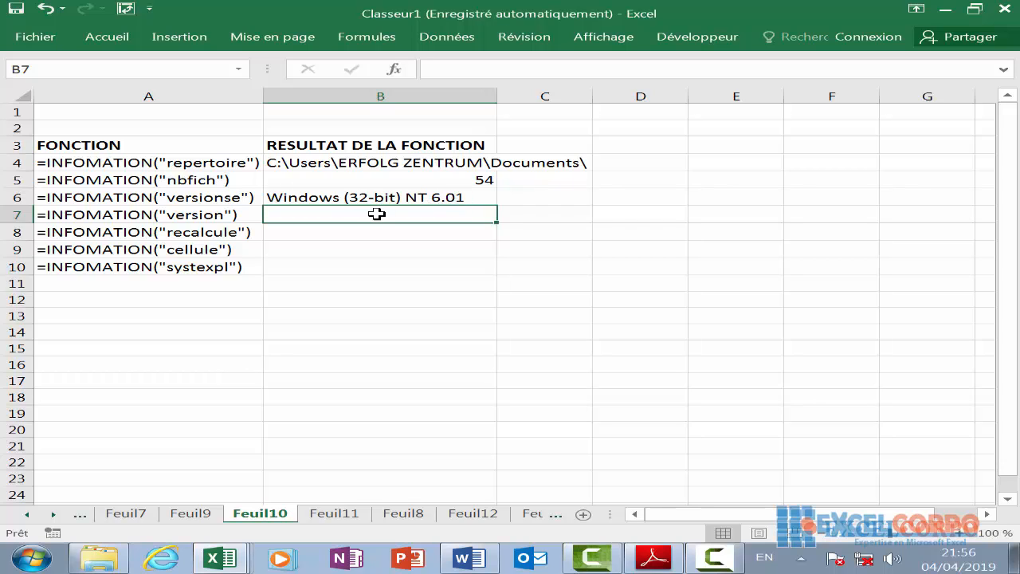
Enter the formula =INFORMATIONS("VERSION") in B7 to return the Microsoft Excel version
text(=in)
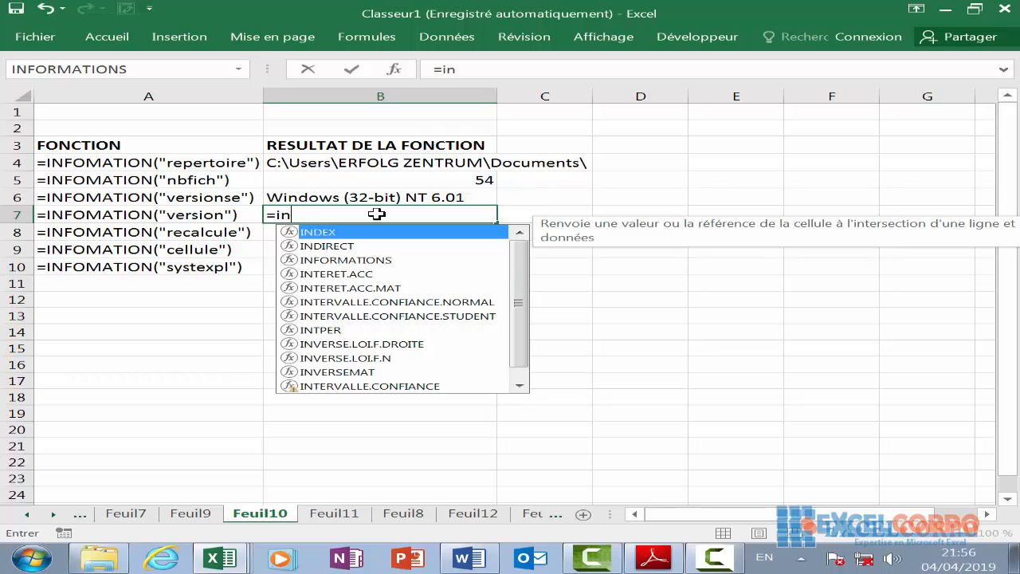
text(for)
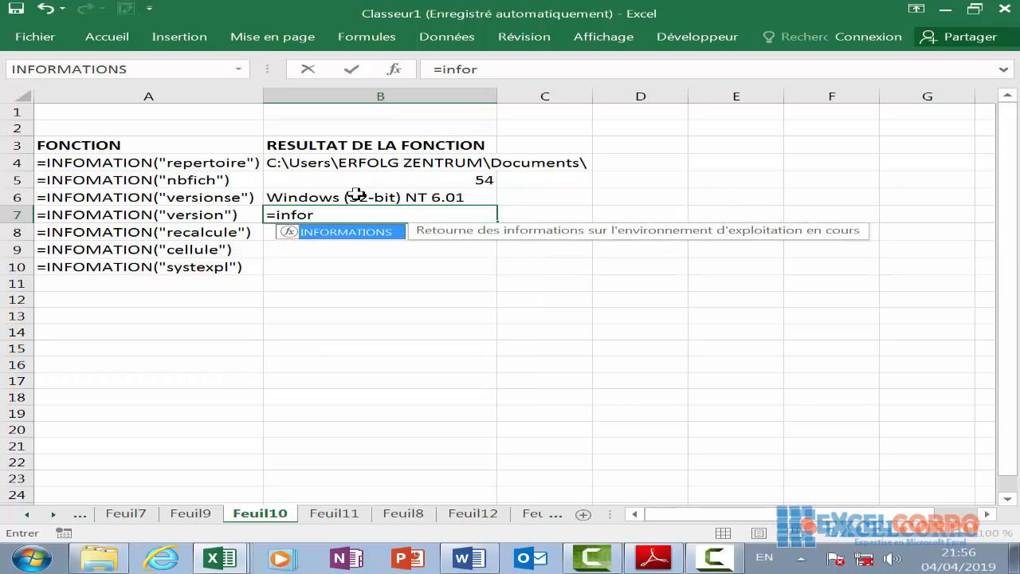
double_click(348, 231)
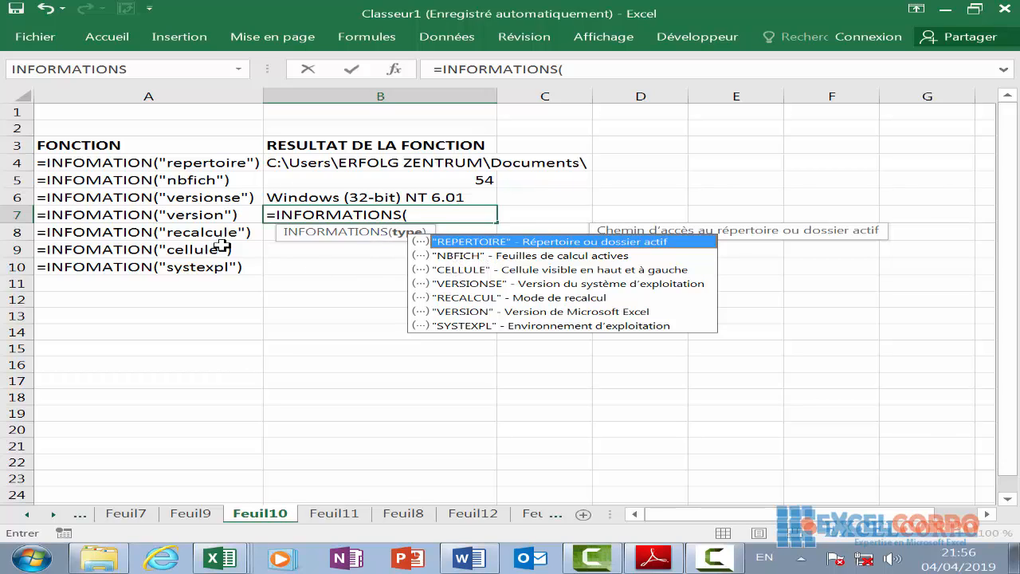
double_click(473, 314)
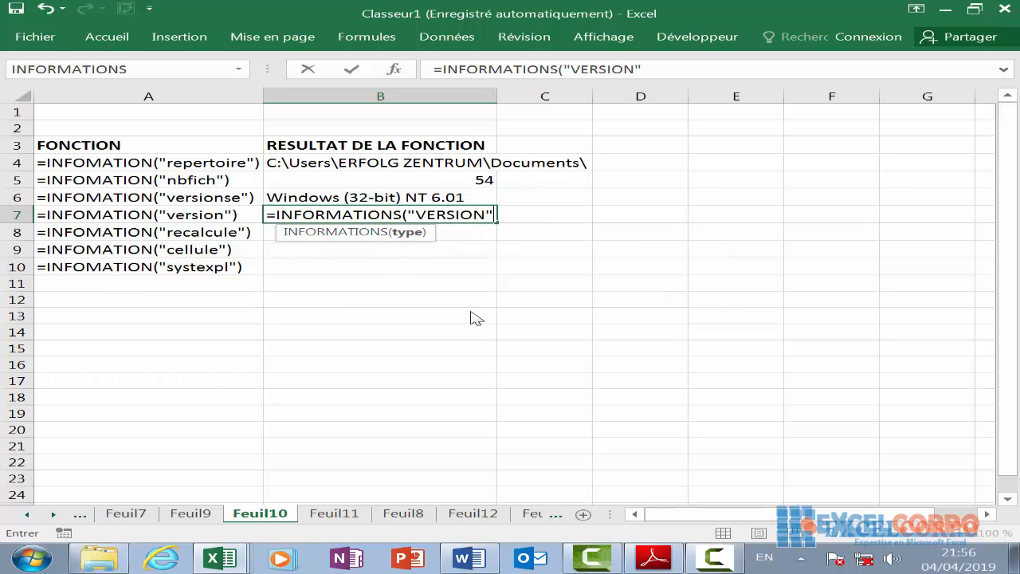
text())
key(Return)
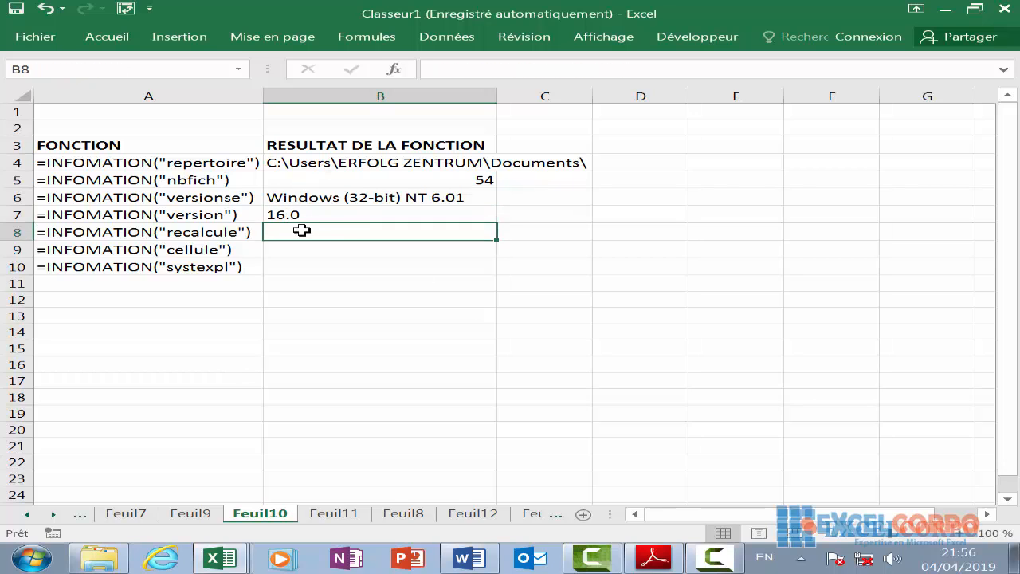
Enter an INFORMATIONS formula in B8 with "RECALCUL" as its type, to return the recalculation mode
text(=inf)
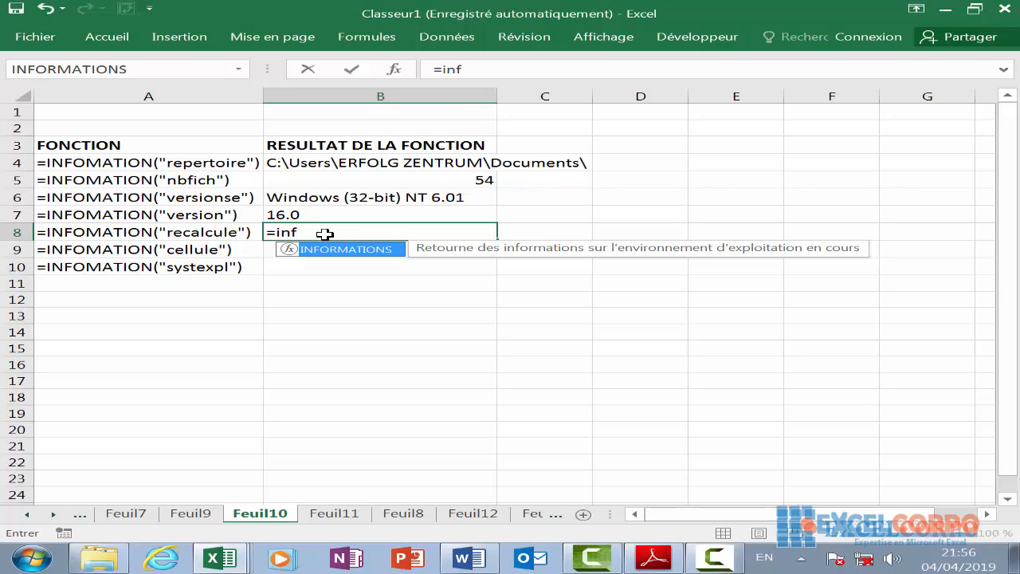
text(or)
double_click(356, 252)
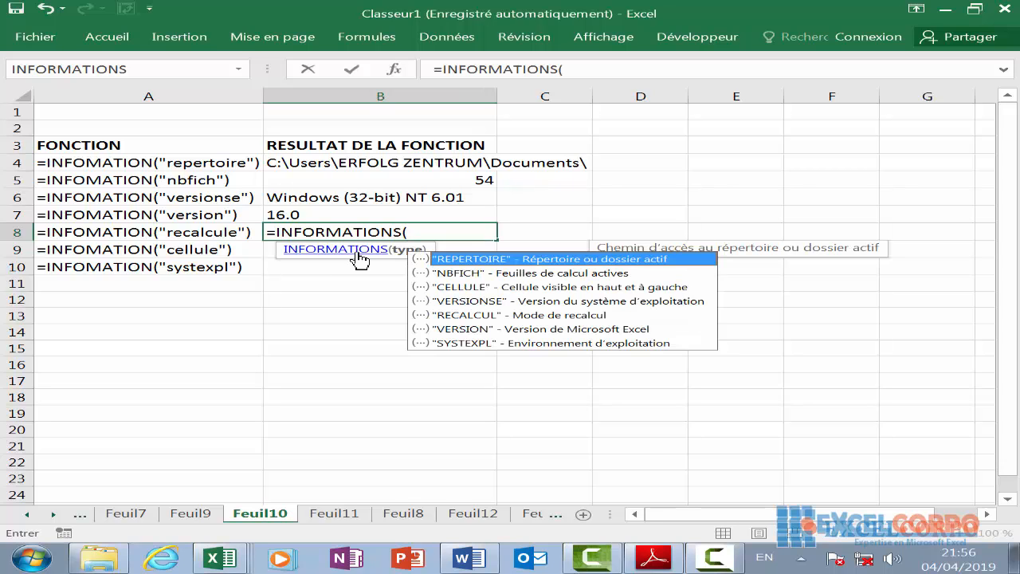
click(487, 315)
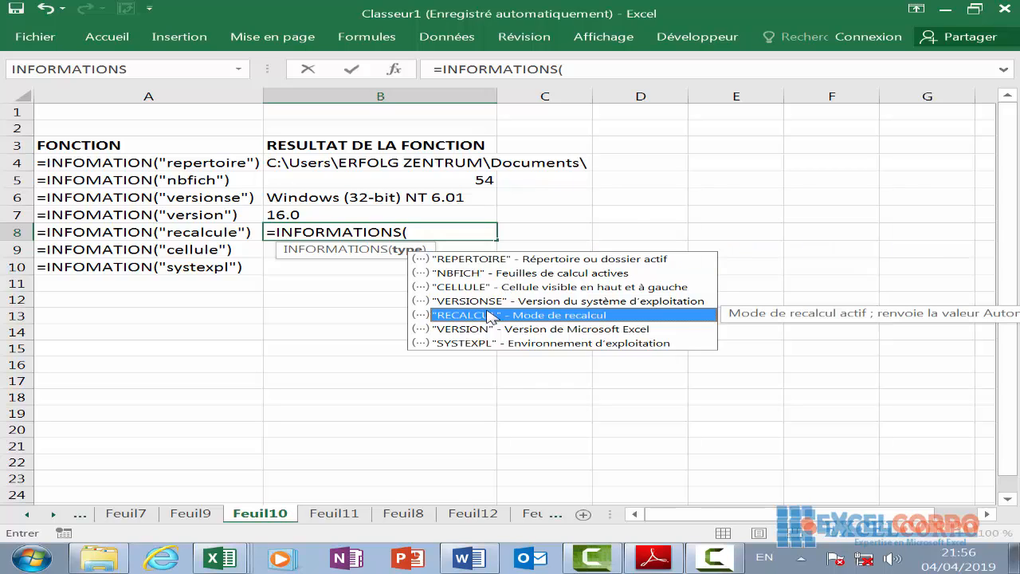
double_click(487, 315)
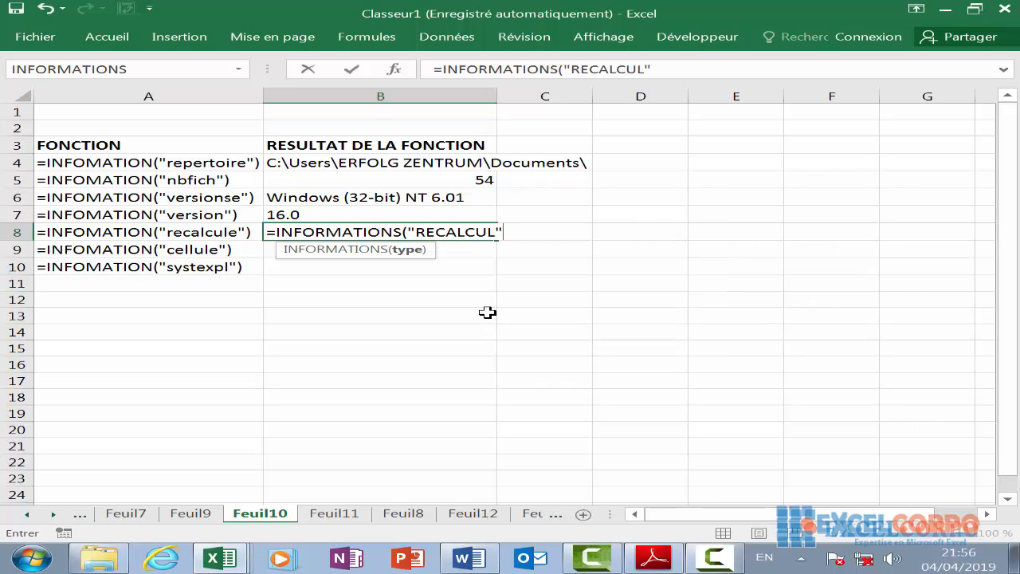
key(Return)
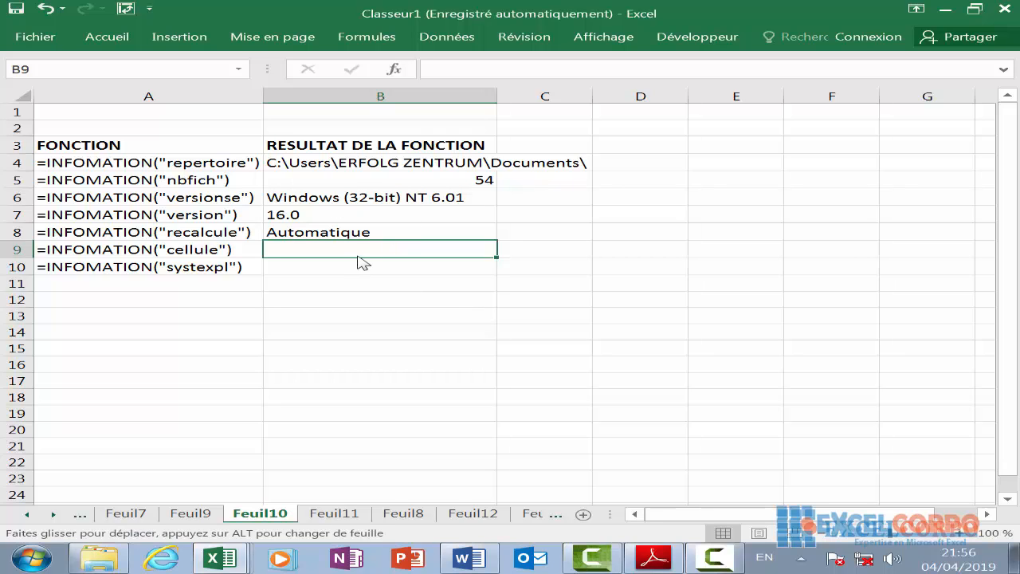
Enter an INFORMATIONS formula in B9 with "CELLULE" as its type, to return the top-left visible cell
text(=i)
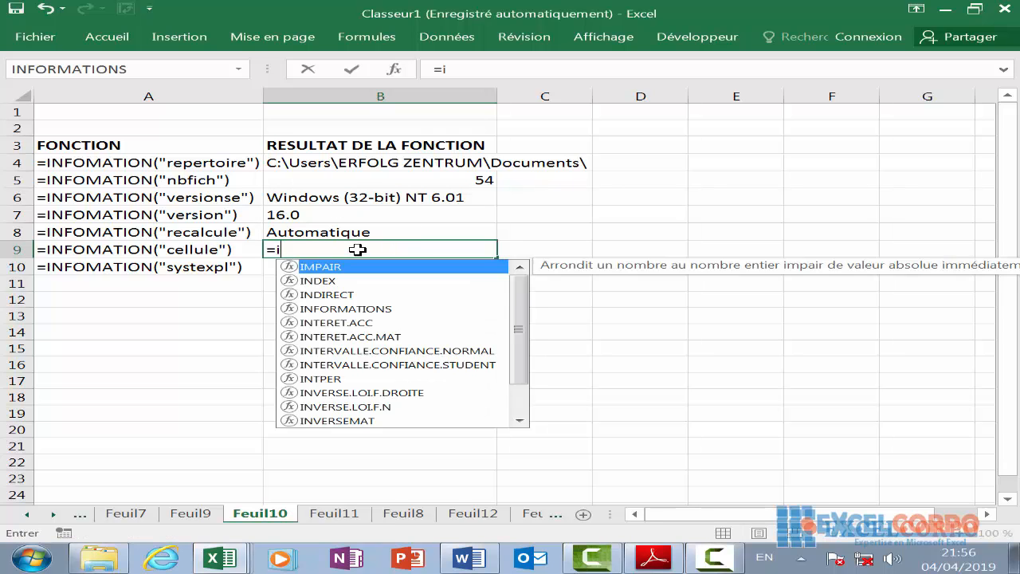
text(nfor)
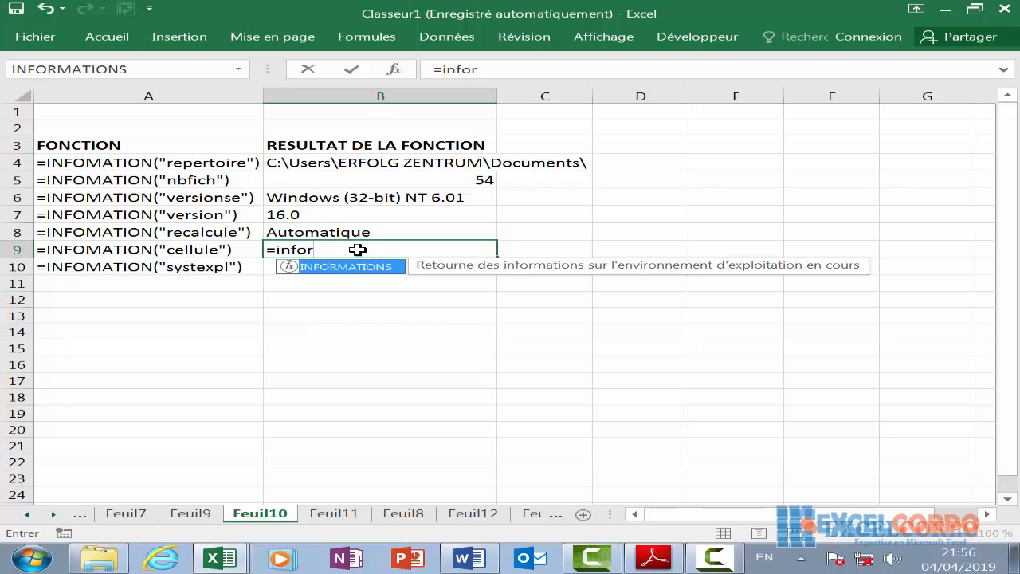
key(Return)
drag(366, 263, 368, 252)
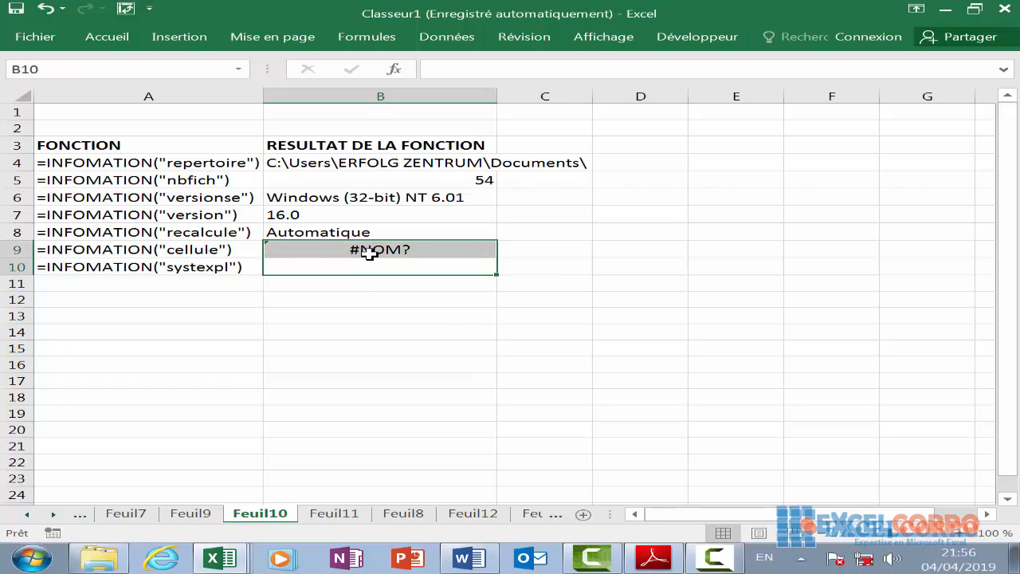
click(368, 251)
key(F2)
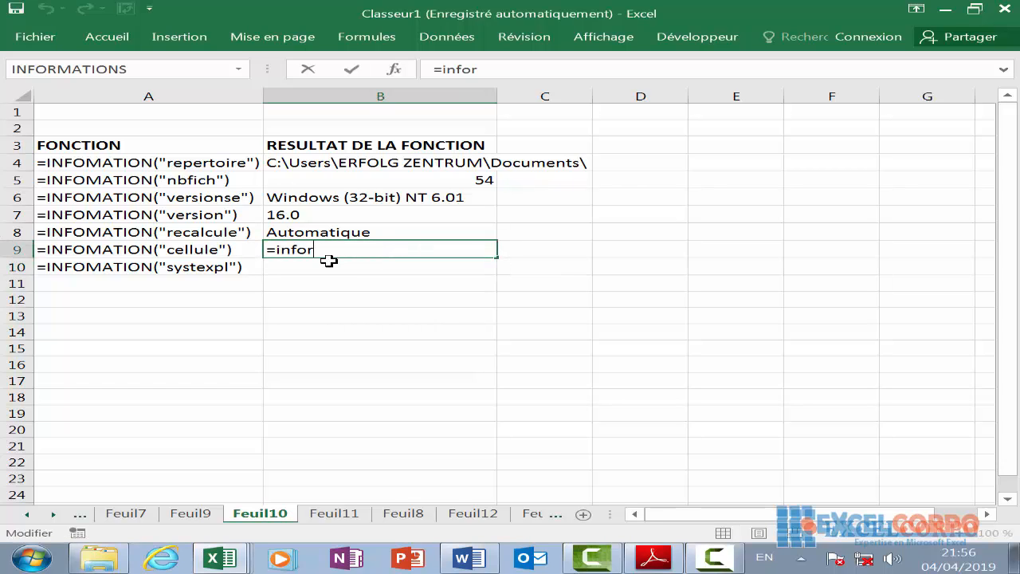
key(BackSpace)
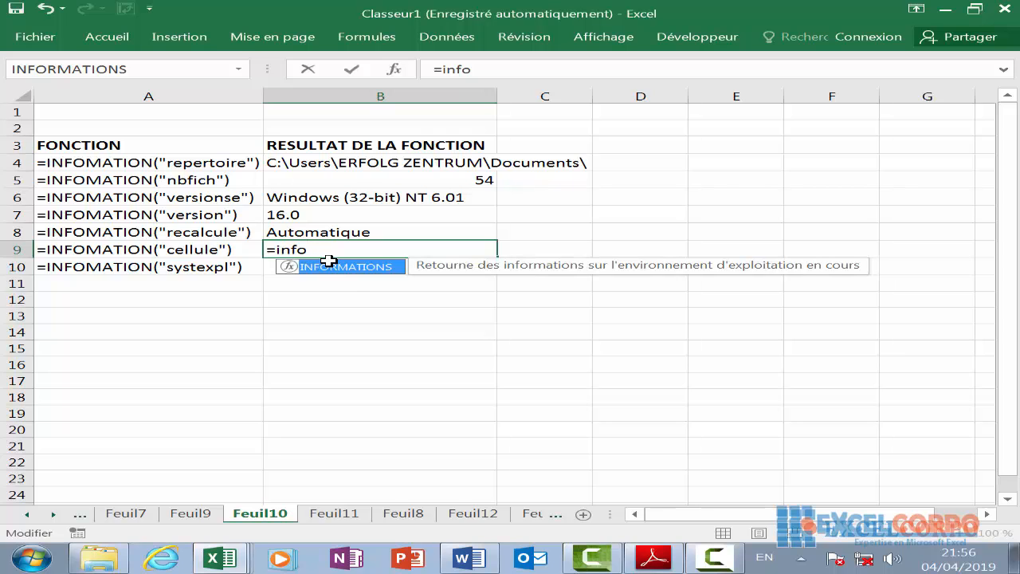
double_click(342, 266)
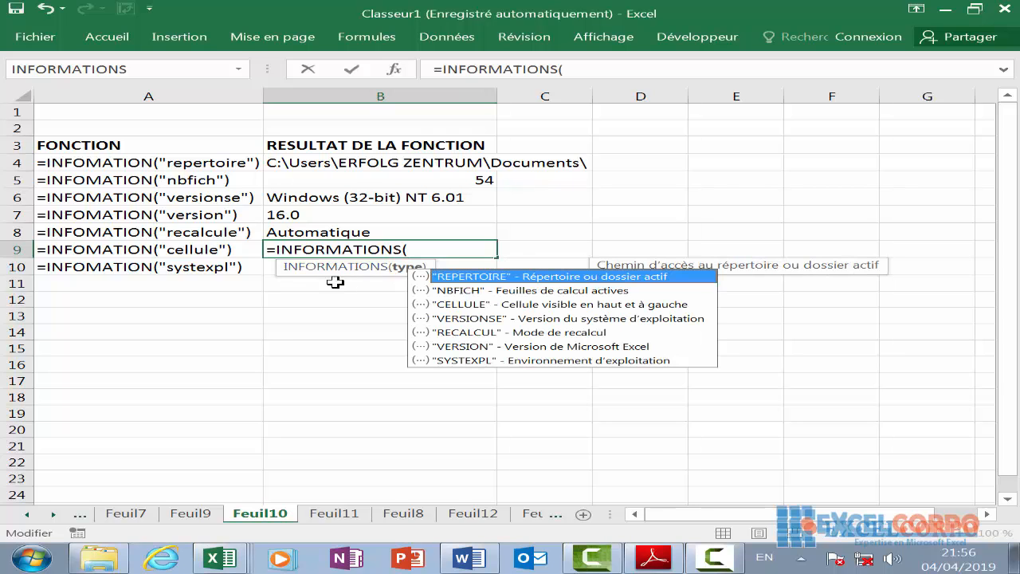
double_click(470, 306)
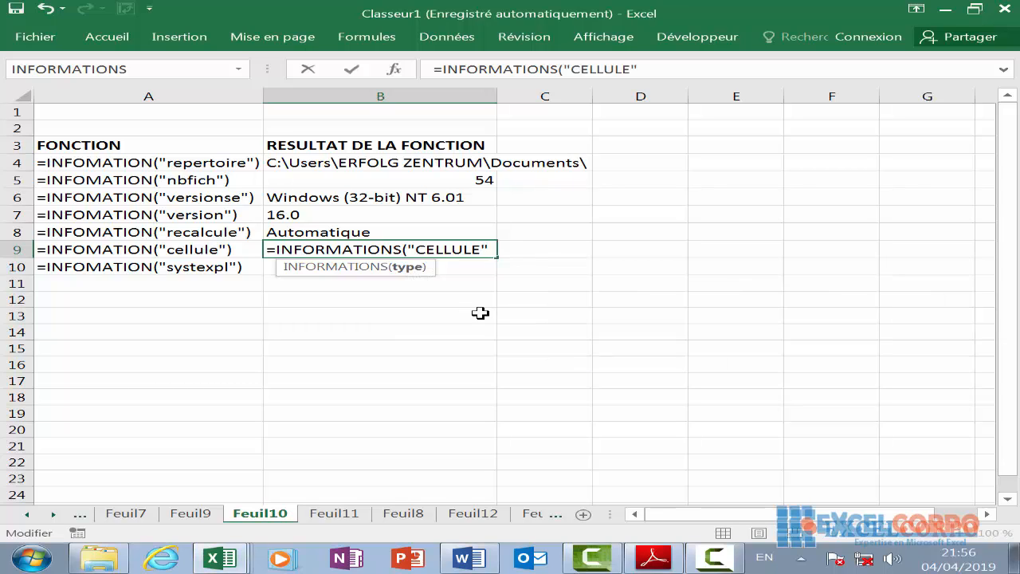
key(Return)
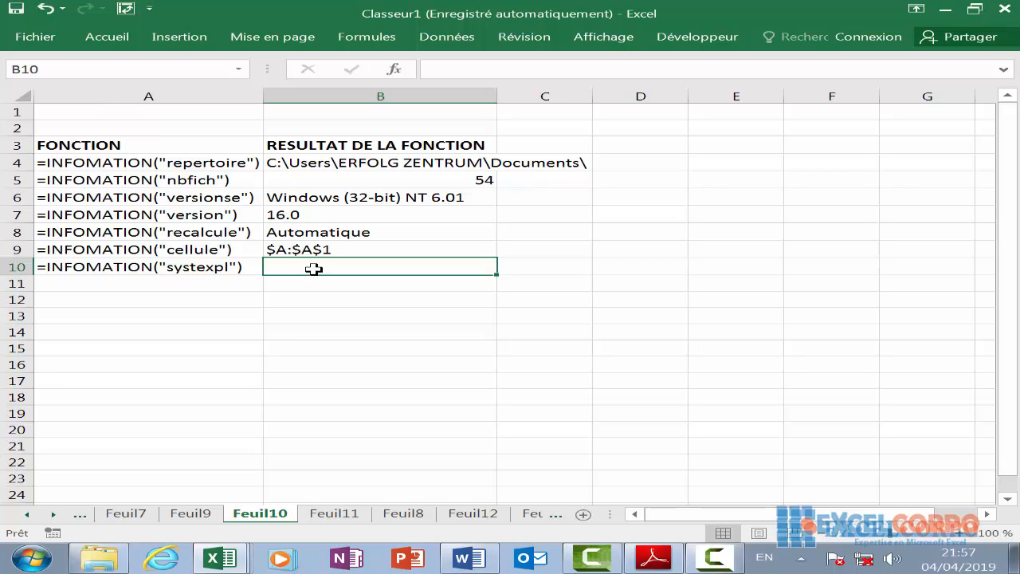
Enter an INFORMATIONS formula in B10 with "SYSTEXPL" as its type, to return the operating environment
text(=i)
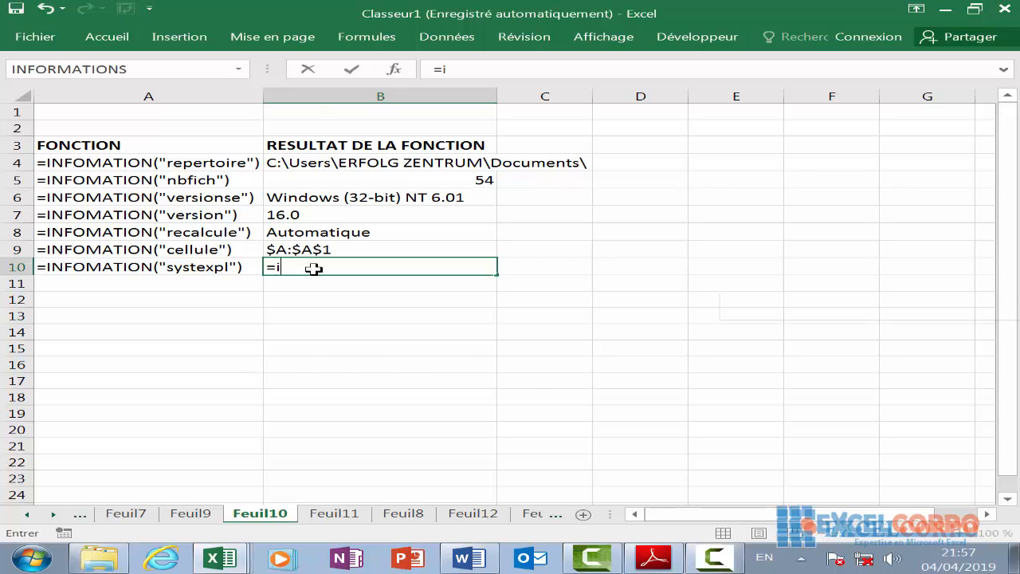
text(n)
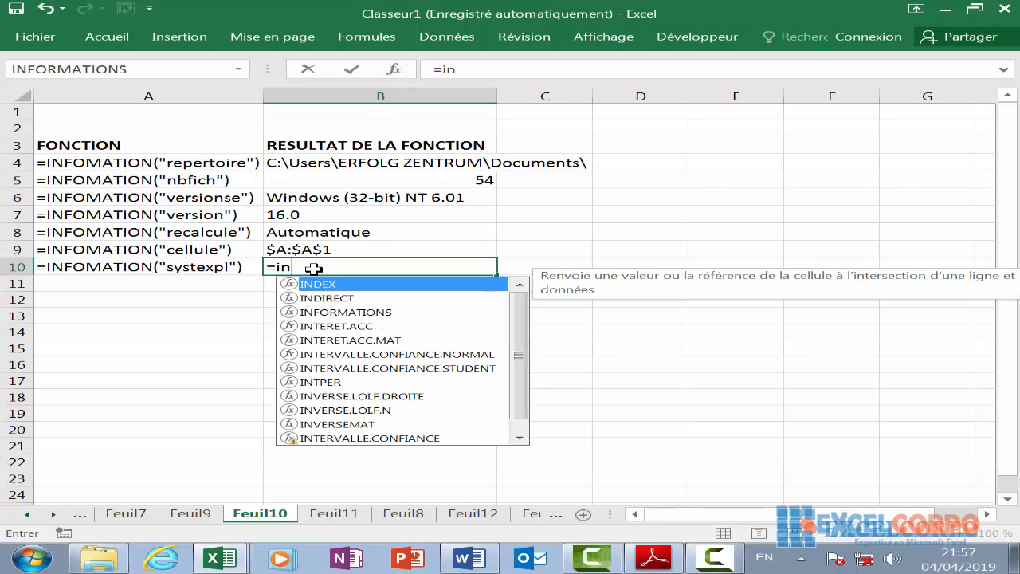
text(f)
double_click(336, 285)
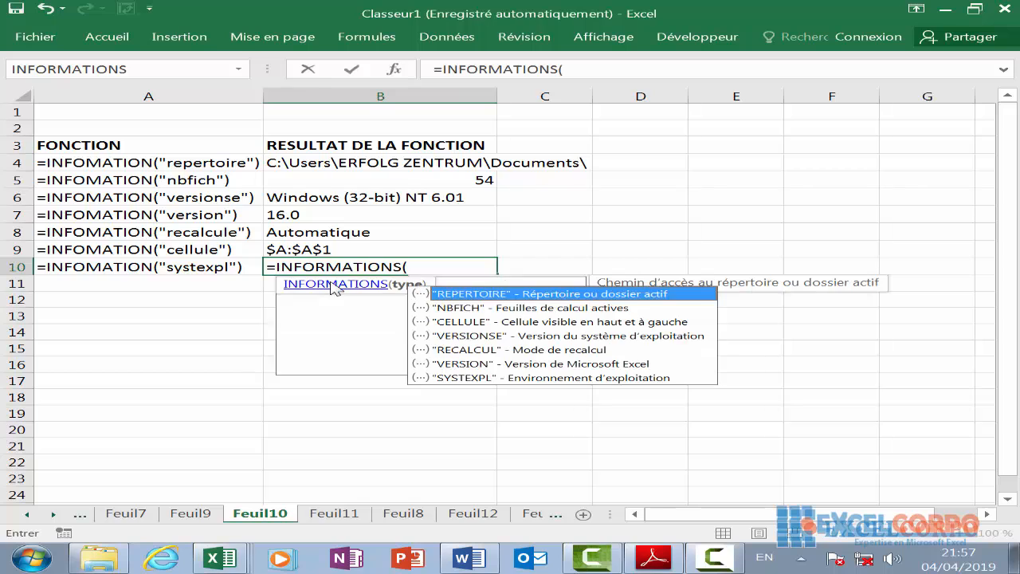
double_click(470, 378)
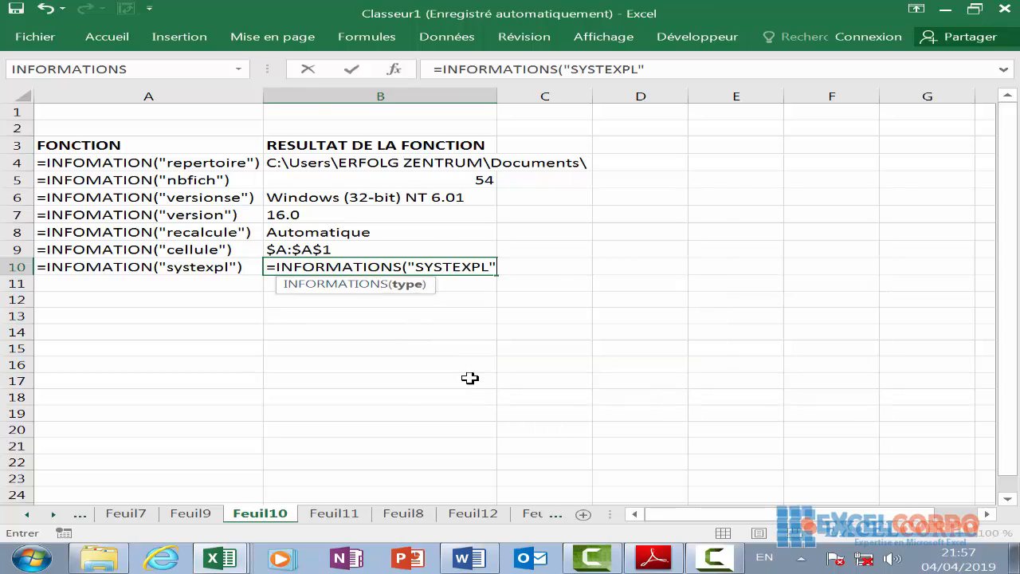
key(Return)
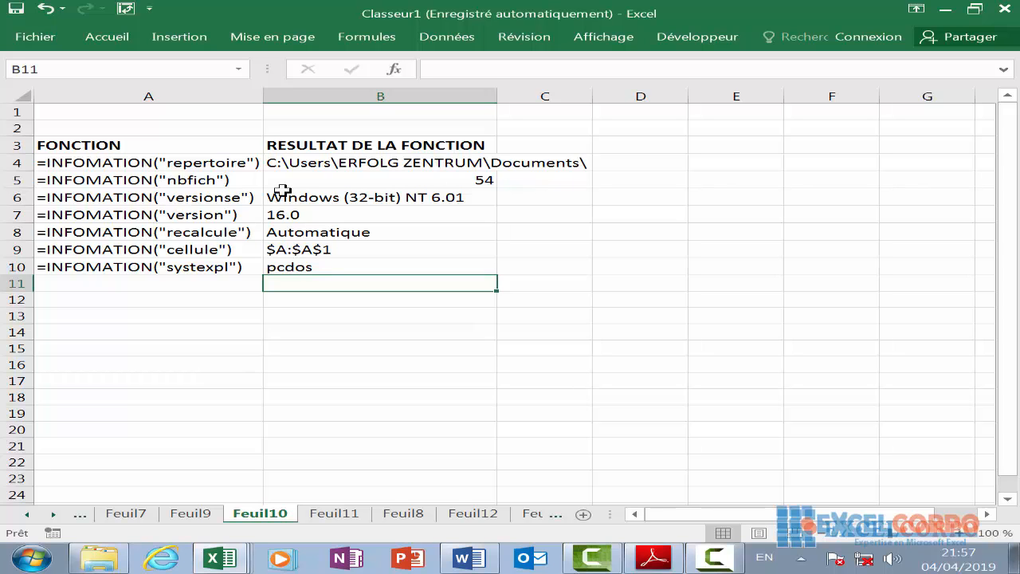
On Feuil11, start inserting a function in B2 and read the Informations category descriptions from EST.IMPAIR through ESTLOGIQUE
key(ctrl+Page_Down)
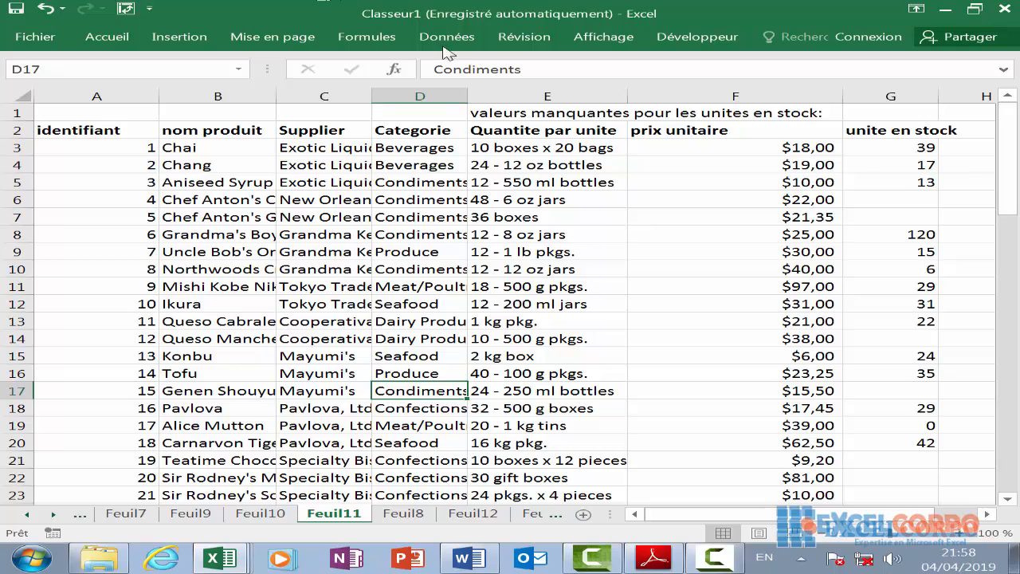
click(266, 129)
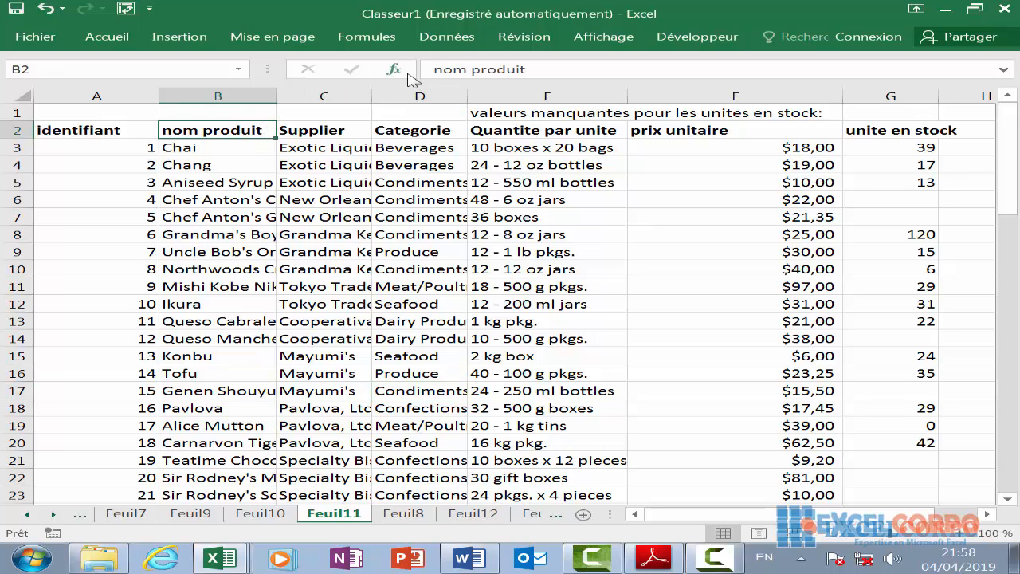
click(394, 69)
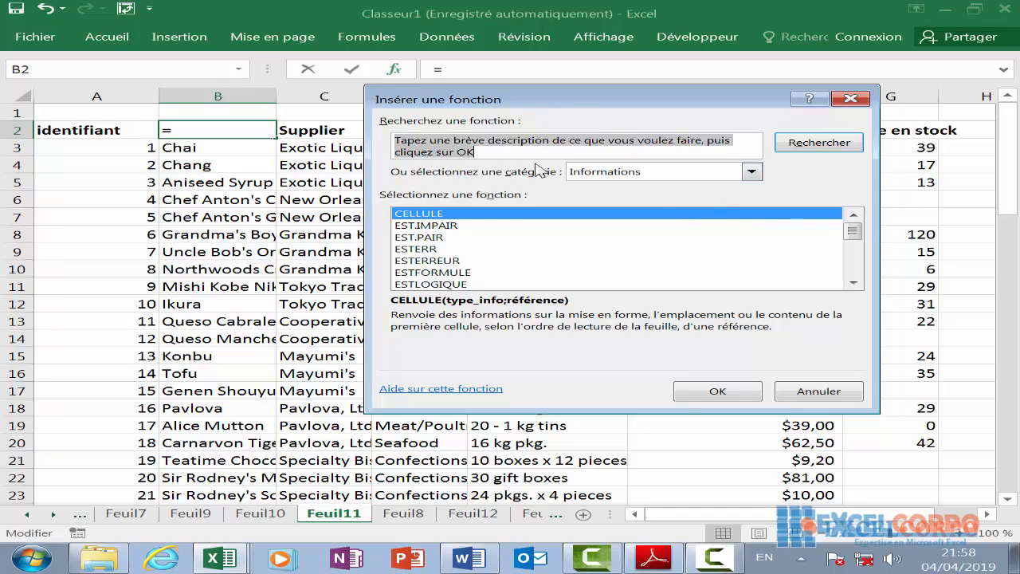
click(436, 225)
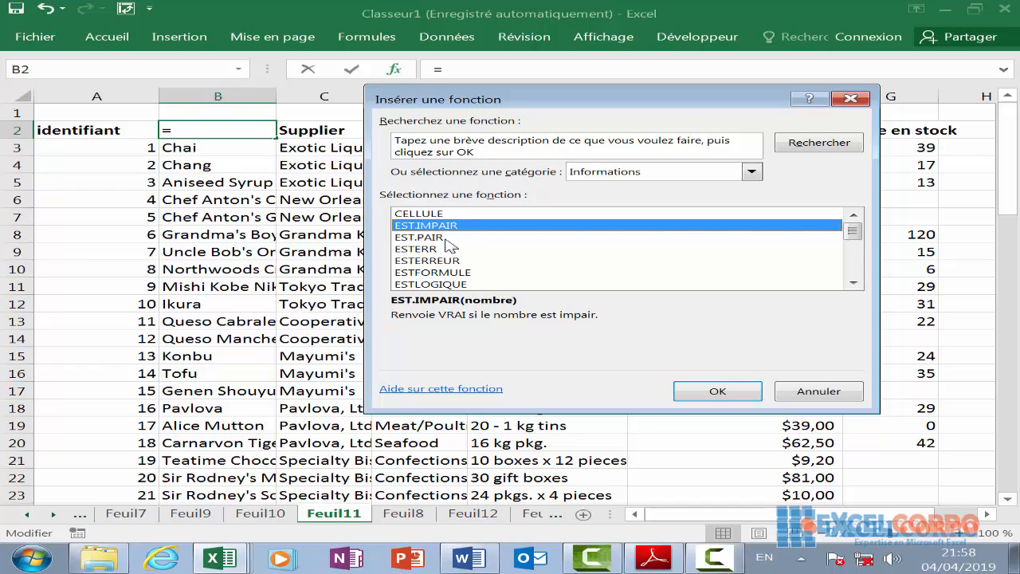
click(430, 237)
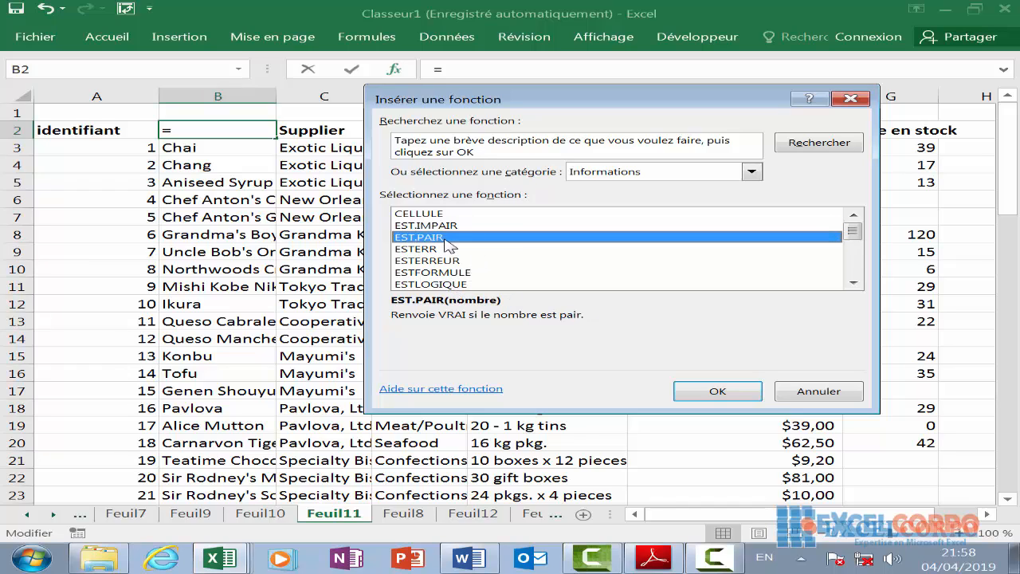
click(444, 250)
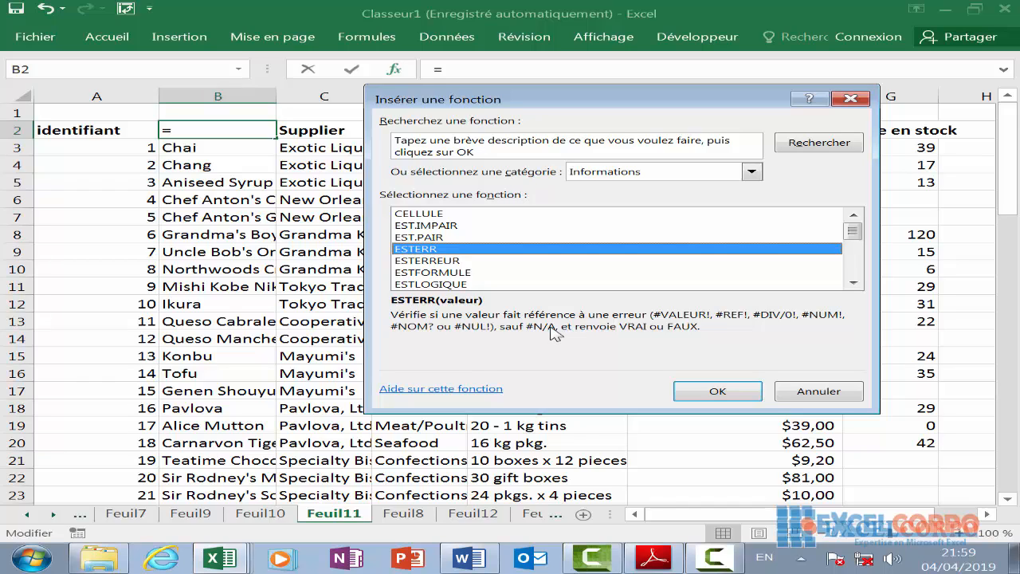
click(444, 263)
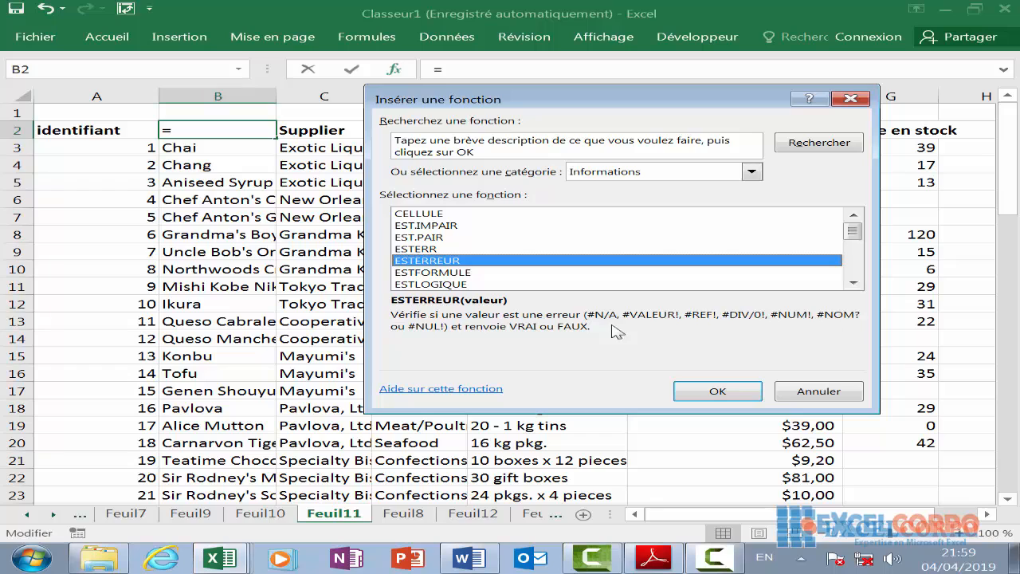
click(430, 273)
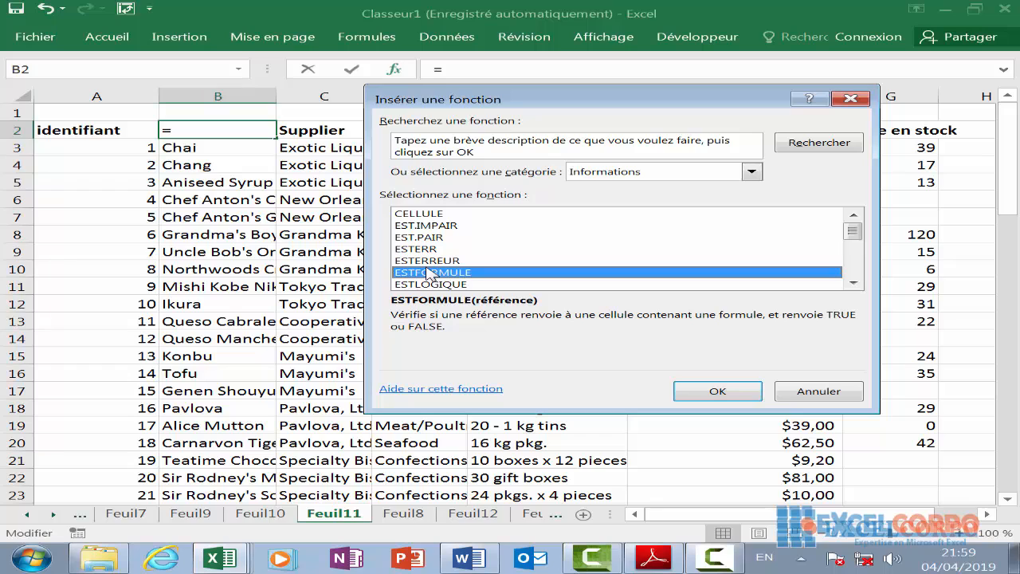
click(468, 285)
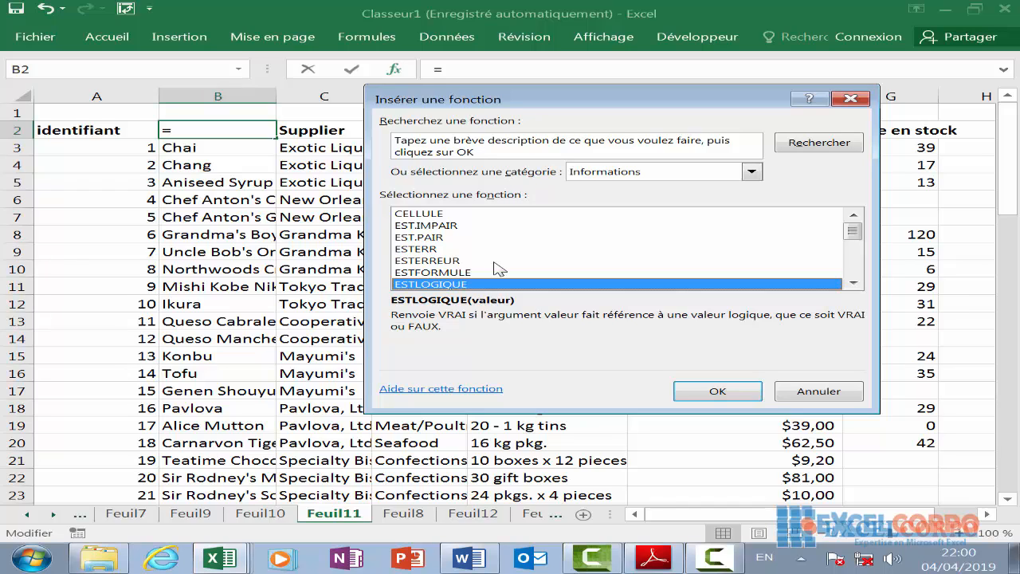
Read the descriptions of the remaining EST functions, from ESTNA and ESTNONTEXTE through ESTTEXTE and ESTVIDE
scroll(494, 267, down, 1)
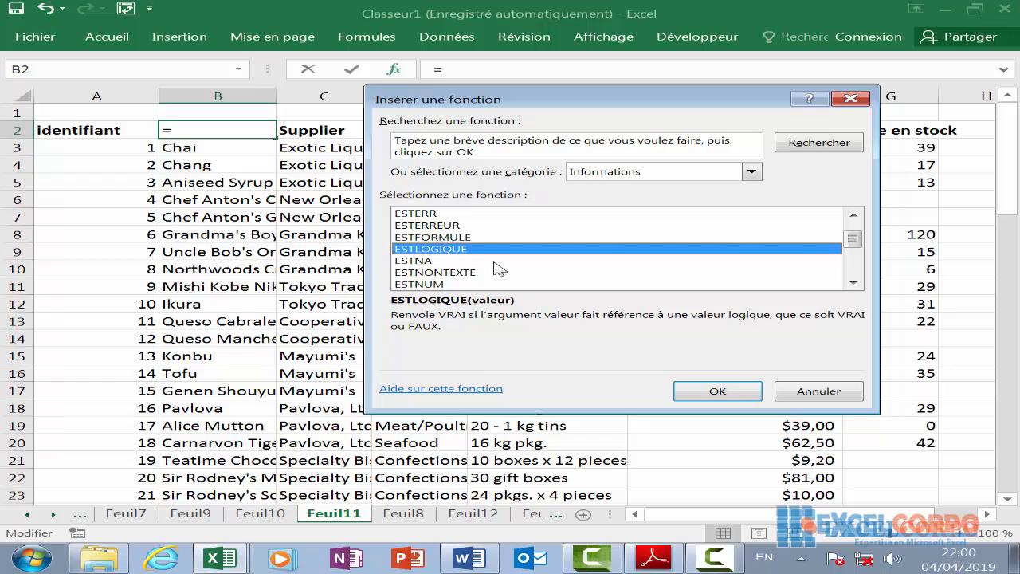
click(461, 263)
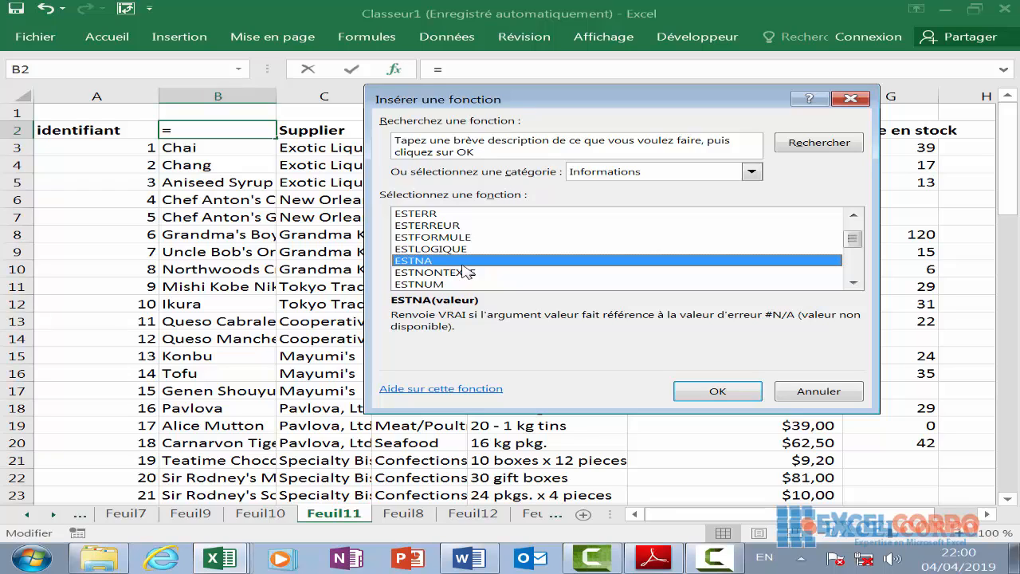
click(445, 273)
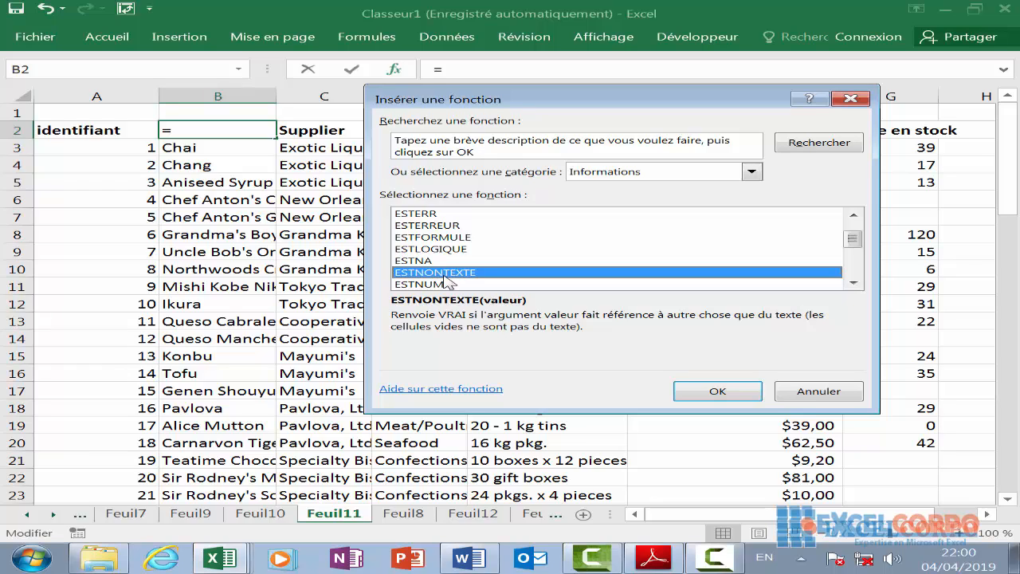
click(444, 284)
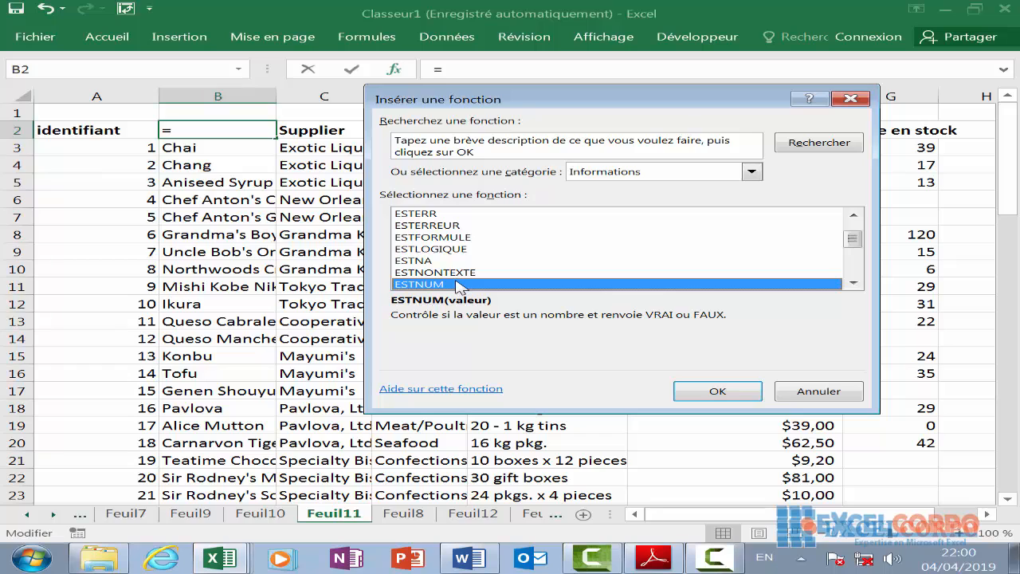
scroll(459, 287, down, 2)
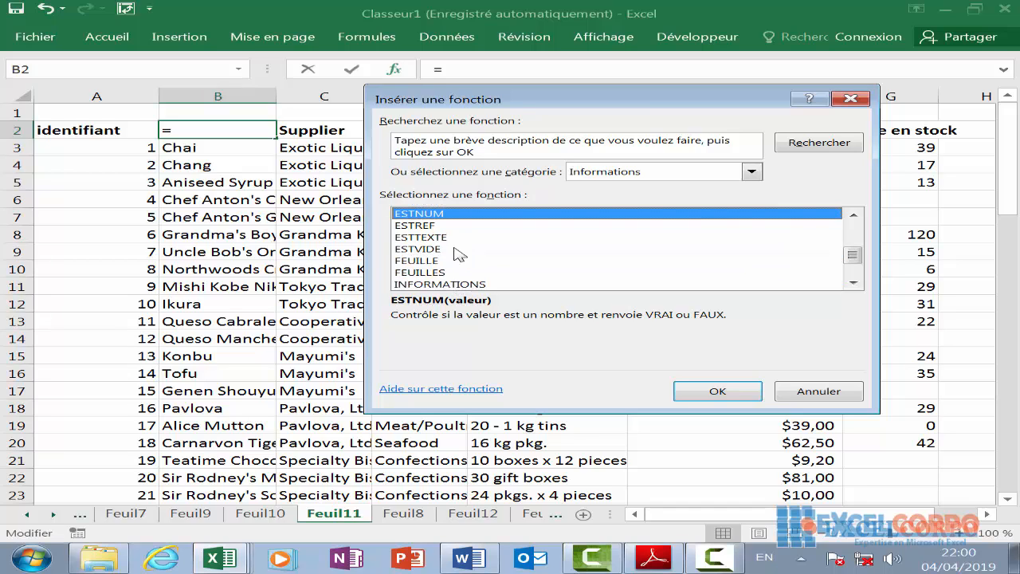
click(429, 227)
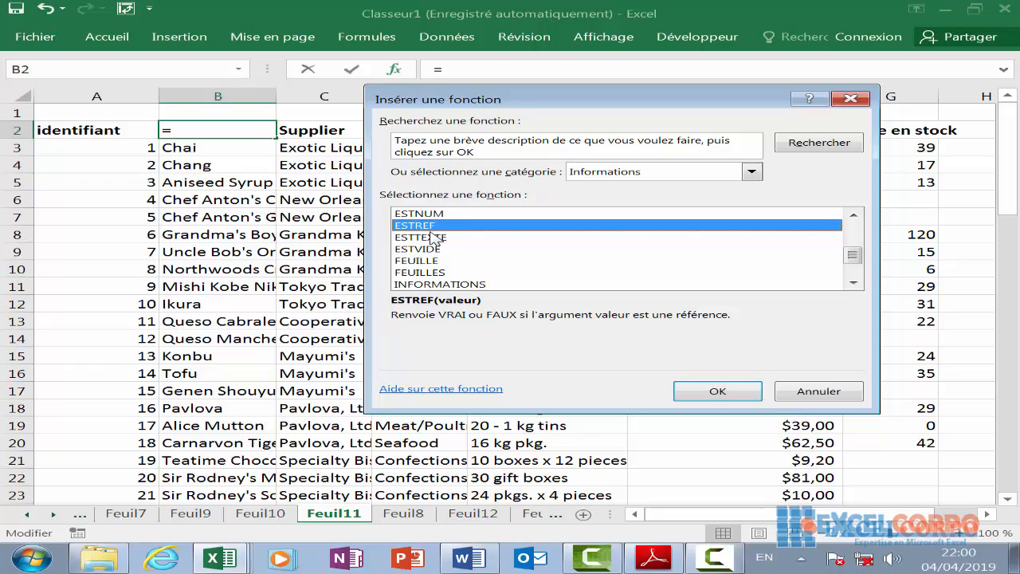
click(437, 237)
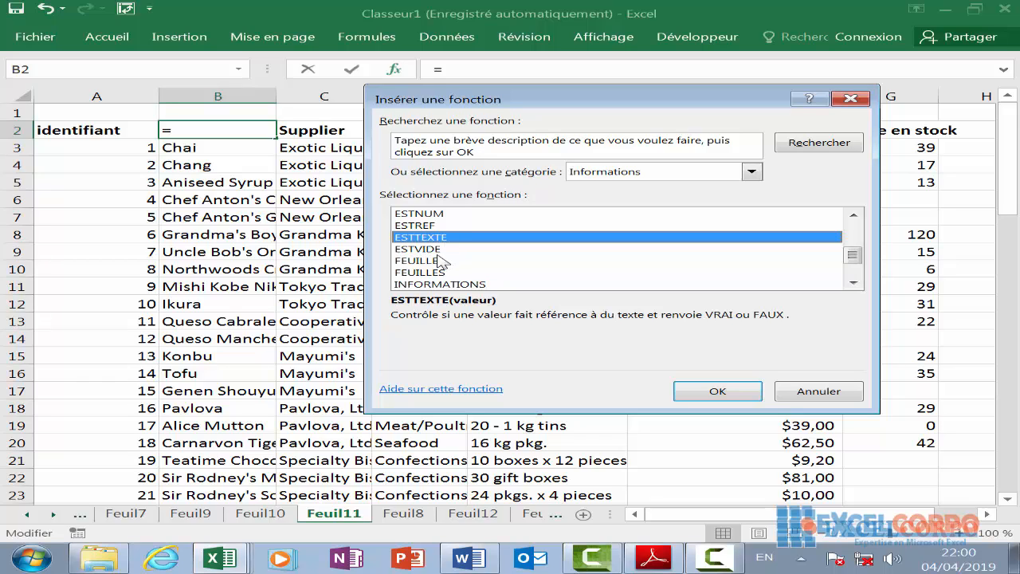
click(441, 249)
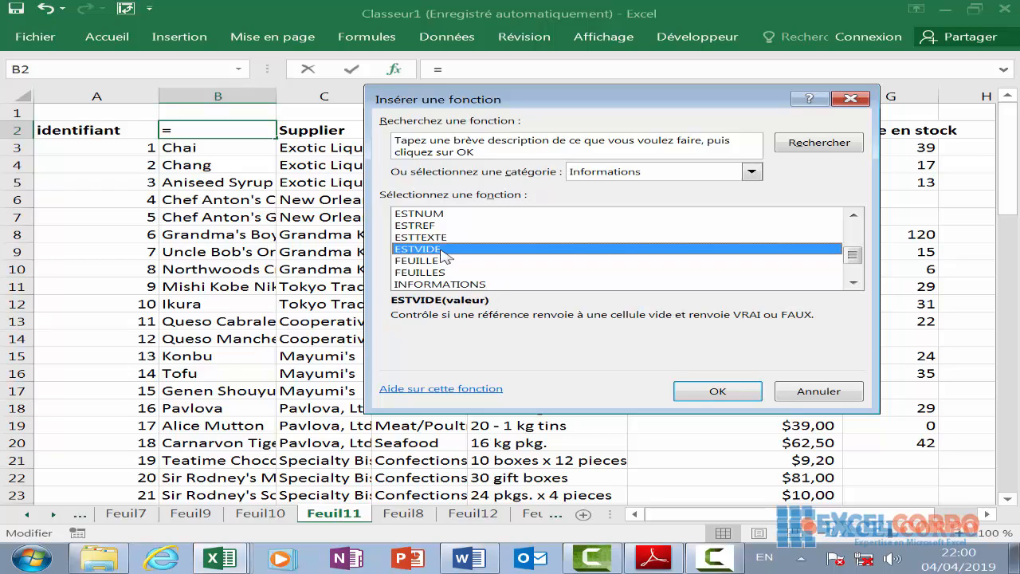
Review the descriptions of ESTFORMULE, ESTLOGIQUE and ESTNONTEXTE again in the function list
scroll(461, 250, up, 2)
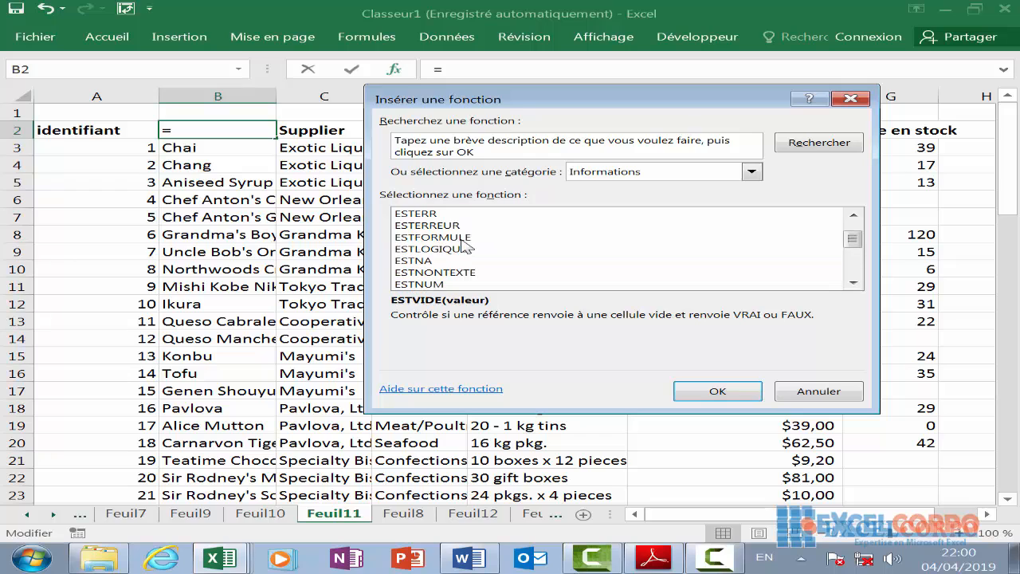
drag(446, 251, 428, 275)
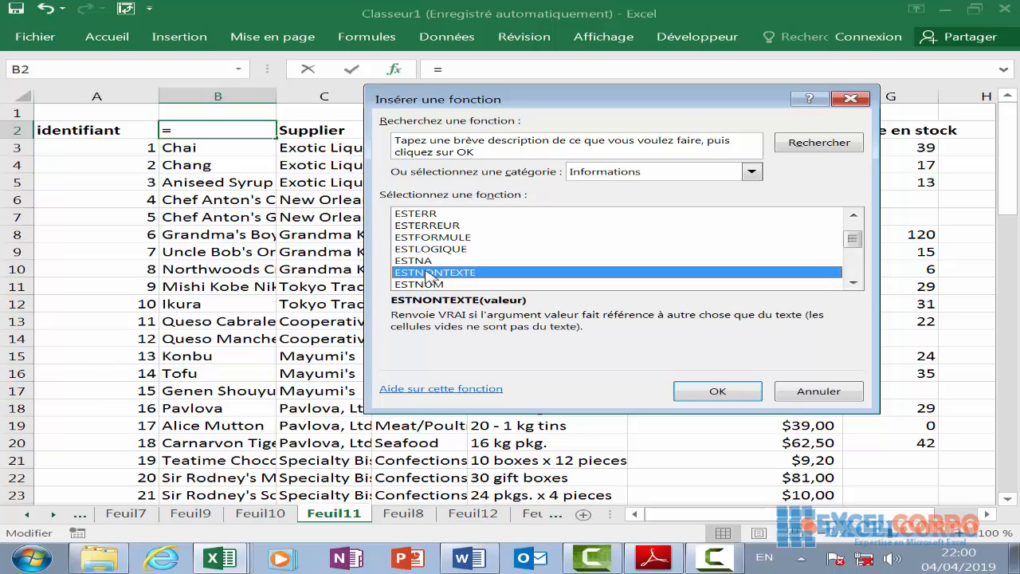
click(448, 225)
click(448, 237)
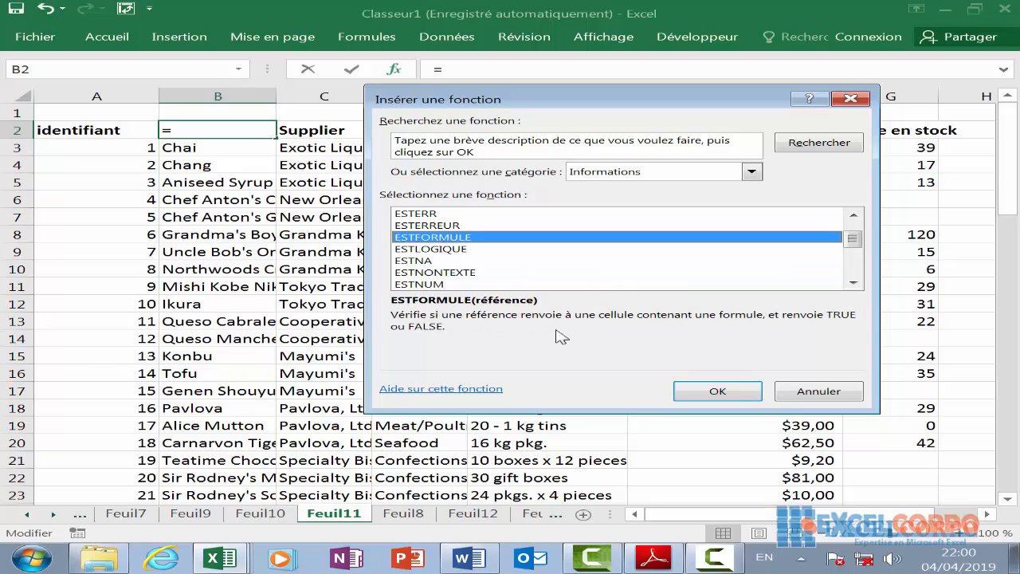
click(439, 250)
click(455, 272)
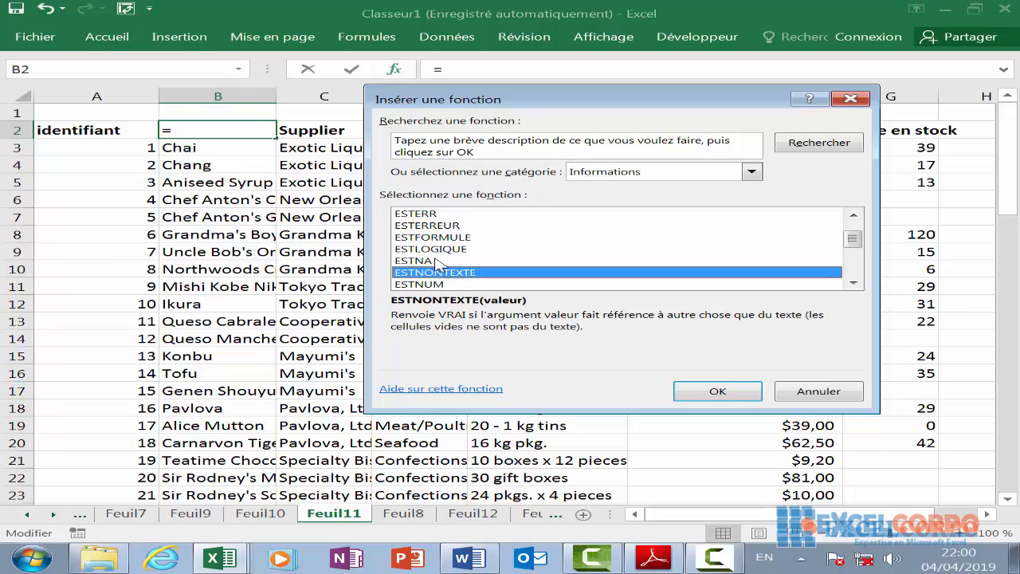
click(454, 251)
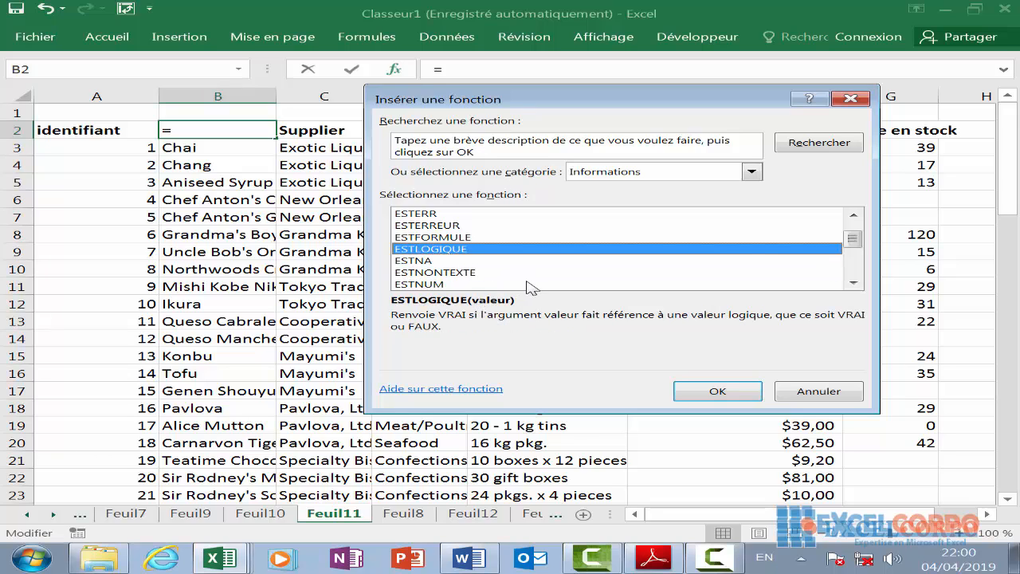
View the arguments of ESTLOGIQUE, browse the Informations function list again, and leave without inserting a function in B2
click(712, 392)
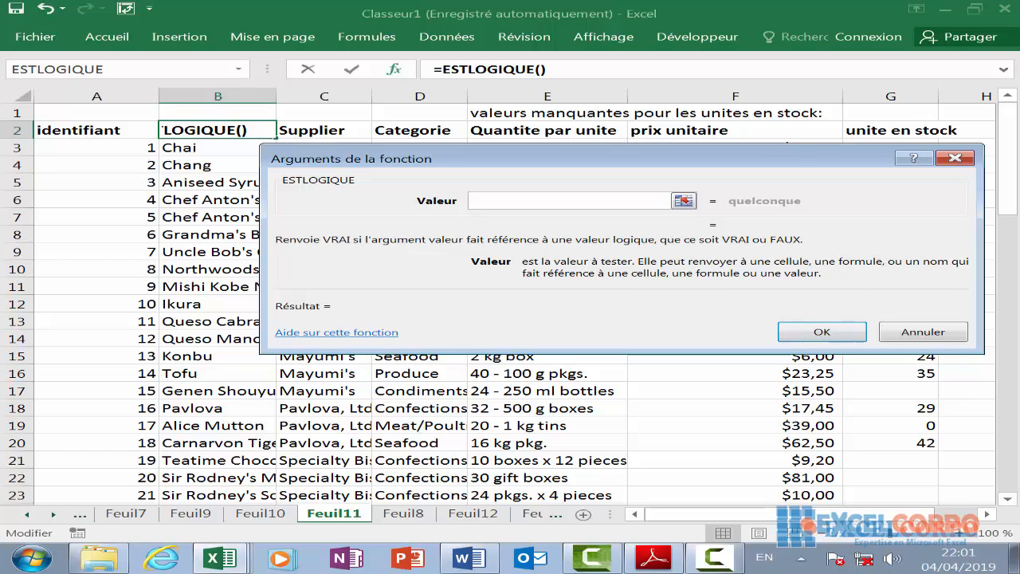
click(956, 161)
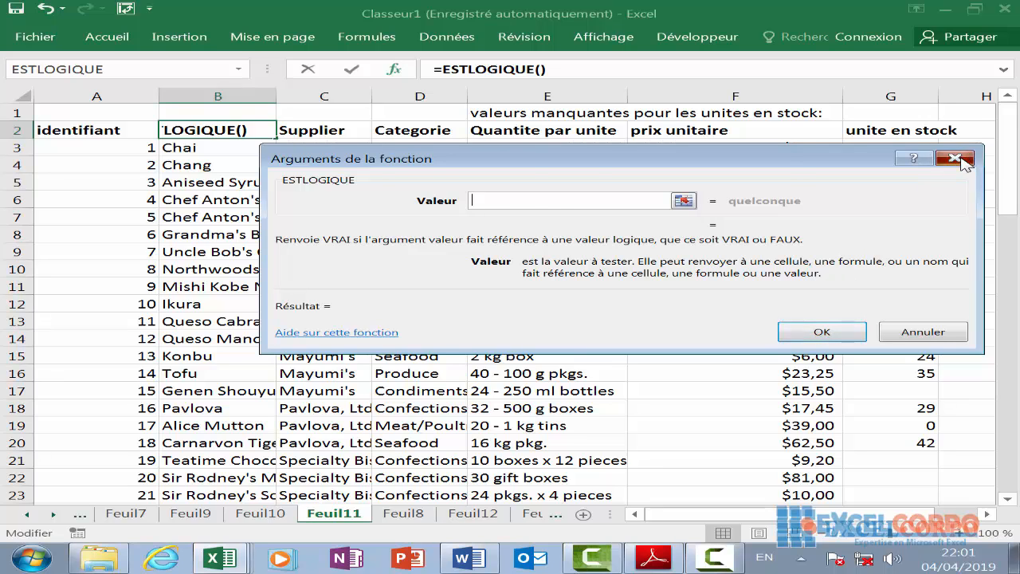
click(391, 71)
click(442, 232)
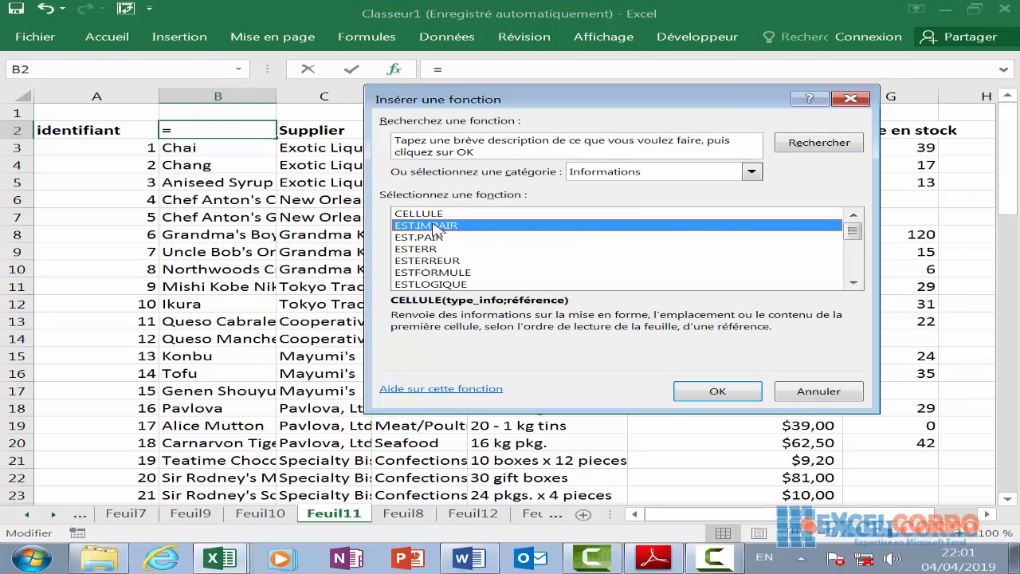
scroll(449, 232, down, 3)
scroll(449, 235, up, 2)
scroll(448, 236, down, 3)
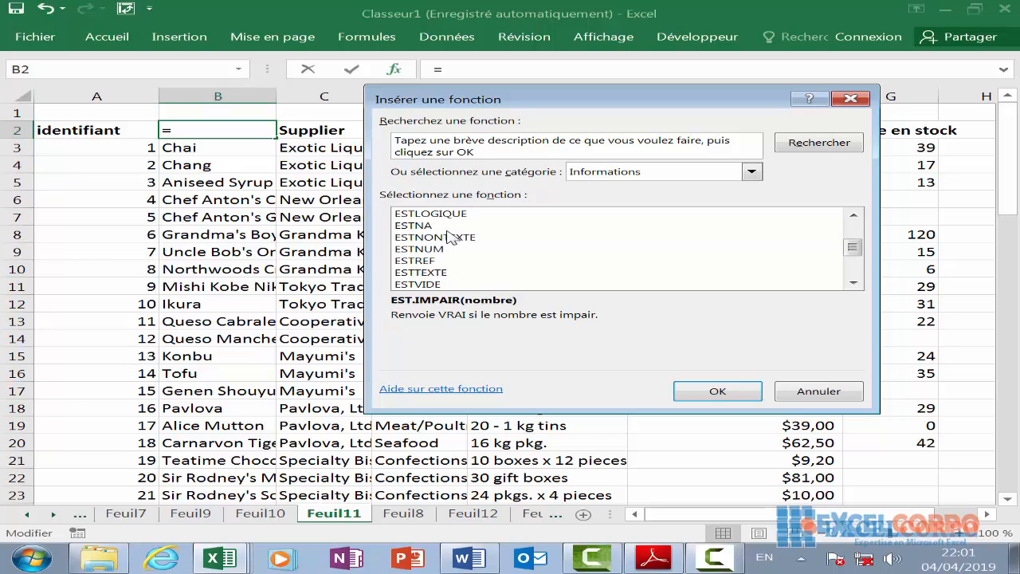
scroll(450, 237, up, 4)
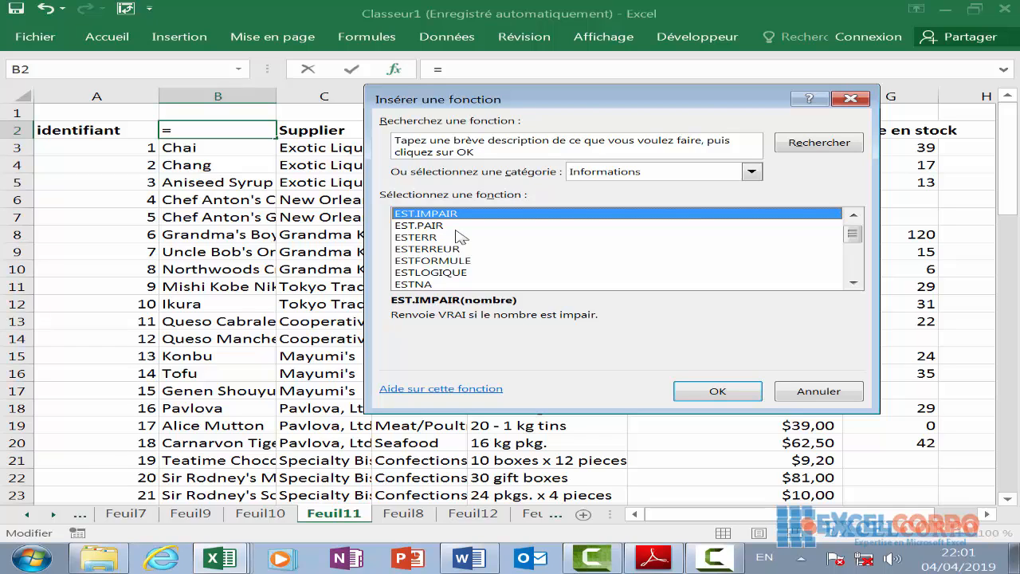
click(850, 98)
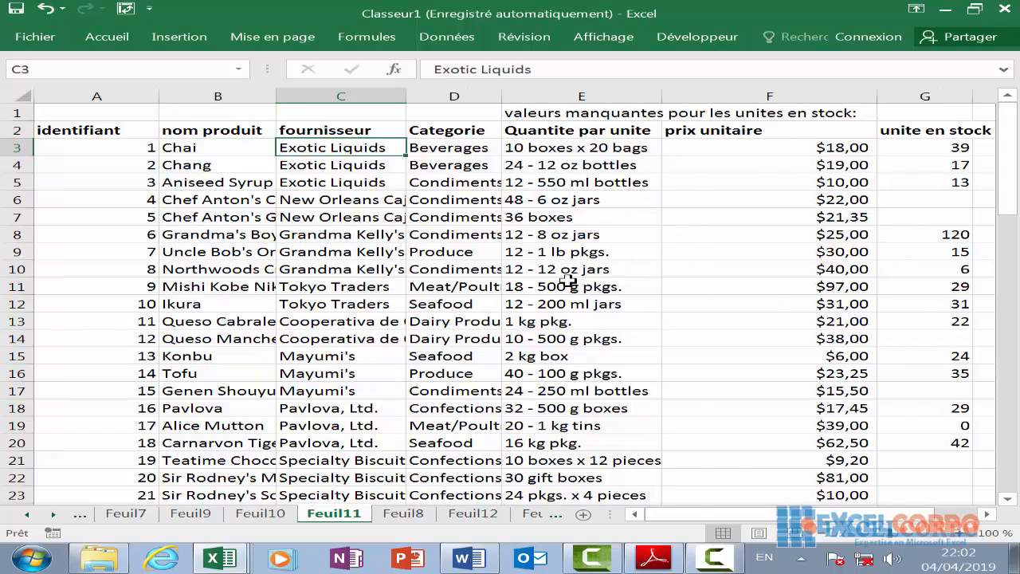
Look through the product table's rows and across to the unite en stock column to examine its missing values
scroll(647, 245, down, 1)
scroll(647, 245, down, 10)
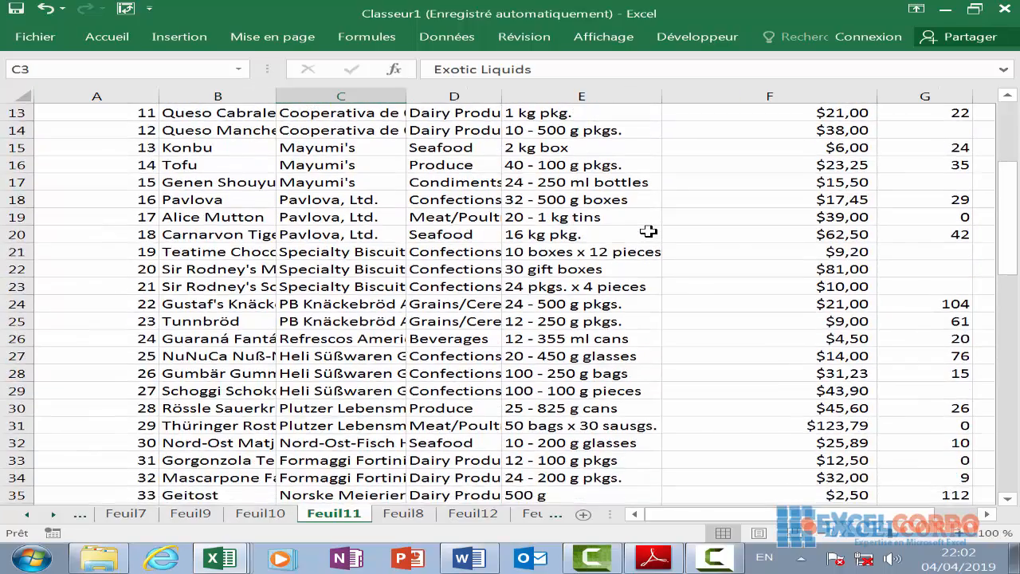
scroll(647, 230, down, 2)
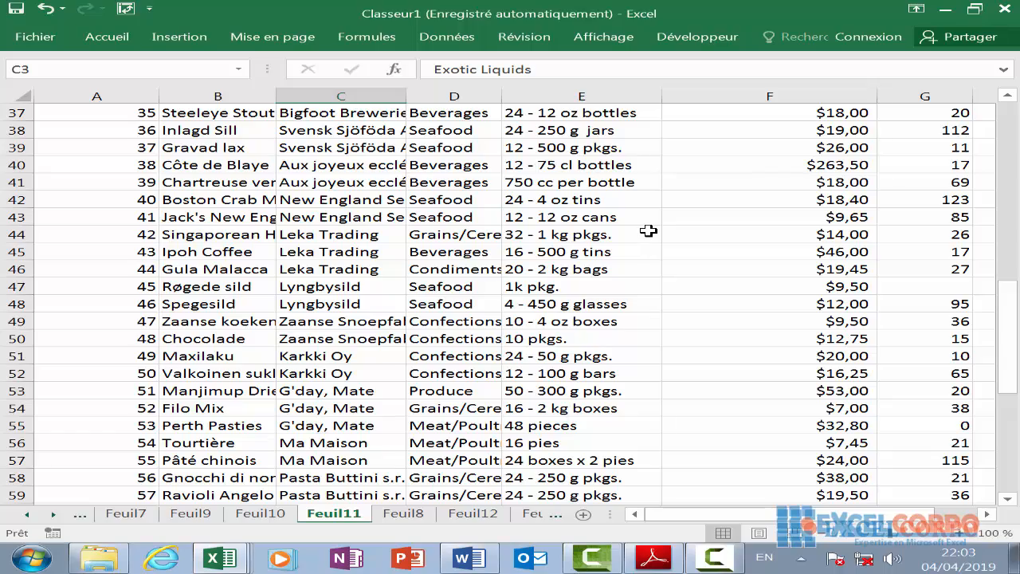
scroll(643, 227, up, 12)
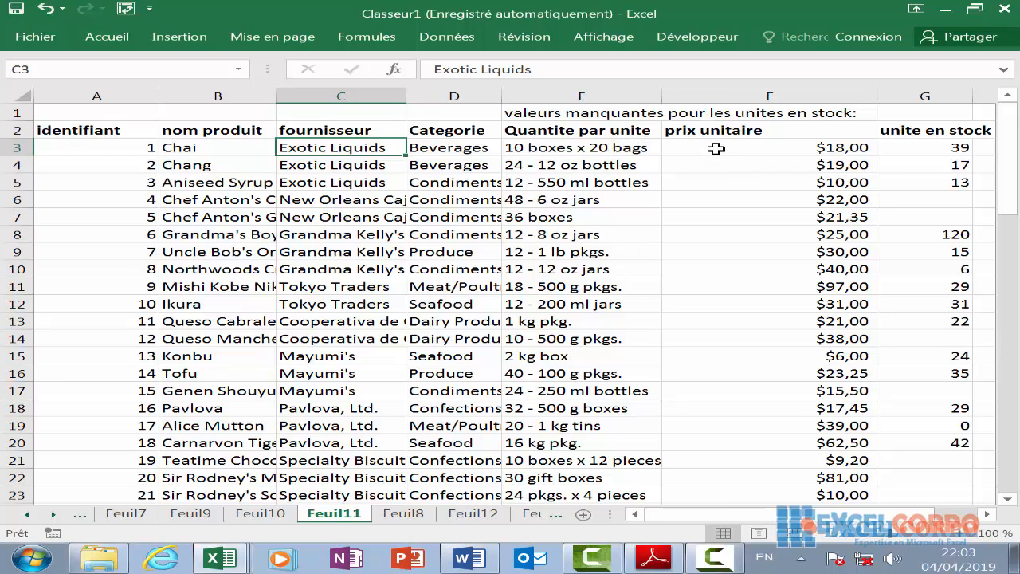
key(Right)
key(Right)
key(Right)
key(Right)
key(Right)
key(Right)
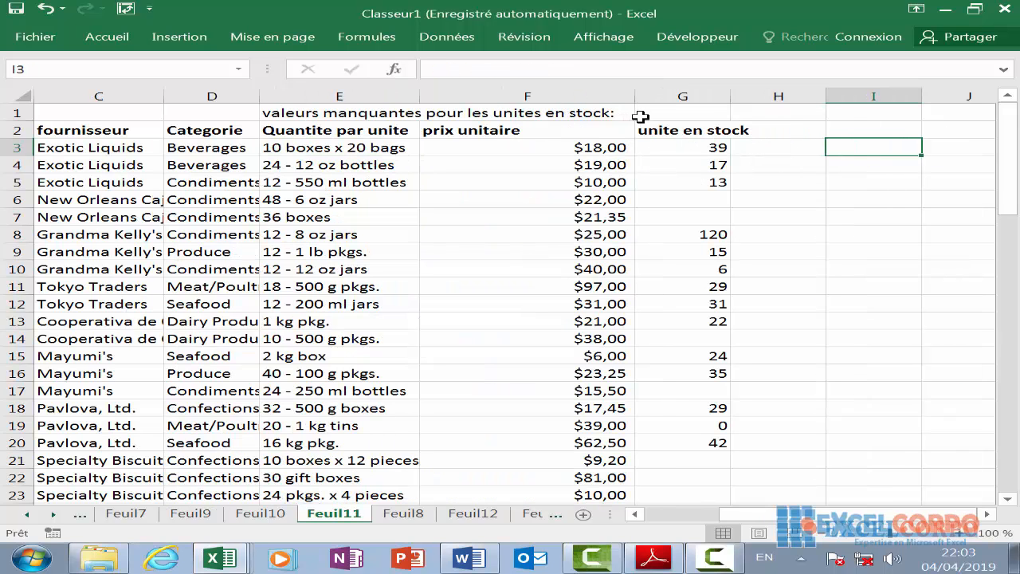
Begin a formula in G1 that nests a SI function inside SOMME
click(654, 114)
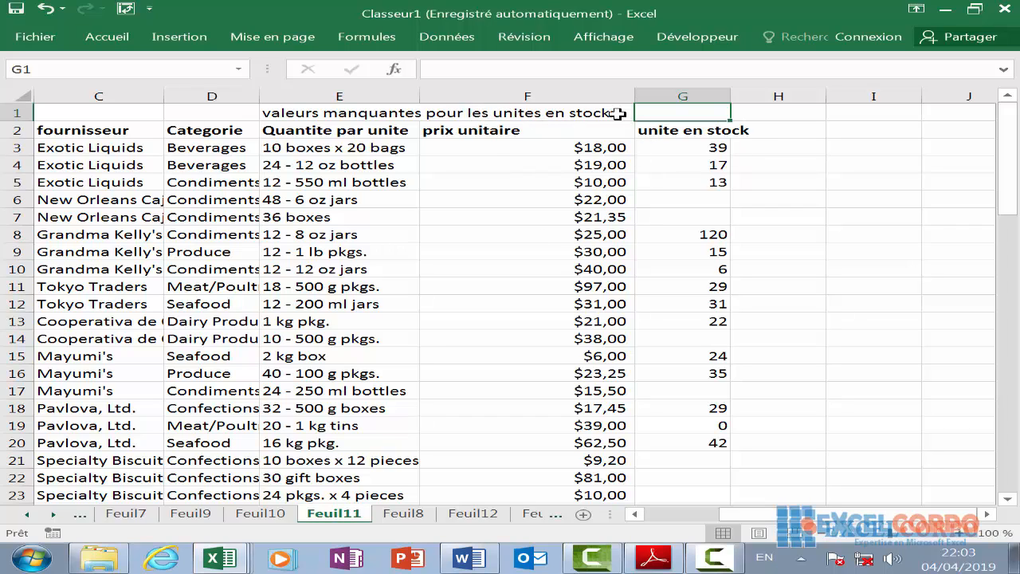
text(=)
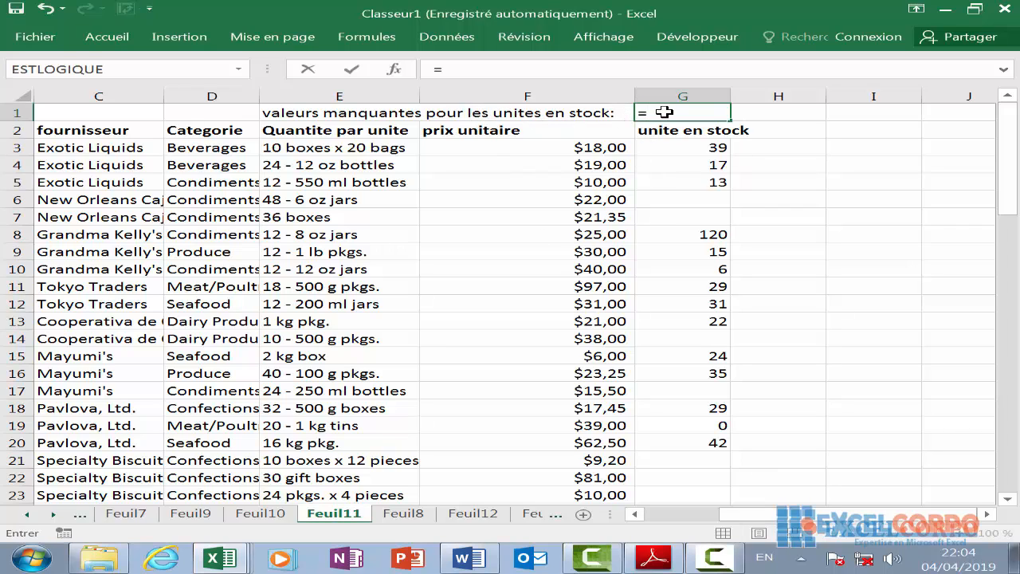
text(somme)
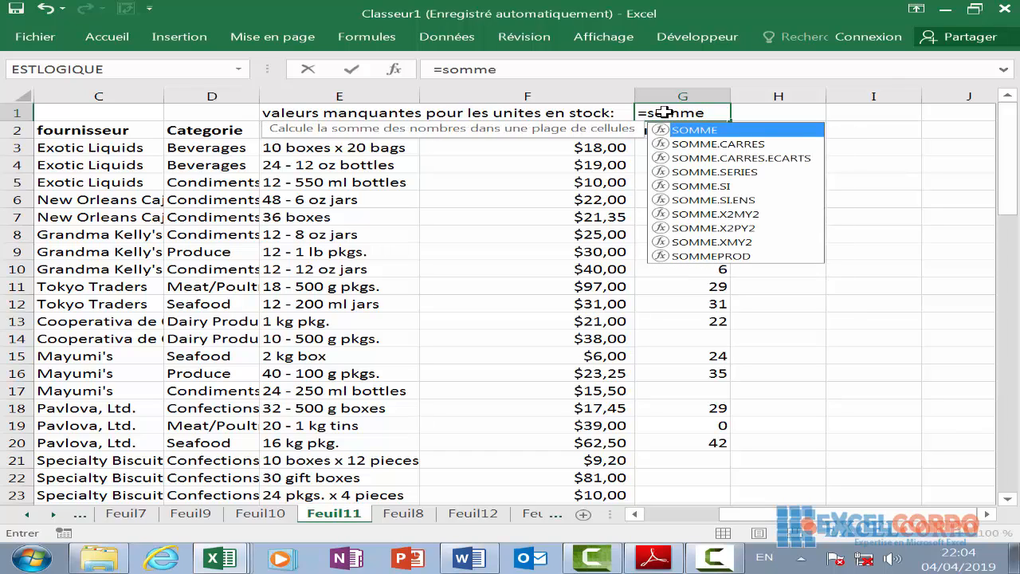
double_click(694, 130)
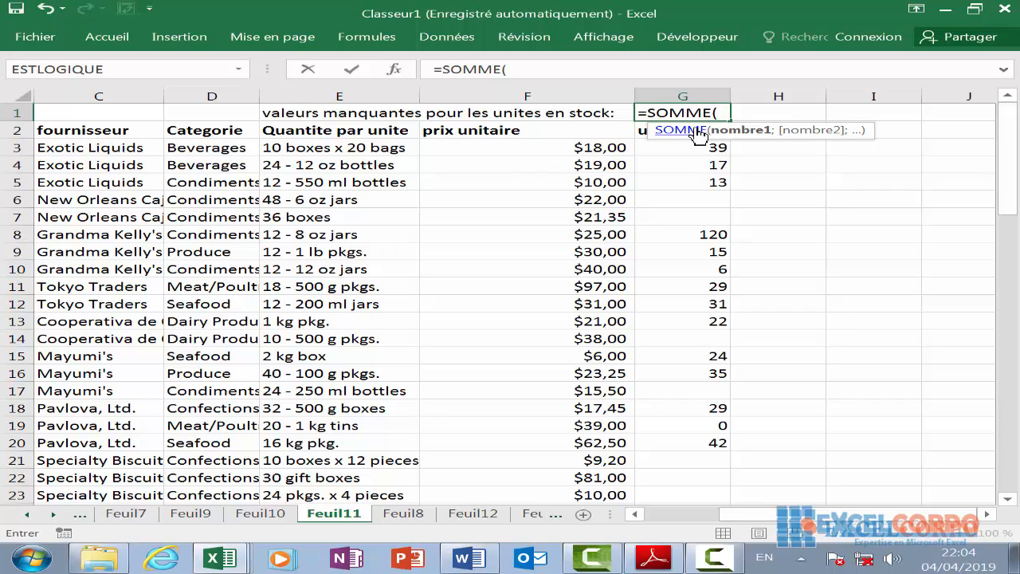
text(si)
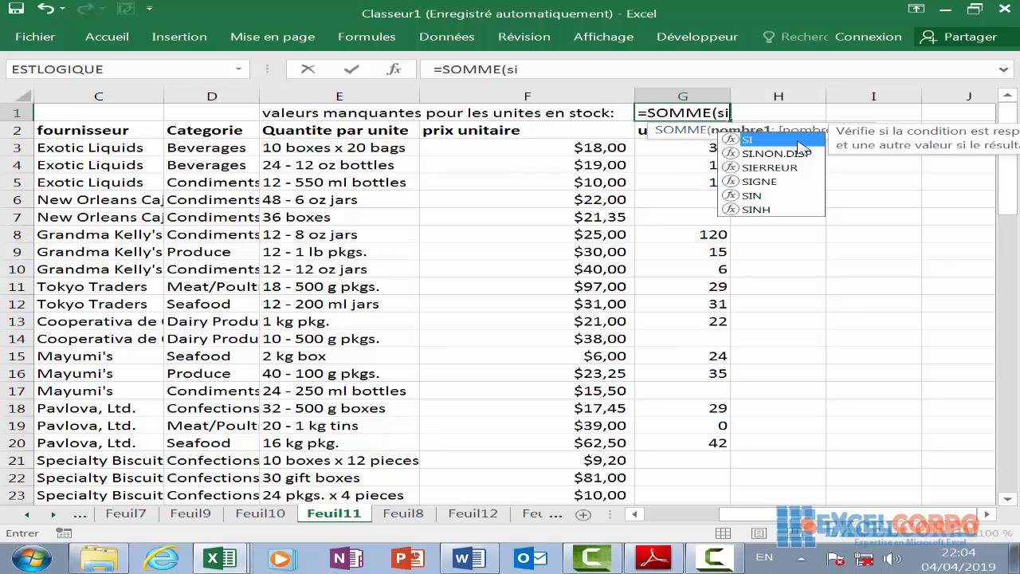
double_click(797, 141)
text(s)
key(BackSpace)
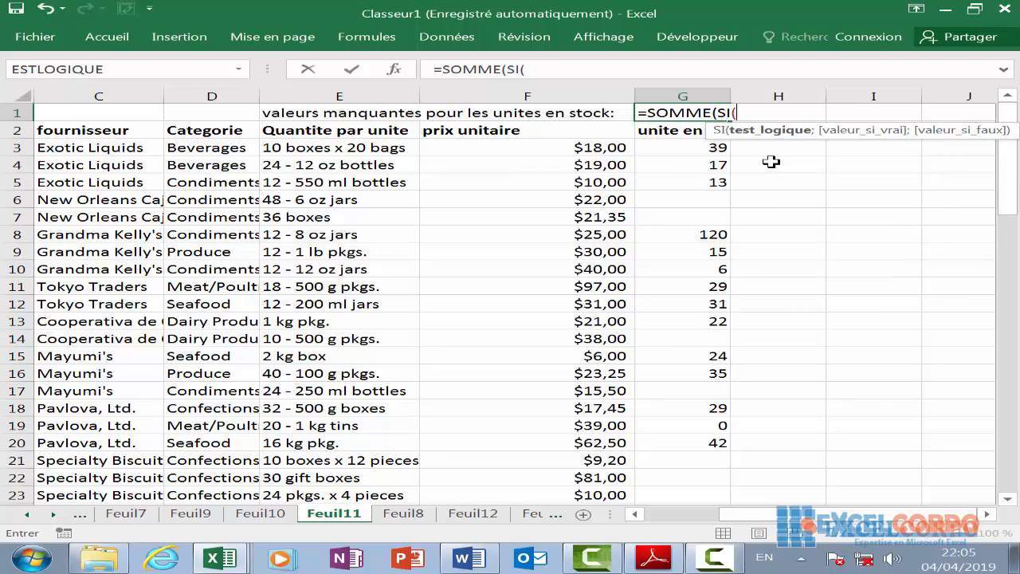
Add ESTVIDE on the stock range G3:G79 as the logical test of the SI function
text(est)
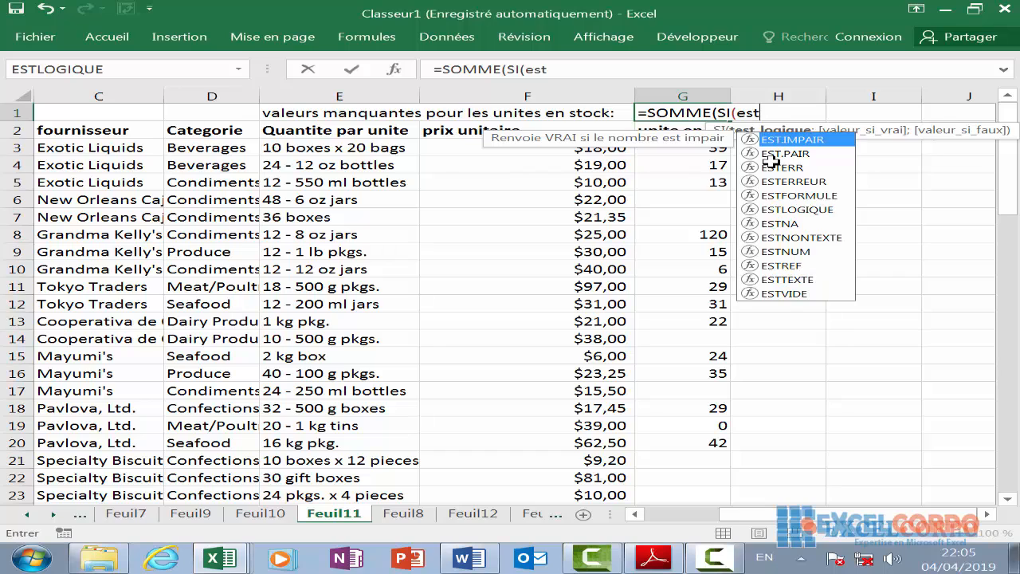
text(vi)
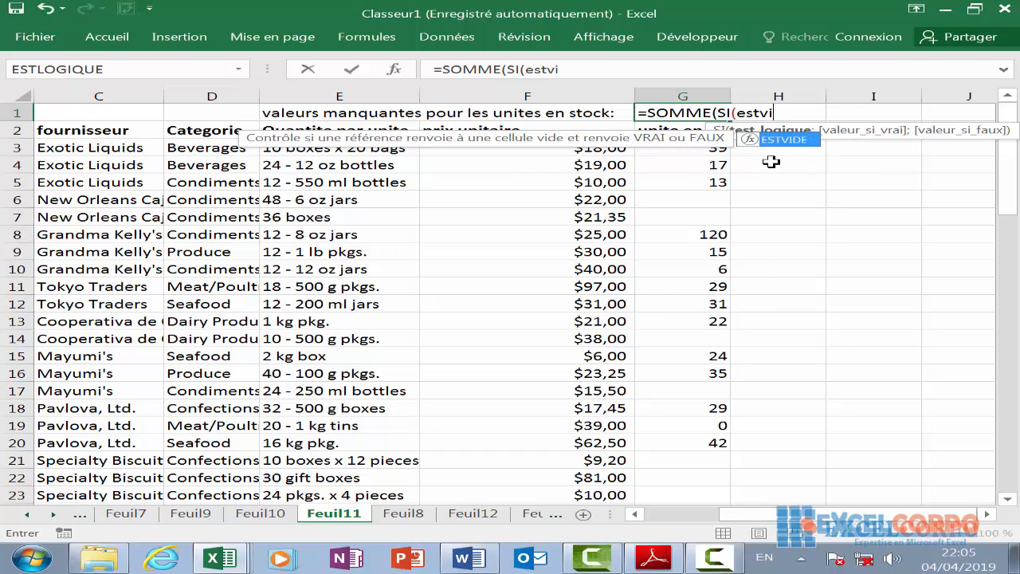
double_click(797, 140)
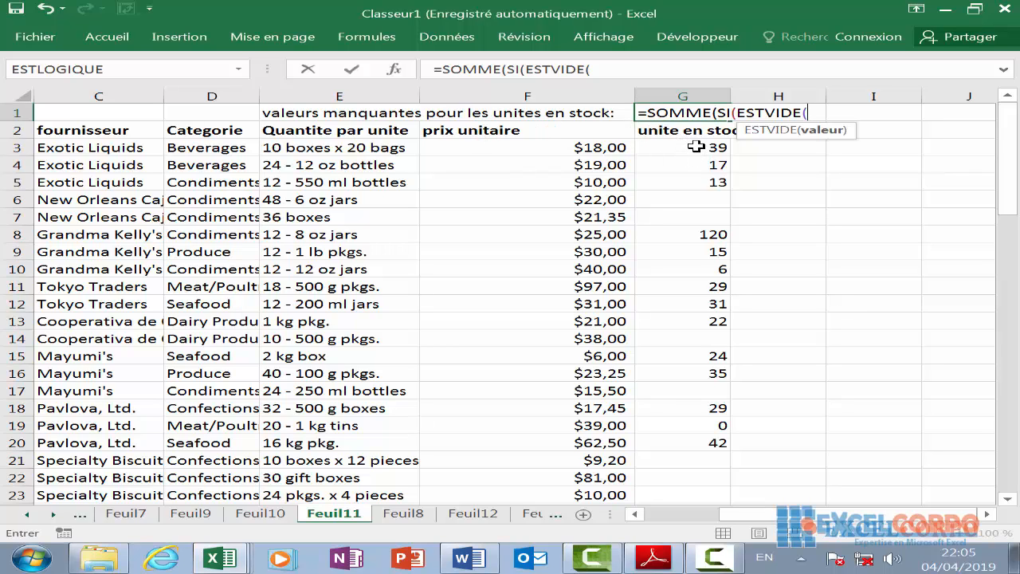
click(695, 147)
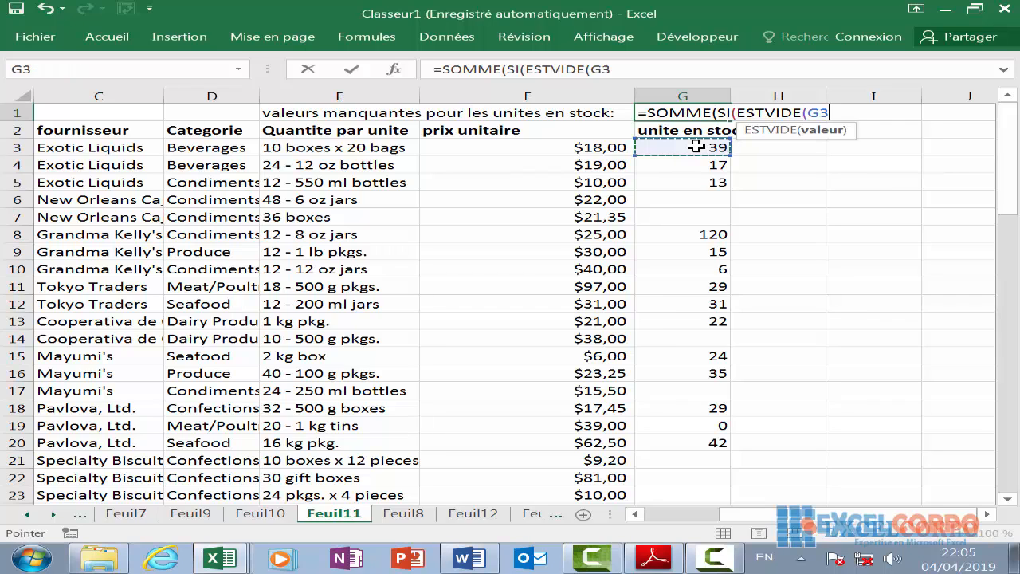
drag(695, 147, 686, 202)
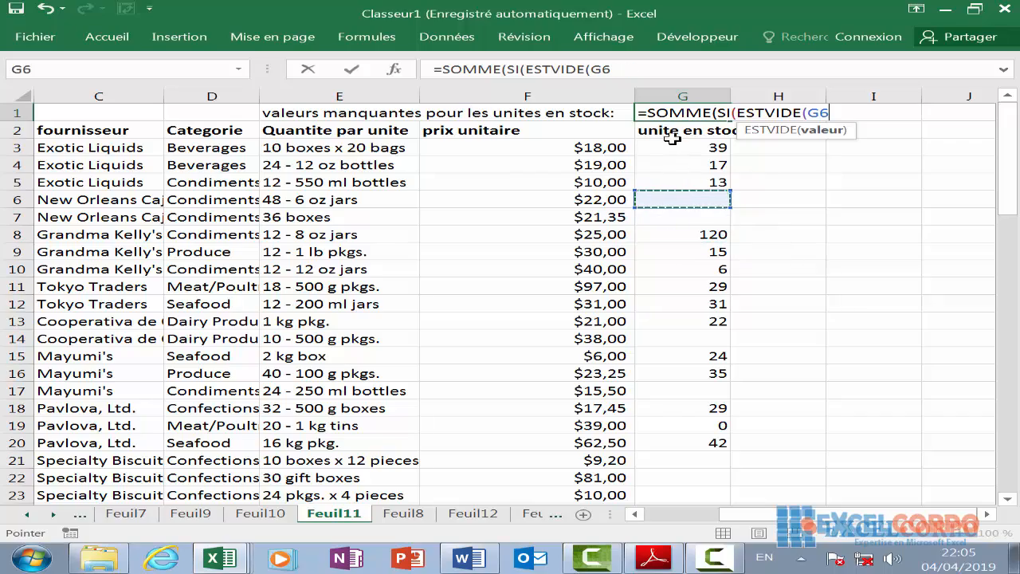
drag(674, 146, 708, 355)
scroll(838, 299, up, 20)
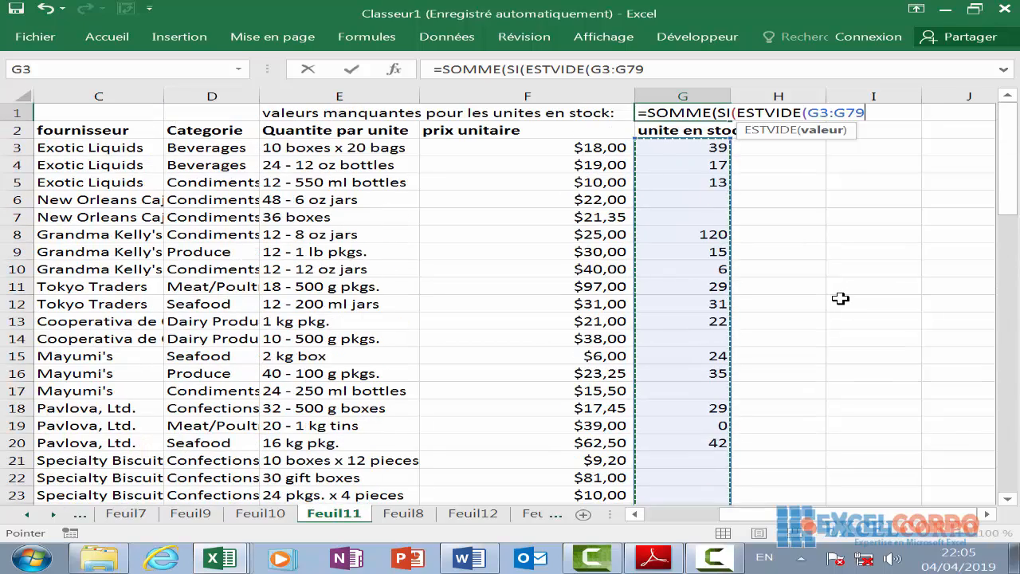
text())
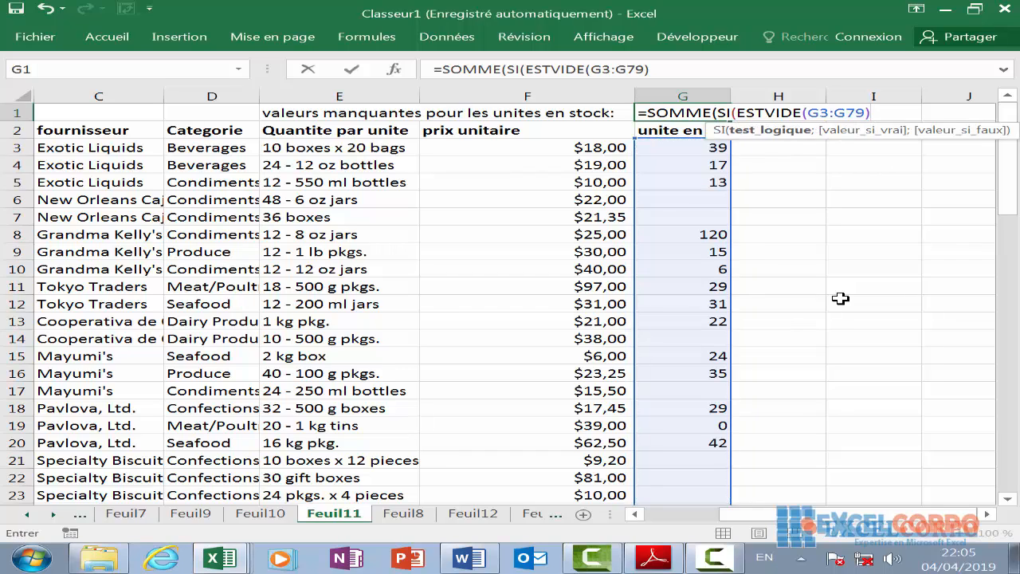
text(;)
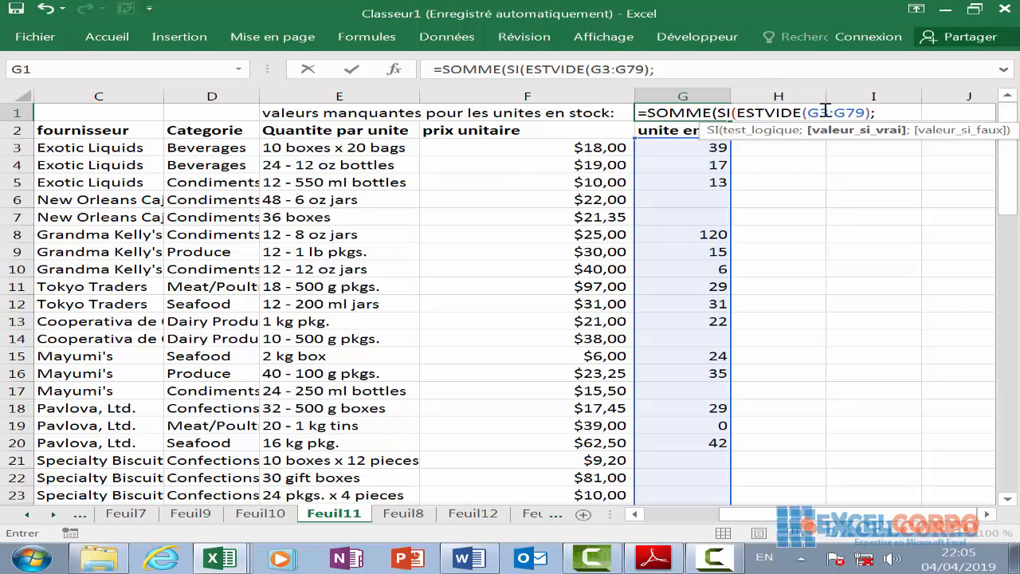
Complete the SI with 1 if true and 0 if false, and enter the G1 formula as an array formula
text(1)
text(;o)
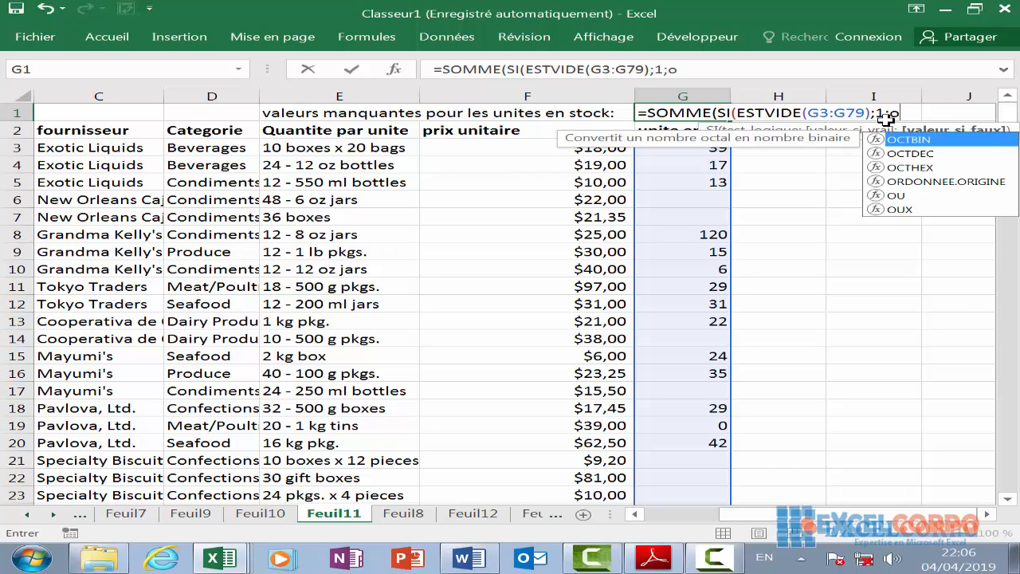
text()))
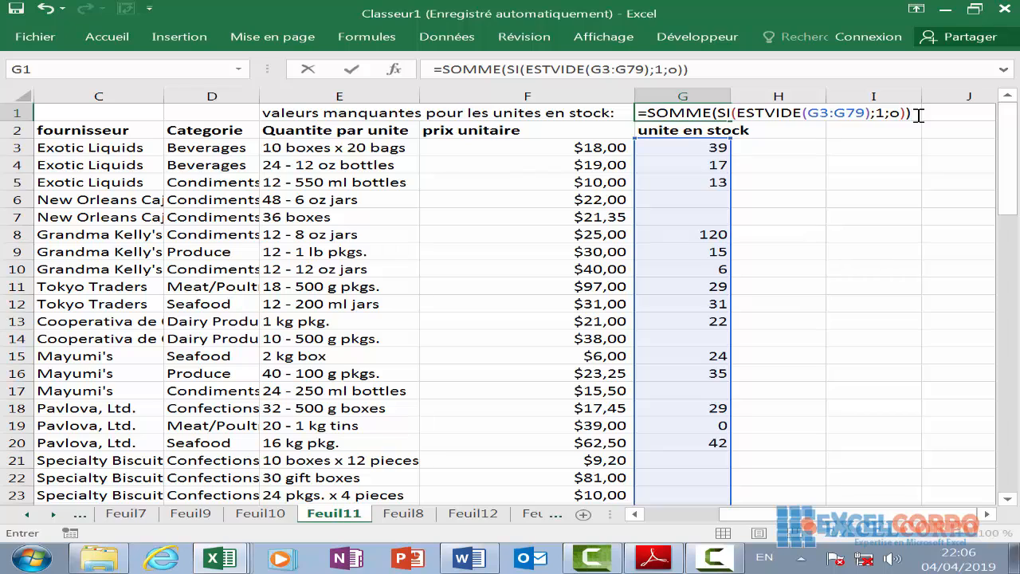
key(ctrl+shift+Return)
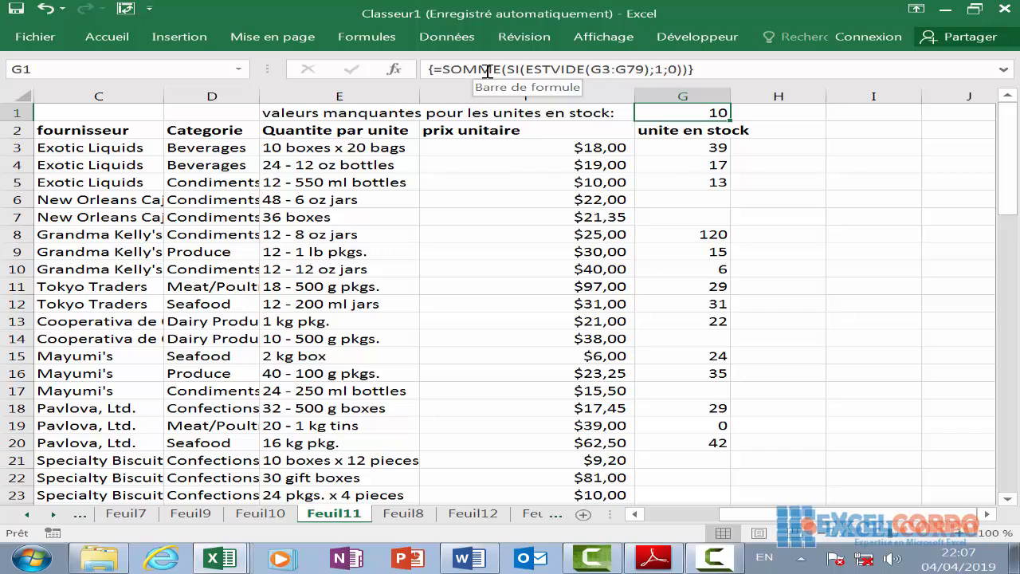
Commit the G1 formula as an ordinary formula to show the difference, and re-enter it as an array formula
click(514, 69)
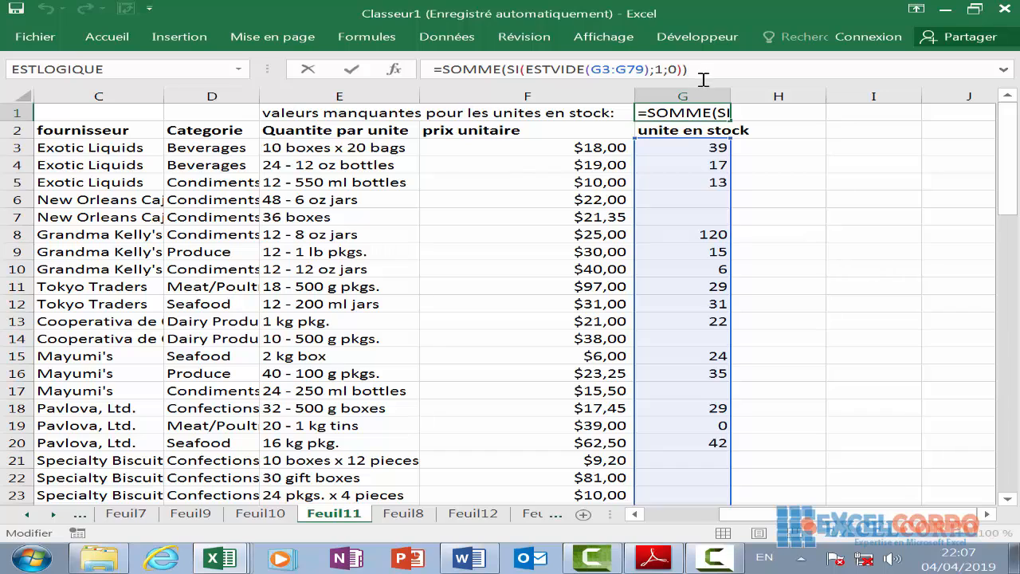
key(Return)
click(711, 111)
key(F2)
key(ctrl+shift+Return)
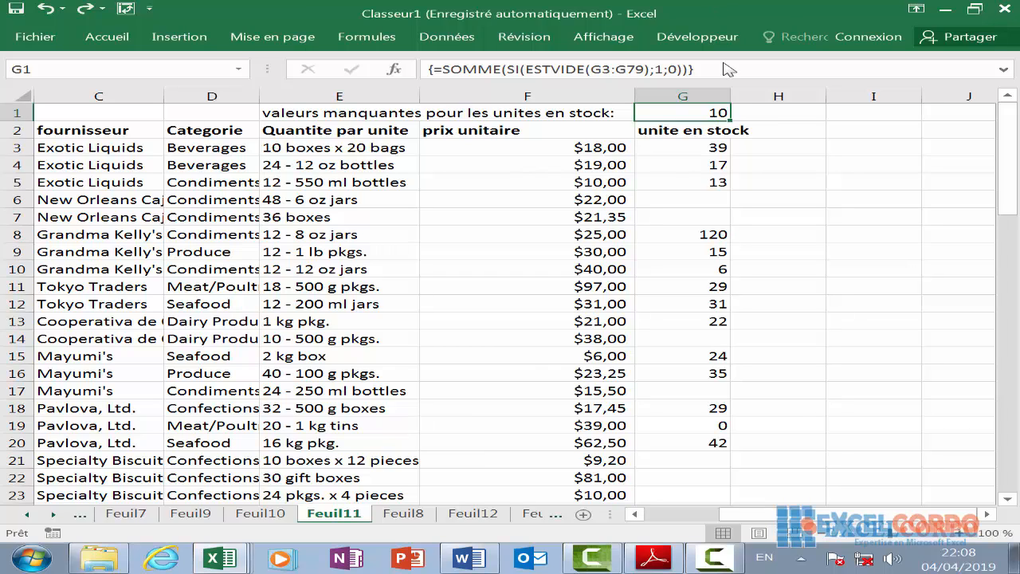
Enter =SOMME(SI(ESTNUM(G3:G79);0;1)) in I1 as an array formula to count the non-numeric stock cells
click(761, 142)
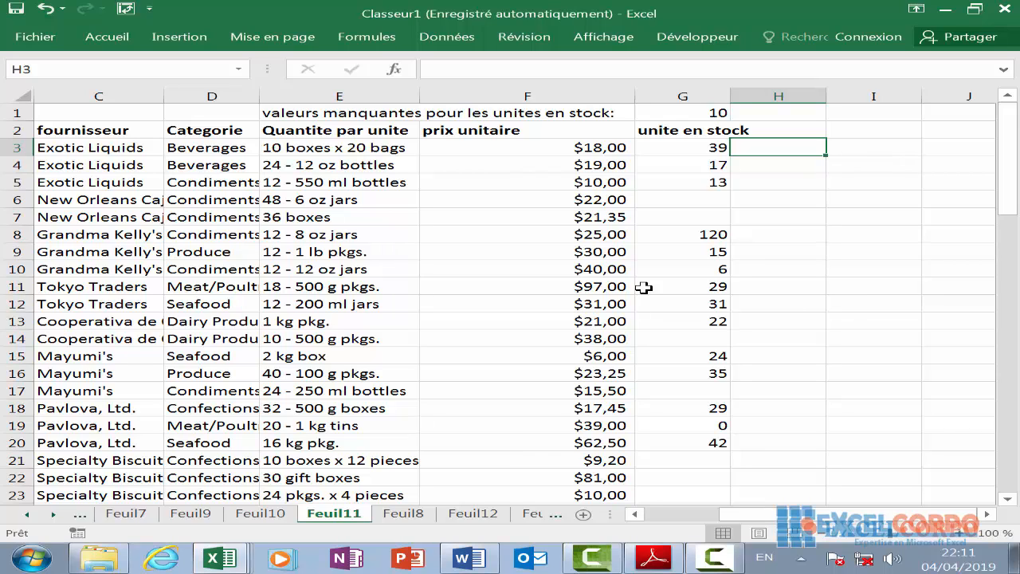
click(812, 118)
click(894, 130)
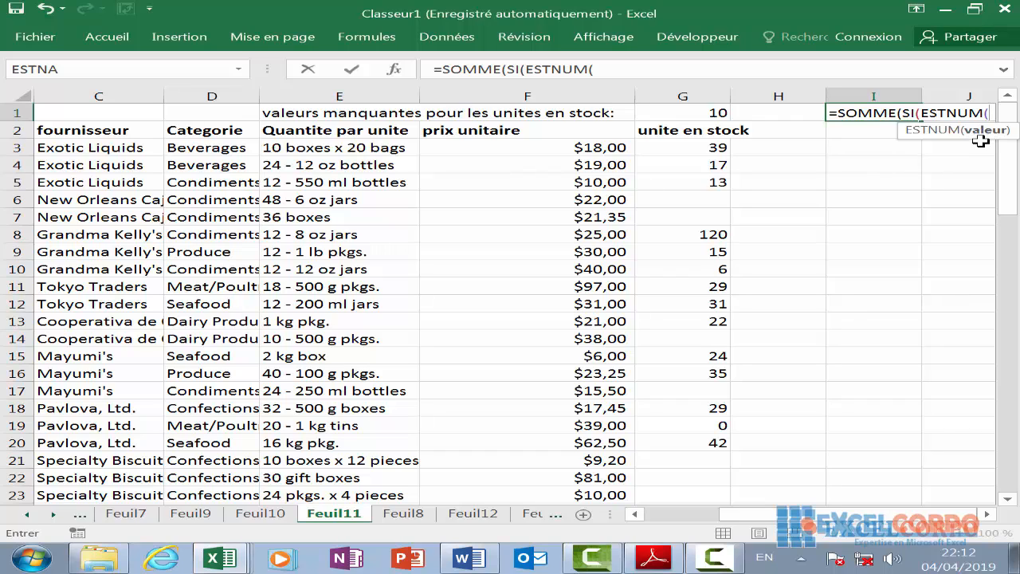
drag(697, 145, 682, 550)
text();)
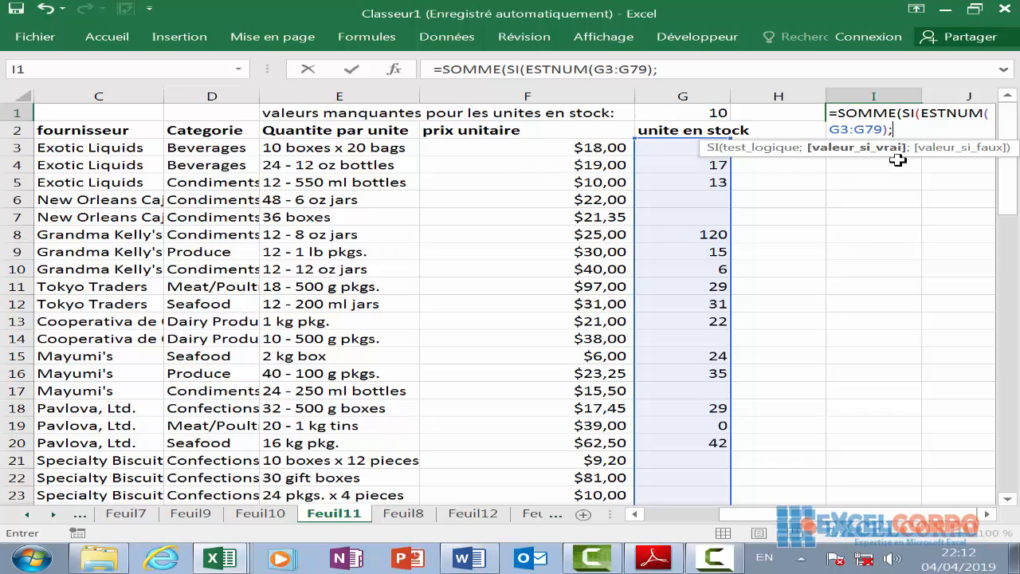
text(0;1)
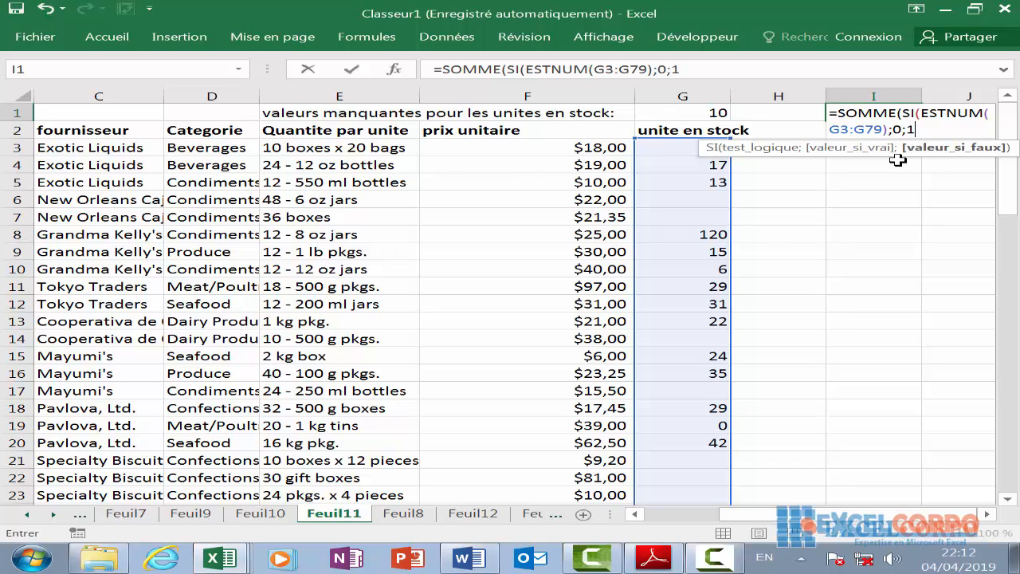
text()))
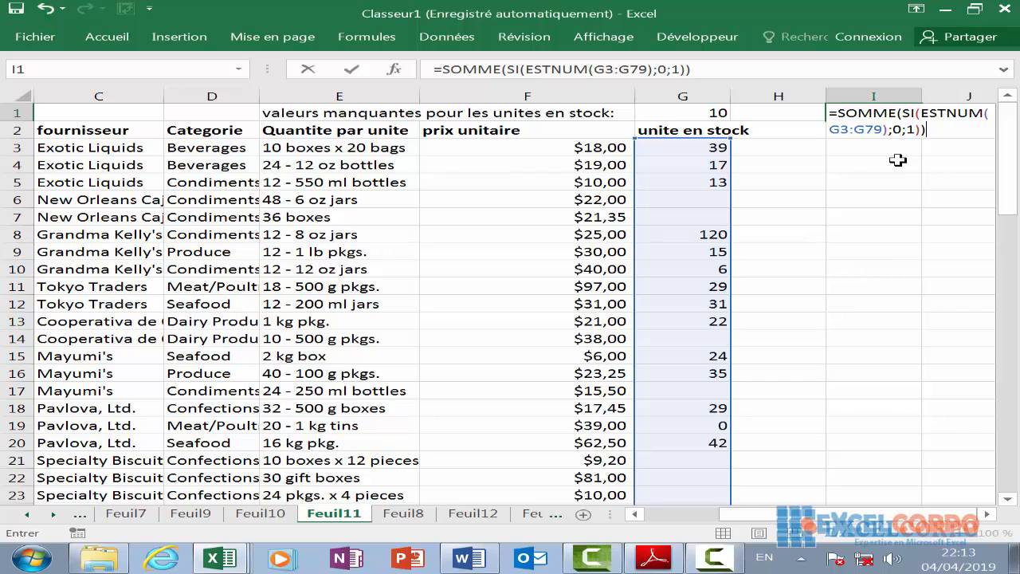
key(ctrl+shift+Return)
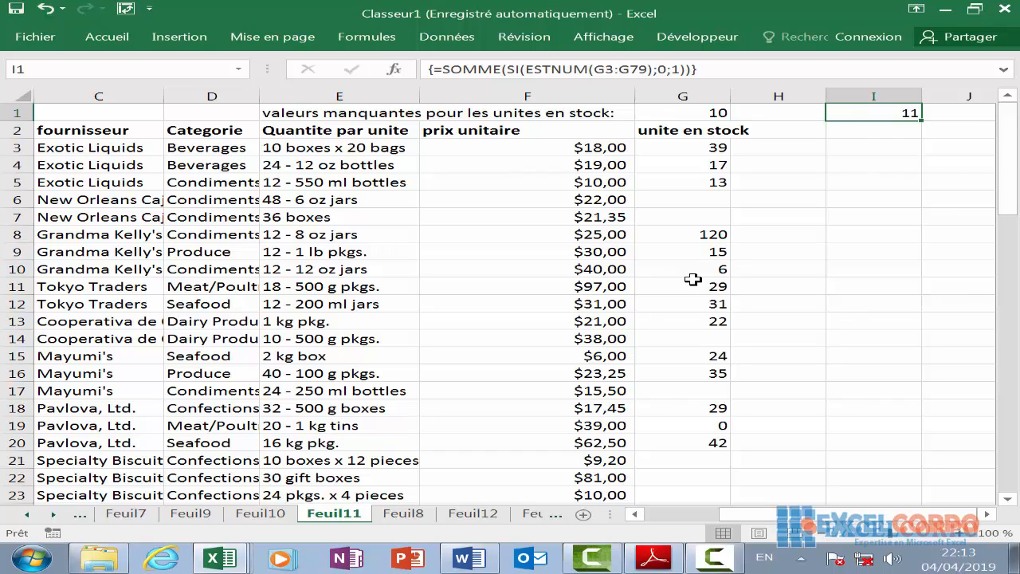
Open the array formula in I1 to review its ESTNUM test and SI arguments
double_click(904, 112)
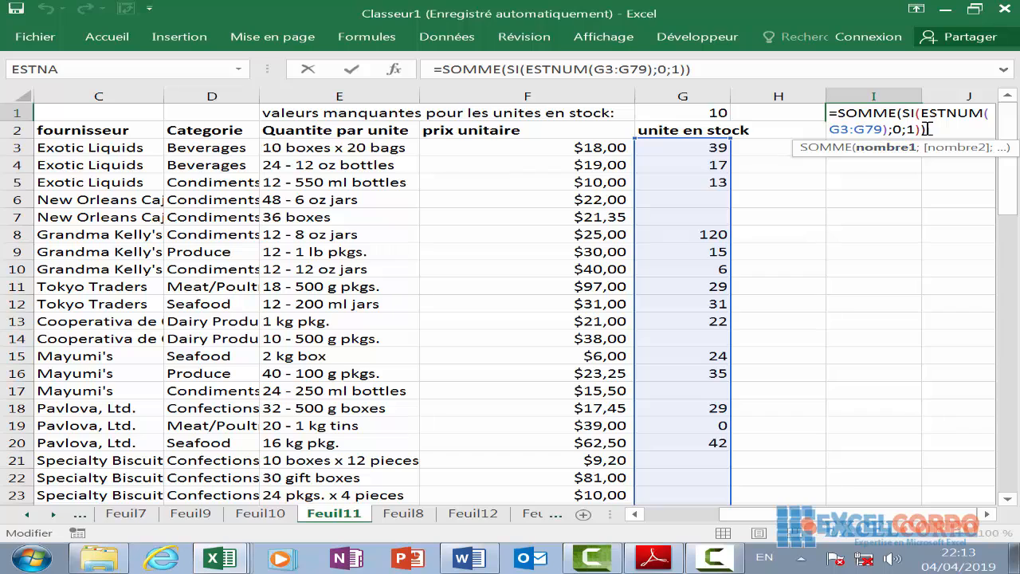
click(938, 132)
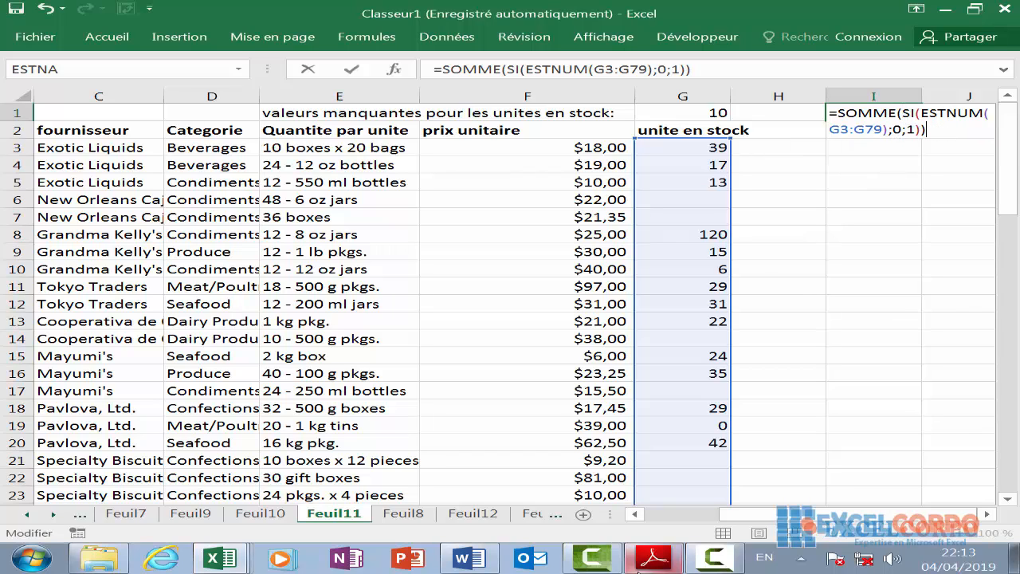
click(716, 559)
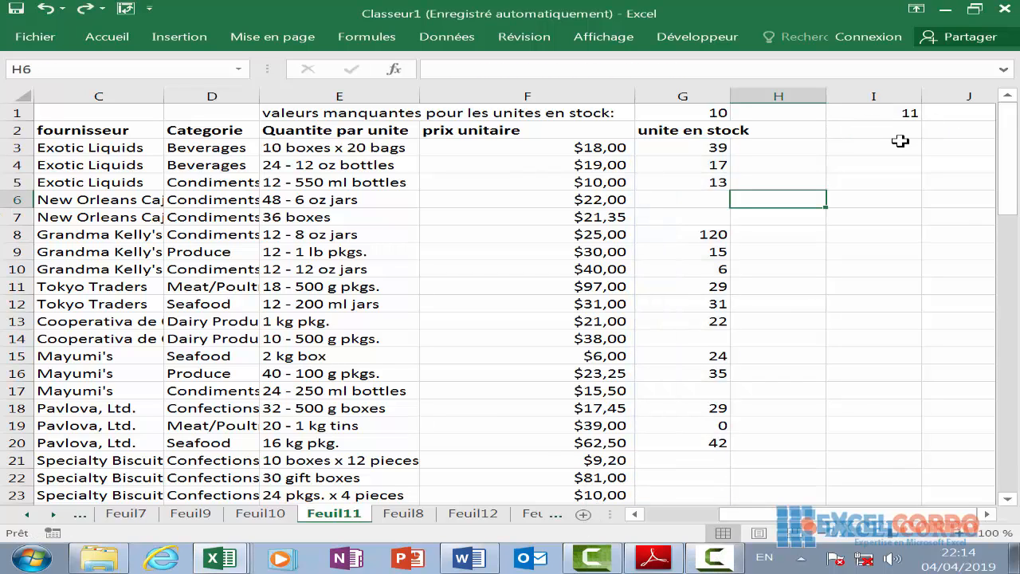
Start a formula in J1 with SI nested inside SOMME
key(Right)
key(Right)
key(Right)
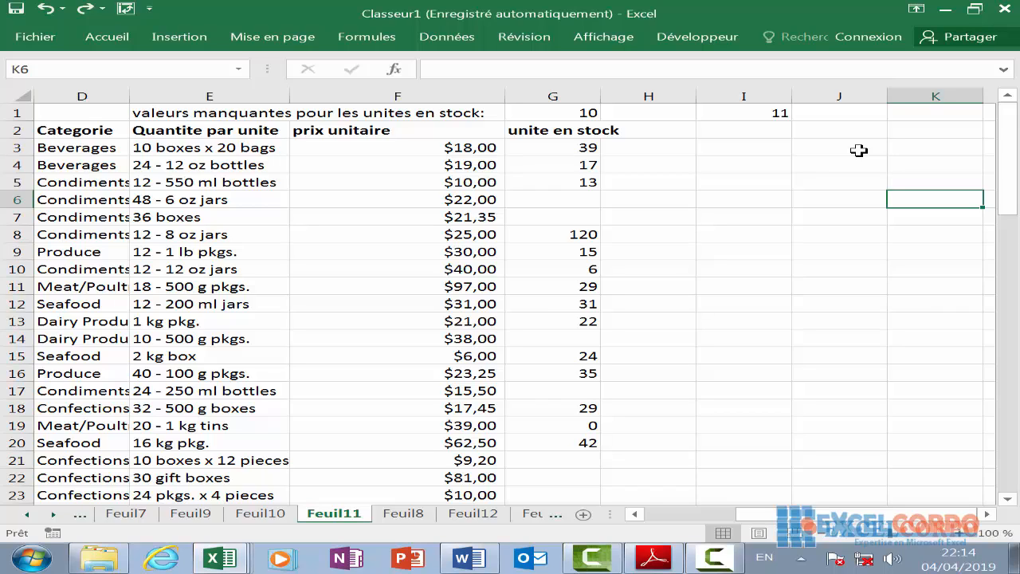
click(872, 112)
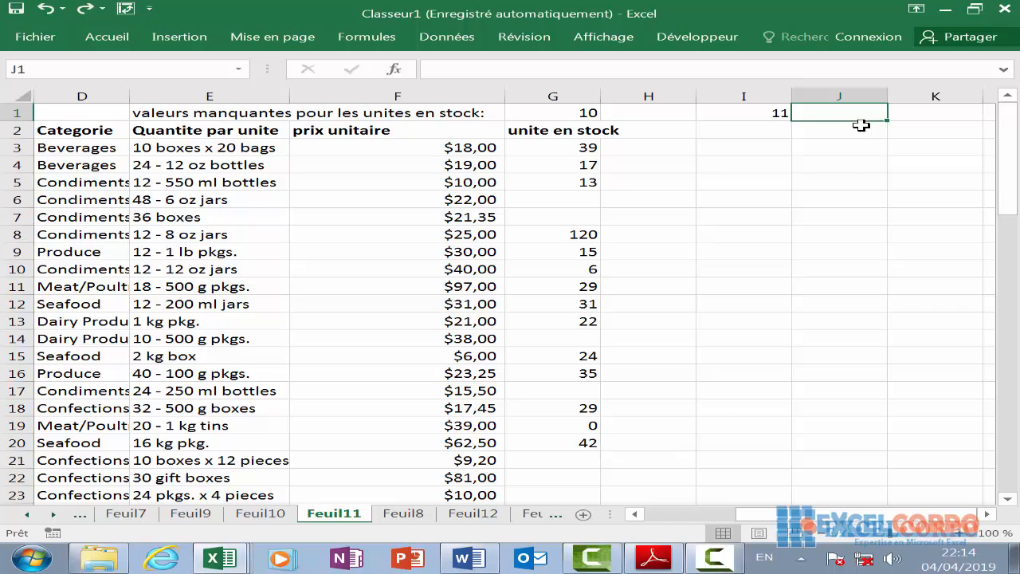
text(=somm)
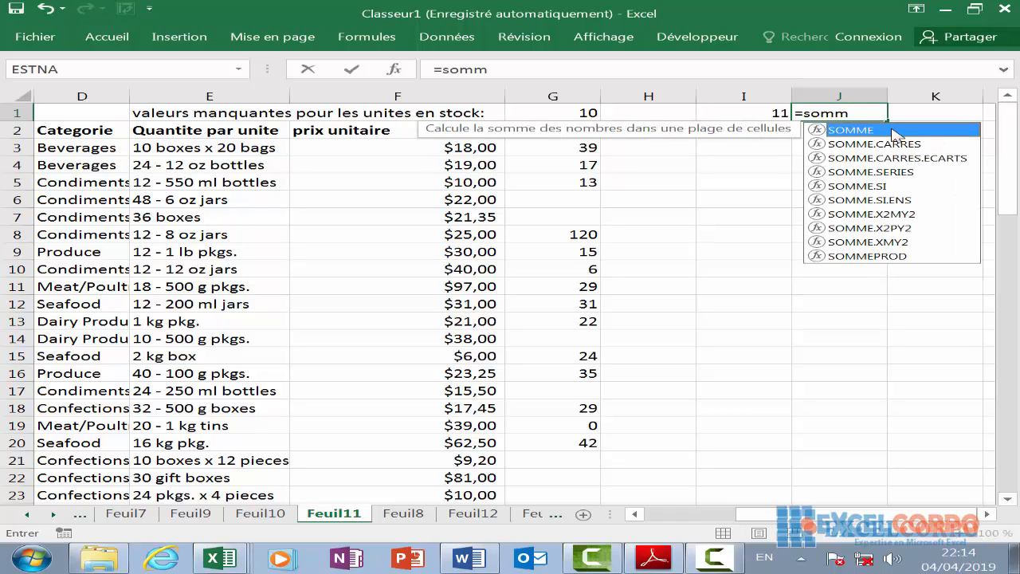
key(Tab)
text(si)
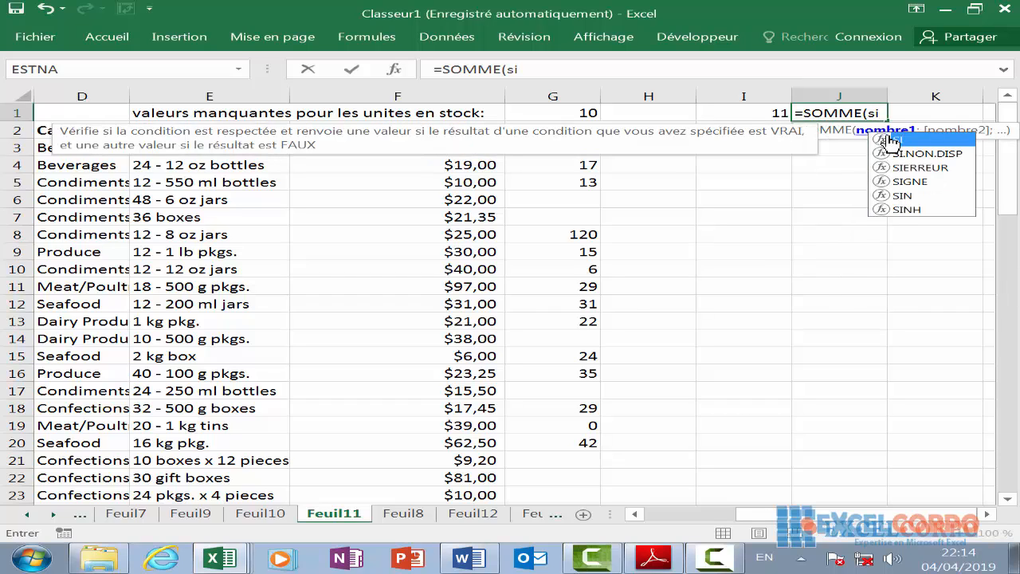
text(()
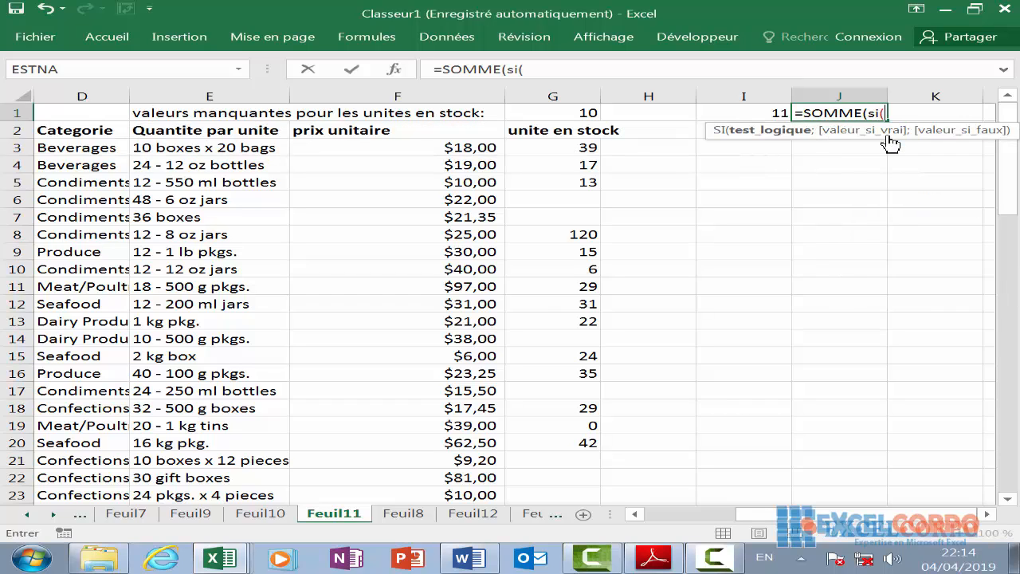
Add ESTERREUR on the stock range G3:G79 as the logical test of the SI in J1
text(ers)
key(BackSpace)
key(BackSpace)
text(s)
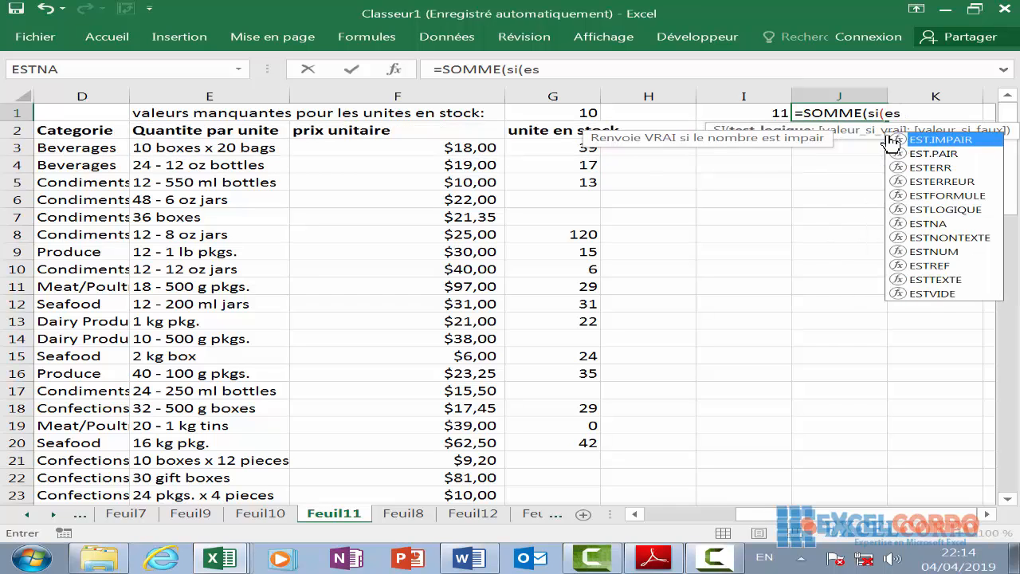
text(terr)
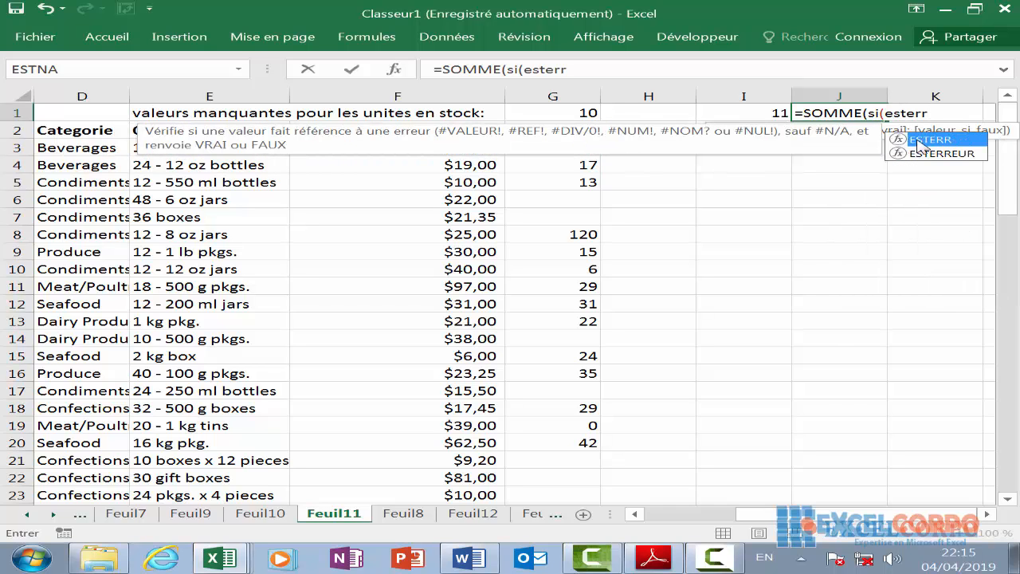
click(944, 154)
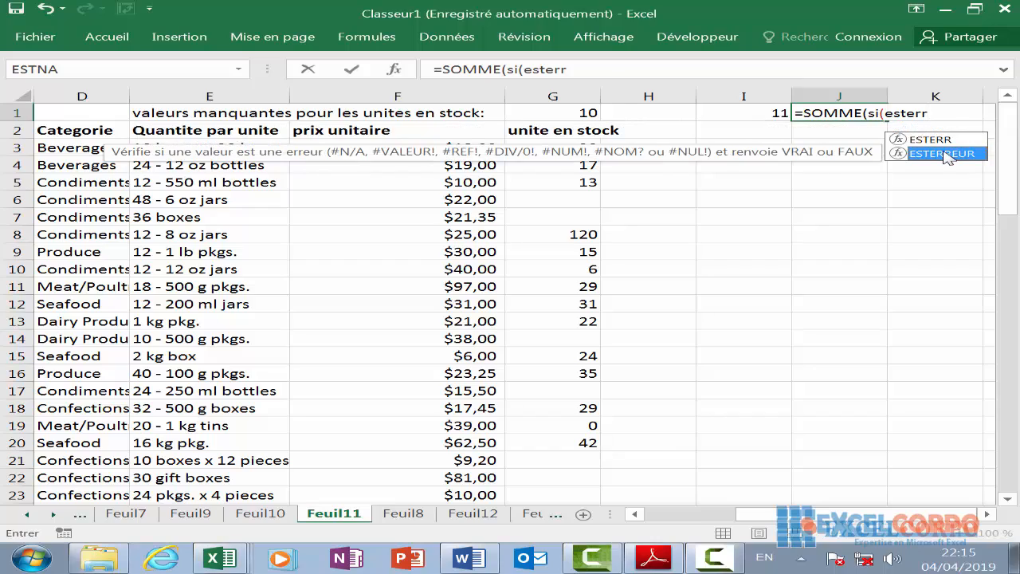
double_click(945, 154)
drag(567, 145, 599, 430)
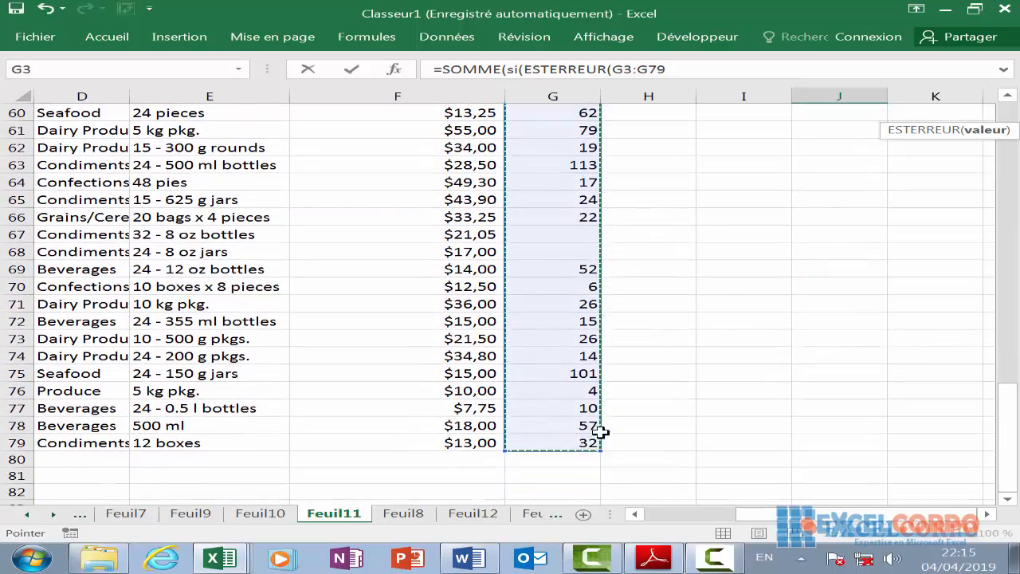
scroll(1009, 285, up, 20)
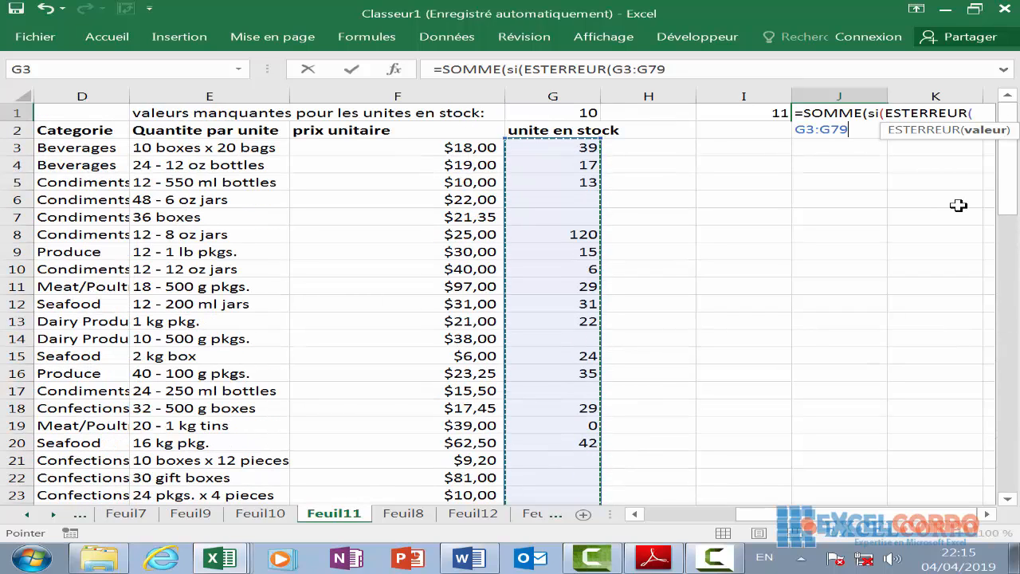
Complete the J1 formula with 1 if true and 0 if false, and enter it as an array formula
text();)
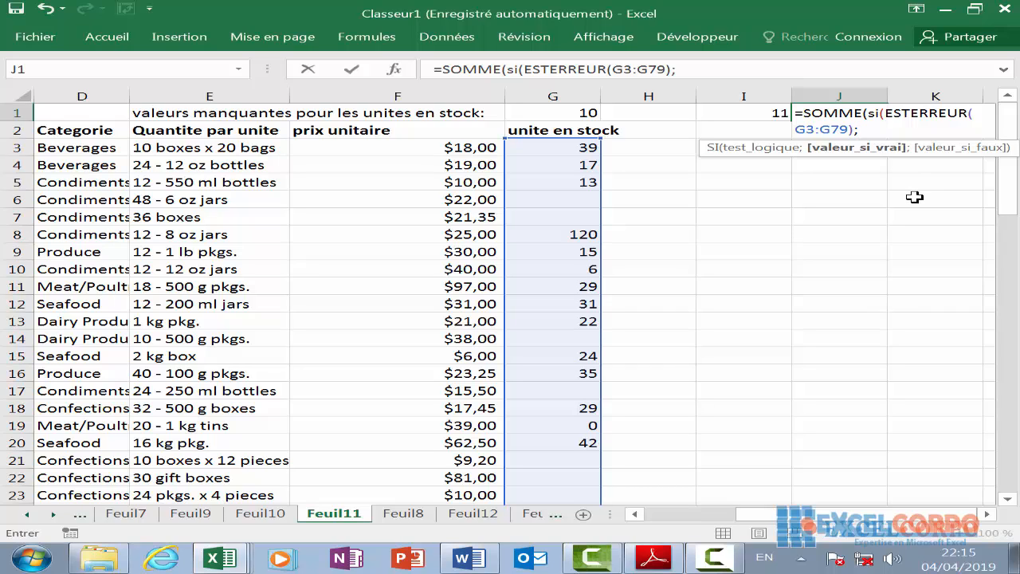
text(1;)
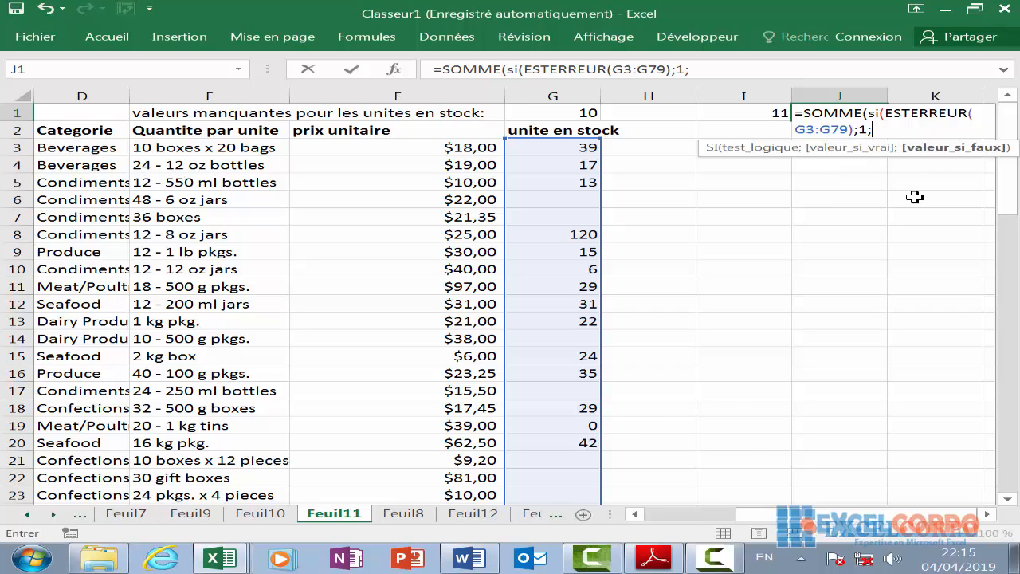
text(0)))
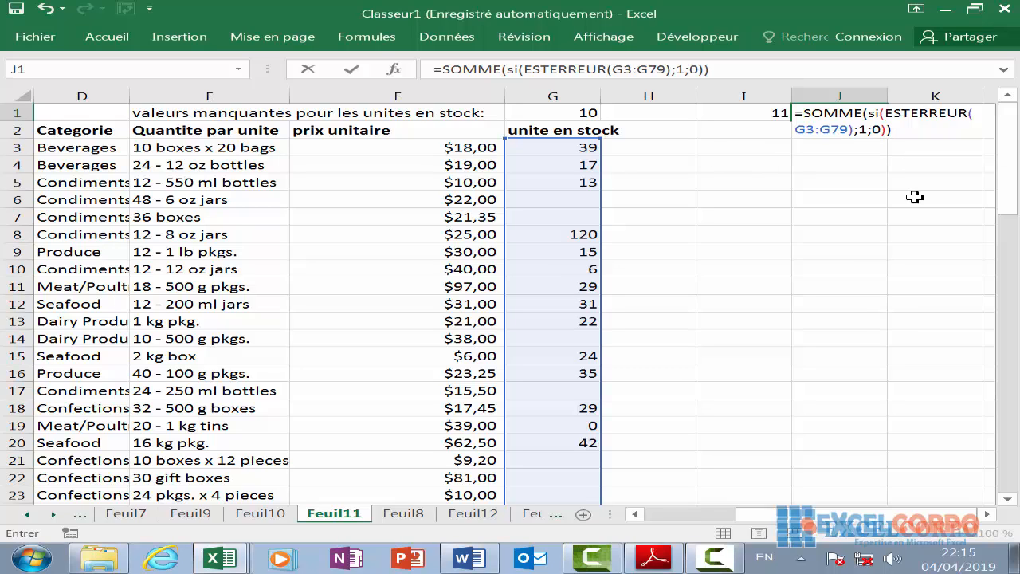
key(ctrl+shift+Return)
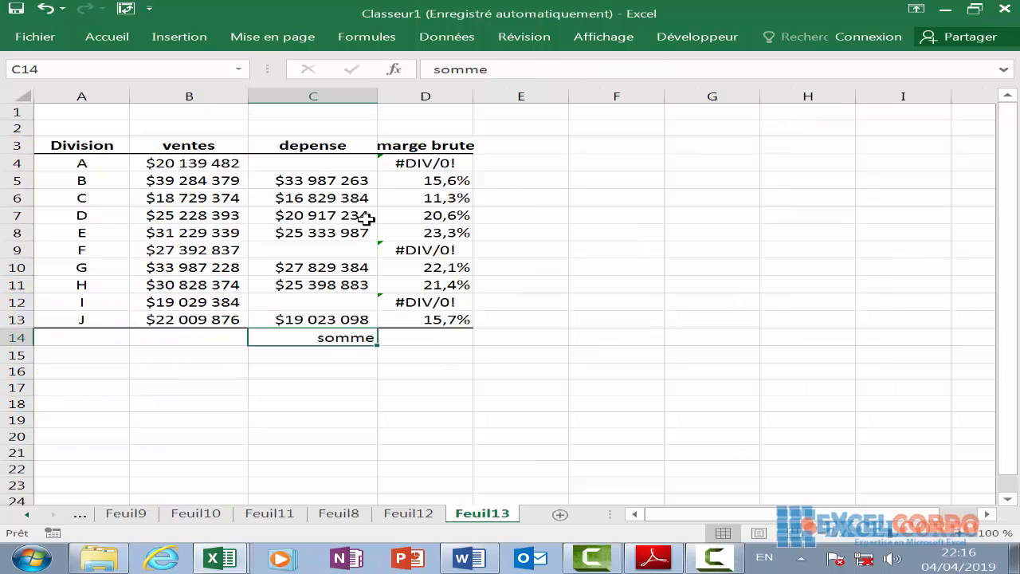
Examine the marge brute formulas on Feuil13, comparing the #DIV/0! cells D4, D9 and D12 with the other rows
click(407, 162)
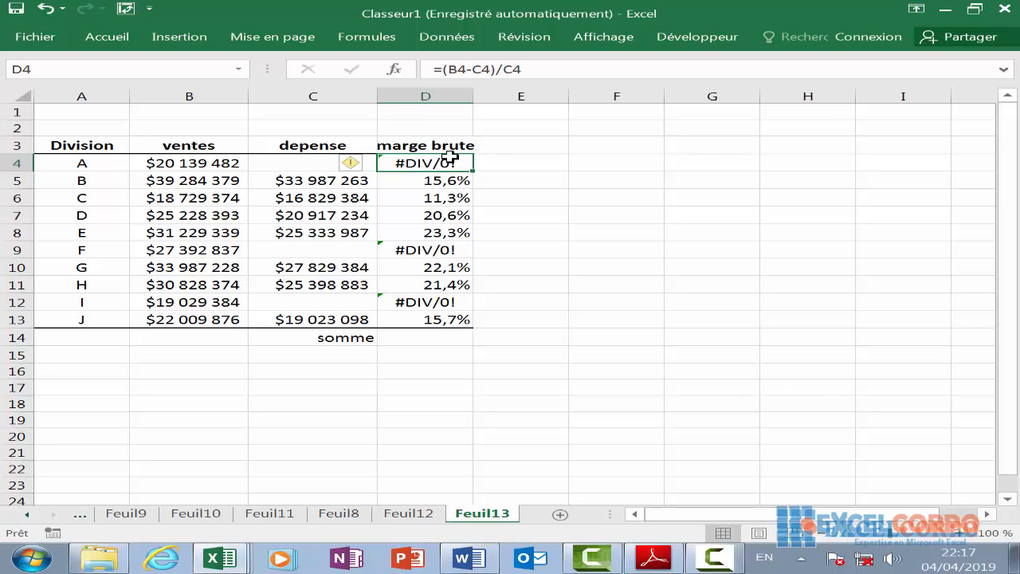
click(434, 252)
click(440, 165)
click(437, 233)
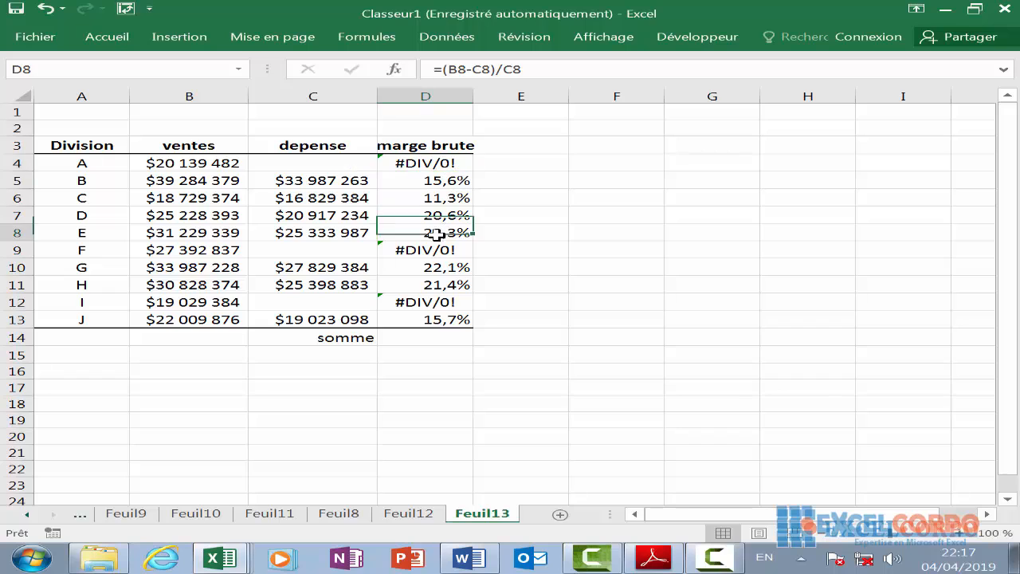
click(434, 249)
click(437, 302)
click(439, 318)
click(435, 302)
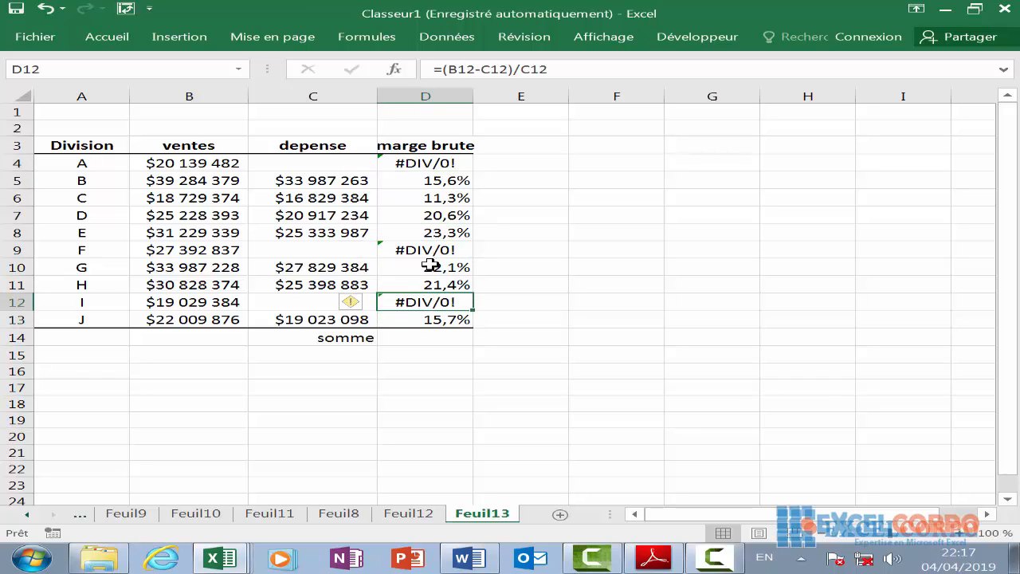
click(419, 337)
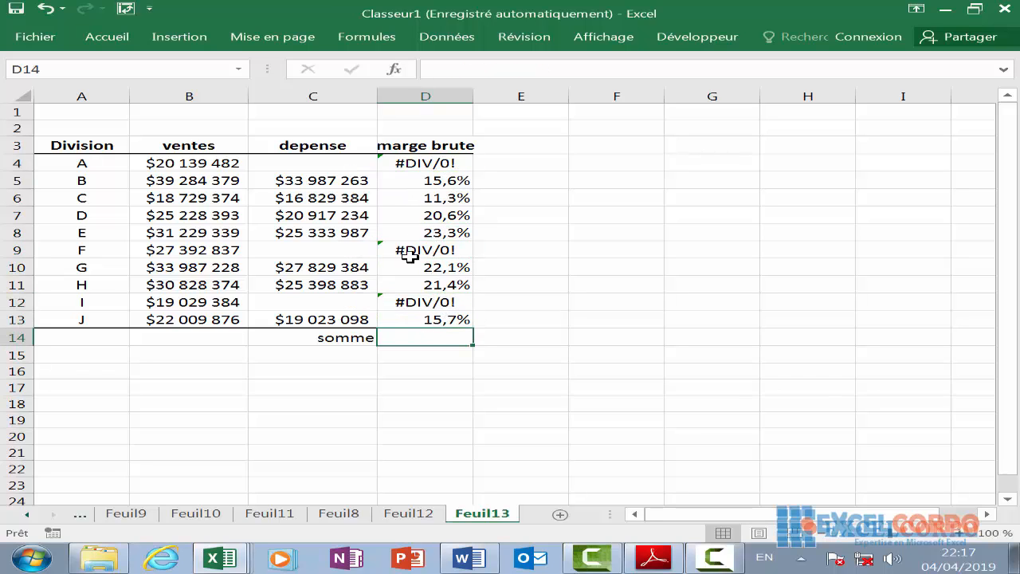
Review the whole marge brute column D as the data for the sum, including its three error cells
click(427, 94)
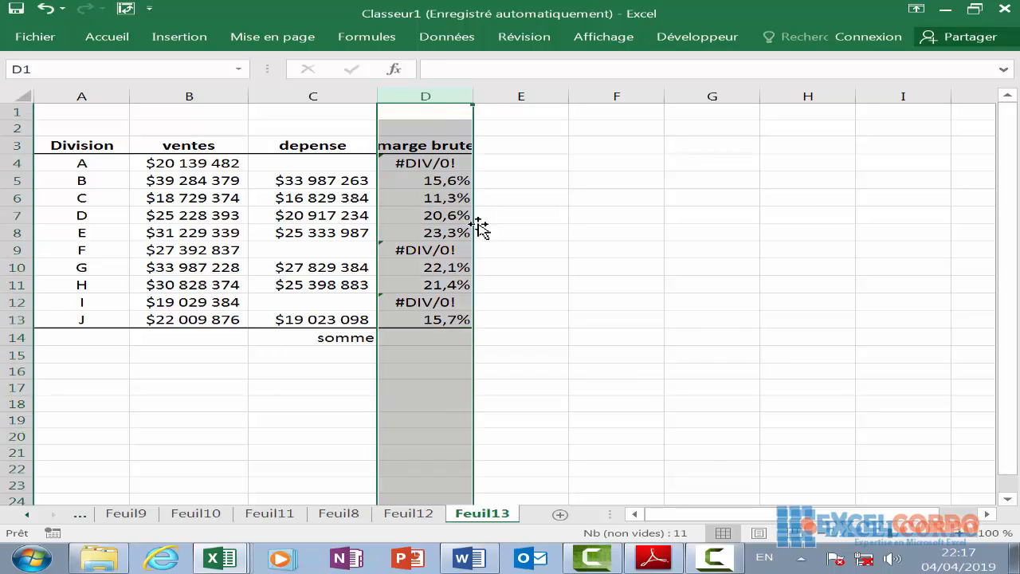
click(502, 212)
click(429, 160)
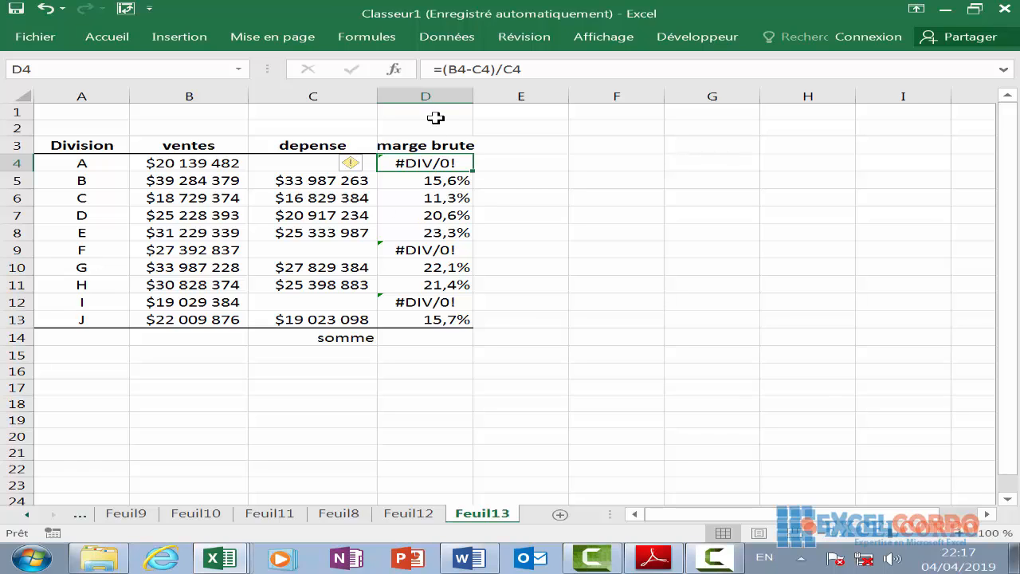
click(431, 89)
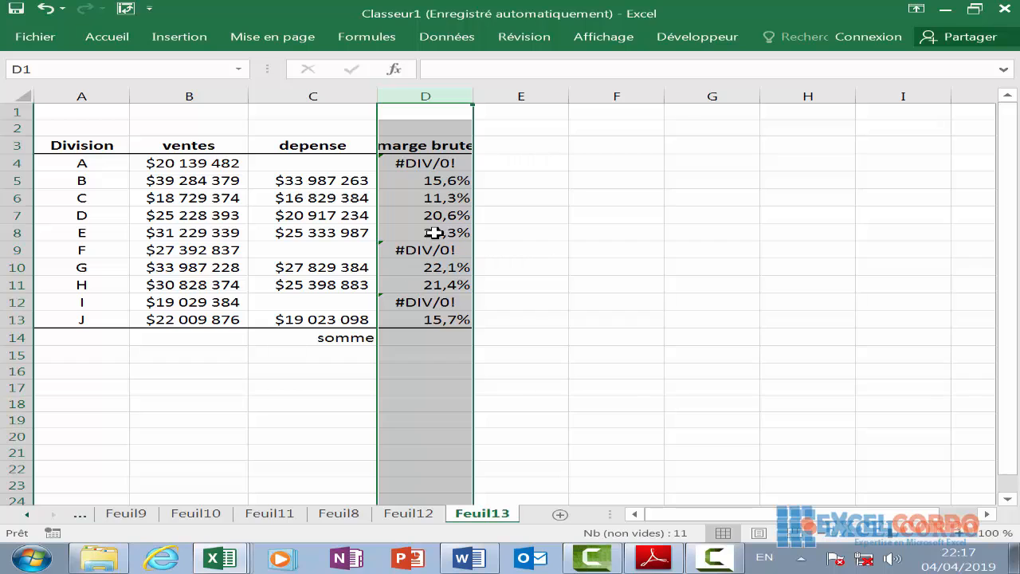
click(520, 229)
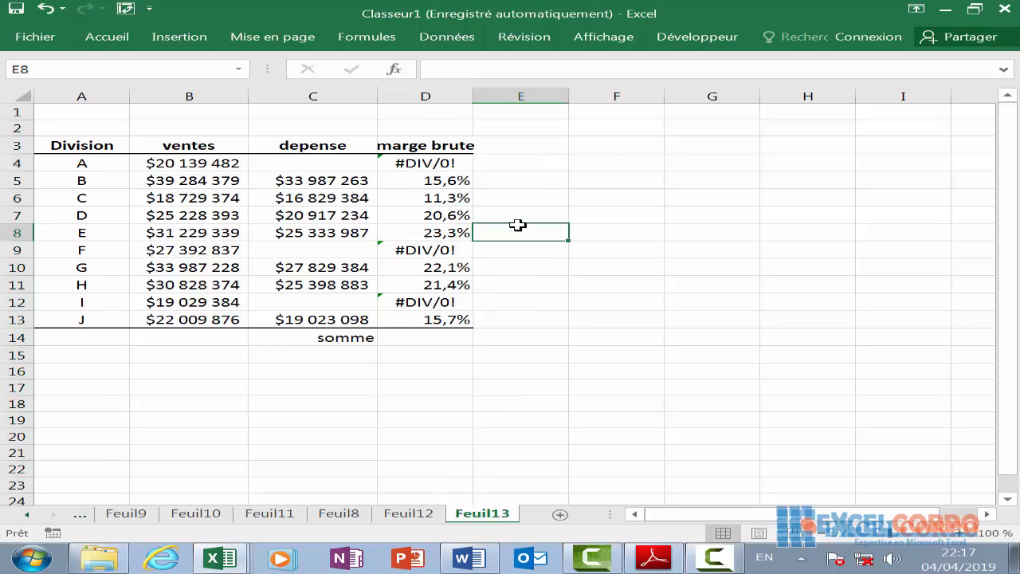
click(437, 95)
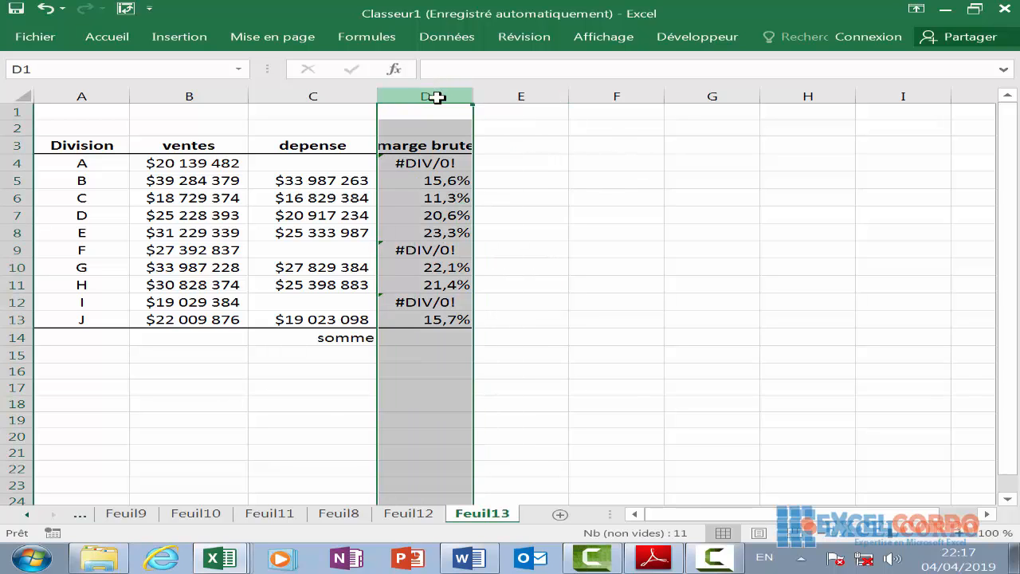
click(562, 146)
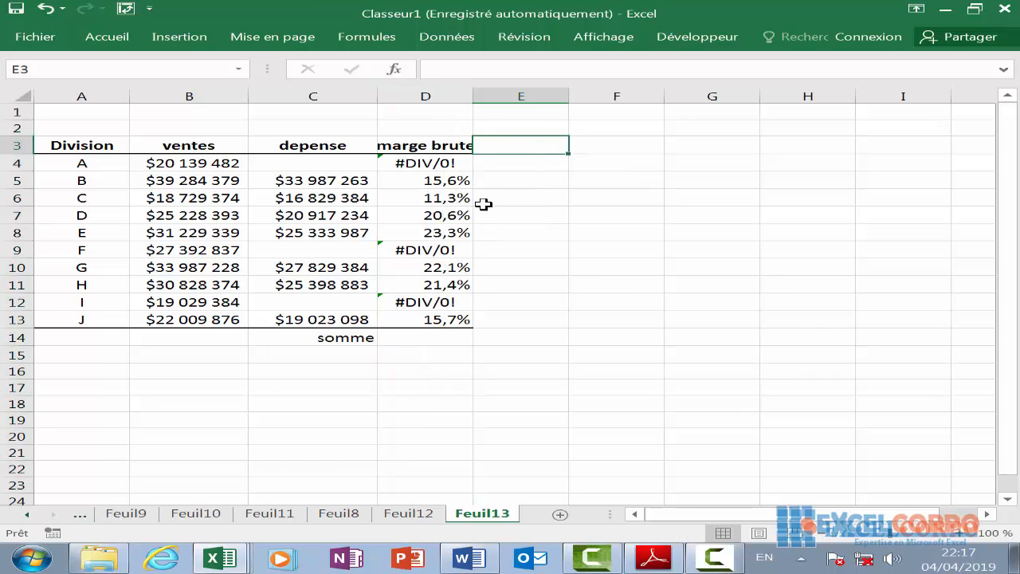
click(731, 555)
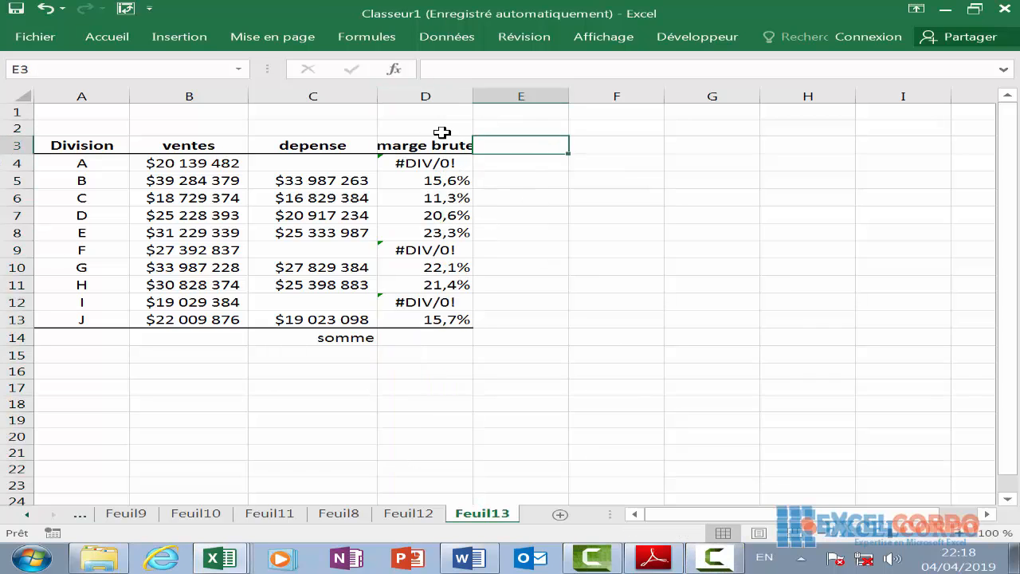
click(425, 95)
click(526, 198)
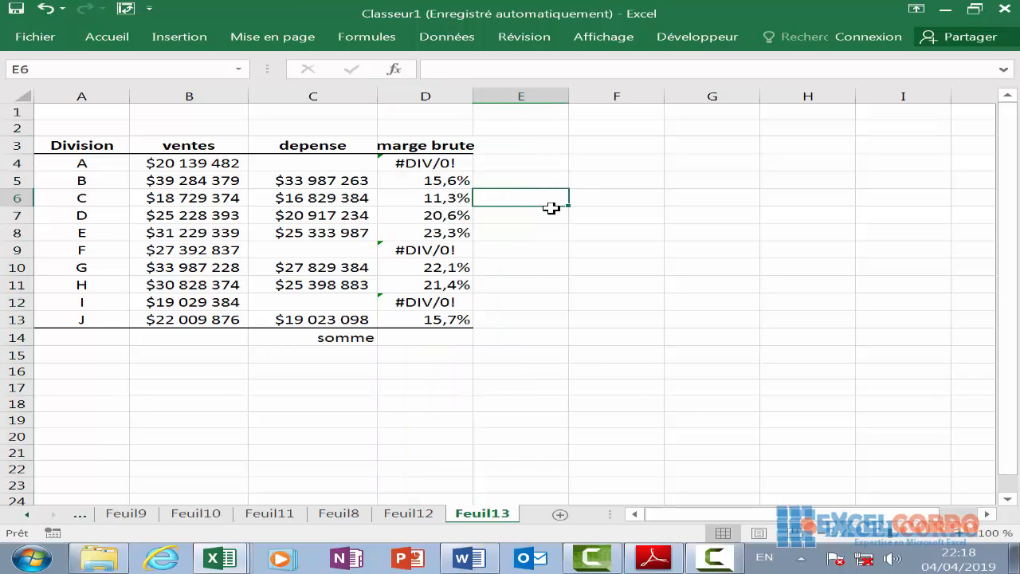
click(430, 165)
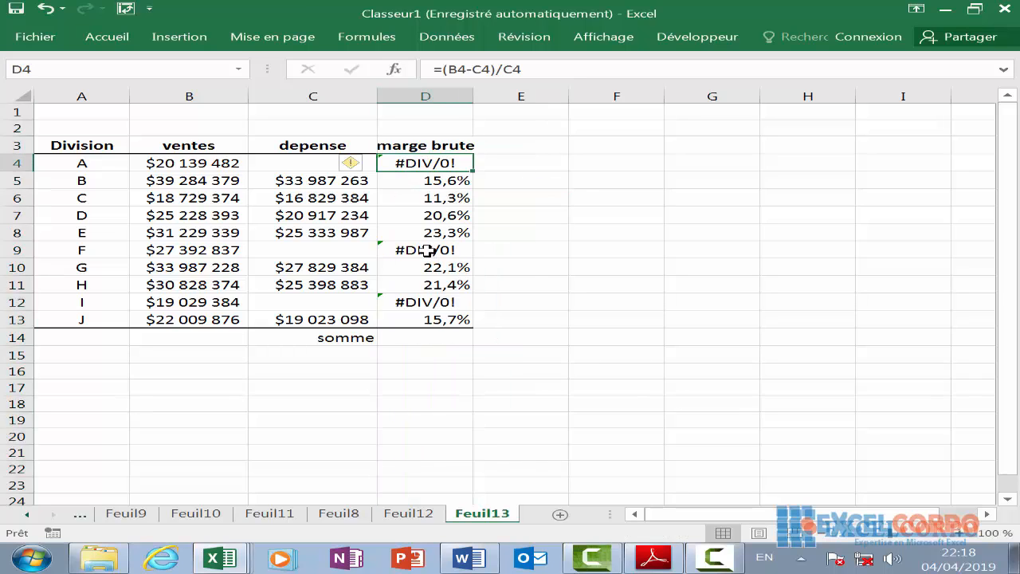
click(421, 251)
click(425, 304)
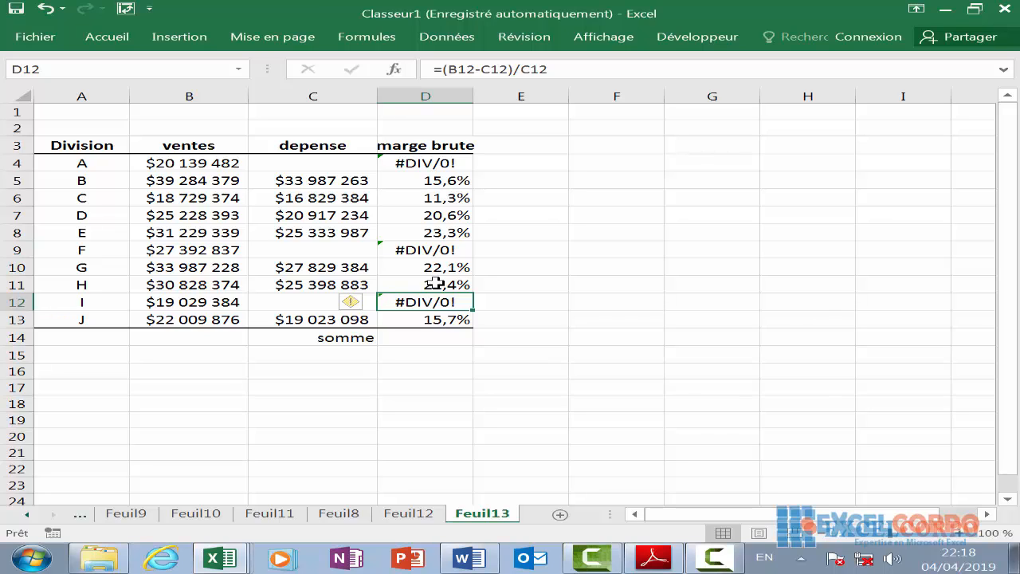
Start a formula in D14 with SOMME and a nested SI function
click(442, 333)
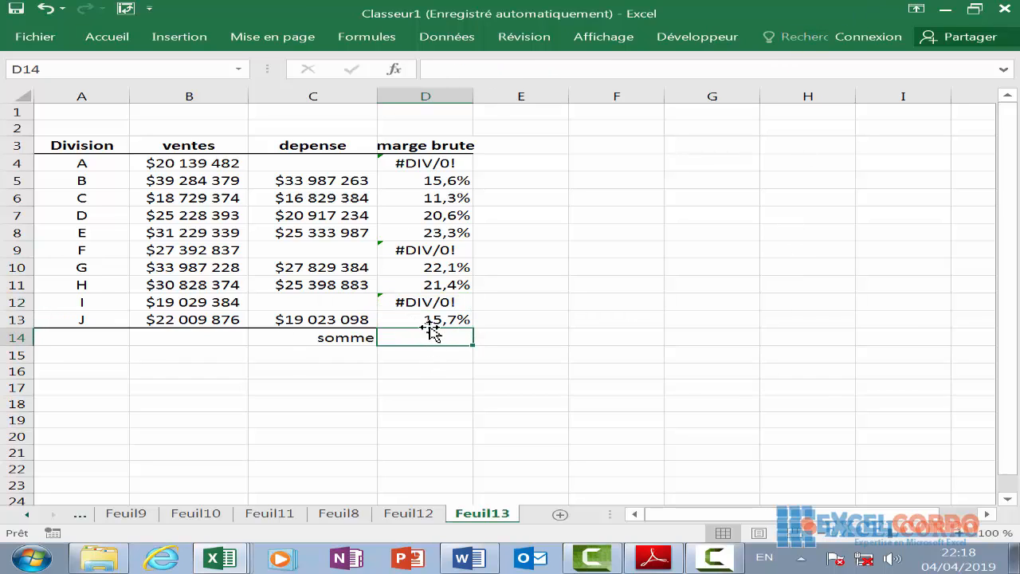
text(=)
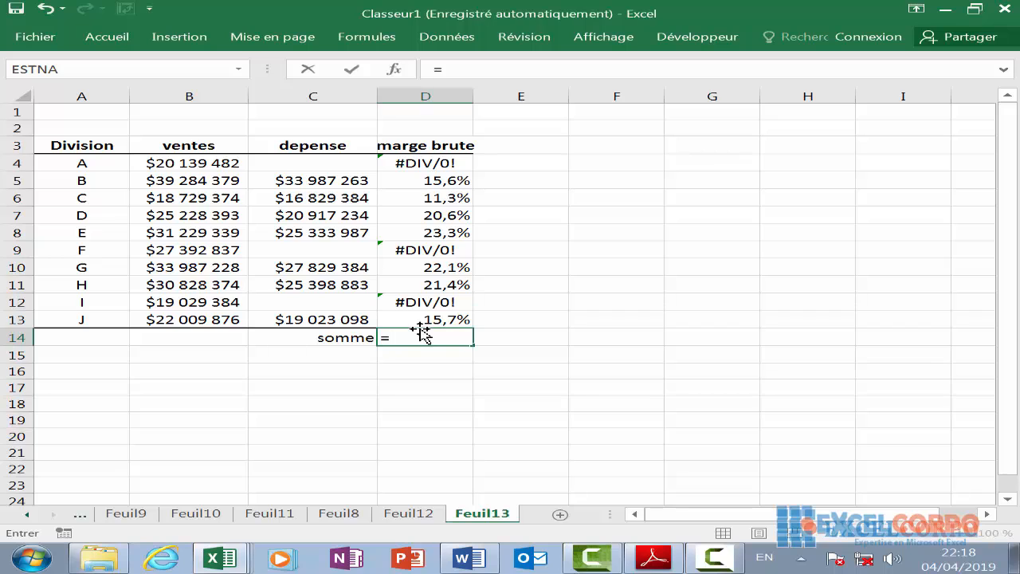
text(somm)
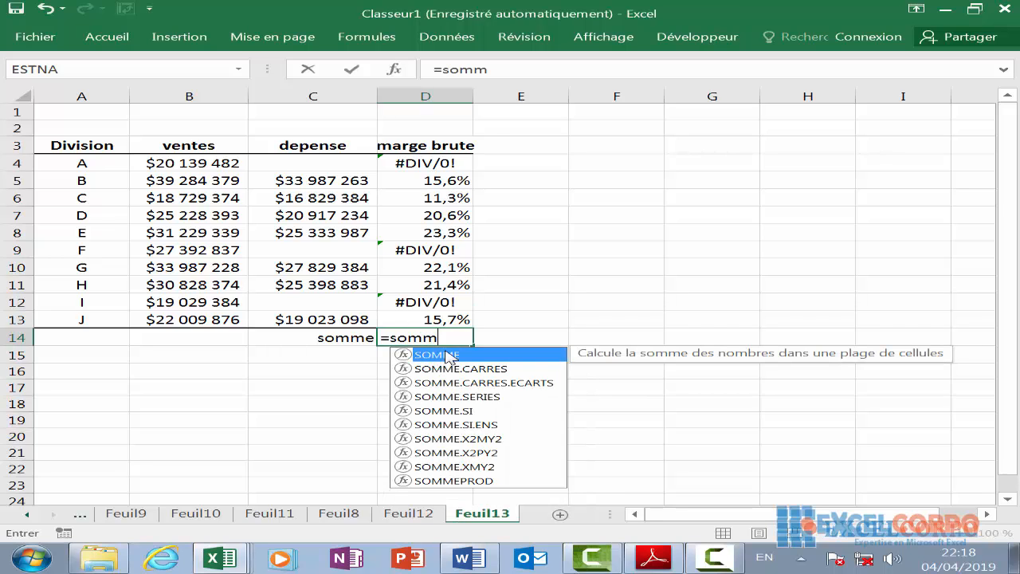
double_click(448, 356)
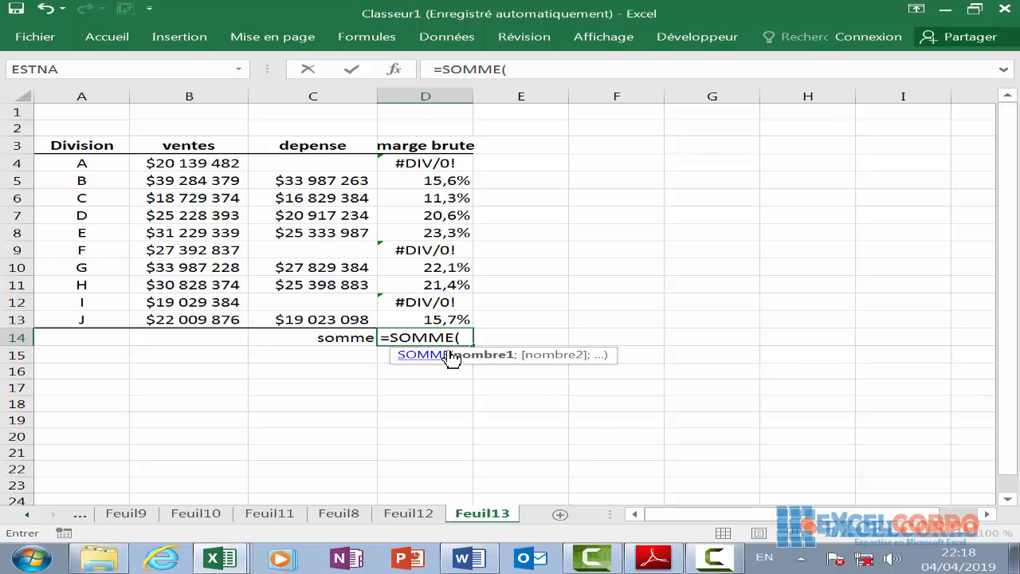
text(si)
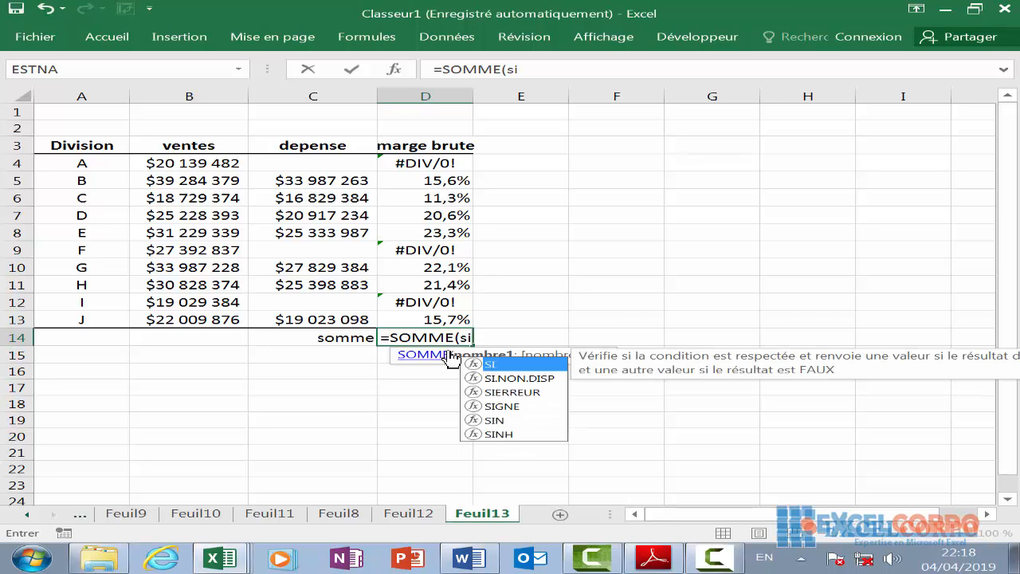
text(()
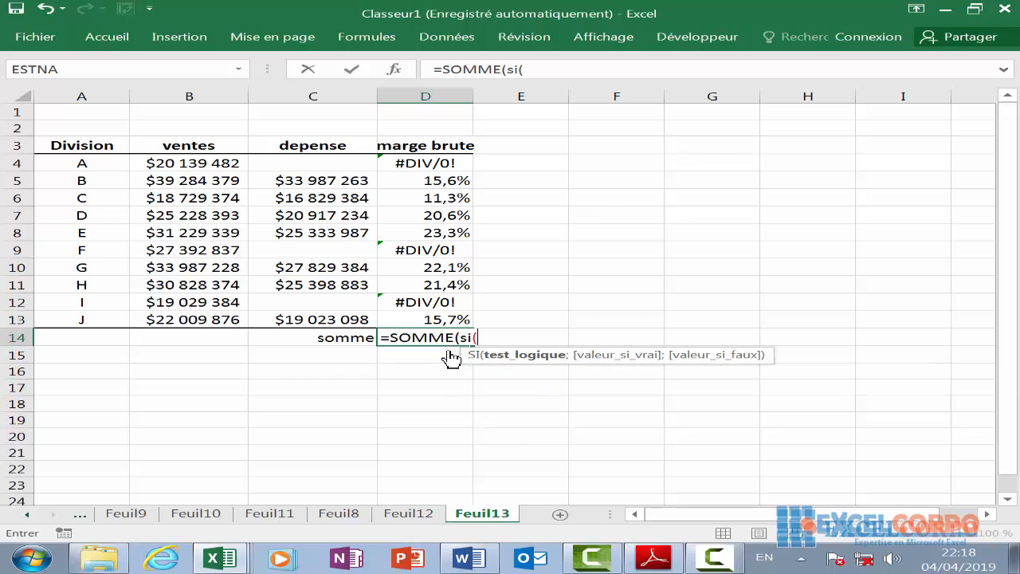
Add ESTERREUR on the margins D4:D13 as the logical test of the SI, with "" as the value if true
text(este)
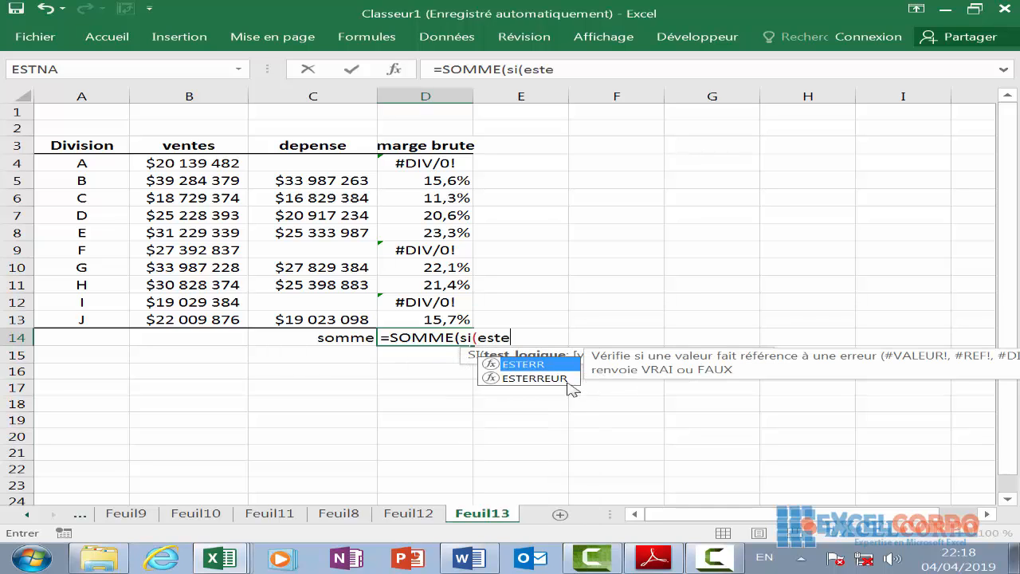
double_click(545, 376)
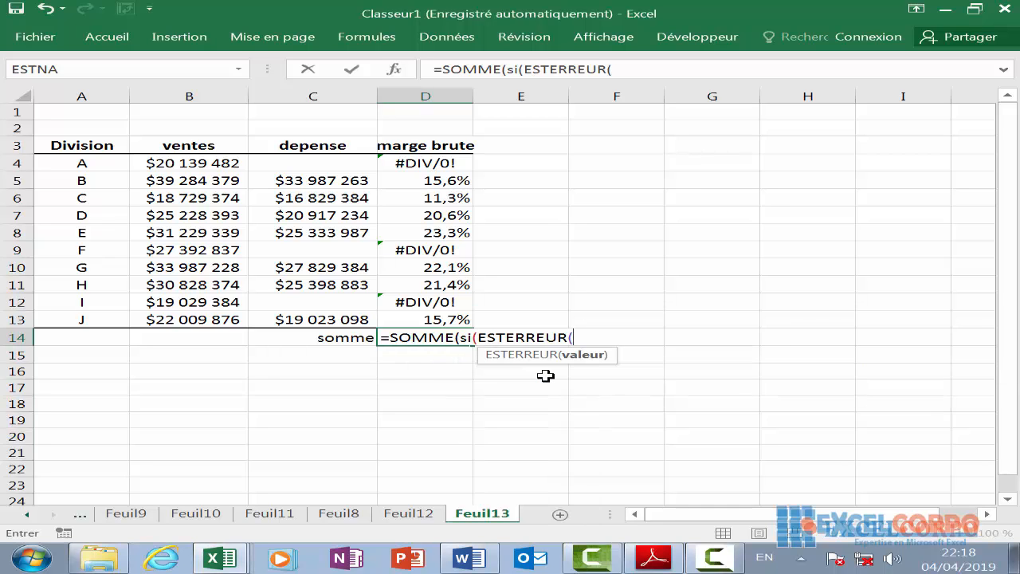
drag(414, 163, 430, 321)
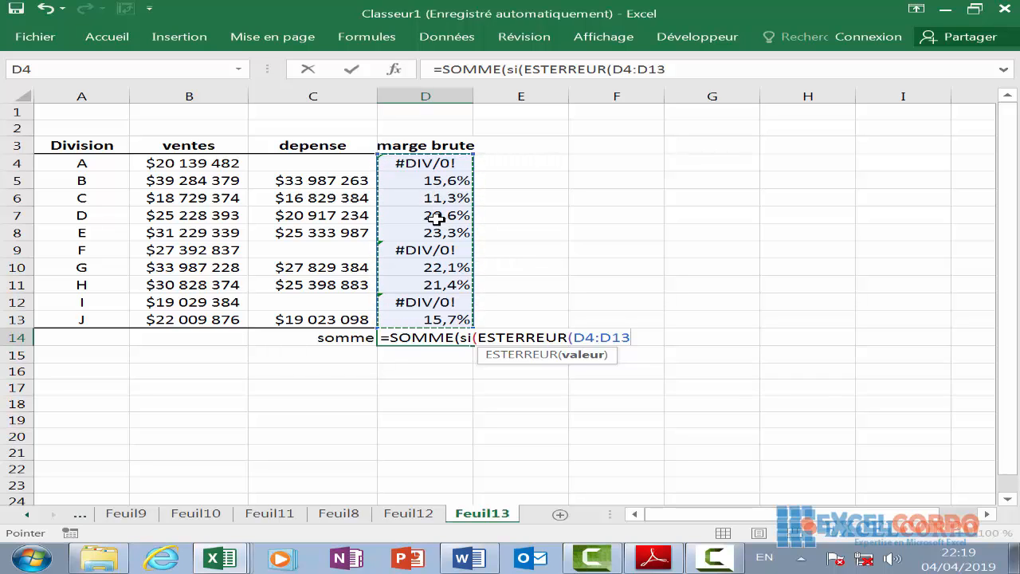
text())
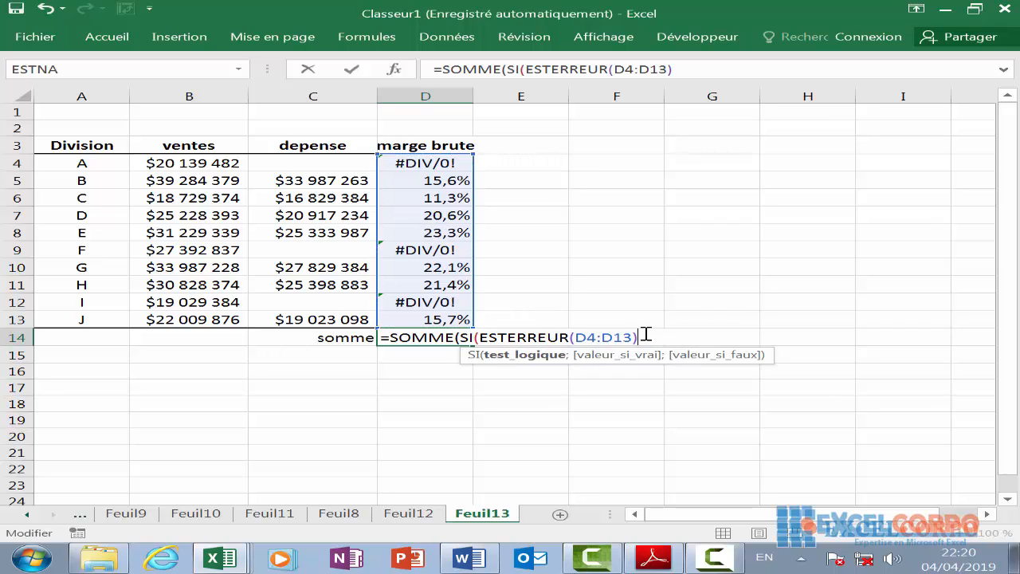
click(611, 338)
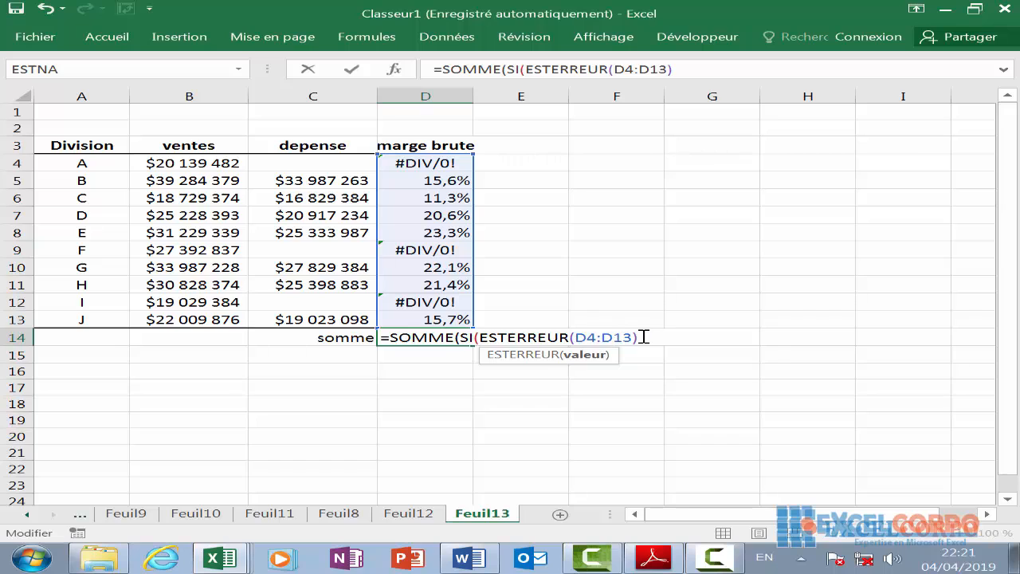
click(643, 338)
text(;"":)
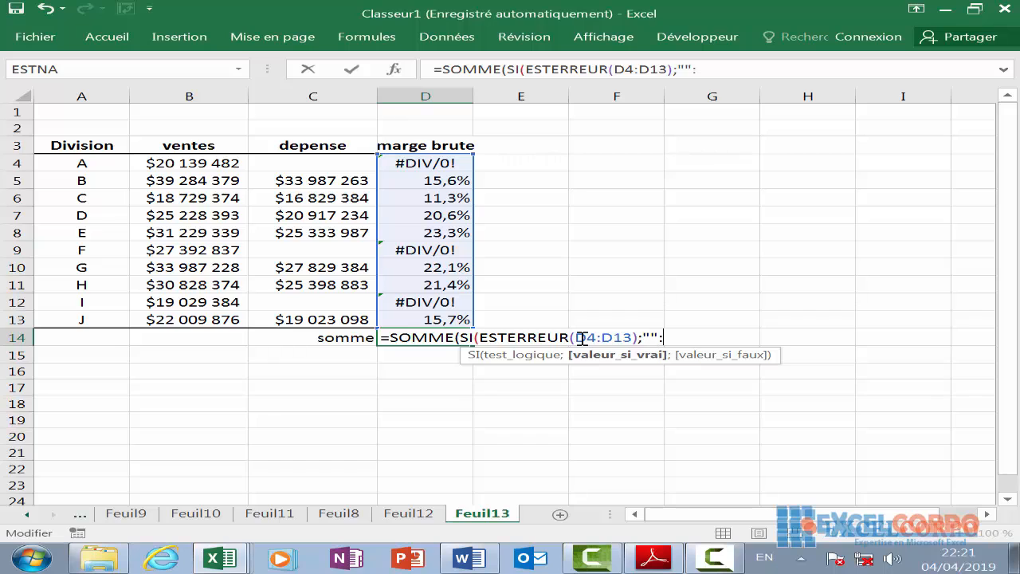
drag(430, 155, 429, 209)
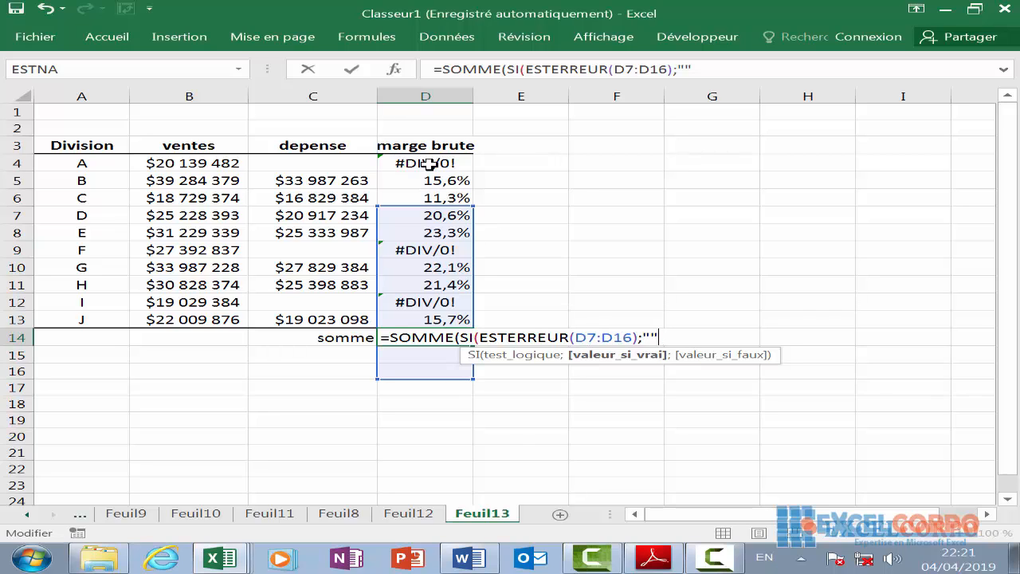
Correct the ESTERREUR range in the D14 formula to D4:D13
click(598, 337)
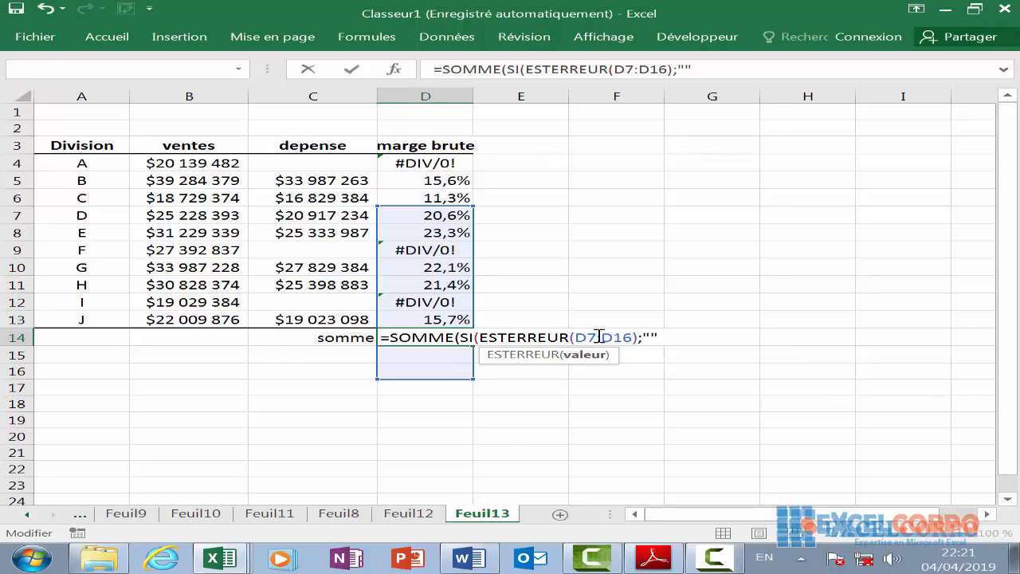
key(BackSpace)
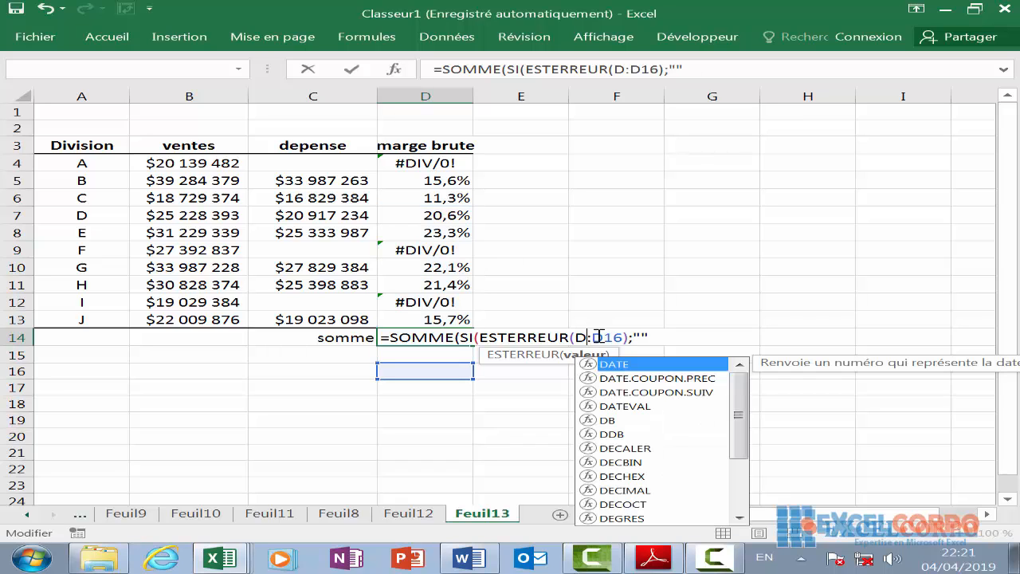
text(4)
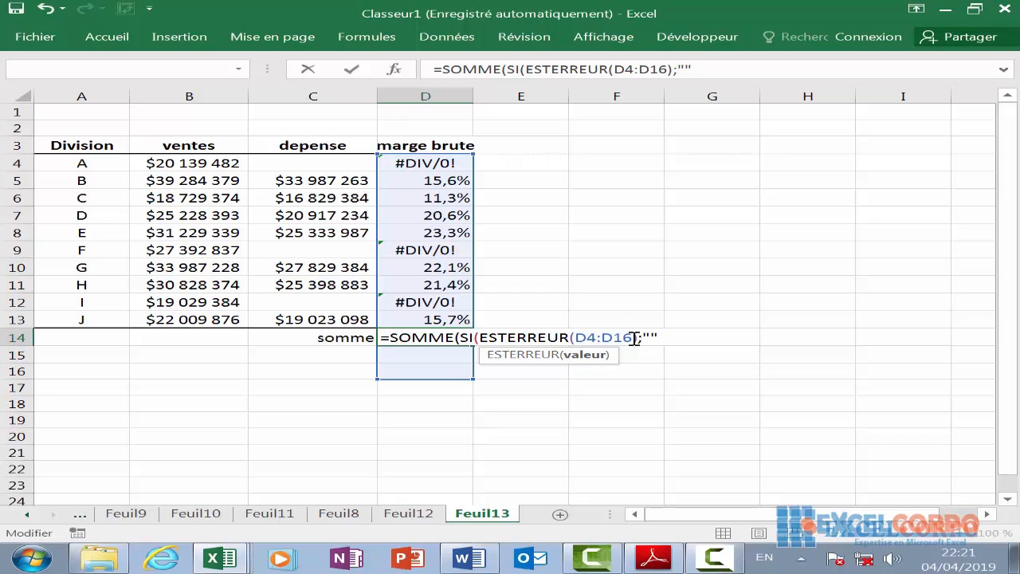
key(BackSpace)
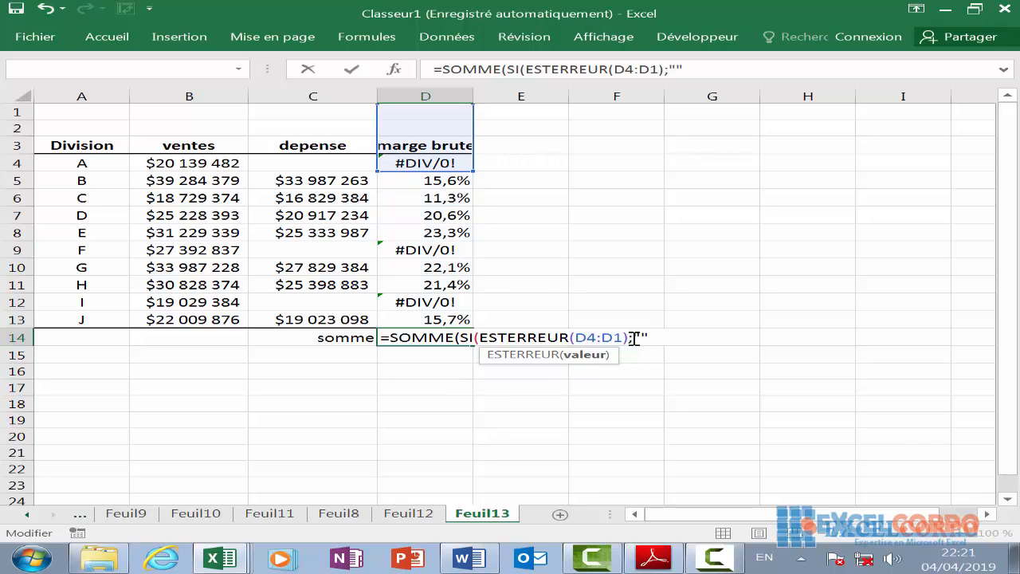
text(3)
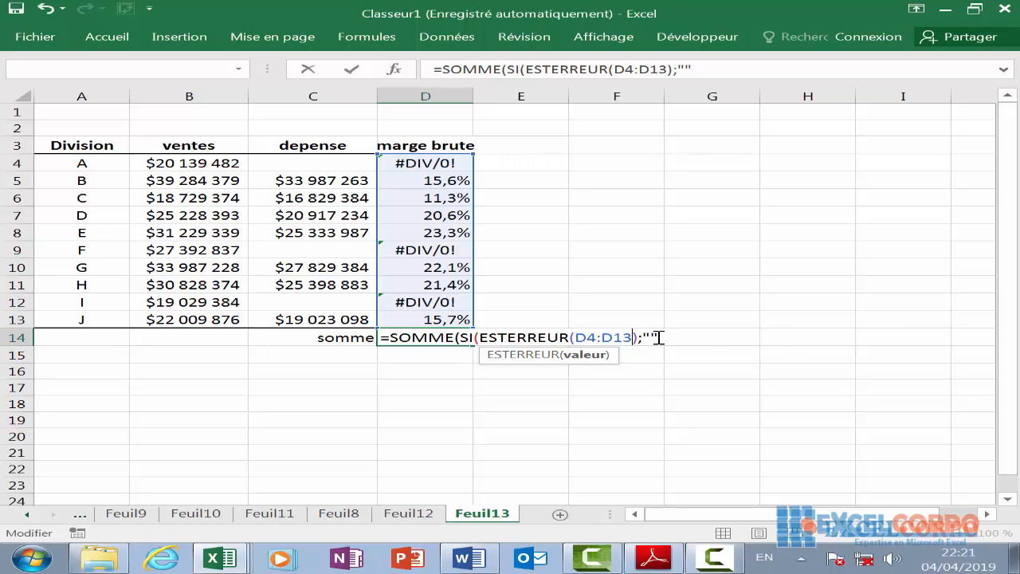
Complete the D14 formula with D4:D13 as the value if false, and enter it as an array formula
click(659, 337)
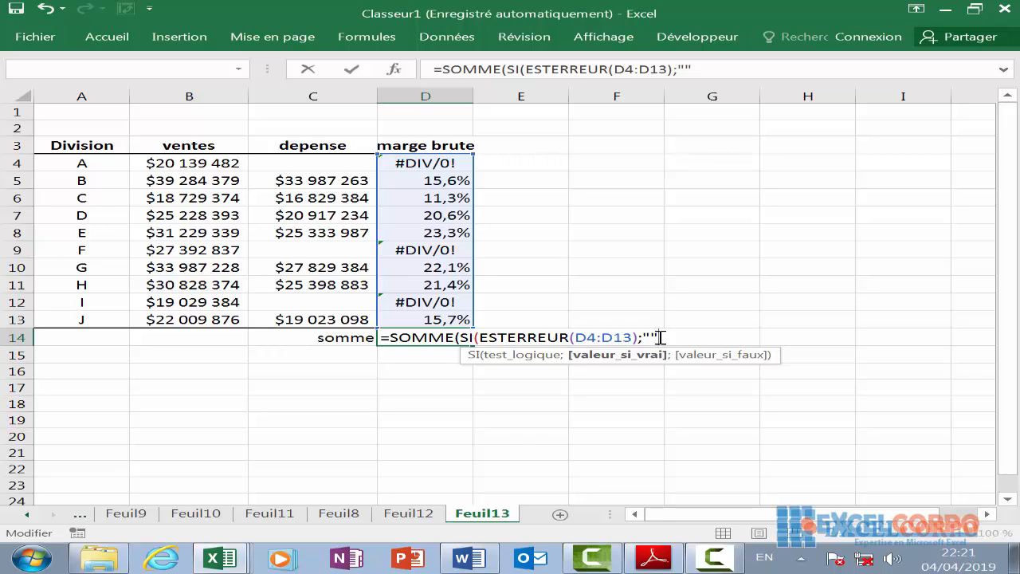
text(;"";)
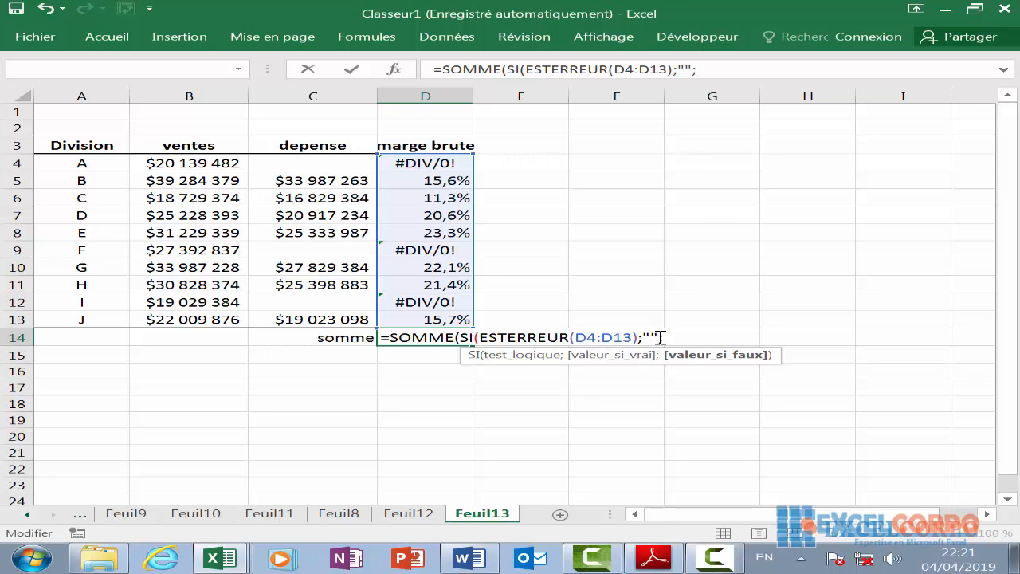
key(BackSpace)
text(;)
drag(451, 163, 438, 319)
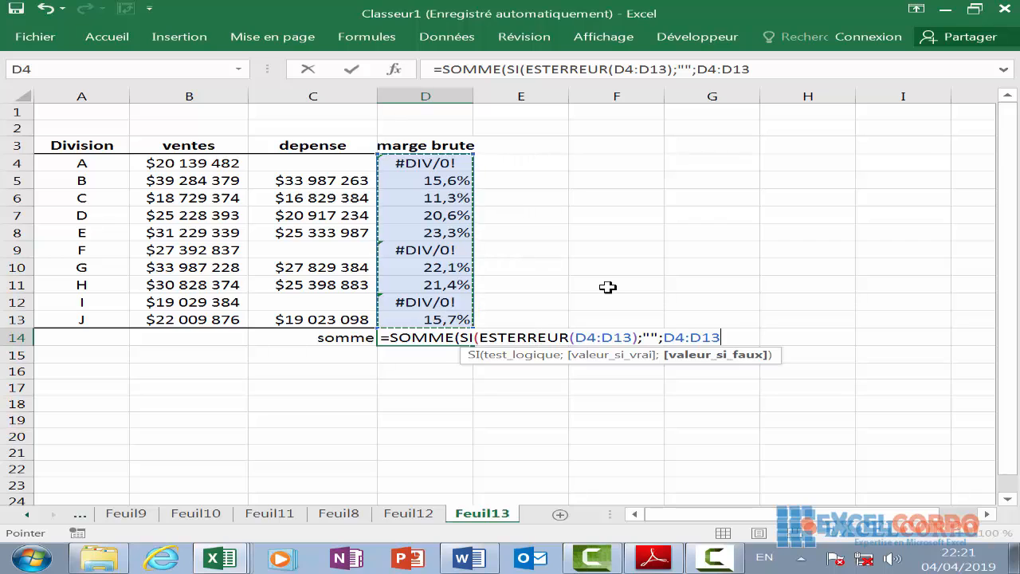
text()))
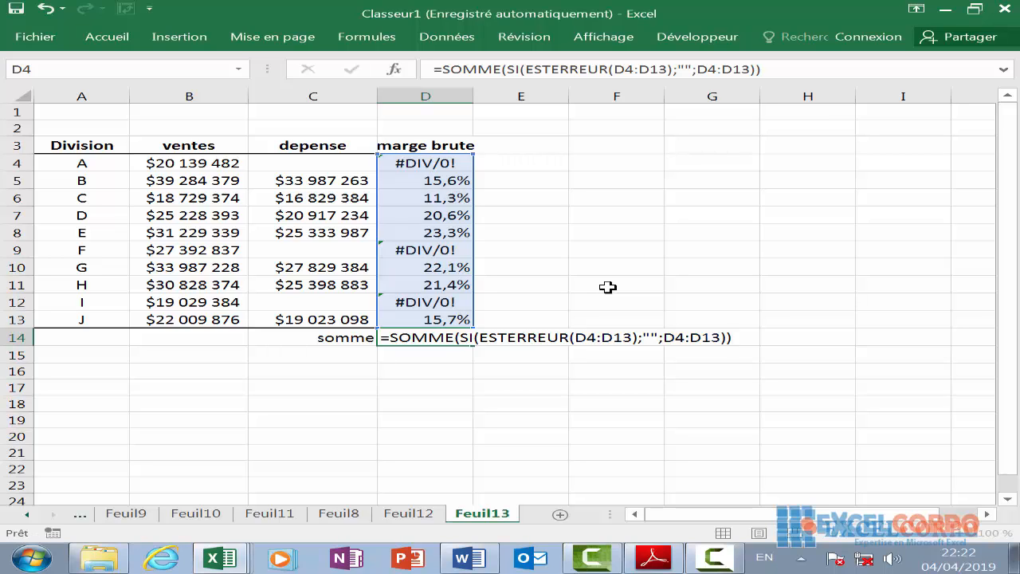
key(ctrl+shift+Return)
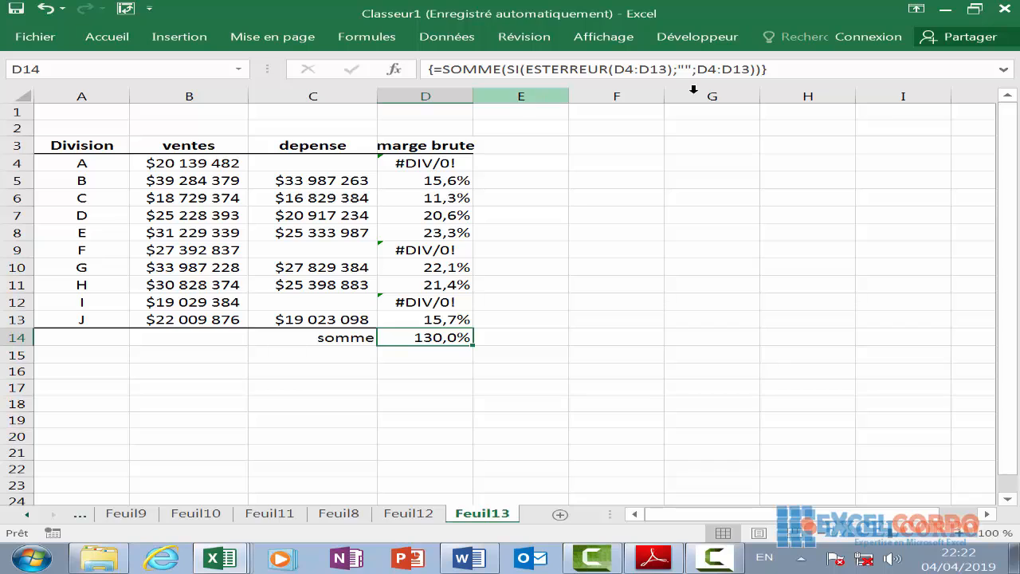
click(681, 69)
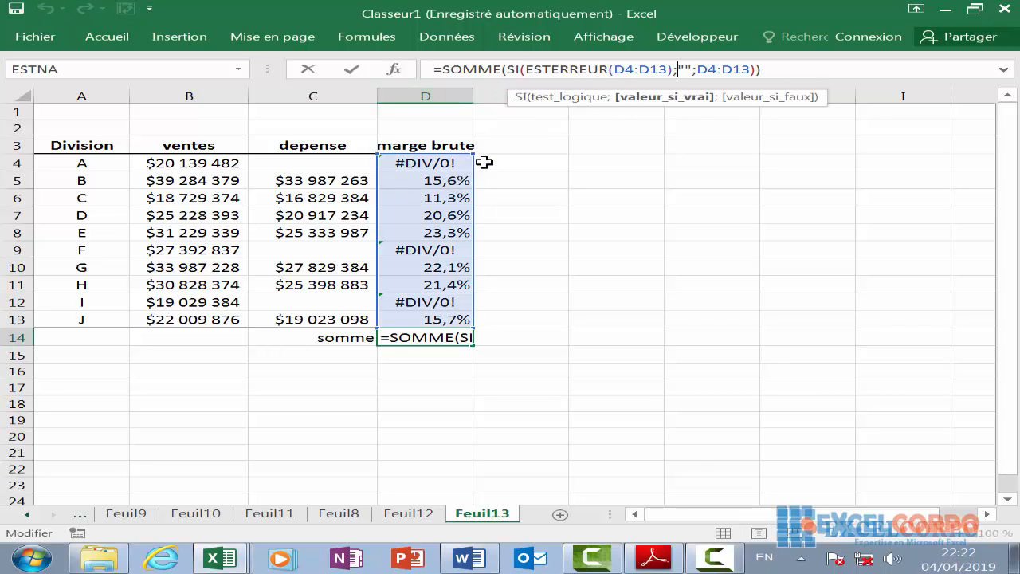
click(423, 144)
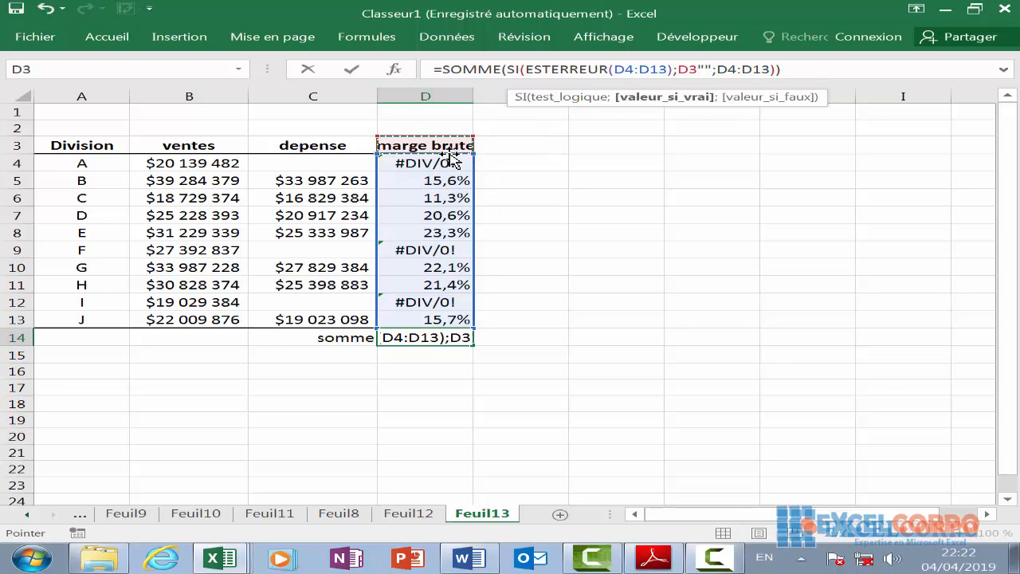
click(44, 11)
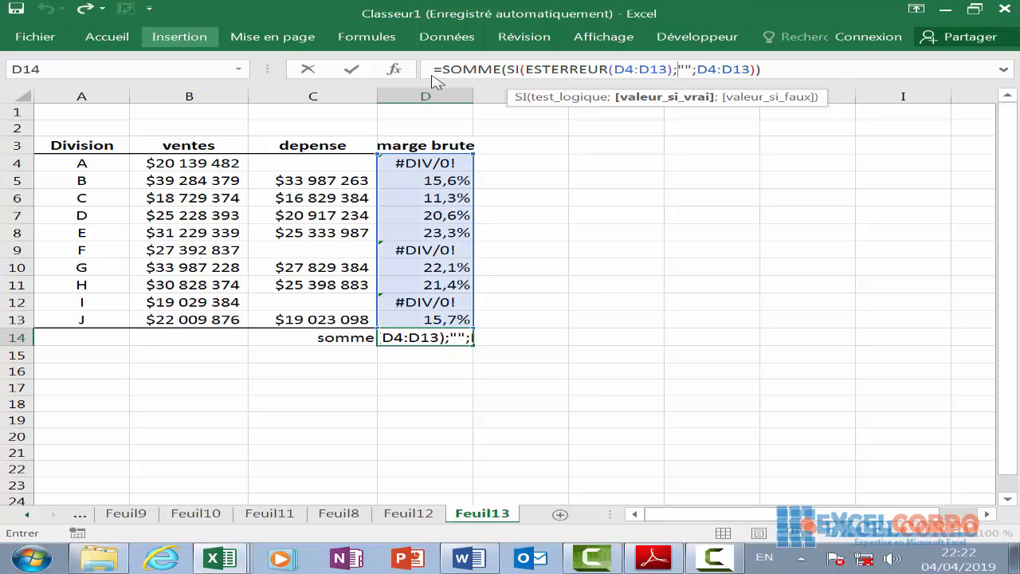
click(715, 558)
click(610, 318)
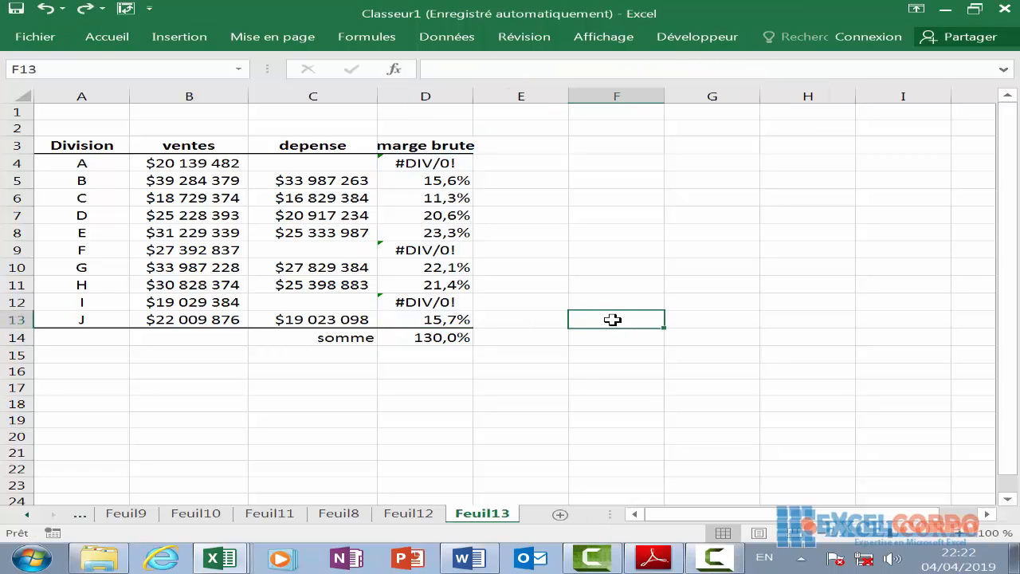
Replace the label in C14 with "moyenne"
click(363, 338)
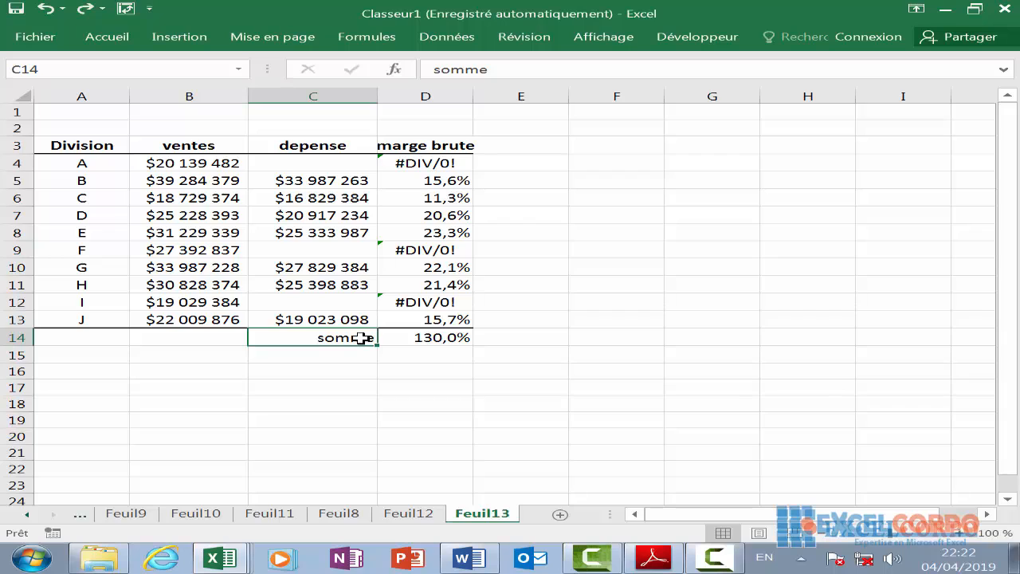
key(BackSpace)
text(mo)
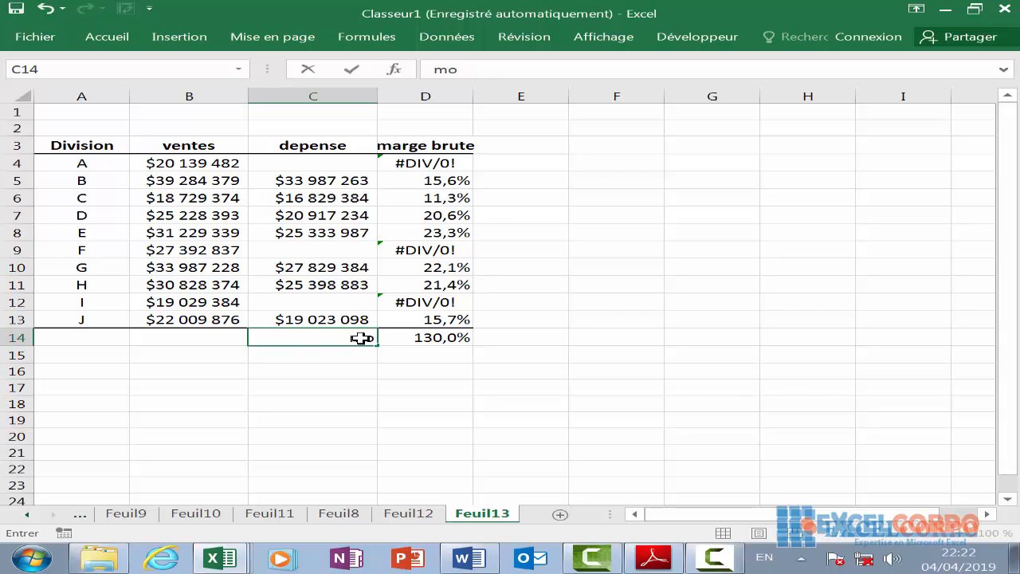
text(yenne)
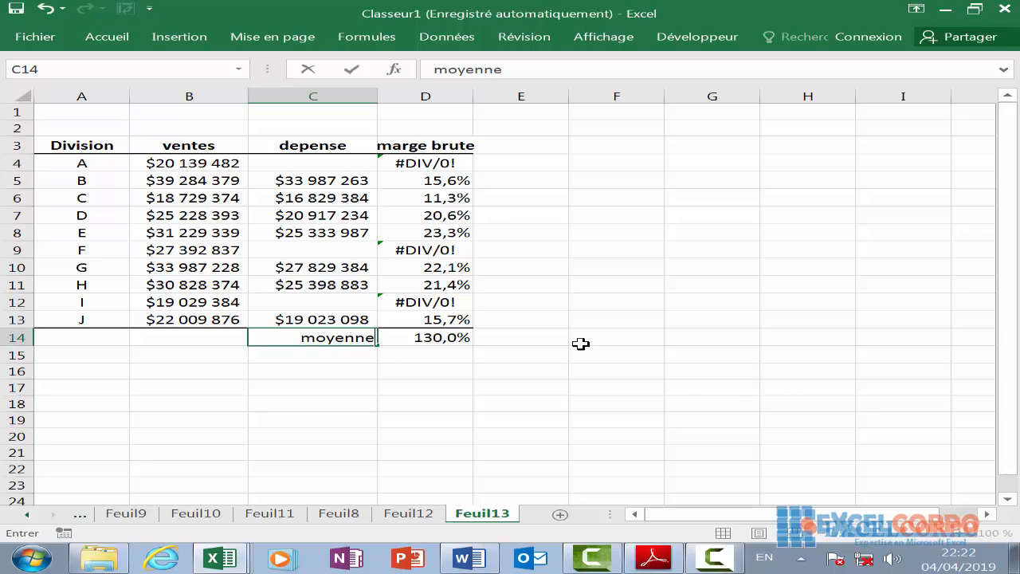
click(580, 344)
Replace the SOMME function with MOYENNE in the D14 formula, keeping the SI(ESTERREUR()) arguments
click(432, 336)
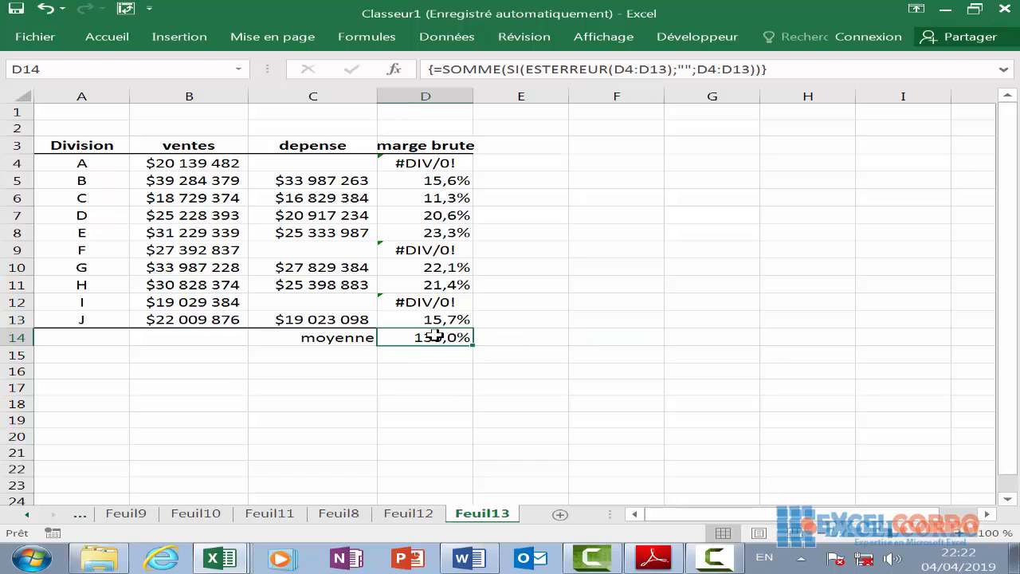
click(501, 69)
key(BackSpace)
key(BackSpace)
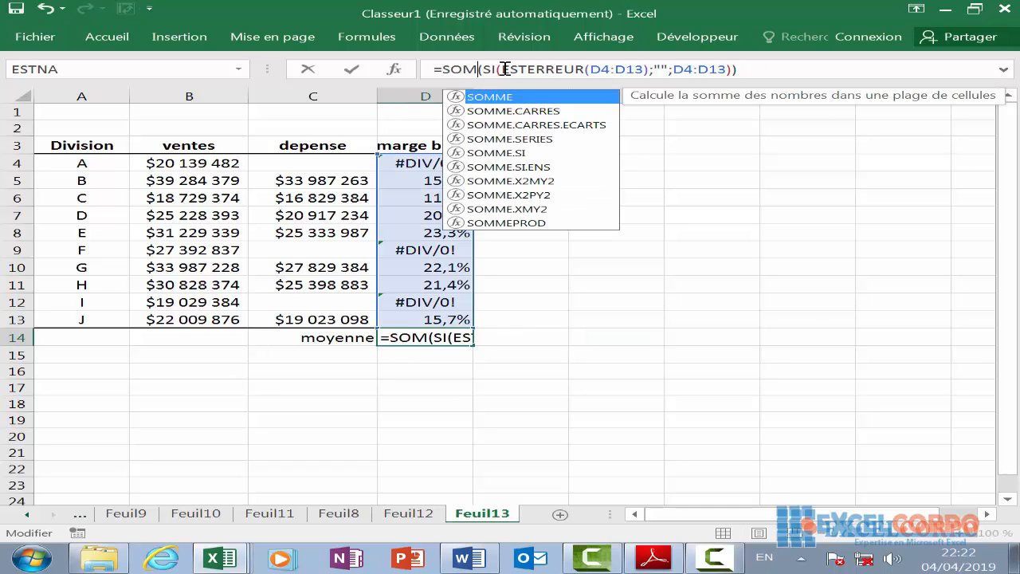
key(BackSpace)
key(BackSpace)
key(BackSpace)
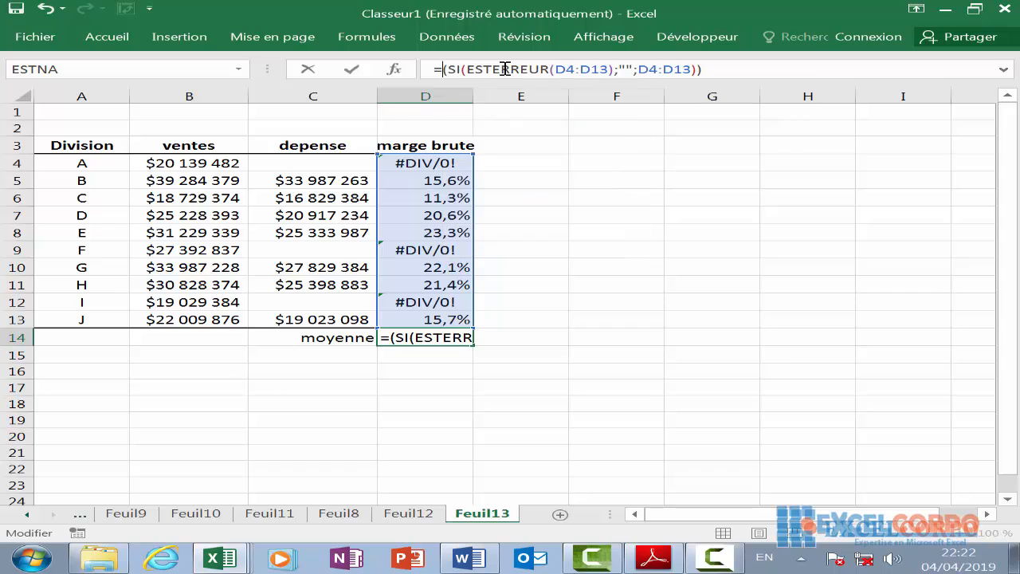
text(moy)
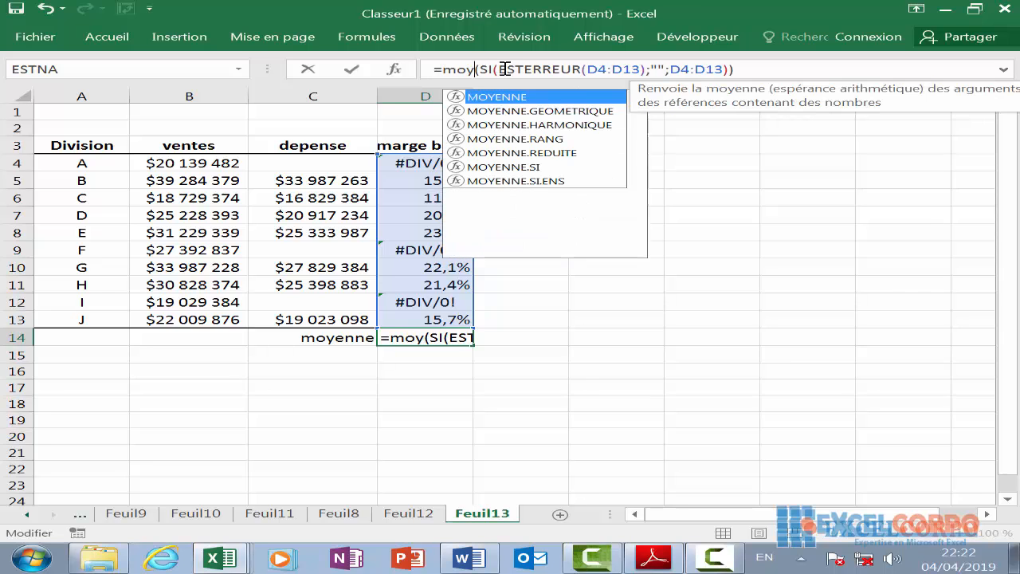
text(ennn)
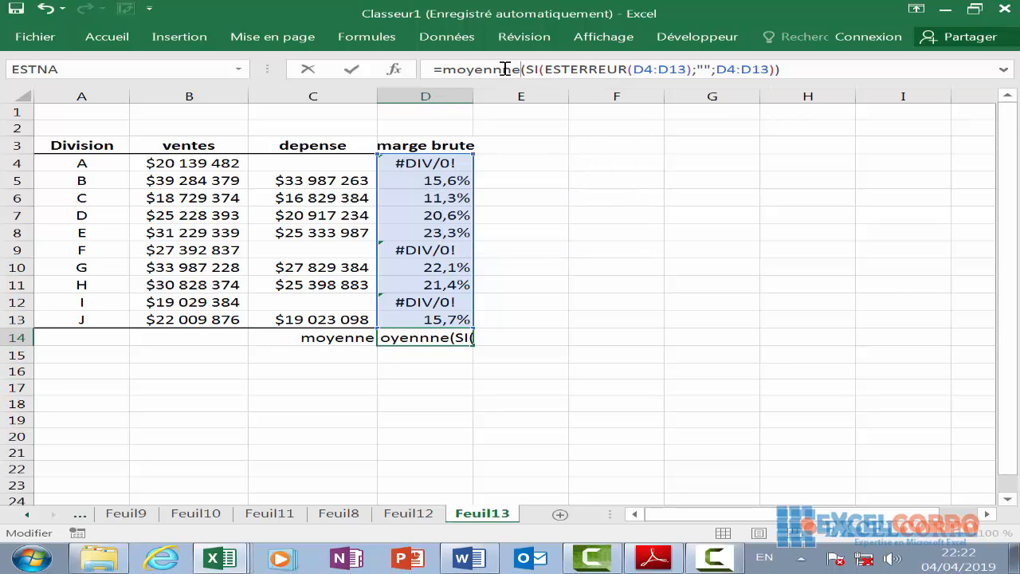
key(BackSpace)
text(e)
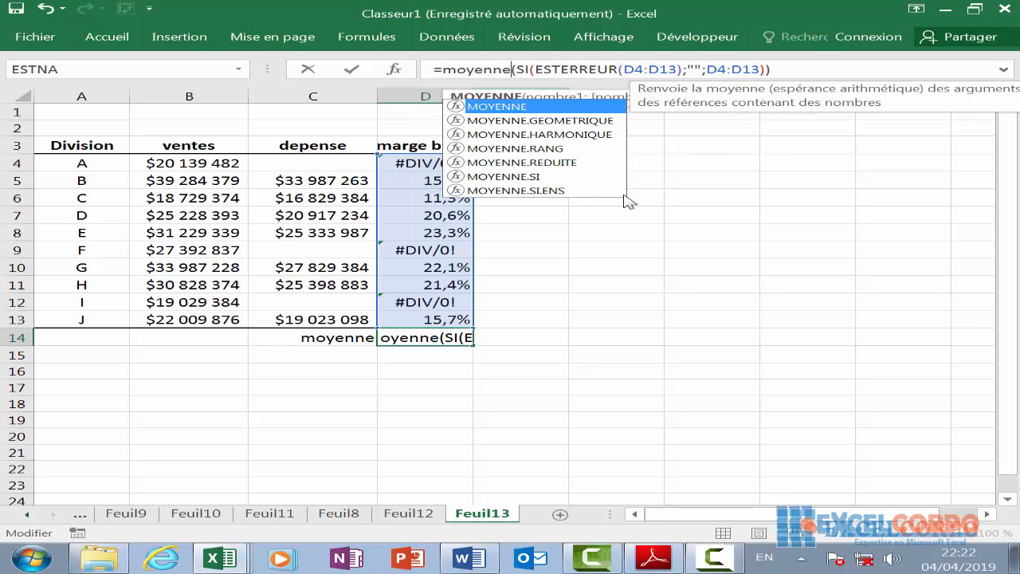
double_click(578, 109)
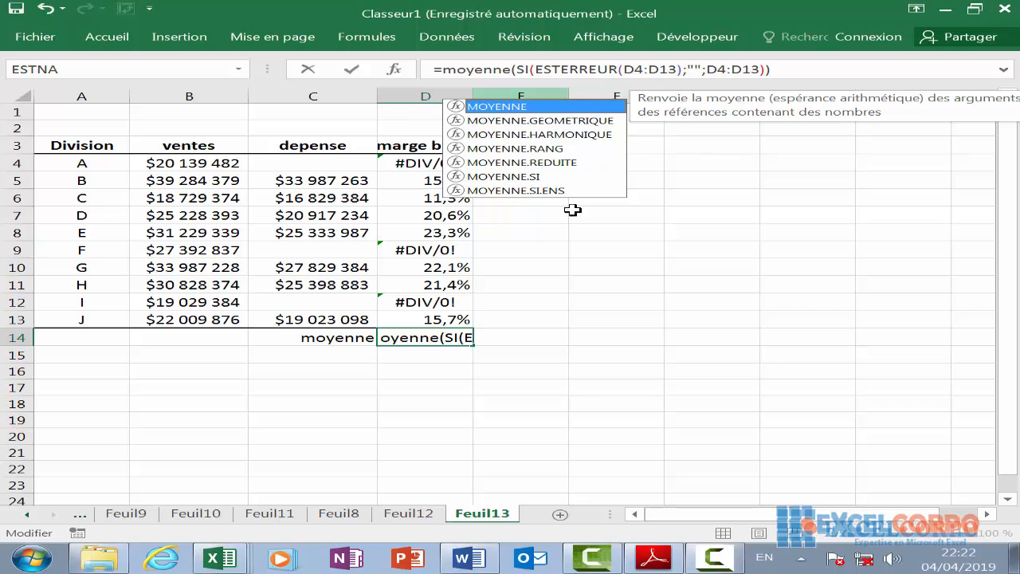
Enter the edited MOYENNE formula in D14 as an array formula
click(792, 70)
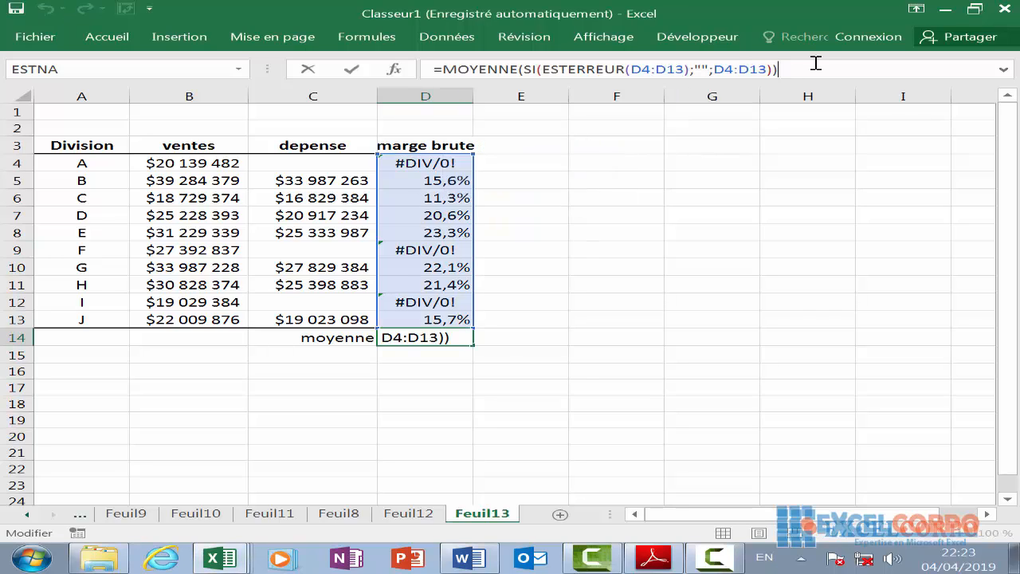
key(ctrl+shift+Return)
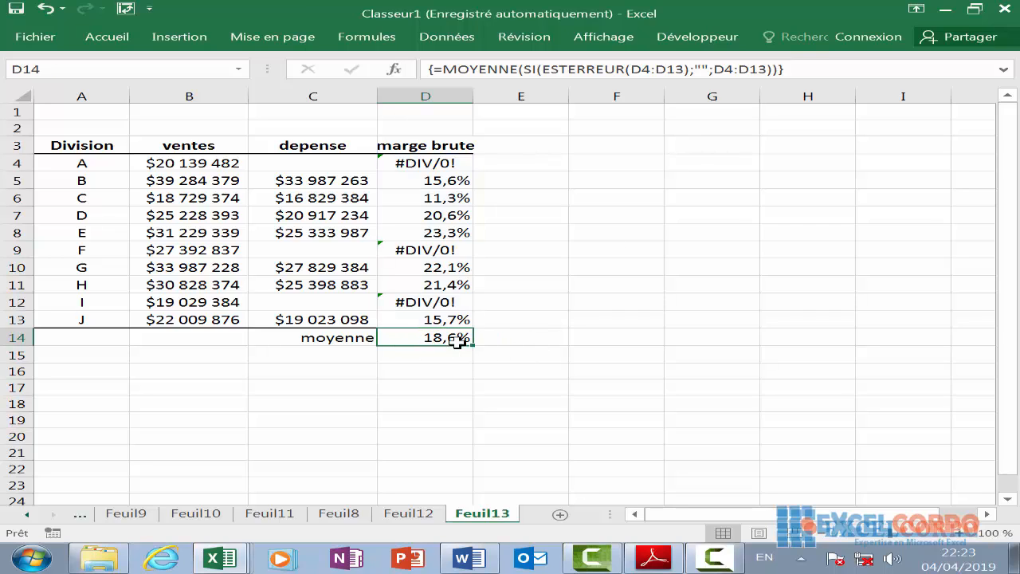
click(558, 335)
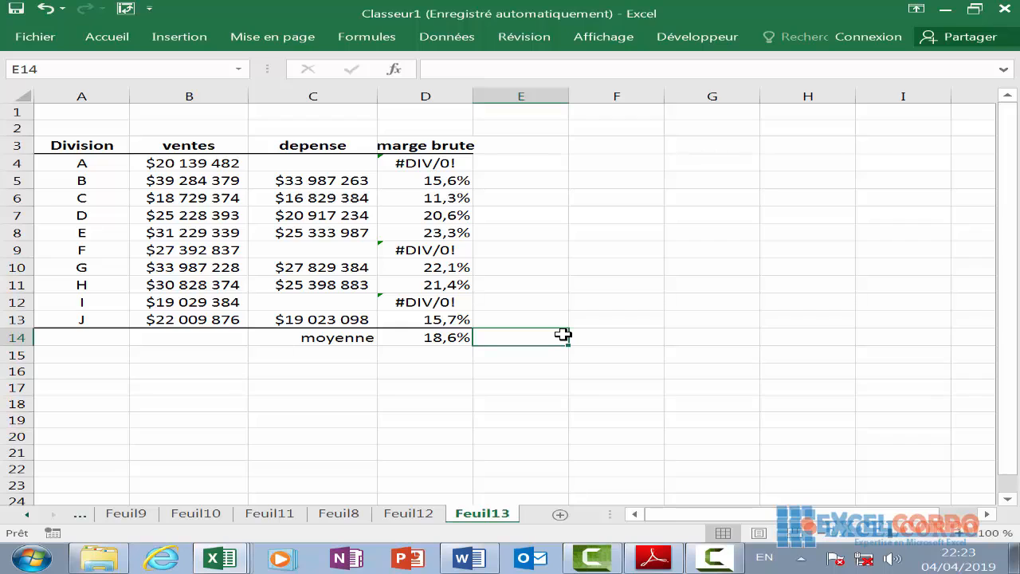